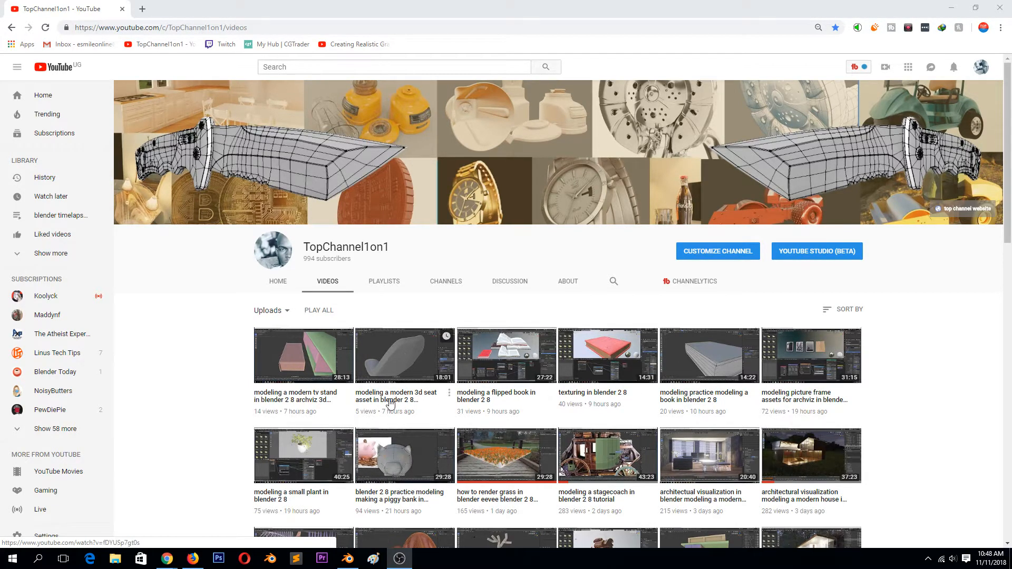
Switch to Blender and open the recent file books.blend
left_click(364, 516)
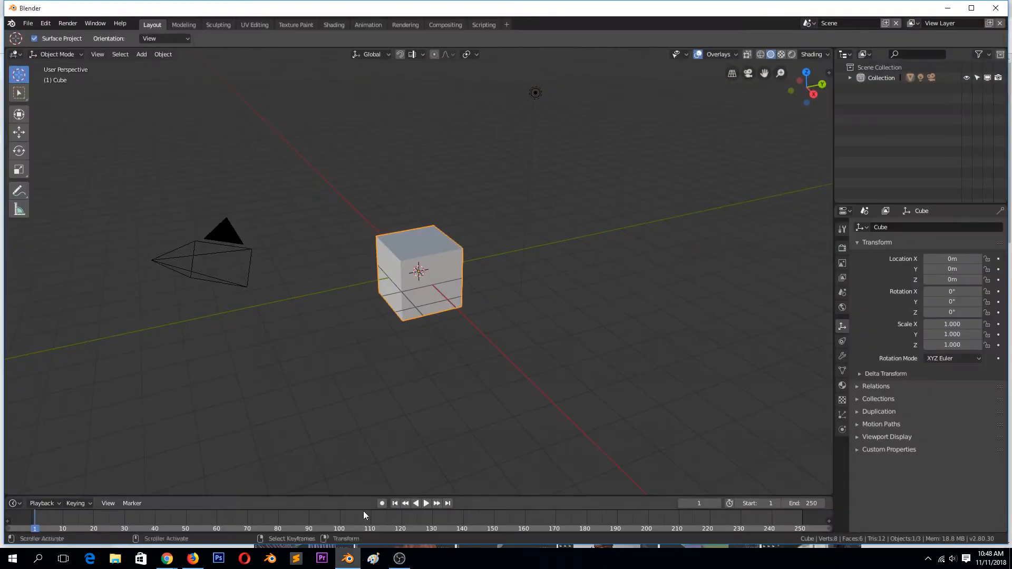
left_click(27, 24)
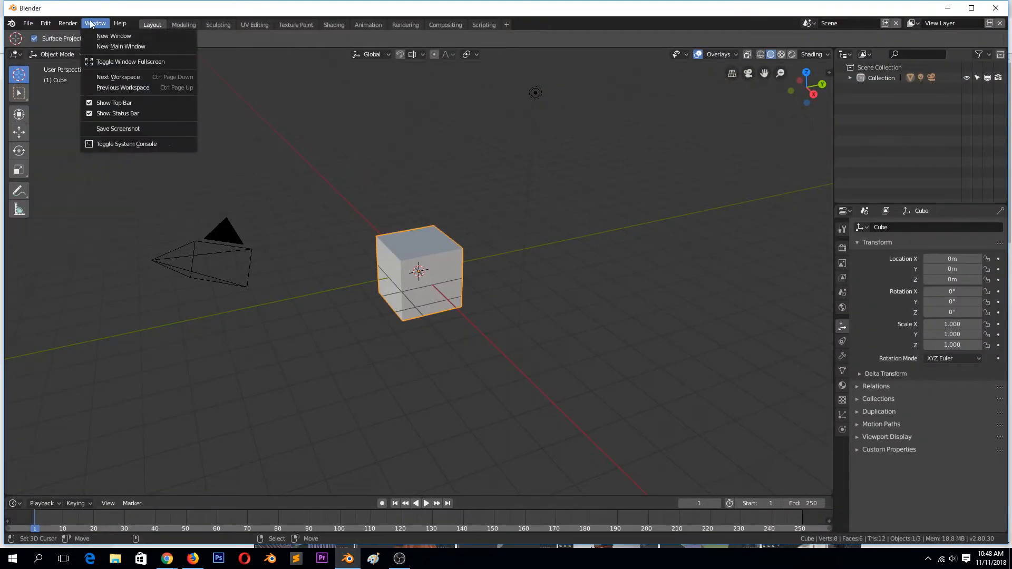
left_click(27, 25)
left_click(28, 23)
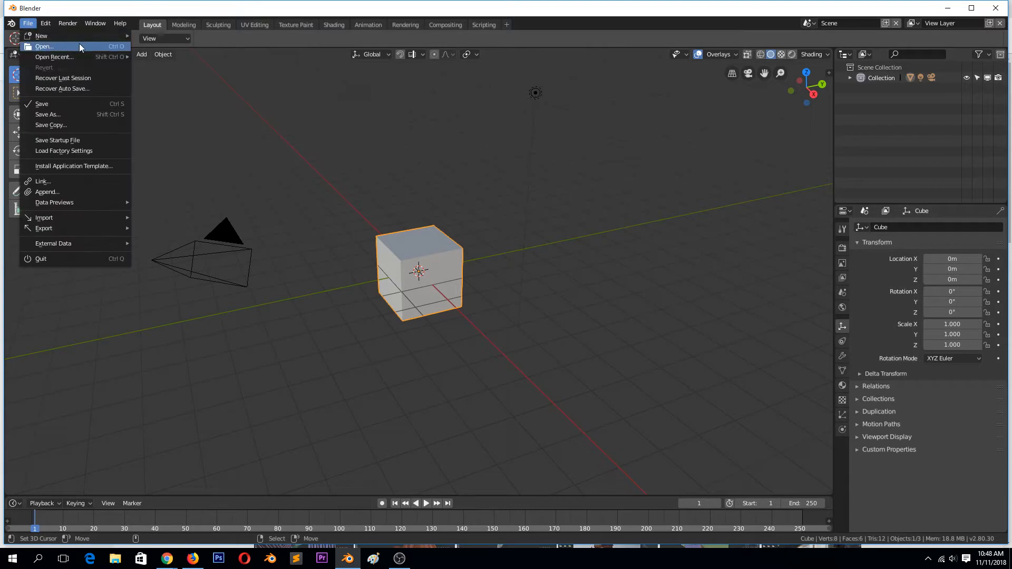
mouse_move(106, 55)
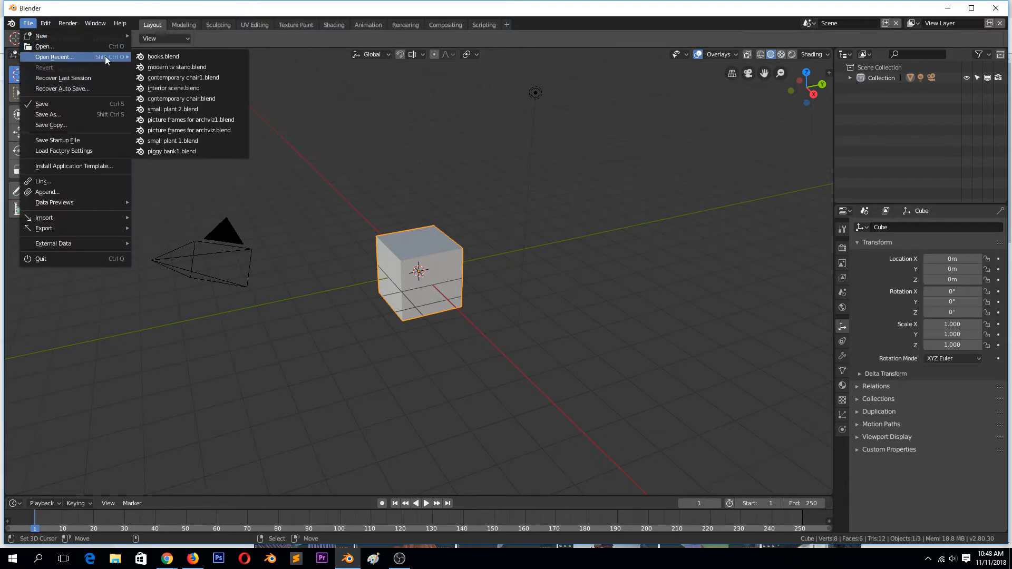
left_click(194, 59)
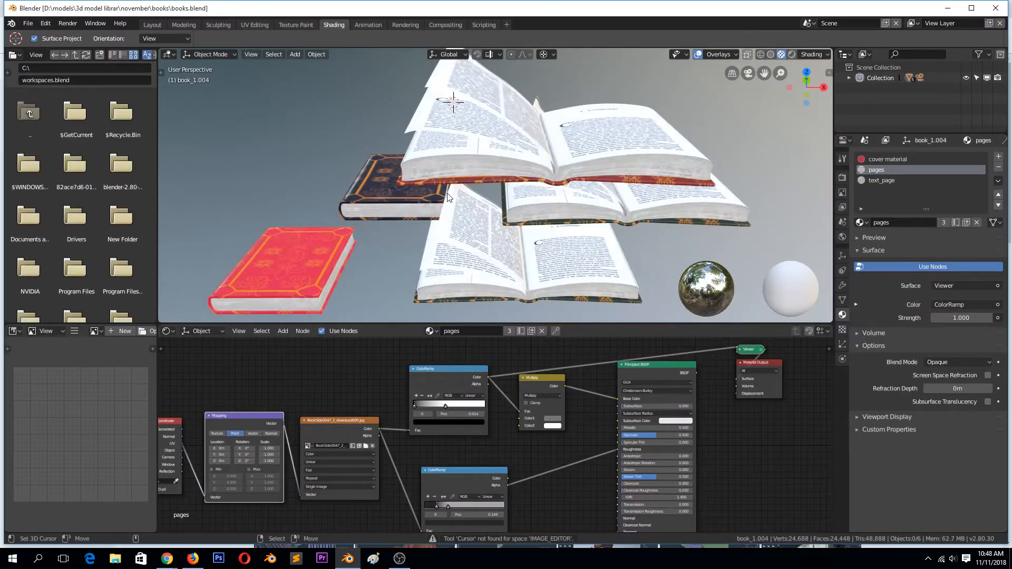
Switch from the Shading workspace to the Layout workspace and view the existing book models
middle_click_drag(469, 200, 506, 212)
scroll(505, 211, "down", 4)
scroll(504, 211, "up", 4)
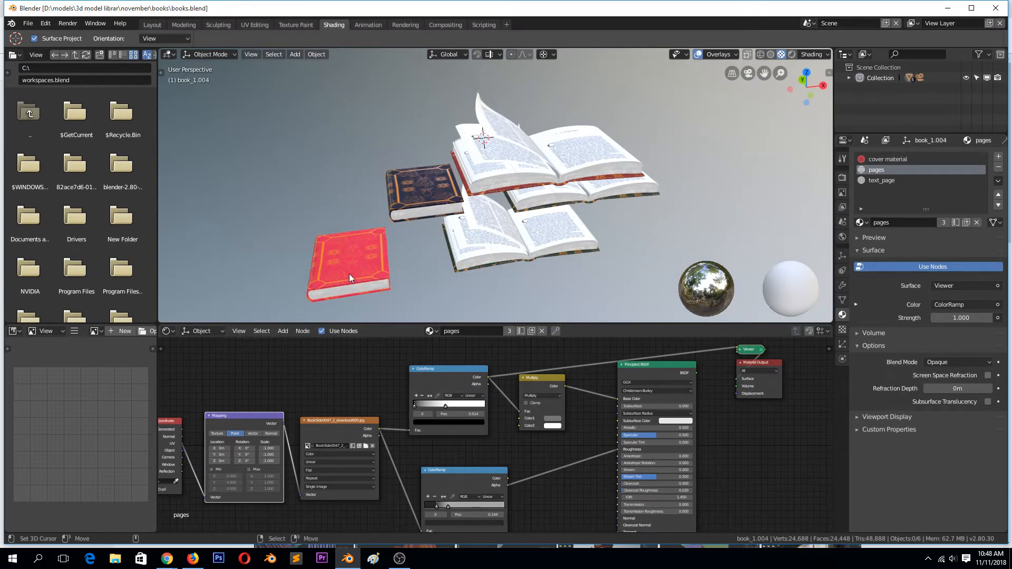
left_click(64, 24)
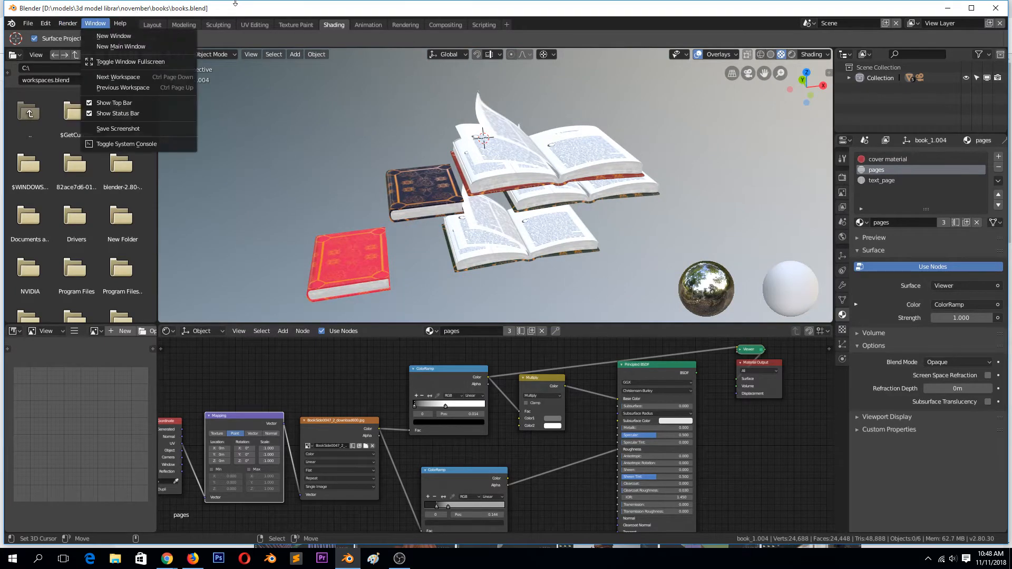
left_click(152, 25)
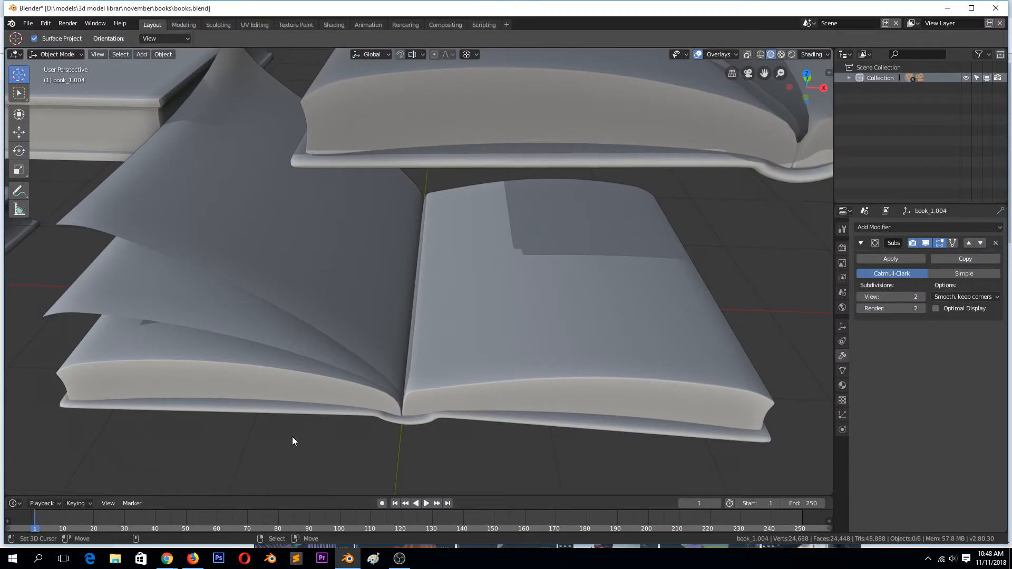
scroll(292, 437, "down", 5)
scroll(371, 390, "up", 3)
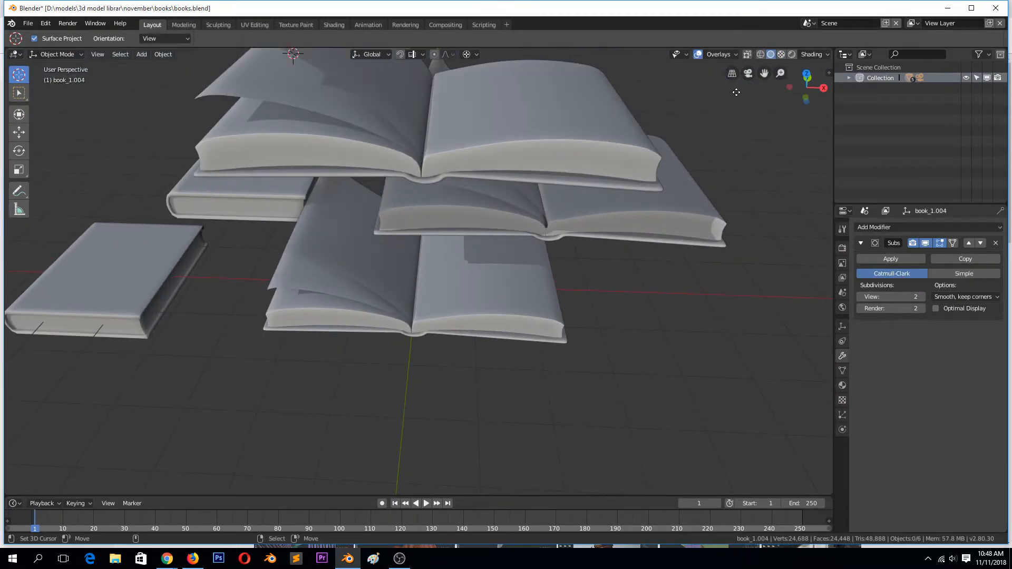
Place the 3D cursor in the empty space beside the books and add a cube there in front orthographic view
left_click_drag(764, 74, 802, 94)
left_click_drag(43, 342, 391, 220)
left_click_drag(244, 283, 251, 272)
key("KP_1")
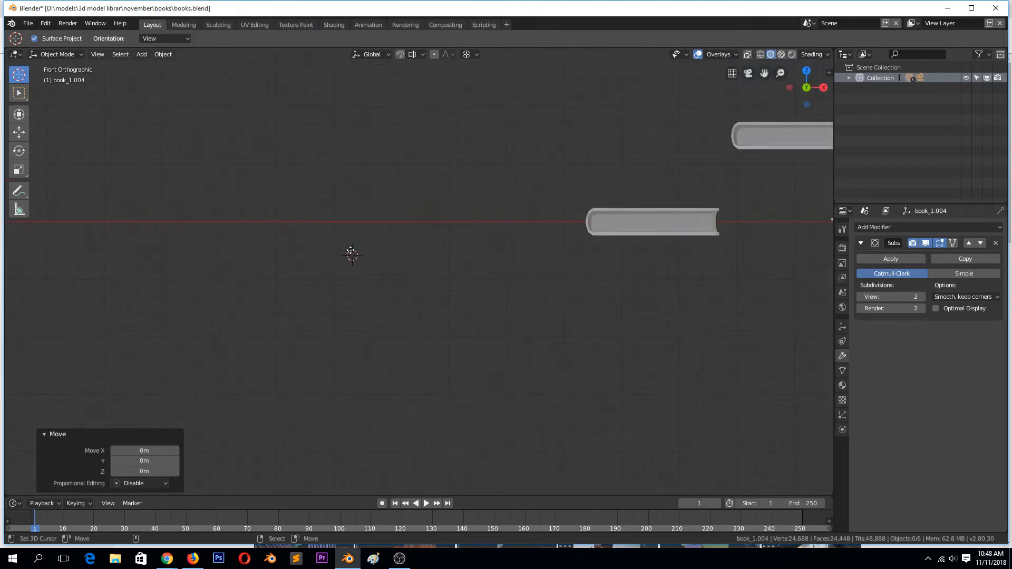
key("shift+a")
left_click(391, 198)
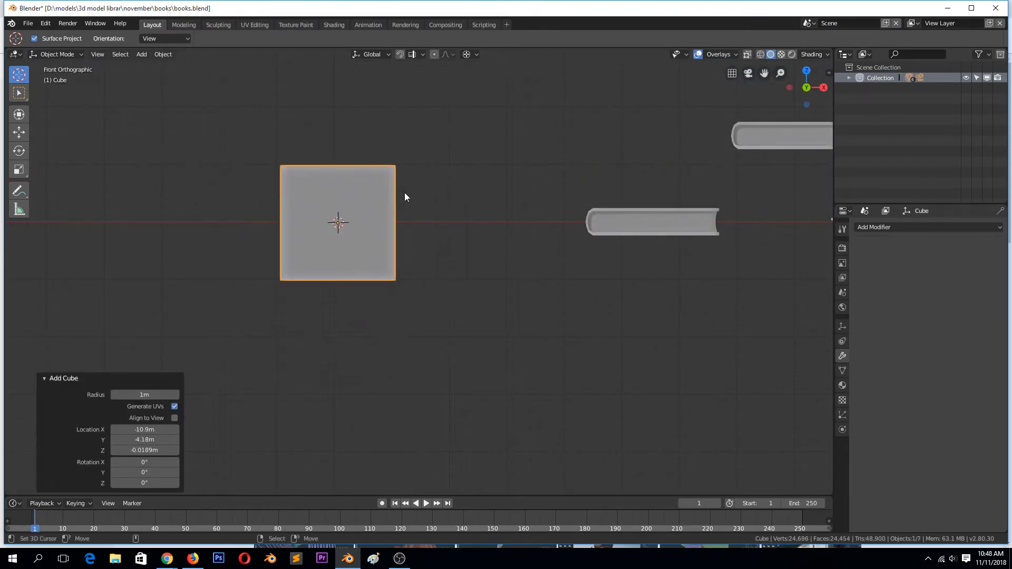
Scale the cube to about 0.206 along Z and about 1.45 along Y to form a flat book-shaped slab
key("s")
key("z")
left_click(333, 266)
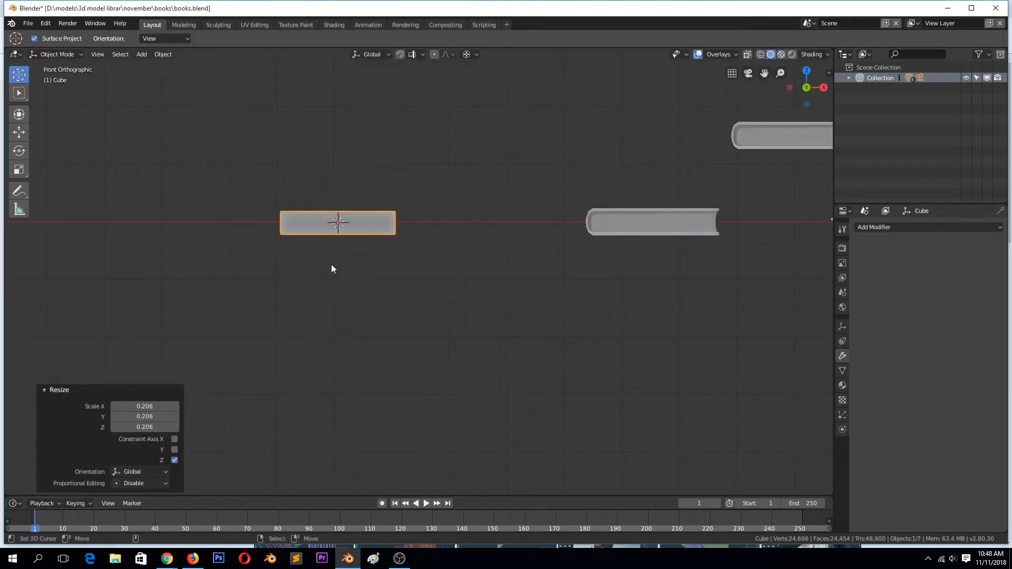
middle_click_drag(332, 267, 430, 264)
key("s")
key("y")
left_click(336, 324)
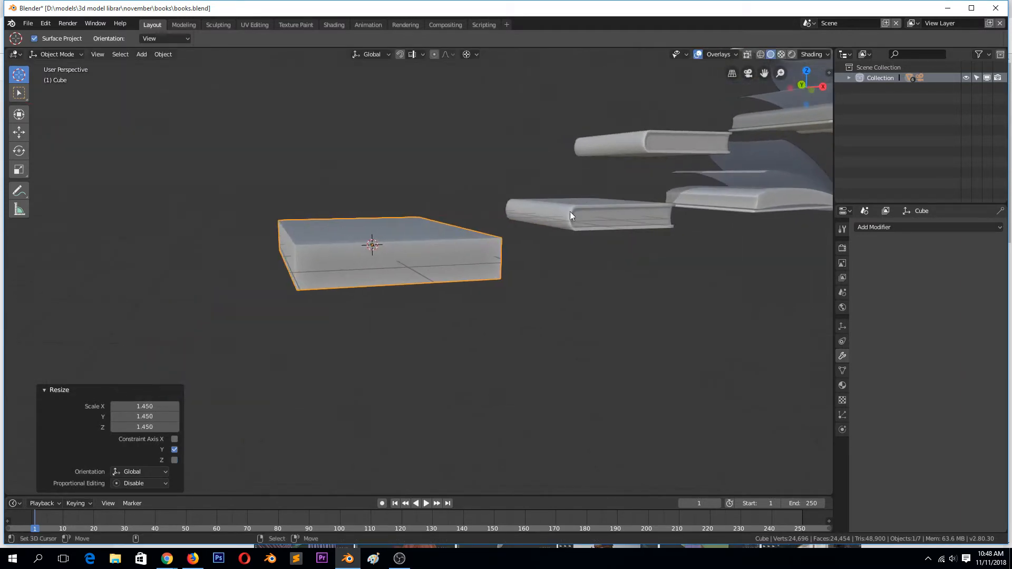
Enter Edit Mode on the slab in front view, using vertex selection and wireframe shading
scroll(291, 277, "up", 5)
scroll(284, 282, "down", 5)
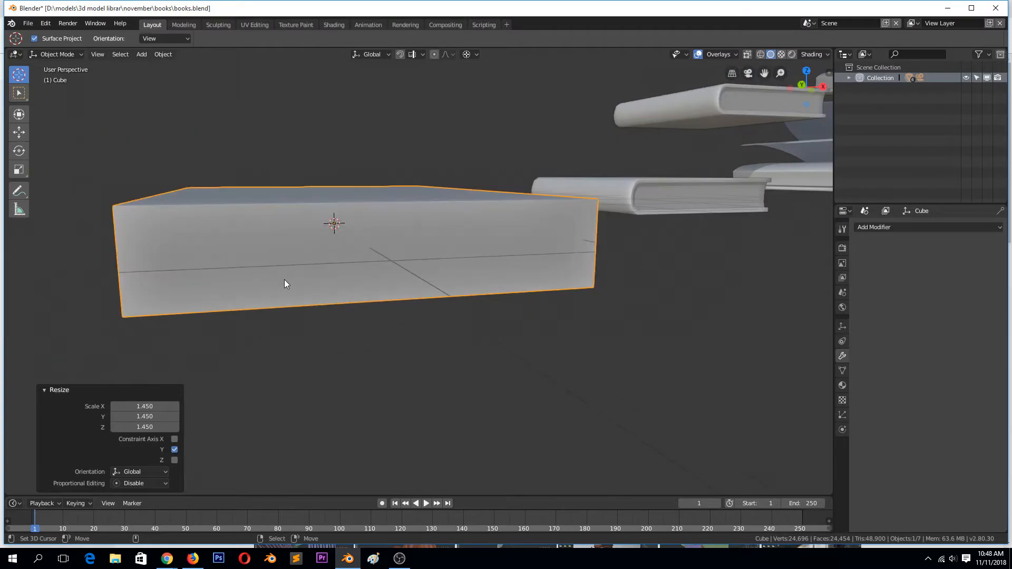
key("KP_3")
key("KP_1")
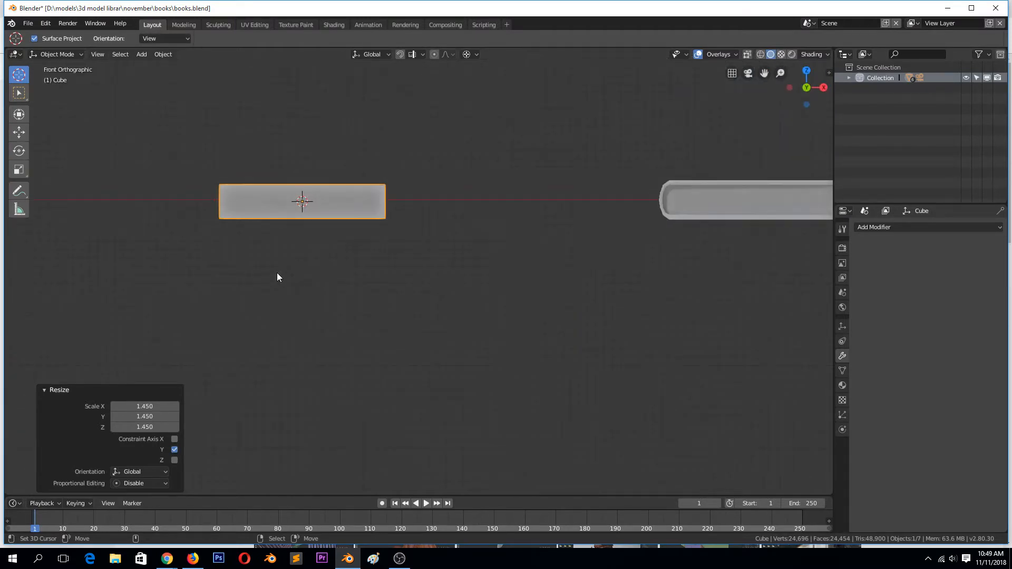
key("Tab")
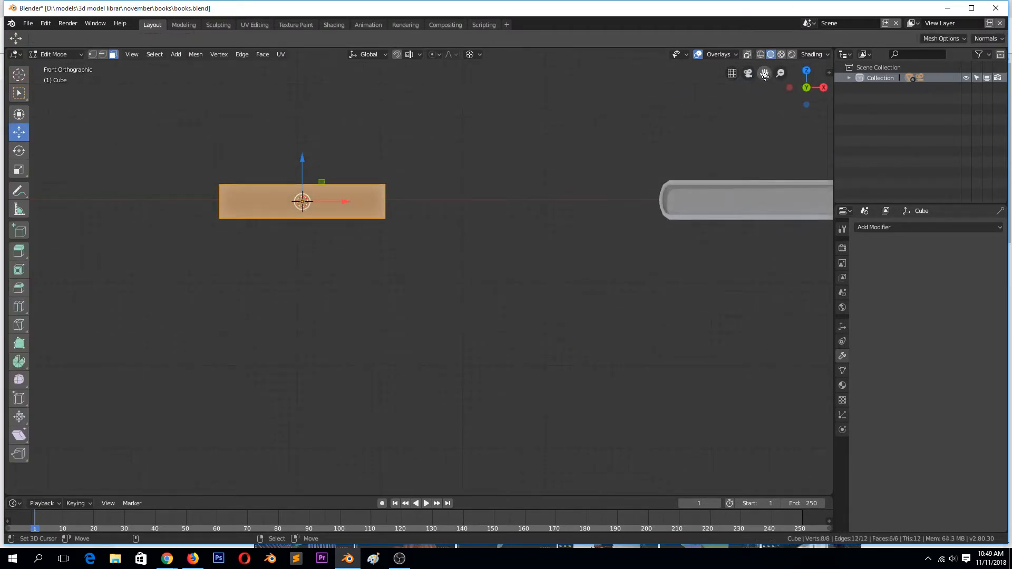
left_click_drag(765, 75, 964, 60)
scroll(442, 321, "up", 3)
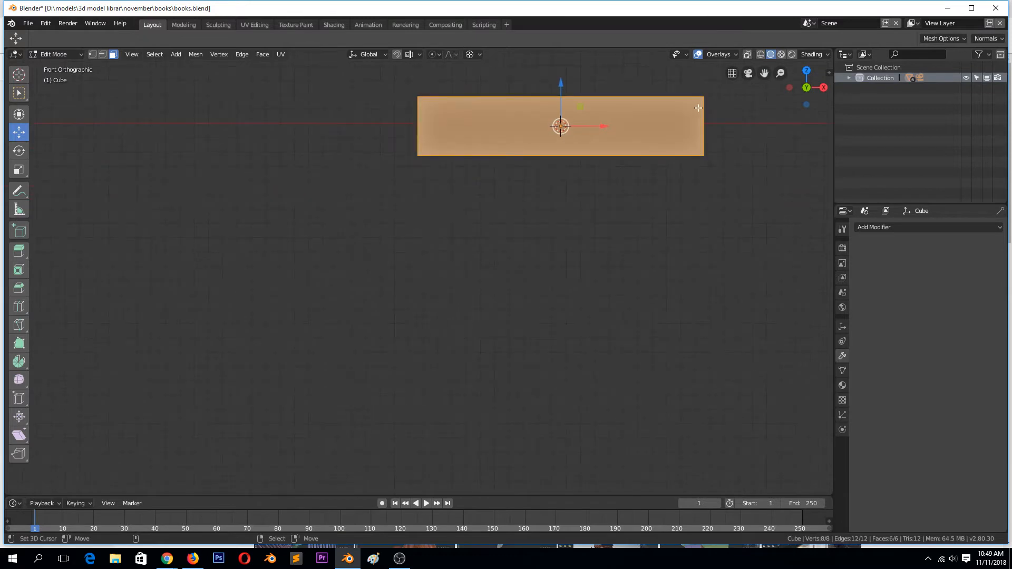
left_click_drag(765, 74, 750, 150)
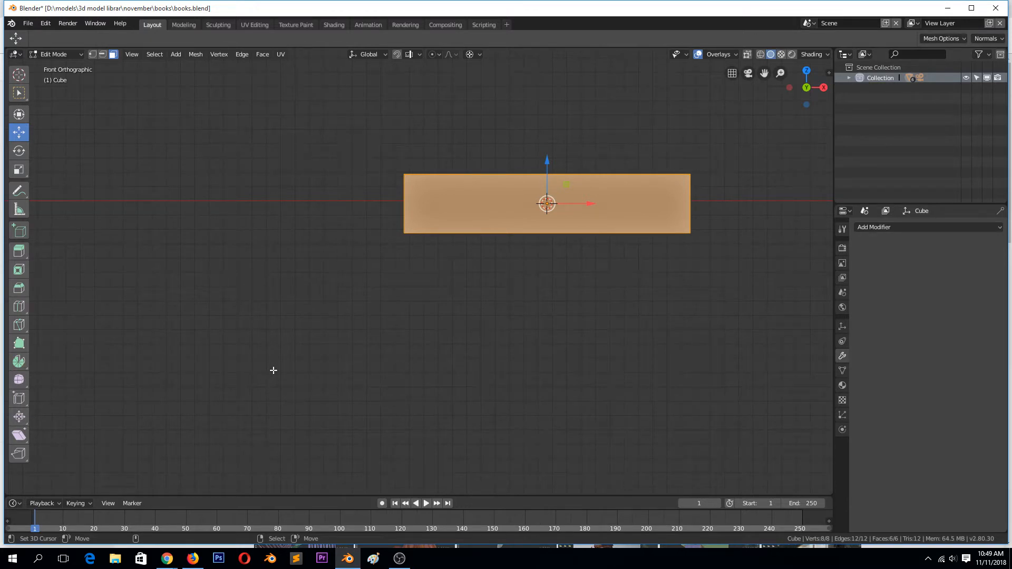
key("1")
key("z")
left_click(576, 109)
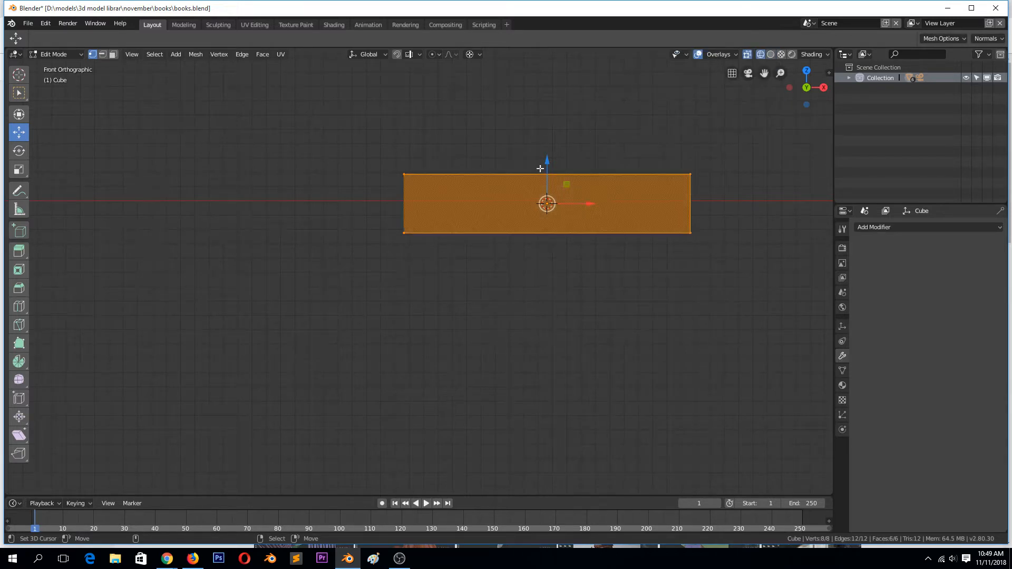
Add one centred horizontal loop cut halfway up the slab's thickness
scroll(396, 191, "up", 5)
scroll(398, 191, "down", 3)
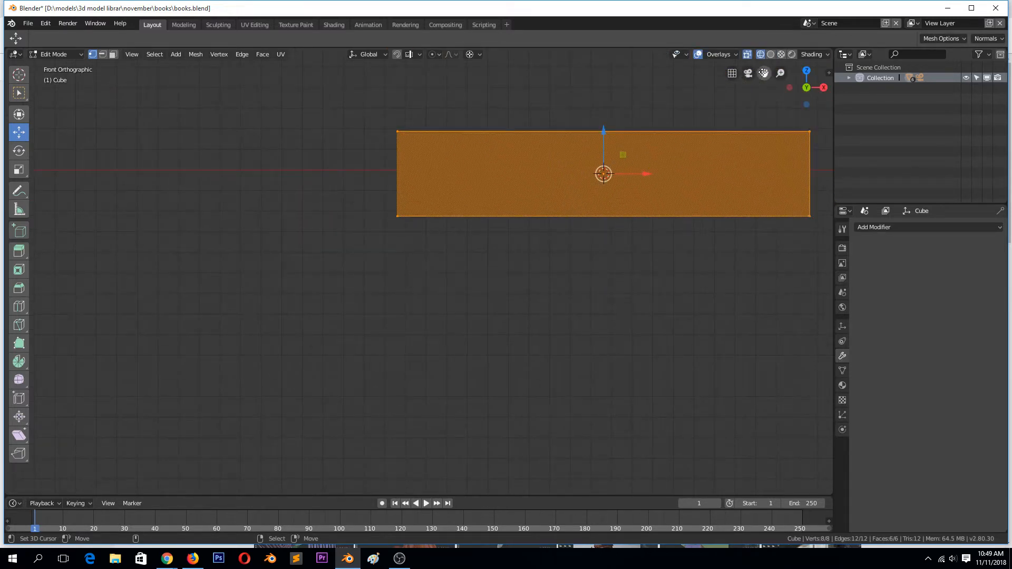
left_click_drag(763, 73, 799, 203)
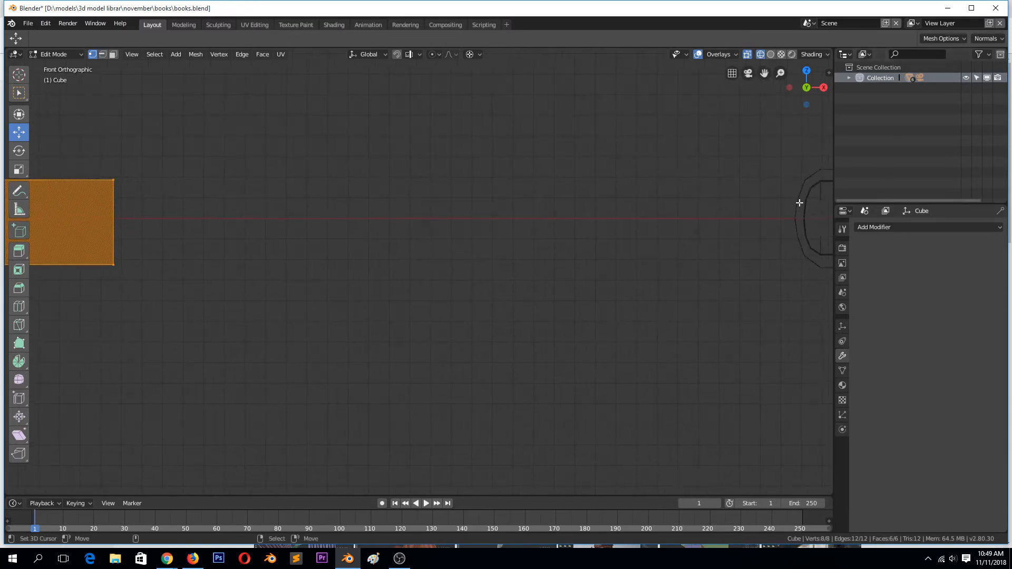
left_click_drag(764, 73, 210, 214)
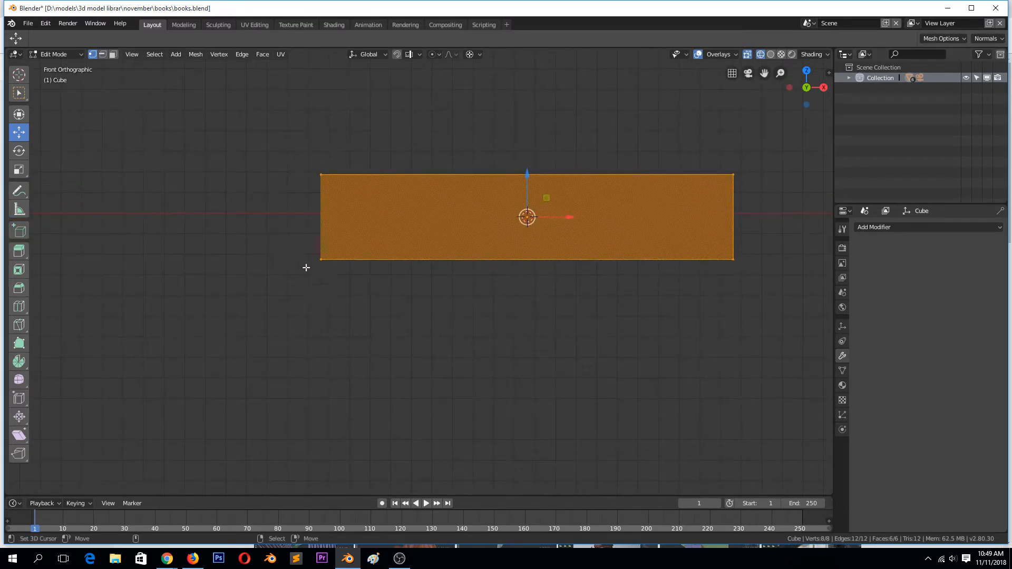
key("ctrl+r")
left_click(330, 201)
right_click(331, 209)
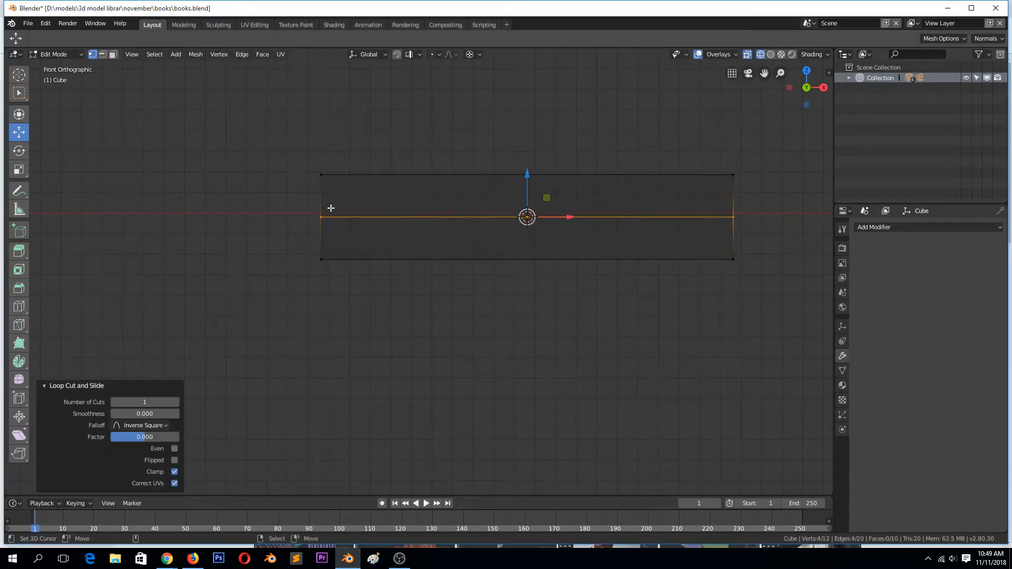
Set the pivot point to Individual Origins and move the middle vertices at the spine end about 0.18 m outward along negative X
left_click(308, 246)
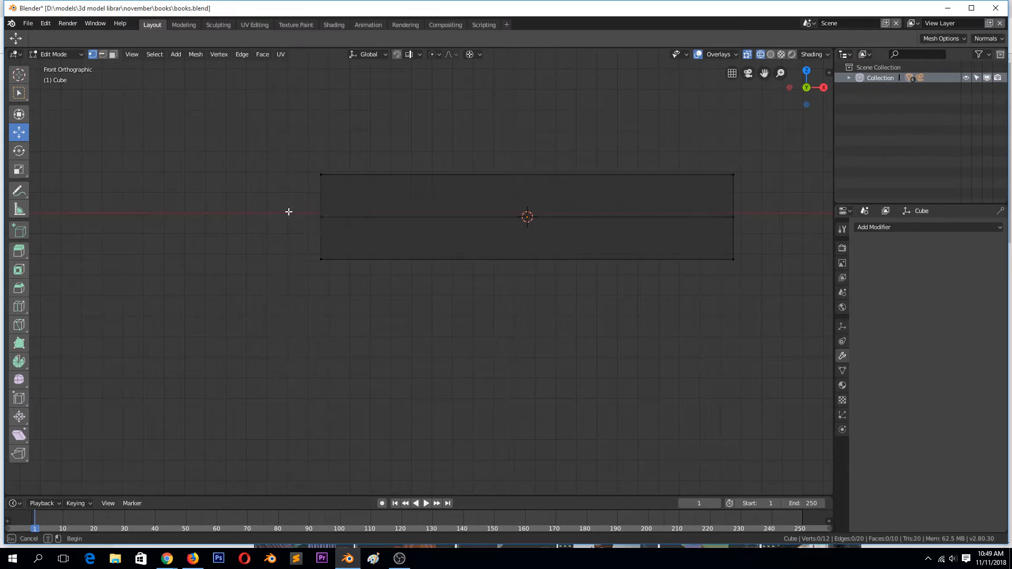
left_click_drag(288, 213, 352, 228)
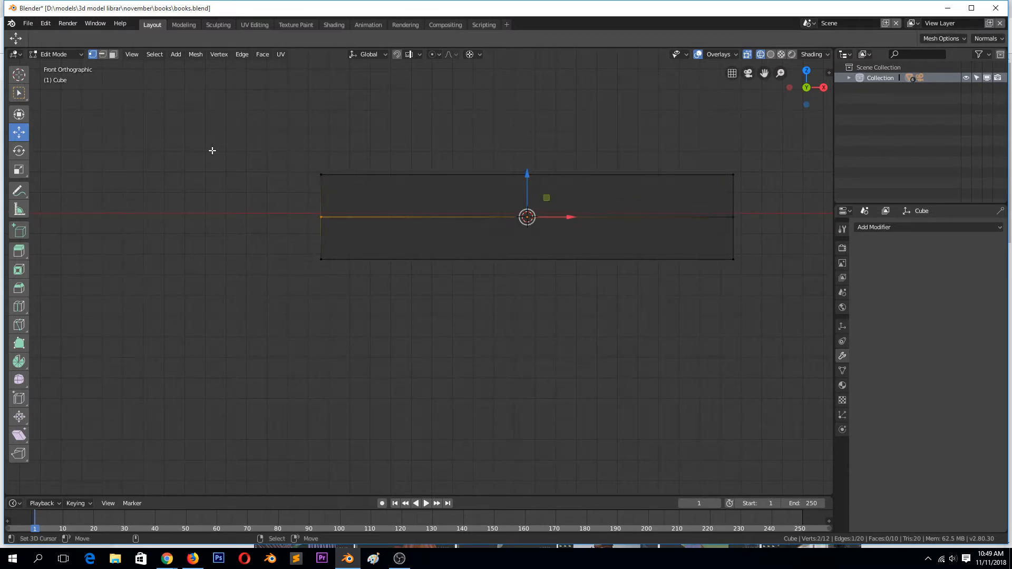
key("alt+a")
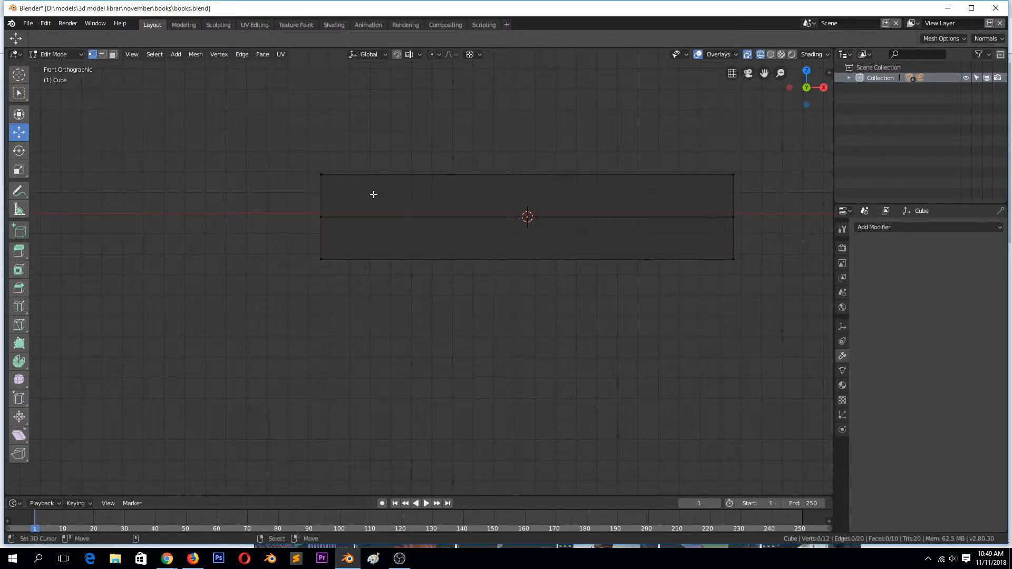
key("b")
left_click_drag(273, 181, 352, 238)
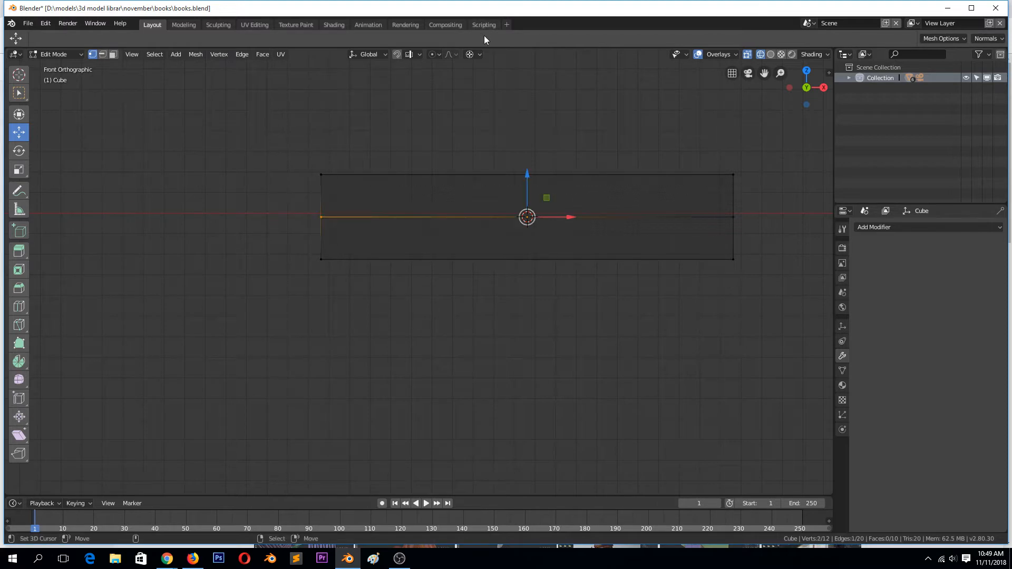
left_click(476, 54)
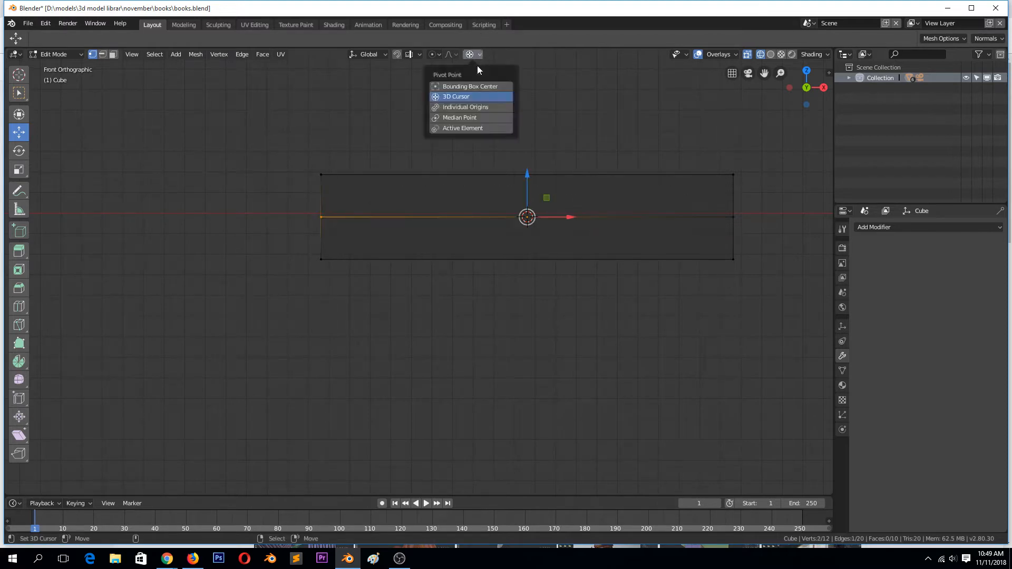
left_click(470, 107)
left_click_drag(366, 217, 325, 222)
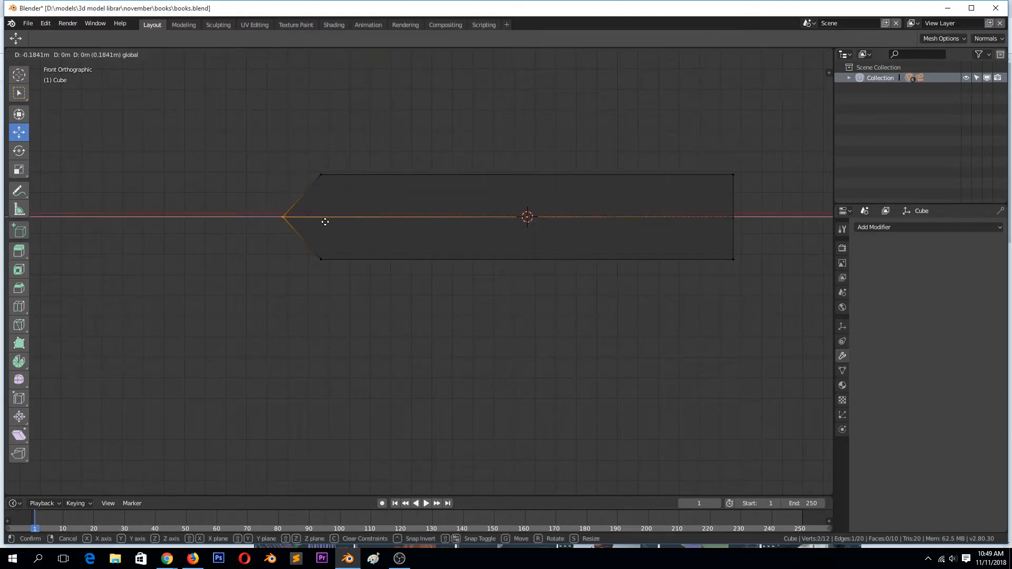
Add a centred loop cut through the slab's upper half and move its spine-end vertices about 0.064 m outward along negative X
key("ctrl+r")
left_click(308, 197)
right_click(309, 197)
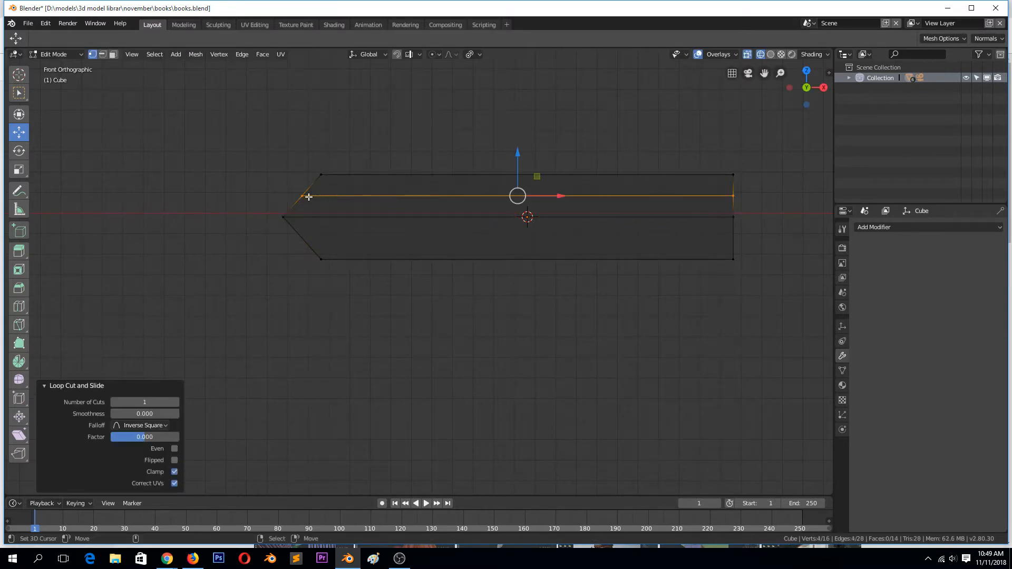
key("alt+a")
key("b")
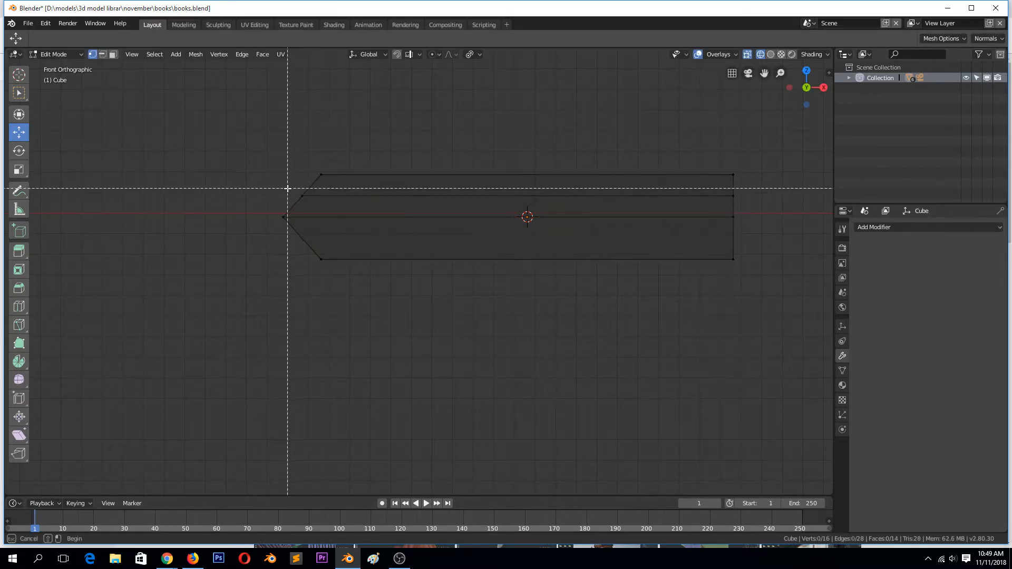
left_click_drag(286, 187, 316, 208)
key("g")
key("x")
left_click(320, 235)
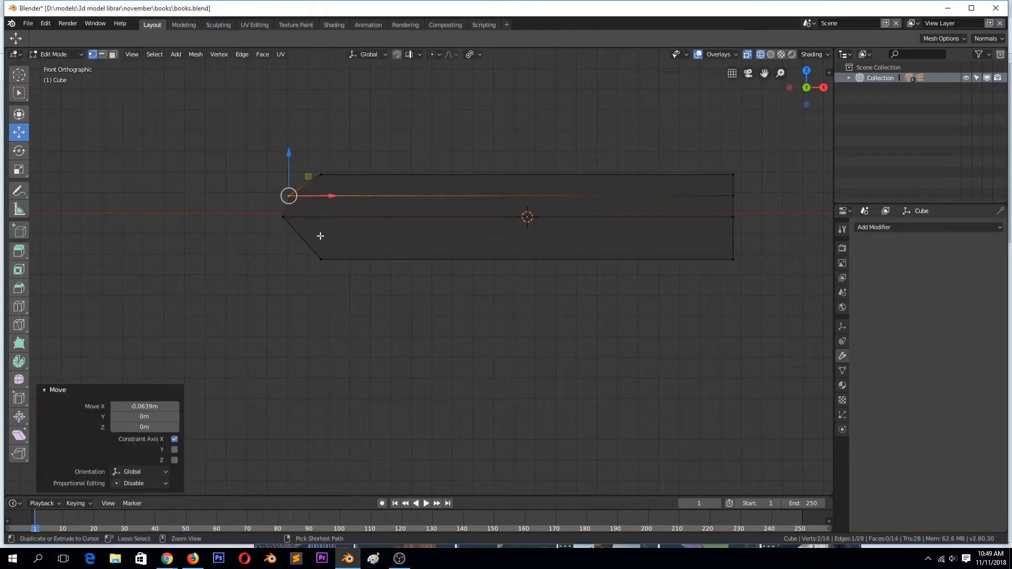
Add a centred loop cut through the slab's lower half and move its spine-end vertices about 0.067 m outward along negative X
key("ctrl+r")
left_click(316, 241)
right_click(298, 240)
key("alt+a")
key("b")
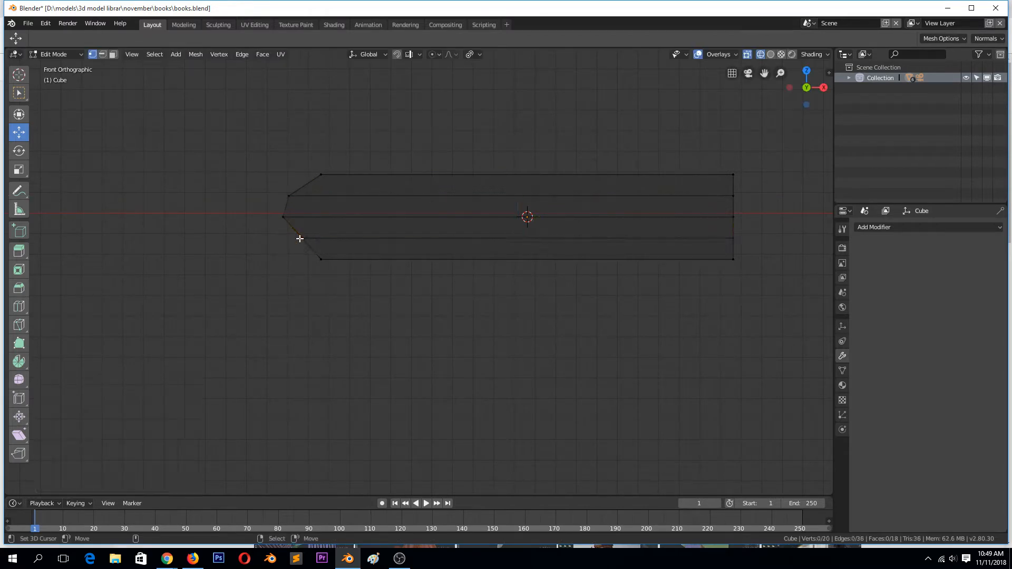
left_click_drag(293, 230, 311, 246)
key("g")
key("x")
left_click(288, 235)
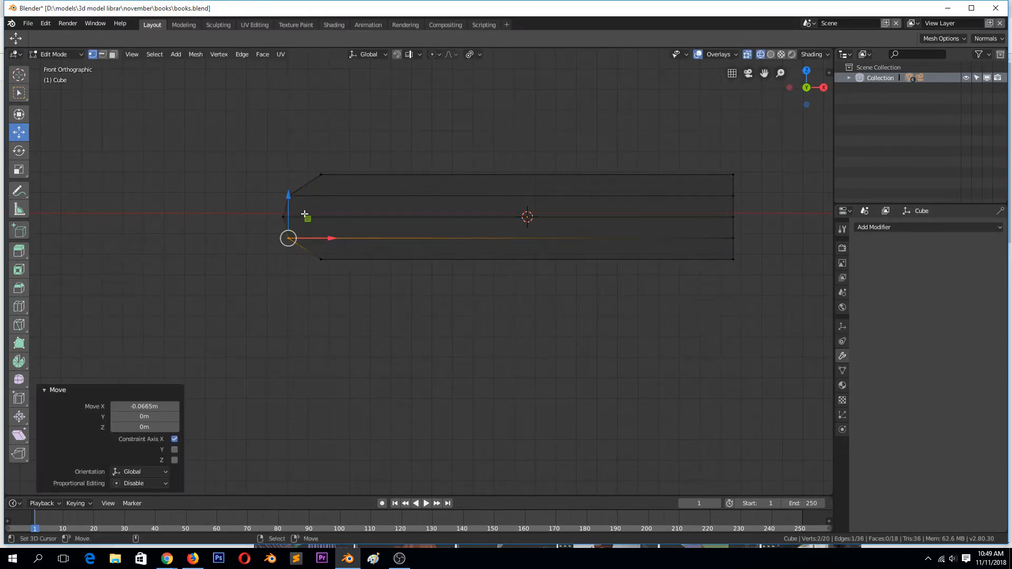
Return the viewport to solid shading and view the rounded-spine slab in perspective beside the other books
middle_click_drag(287, 235, 359, 235)
key("z")
left_click(434, 233)
scroll(436, 235, "down", 5)
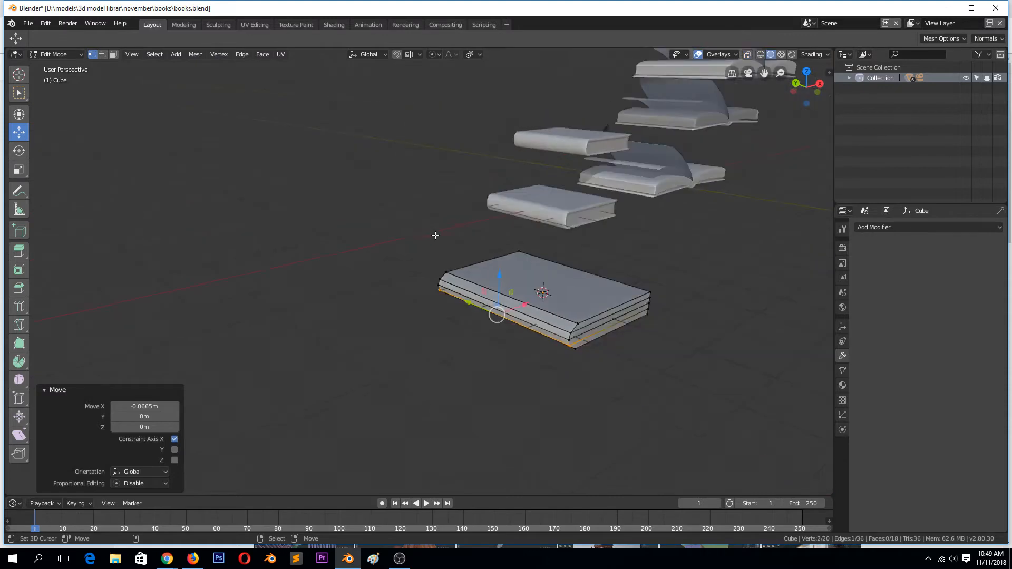
Undo the spine shaping and all loop cuts on the slab, returning to the plain rectangular block
middle_click_drag(436, 235, 357, 200)
key("Tab")
key("KP_1")
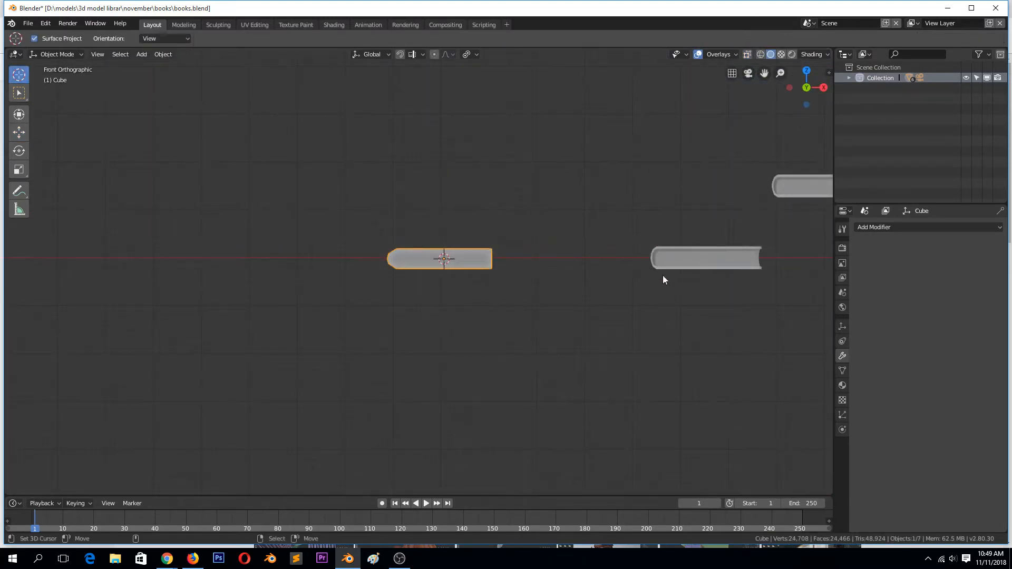
scroll(348, 291, "up", 8)
key("Tab")
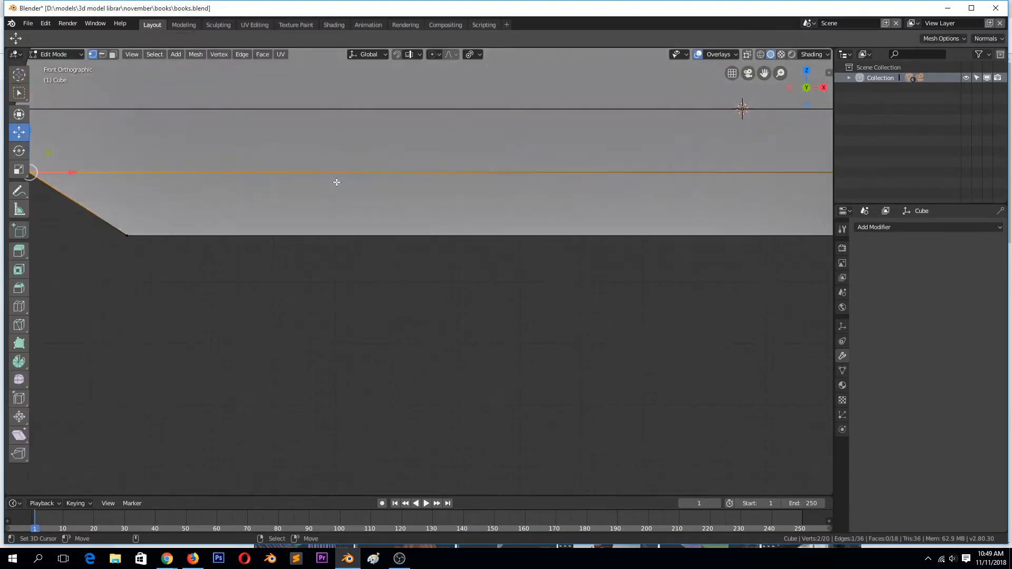
key("ctrl+z")
key("ctrl+z")
key("ctrl+z")
key("ctrl+z")
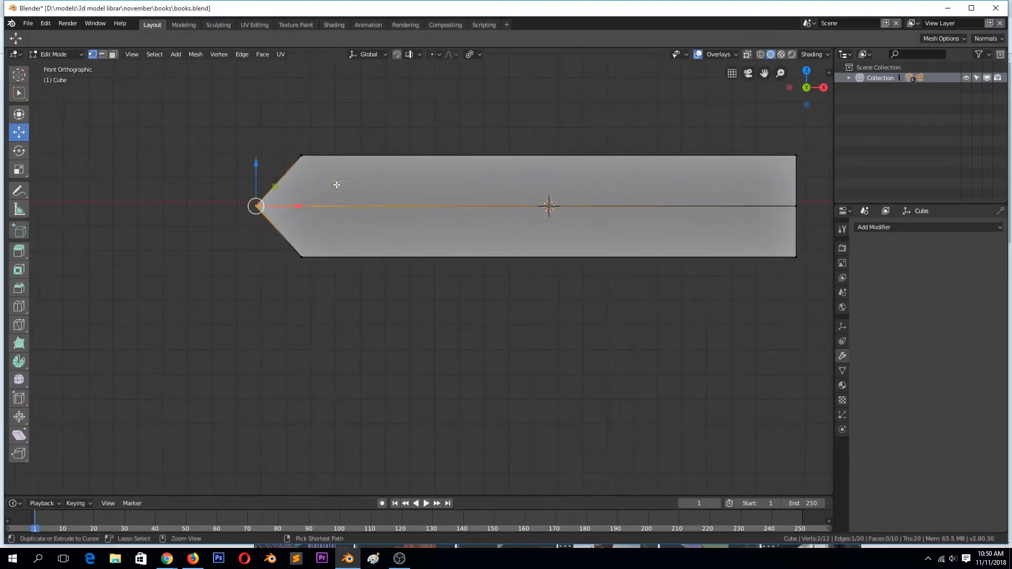
key("ctrl+z")
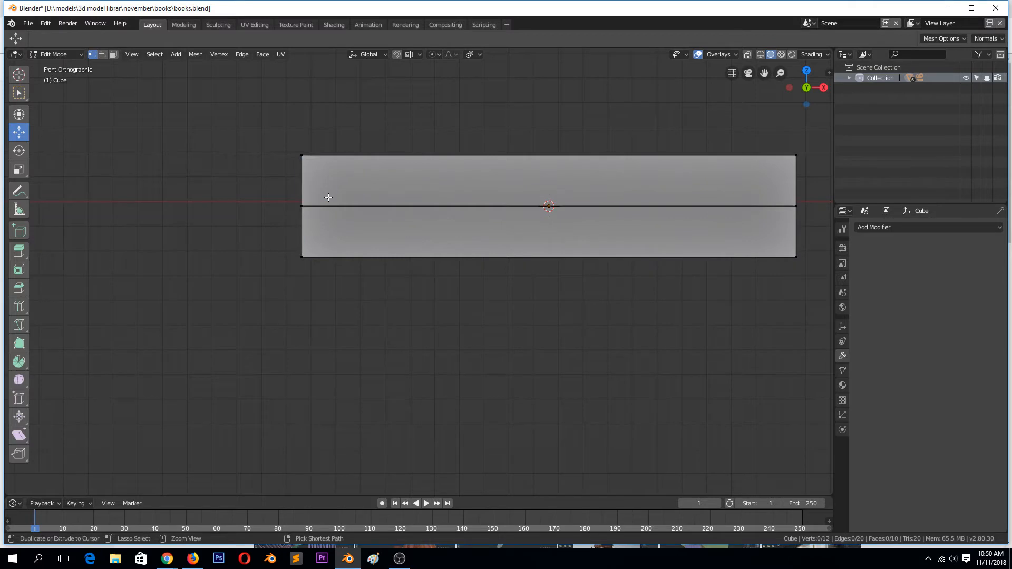
key("ctrl+z")
key("ctrl+z")
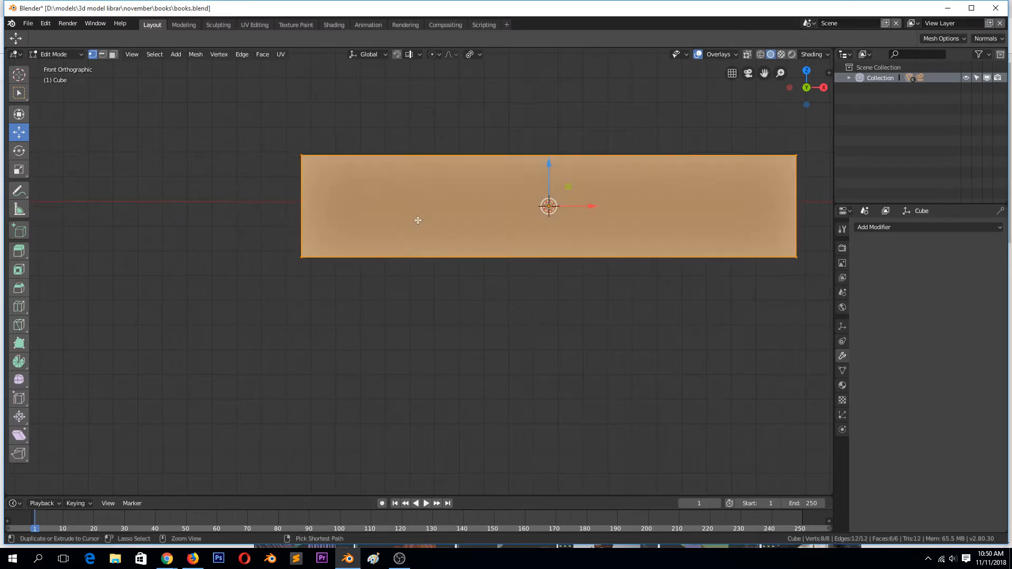
Select the two upper vertices at the slab's spine end in wireframe shading
left_click(301, 156)
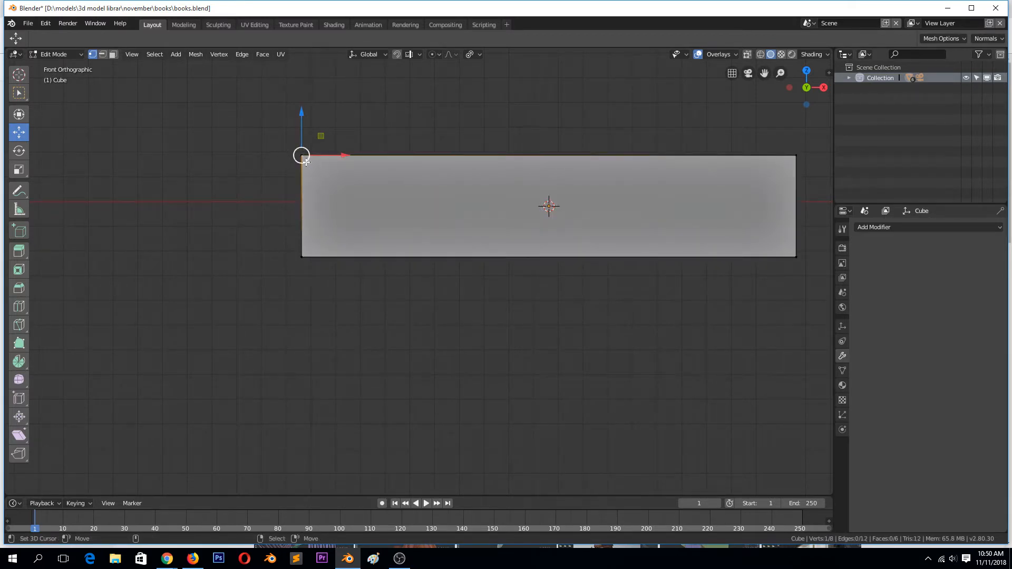
key("z")
left_click(230, 168)
key("b")
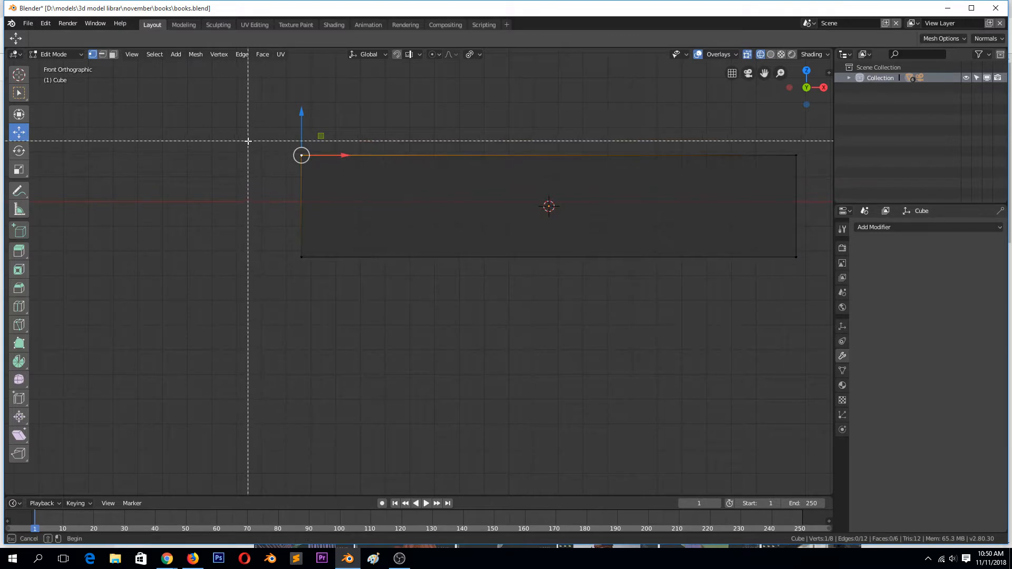
left_click_drag(248, 143, 386, 202)
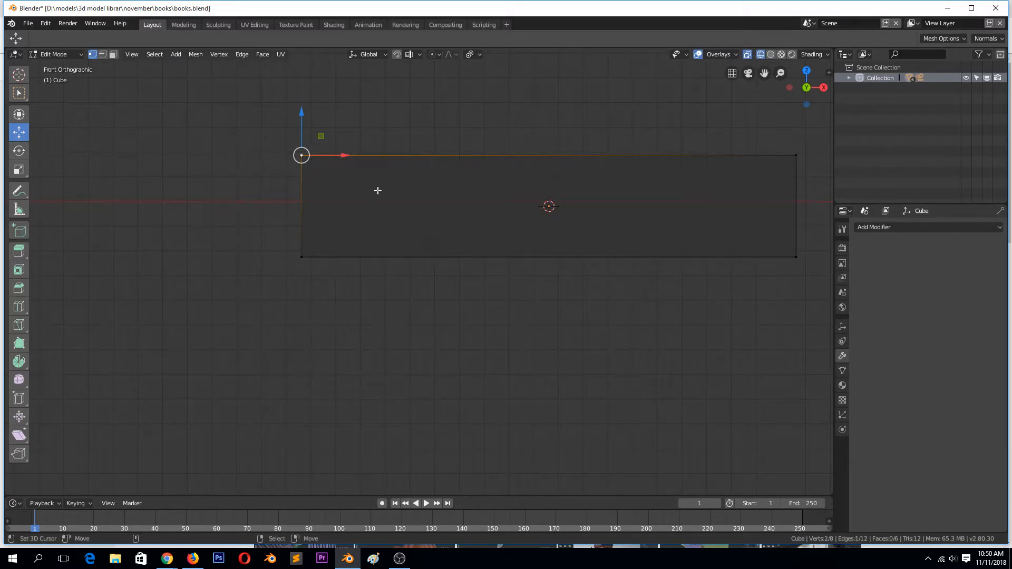
middle_click_drag(385, 220, 416, 284)
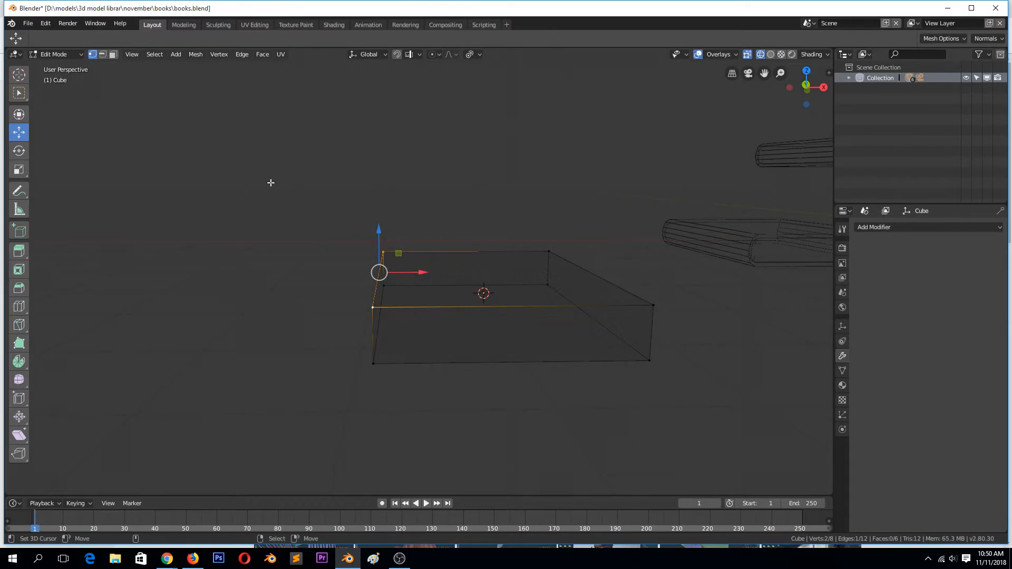
Return to solid shading, switch to face selection and select the slab's top face
left_click(114, 54)
key("z")
left_click(546, 277)
right_click(486, 287)
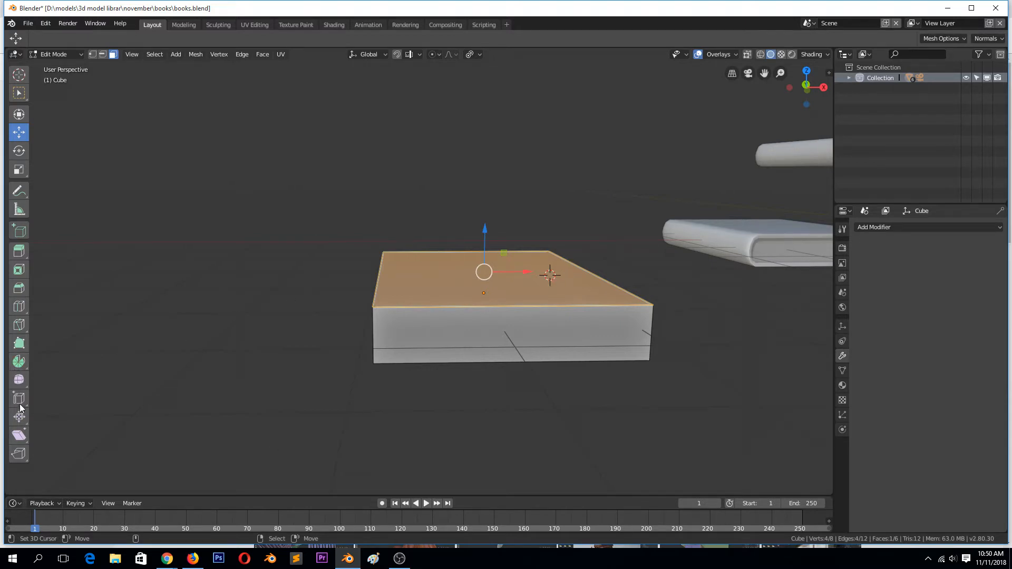
Try spinning the top face about -185° around the 3D cursor with 9 steps, and undo the spin
left_click(18, 361)
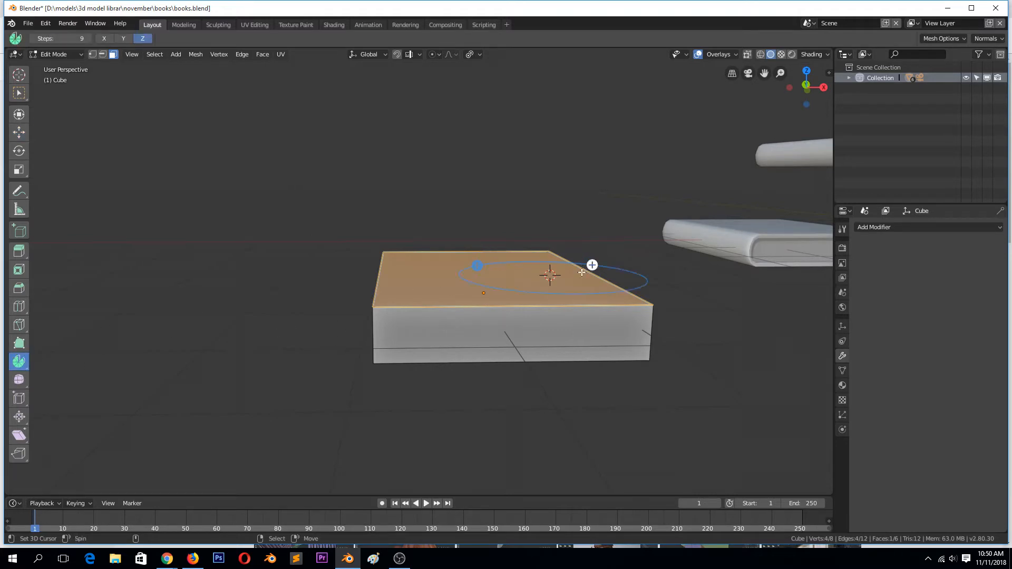
left_click_drag(593, 265, 500, 286)
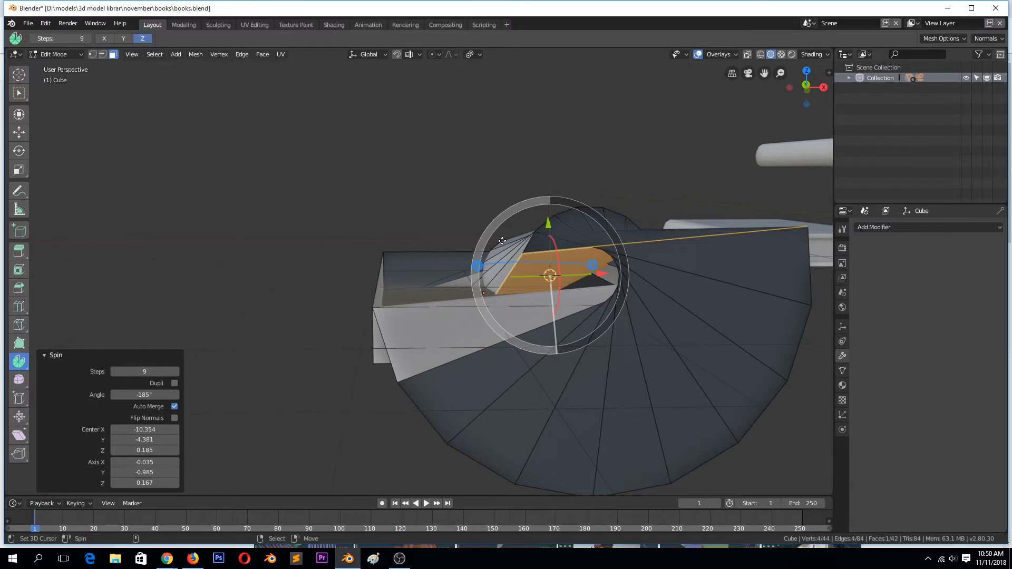
middle_click_drag(361, 355, 459, 365)
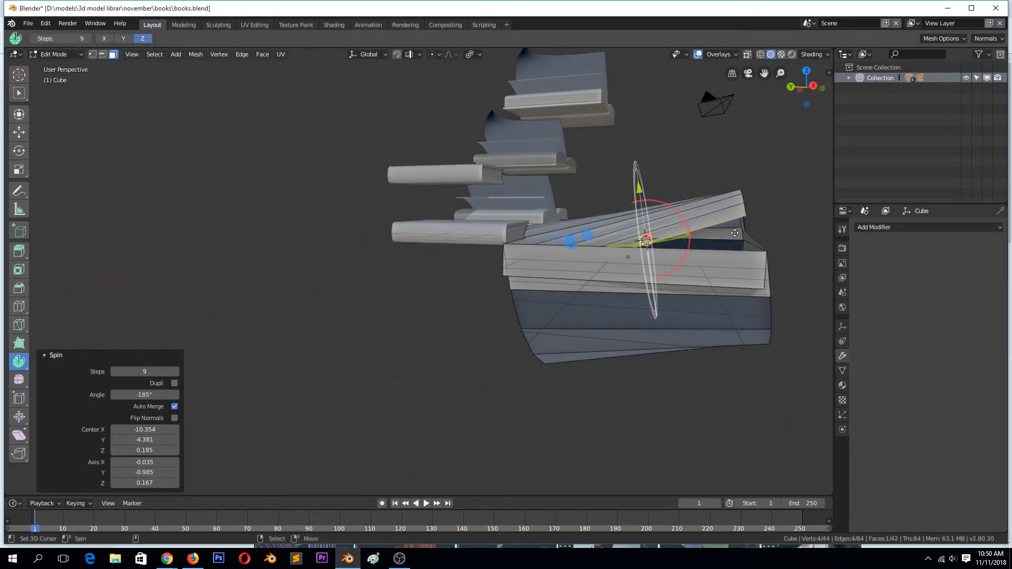
key("ctrl+z")
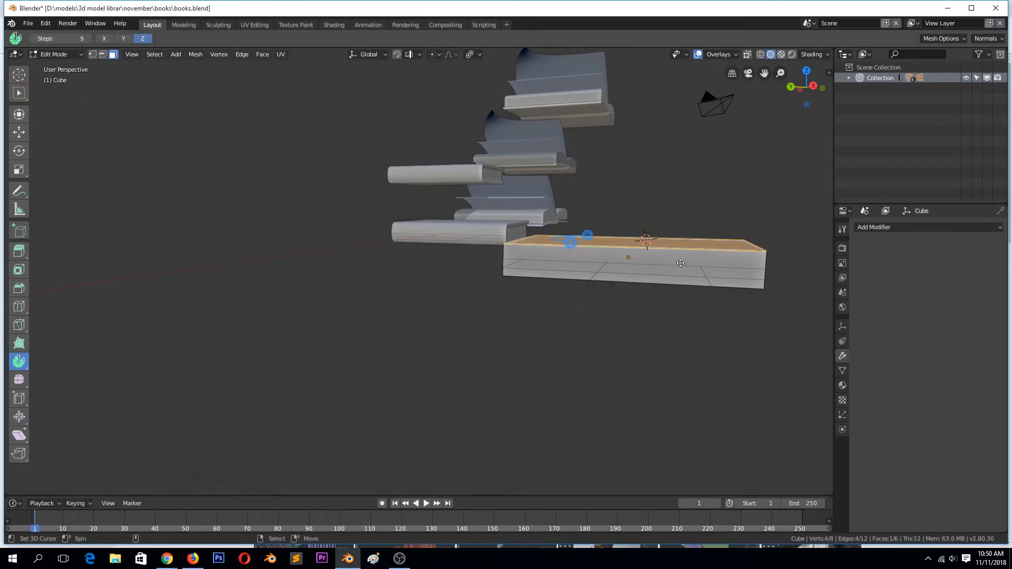
Place the 3D cursor beyond the slab's short end in right view and spin the top face about -262° around the X axis
key("KP_3")
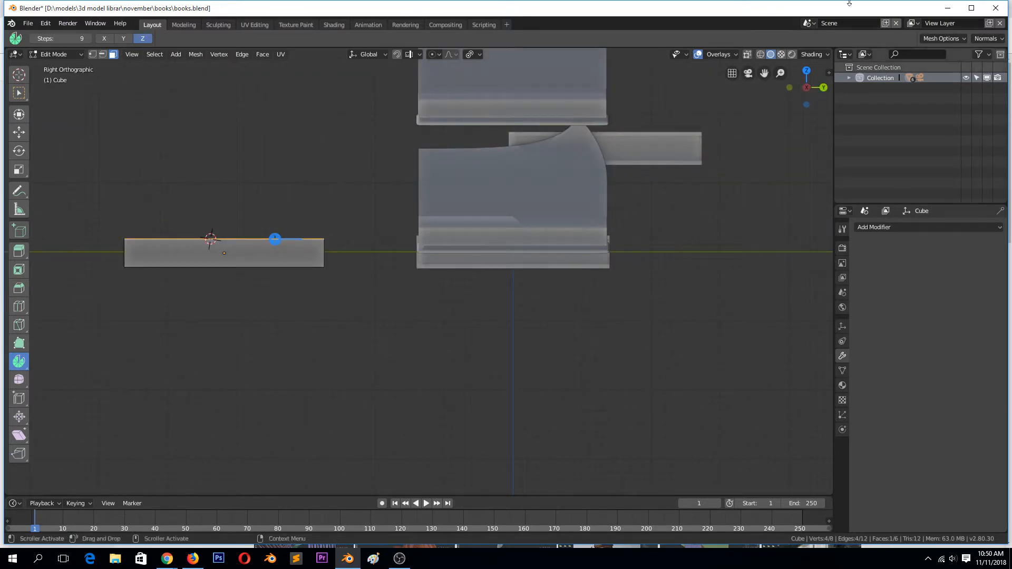
left_click_drag(764, 73, 977, 110)
scroll(280, 334, "up", 3)
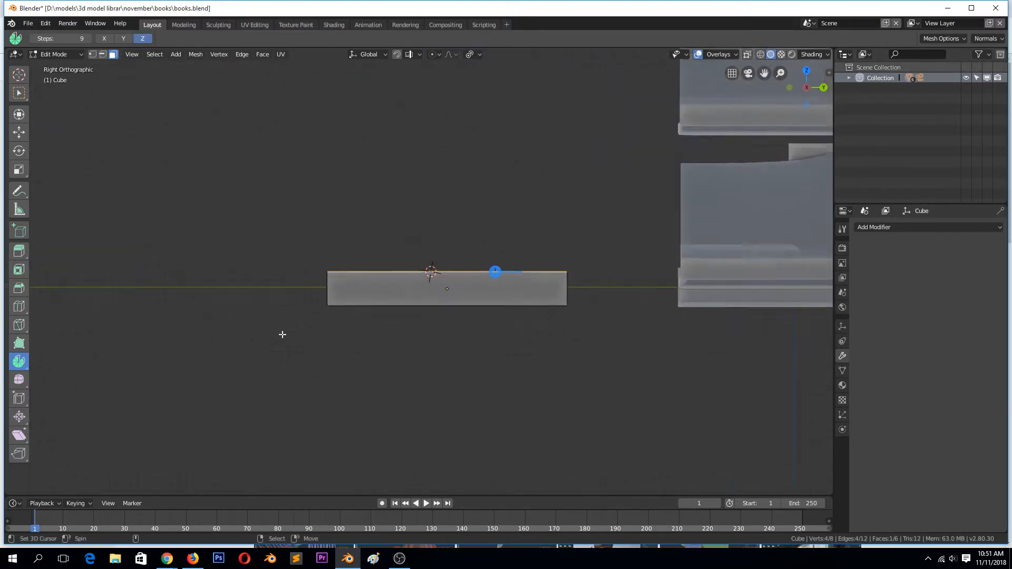
right_click(228, 276, "shift")
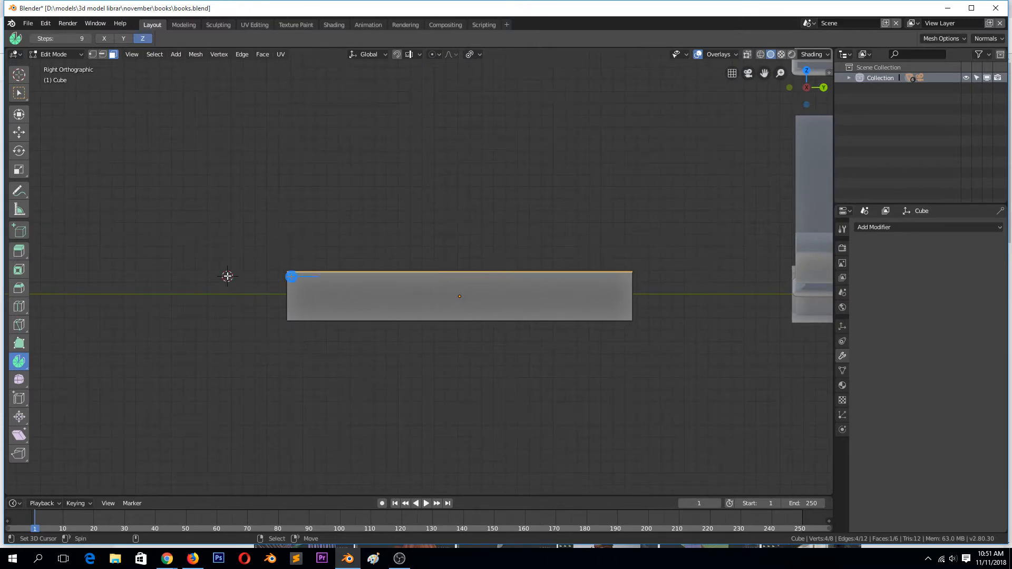
middle_click_drag(384, 283, 421, 297)
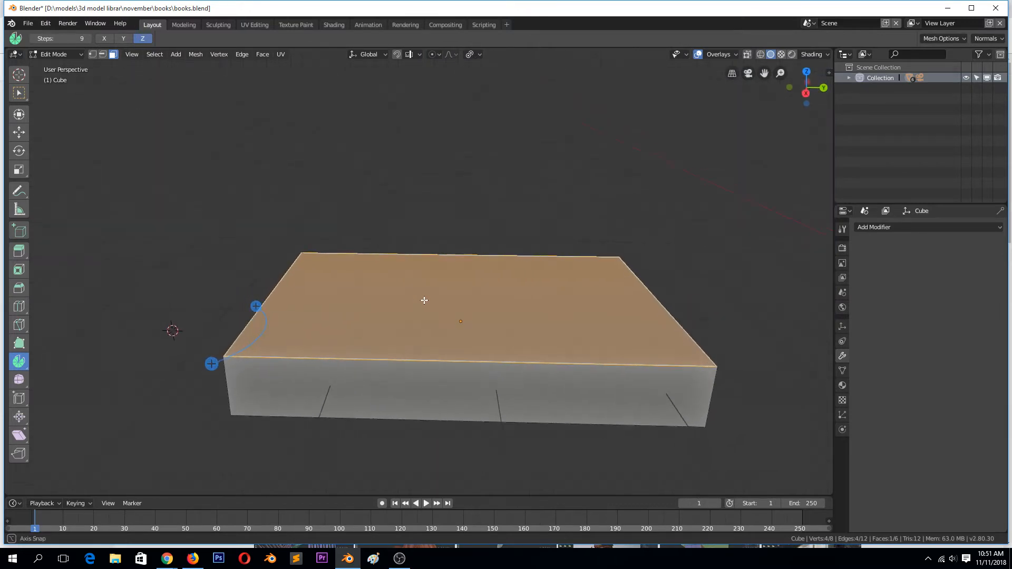
key("KP_1")
key("KP_3")
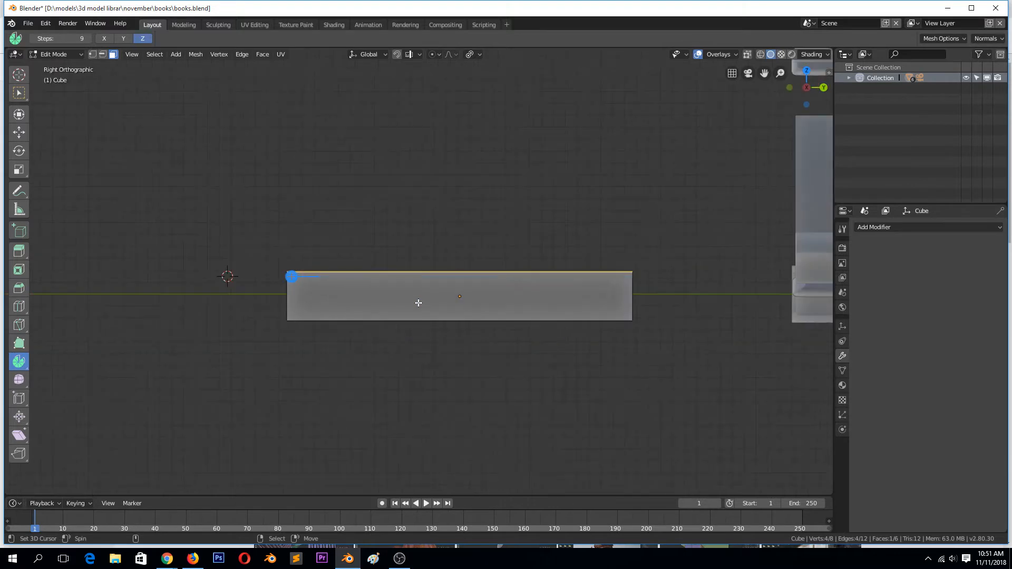
left_click_drag(462, 267, 214, 428)
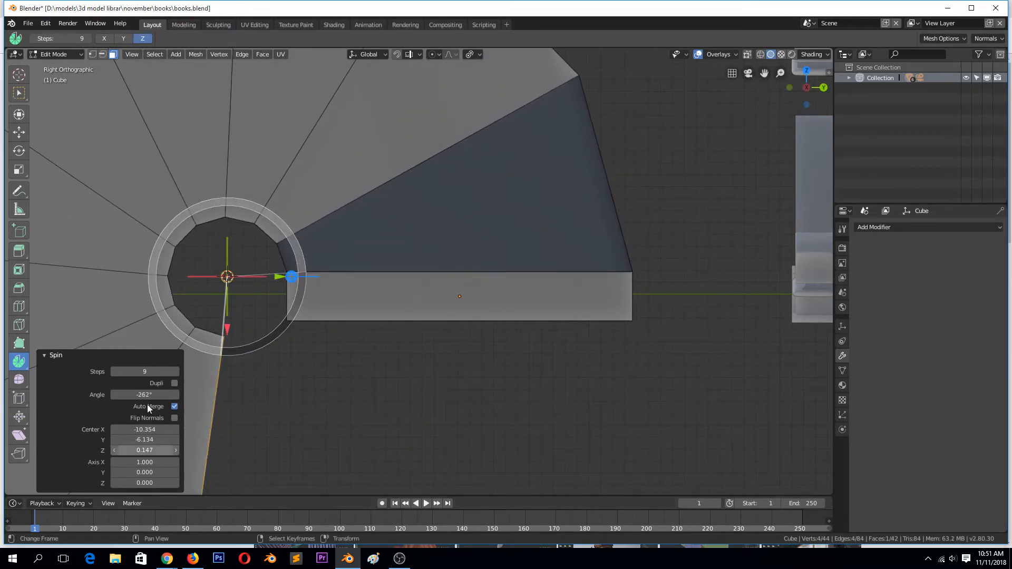
Set the number of spin steps to 19
scroll(231, 304, "down", 2)
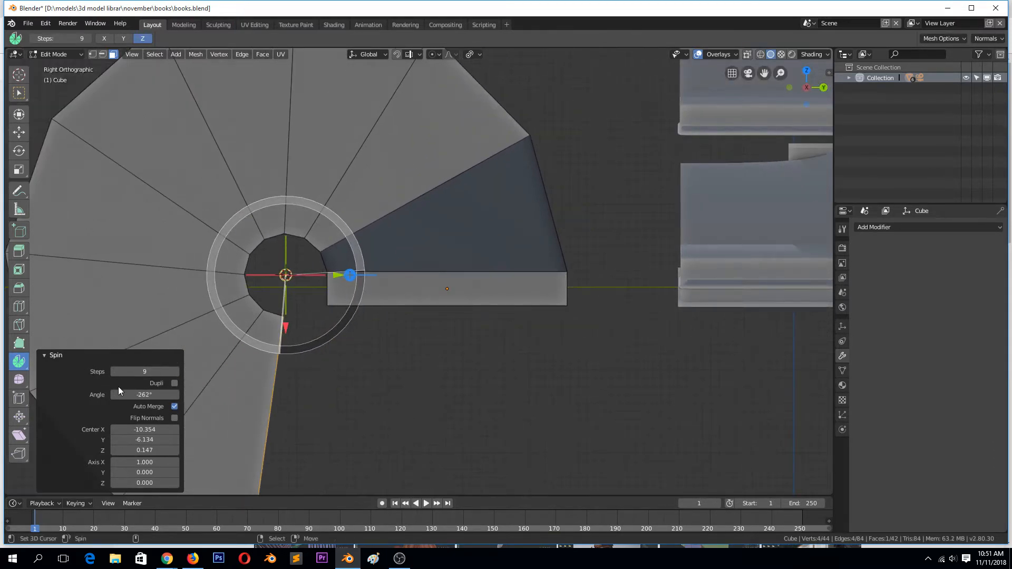
left_click(176, 372)
left_click(176, 372)
left_click(176, 372)
left_click(176, 372)
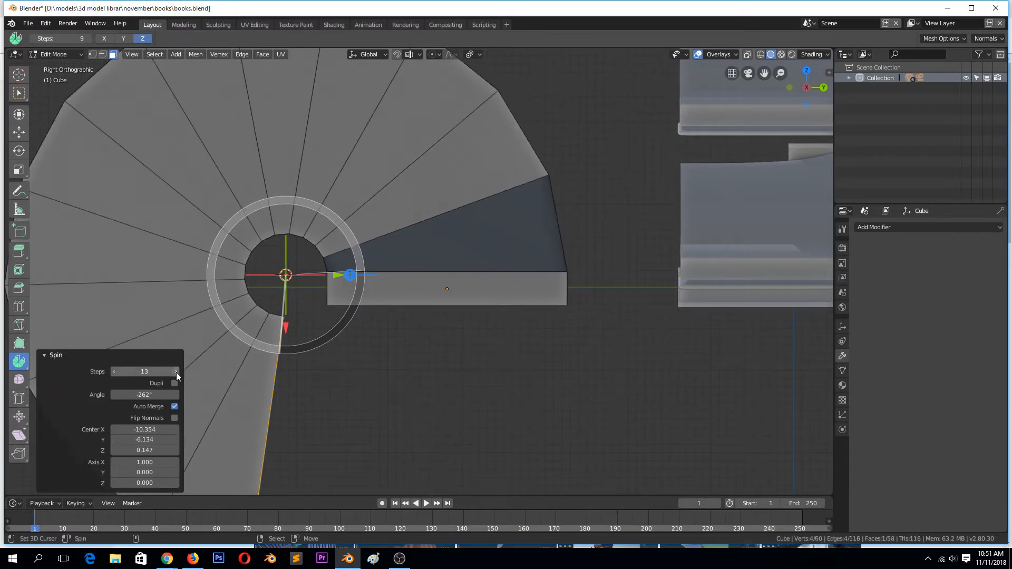
left_click(177, 372)
left_click(176, 373)
left_click(176, 373)
left_click(176, 373)
left_click(176, 372)
left_click(176, 373)
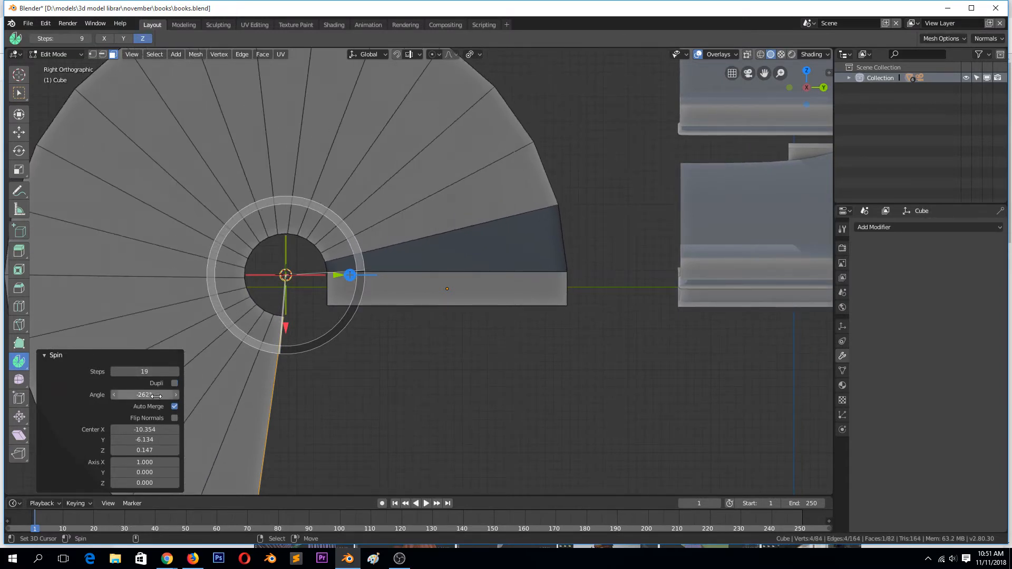
Reduce the sweep of the spun fan to an angle of about -151°
left_click_drag(156, 396, 145, 407)
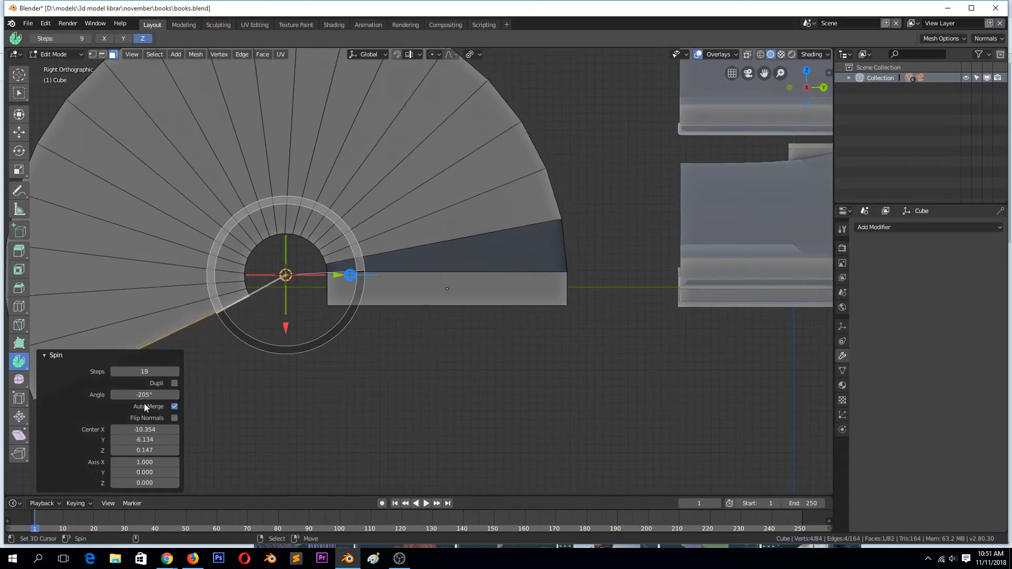
left_click_drag(224, 311, 211, 276)
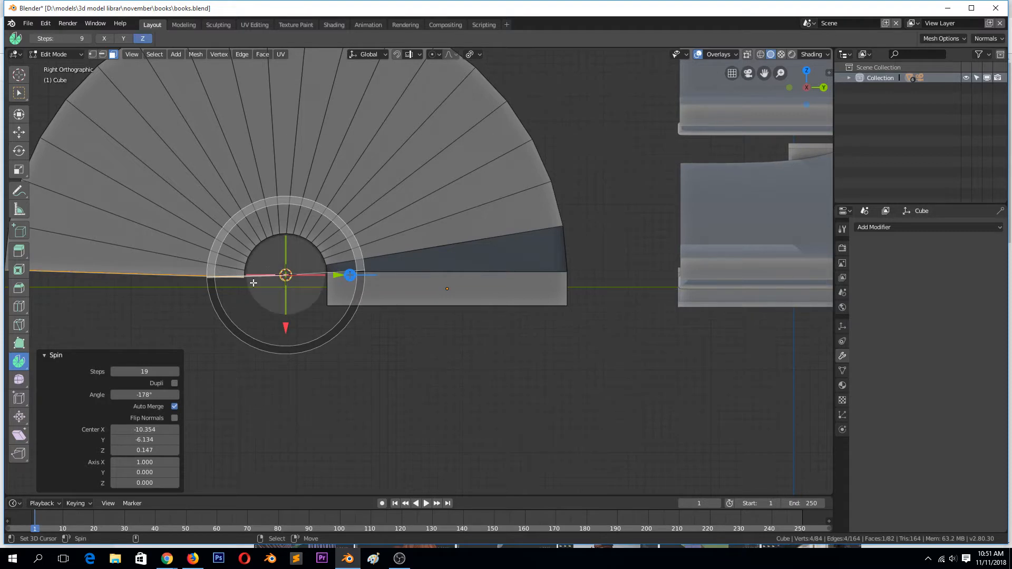
left_click_drag(211, 278, 227, 246)
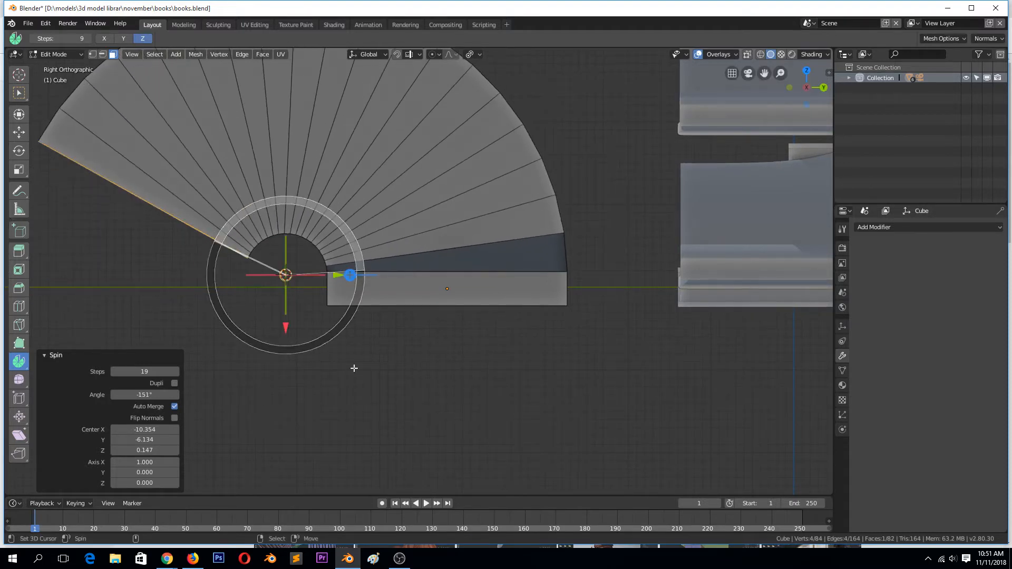
Try further spins of the fan's end face, including around a 3D cursor moved below the slab, and undo them
left_click(350, 275)
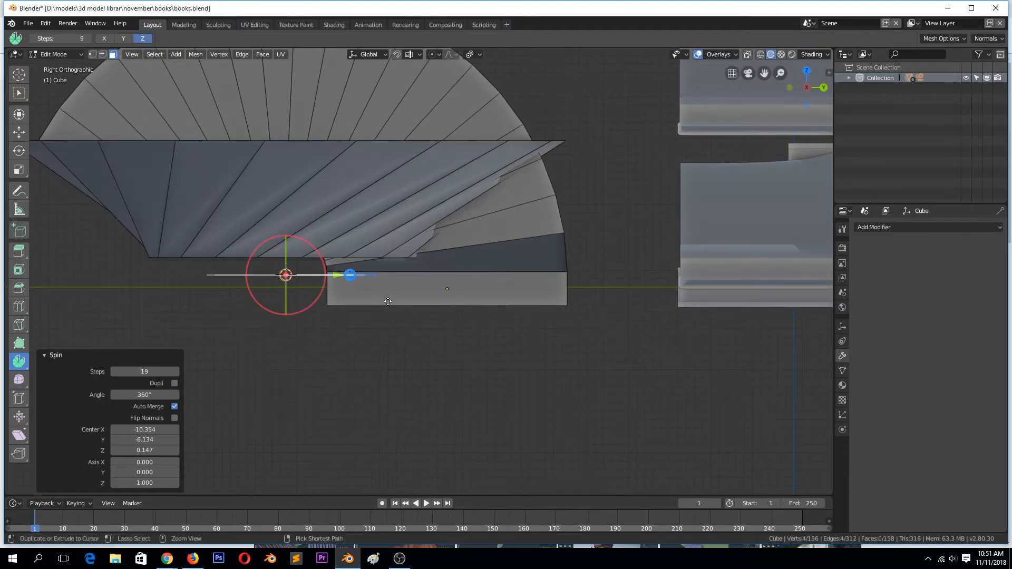
key("ctrl+z")
left_click(293, 319)
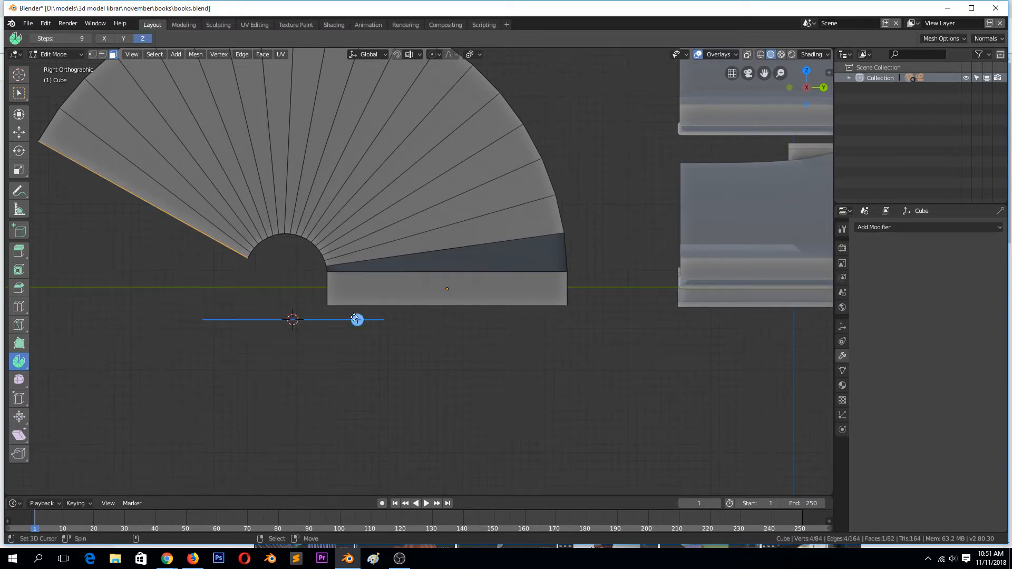
left_click_drag(356, 320, 376, 366)
left_click_drag(237, 314, 235, 316)
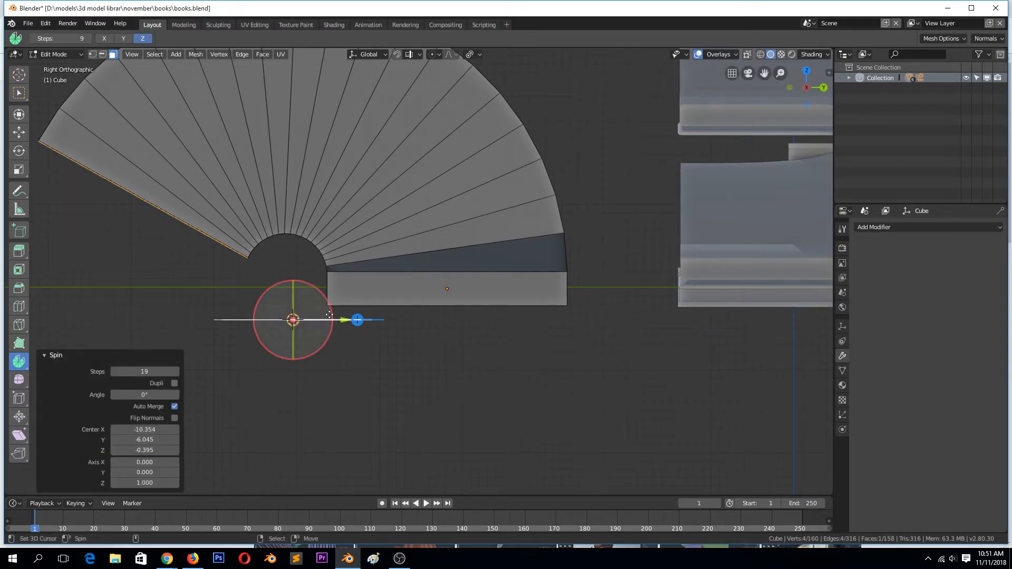
key("ctrl+z")
left_click_drag(211, 242, 256, 389)
key("ctrl+z")
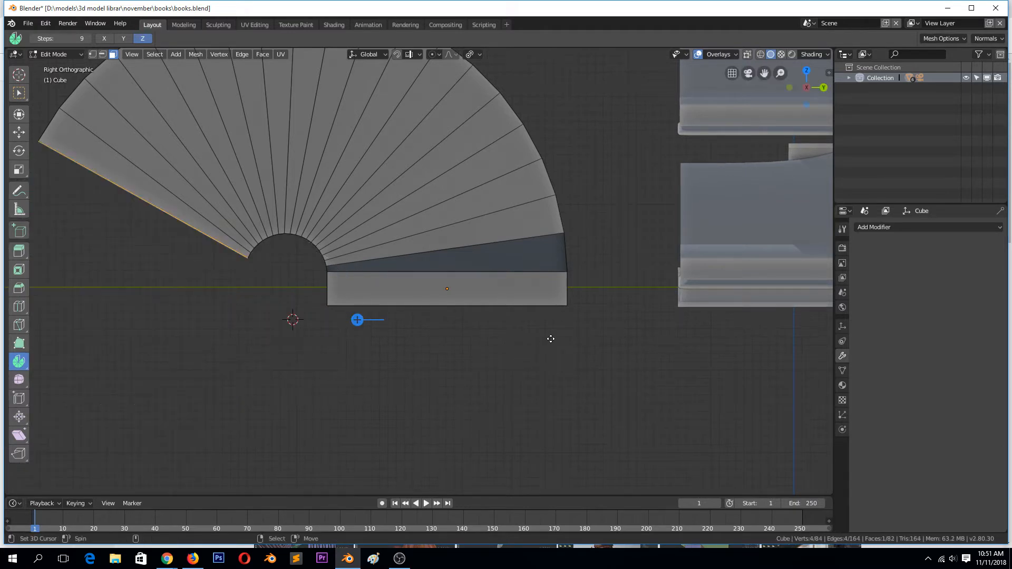
Extend the fan's end face with 9-step spins around two new cursor positions, about 248° and -165° about the X axis
scroll(142, 273, "down", 3)
left_click(142, 256)
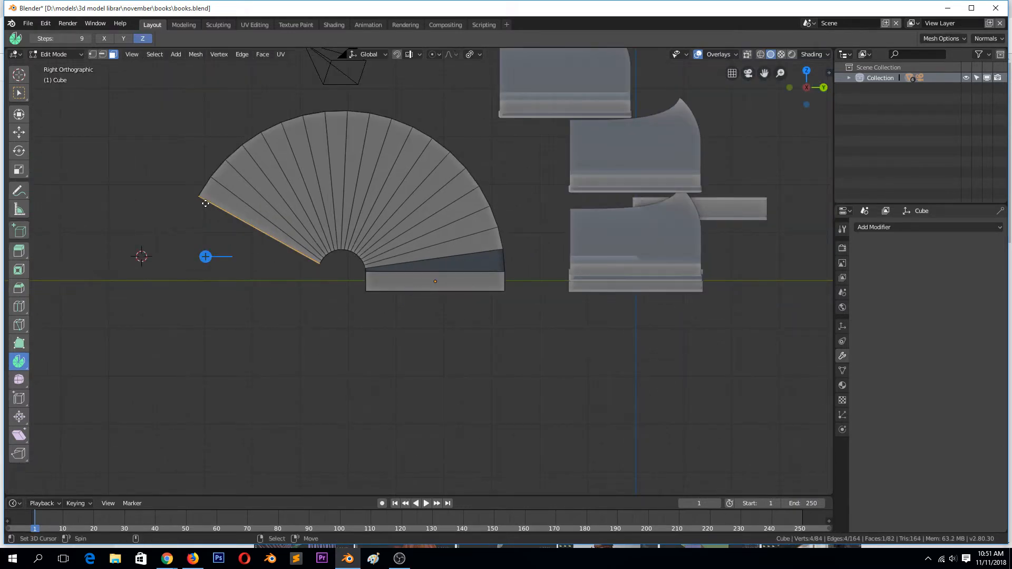
left_click_drag(206, 204, 343, 395)
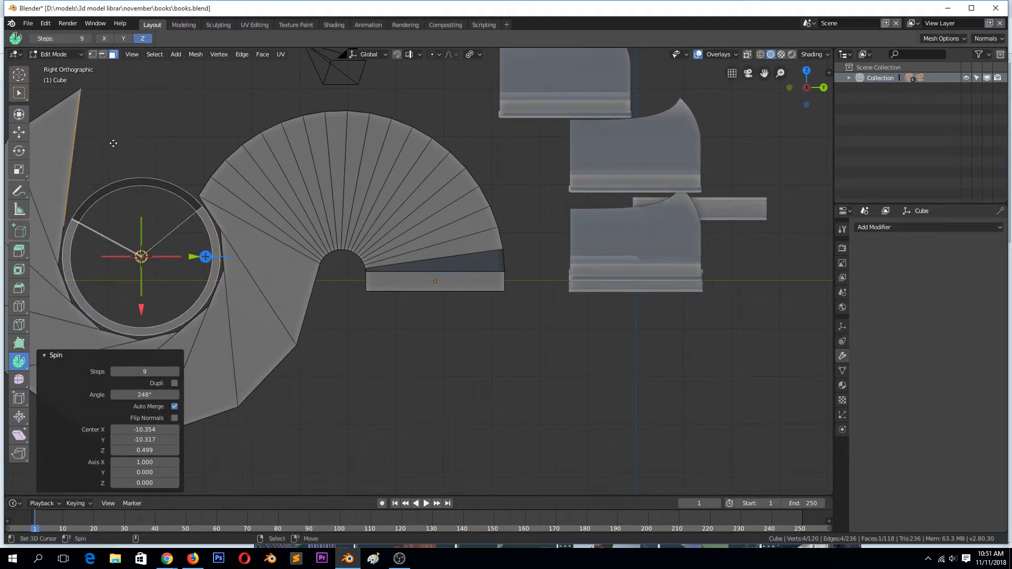
right_click(164, 104, "shift")
left_click_drag(81, 107, 242, 121)
scroll(369, 326, "down", 3)
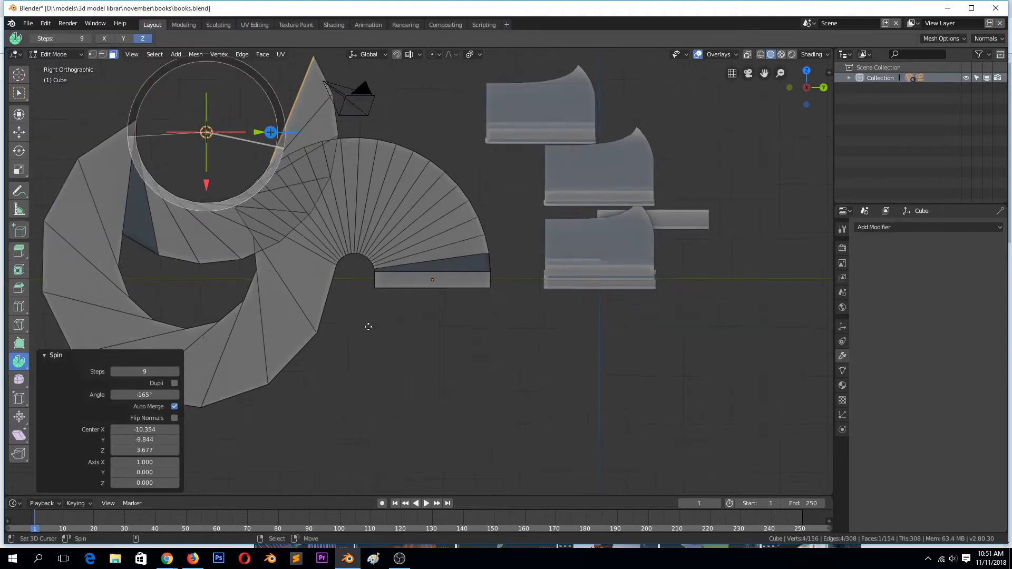
Undo all the spins and return to the plain rectangular slab in perspective view
key("ctrl+z")
key("ctrl+z")
key("ctrl+z")
scroll(386, 266, "up", 6)
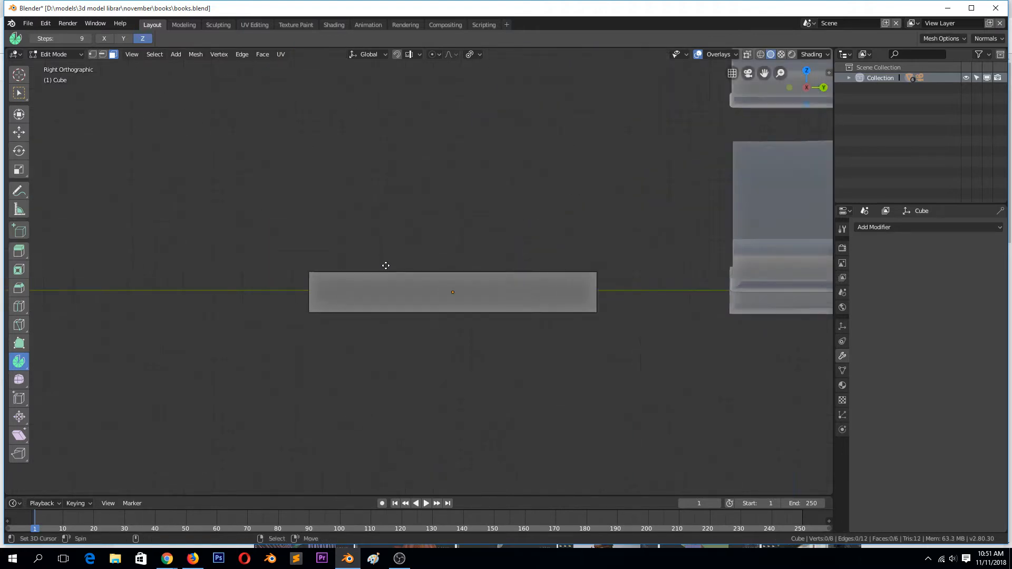
middle_click_drag(346, 311, 377, 337)
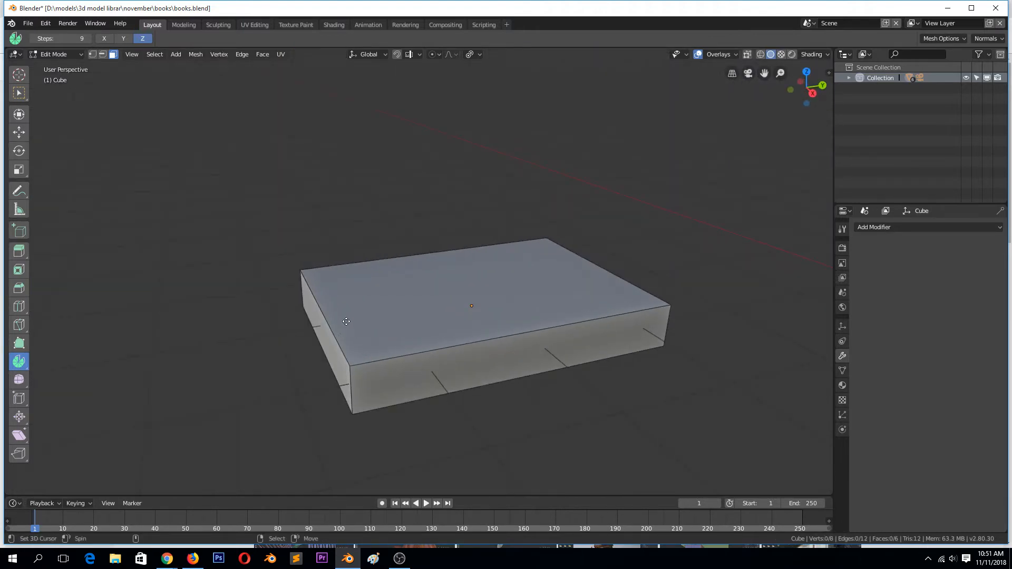
Add a single loop cut across the slab near its spine end, sliding it to a factor of 0.826
key("2")
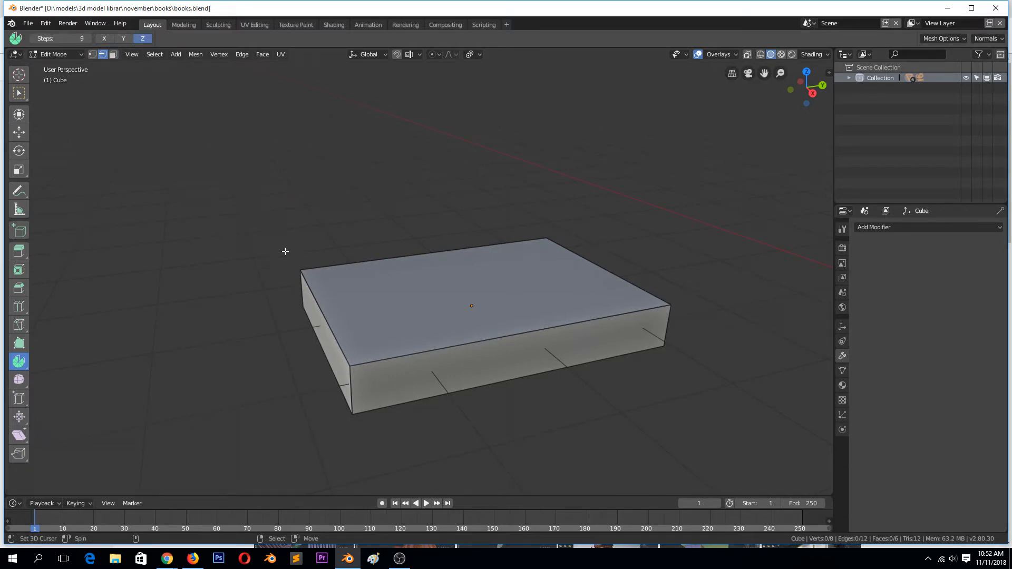
key("KP_3")
scroll(221, 249, "up", 4)
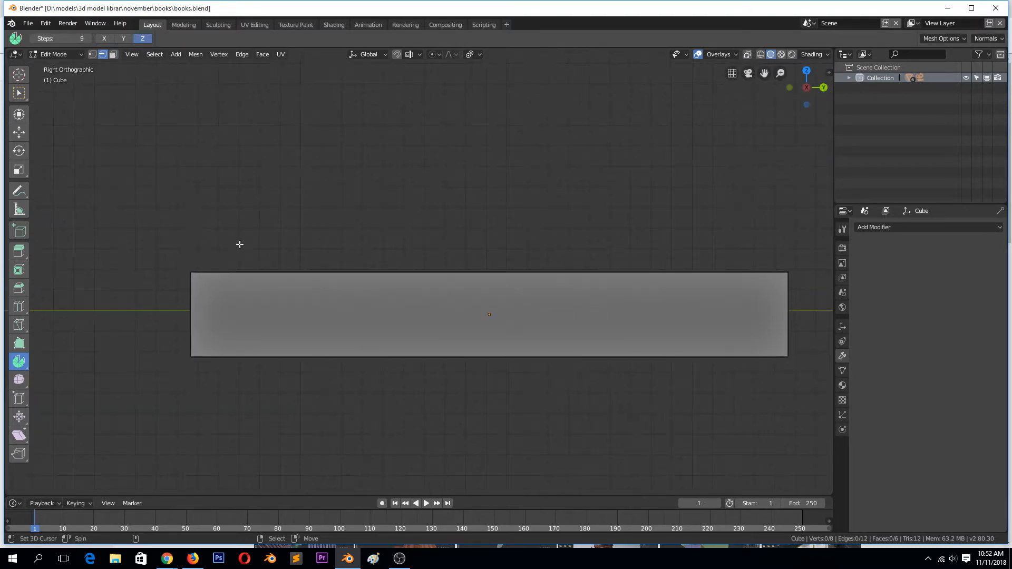
scroll(602, 250, "down", 7)
scroll(262, 335, "up", 8)
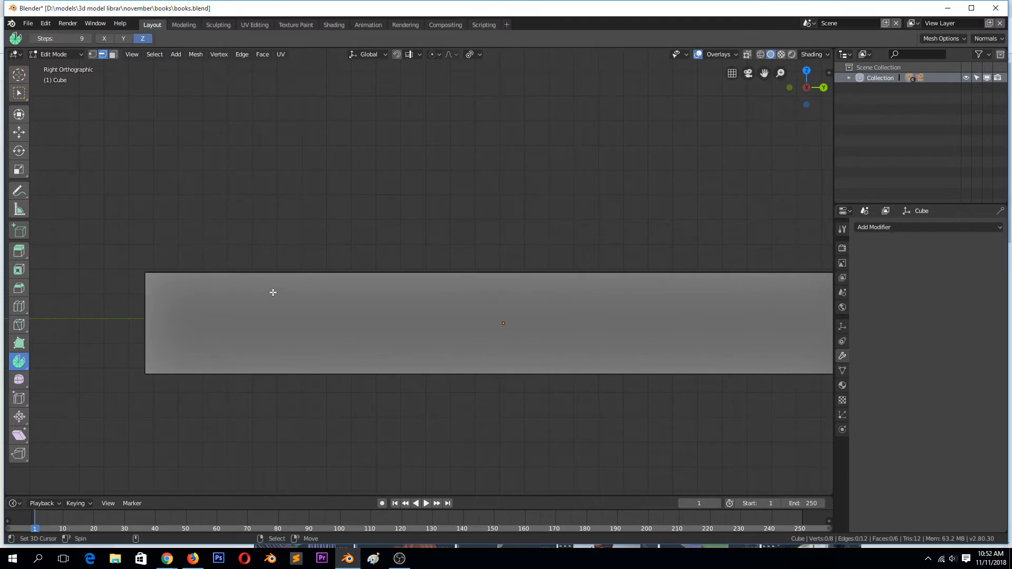
key("ctrl+r")
left_click(279, 285)
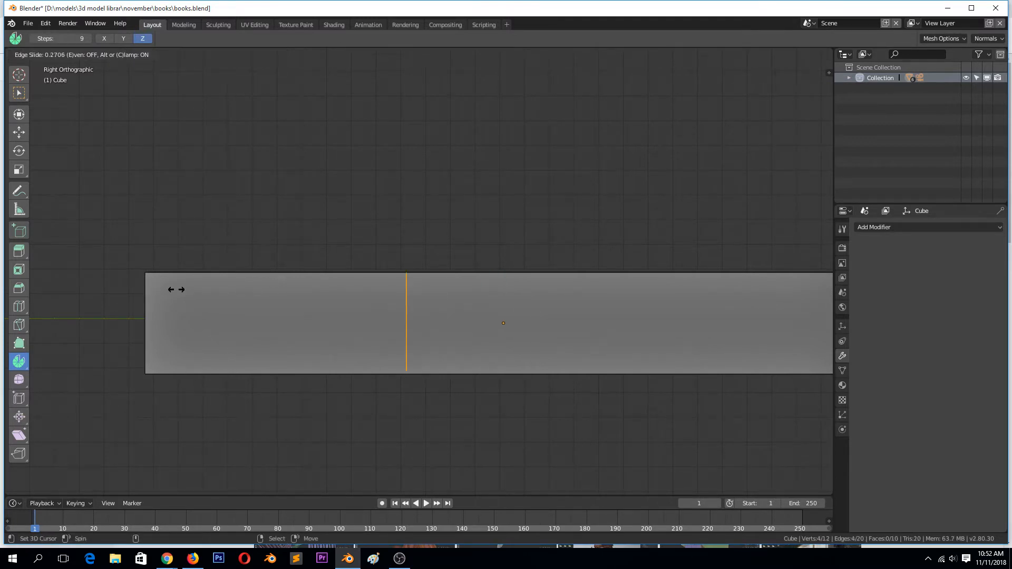
left_click(811, 288)
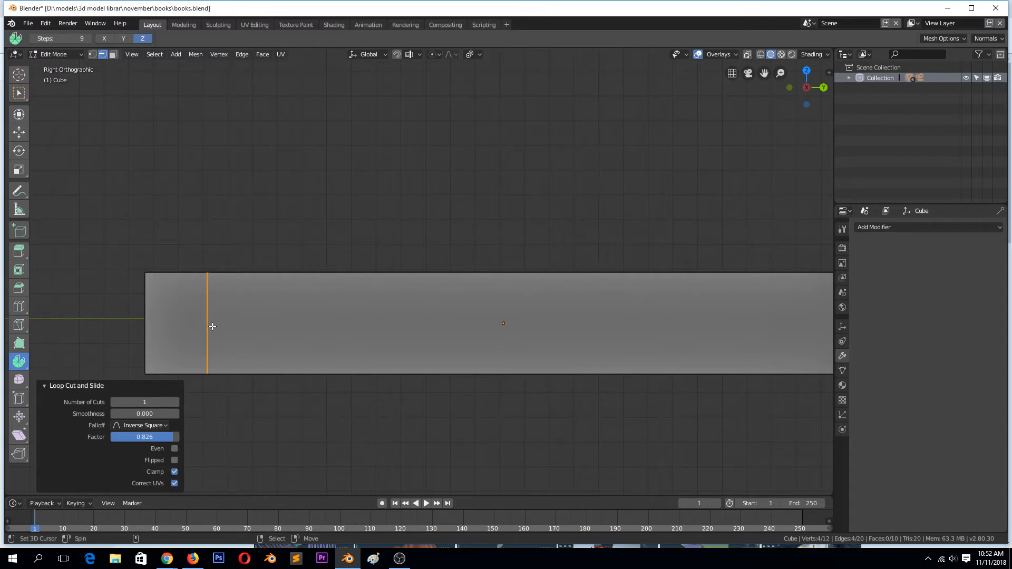
Snap the 3D cursor to the new loop, and switch to vertex selection with wireframe shading
key("shift+s")
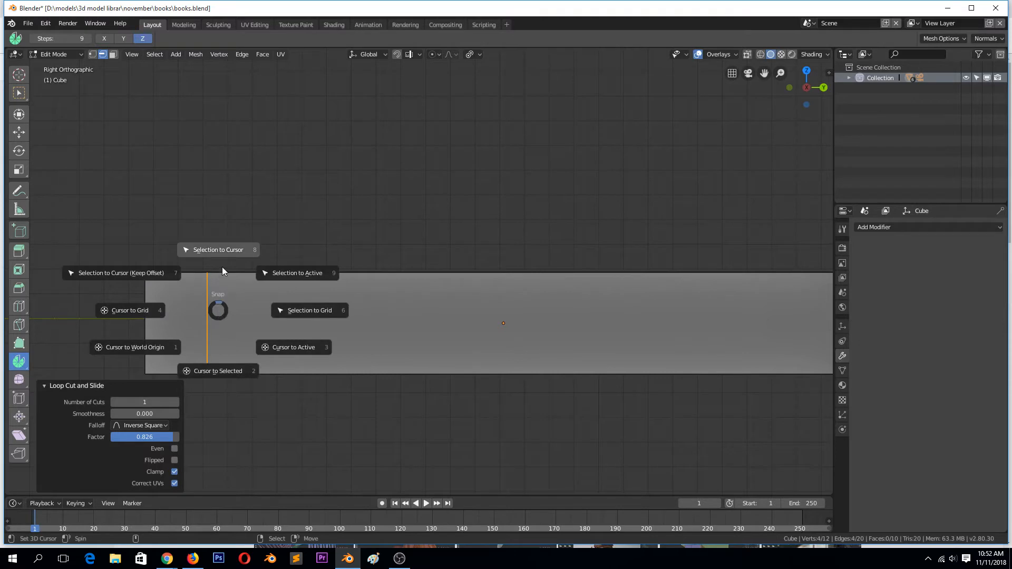
left_click(213, 371)
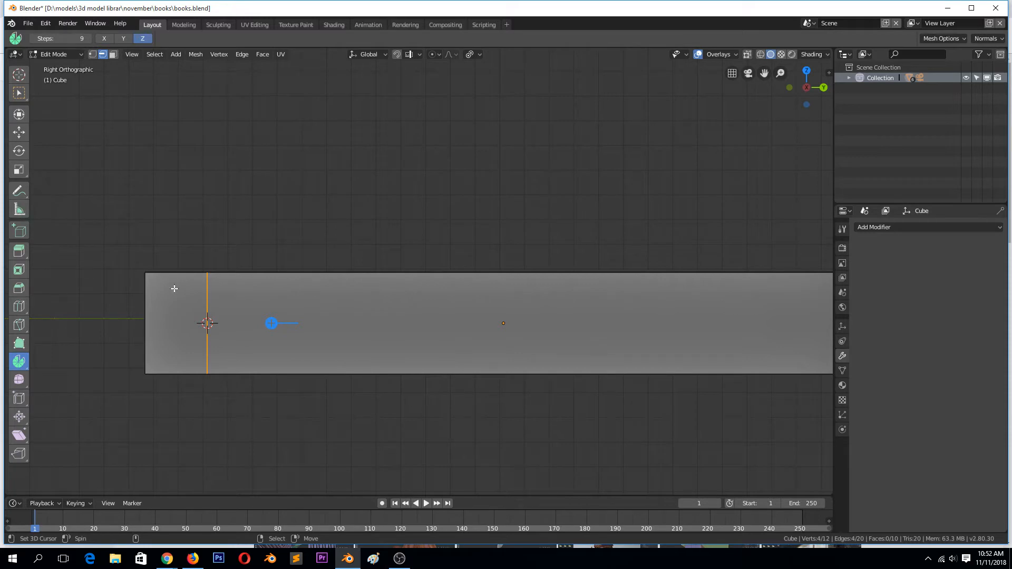
left_click(94, 55)
key("z")
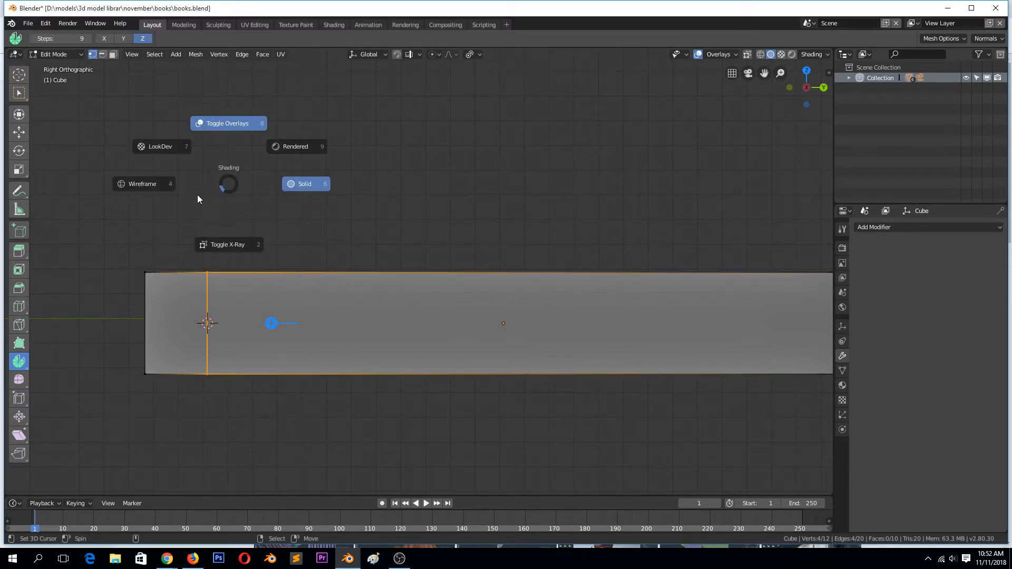
left_click(149, 188)
Try spinning the upper spine-end edge around the 3D cursor in 9 steps to about -78.4°, and undo it
key("alt+a")
key("b")
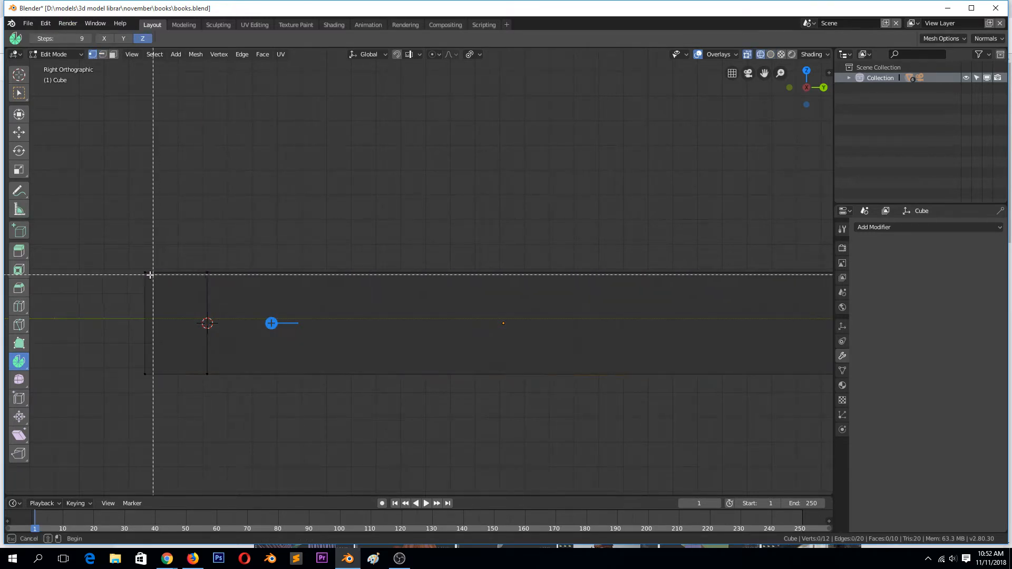
left_click_drag(118, 255, 150, 287)
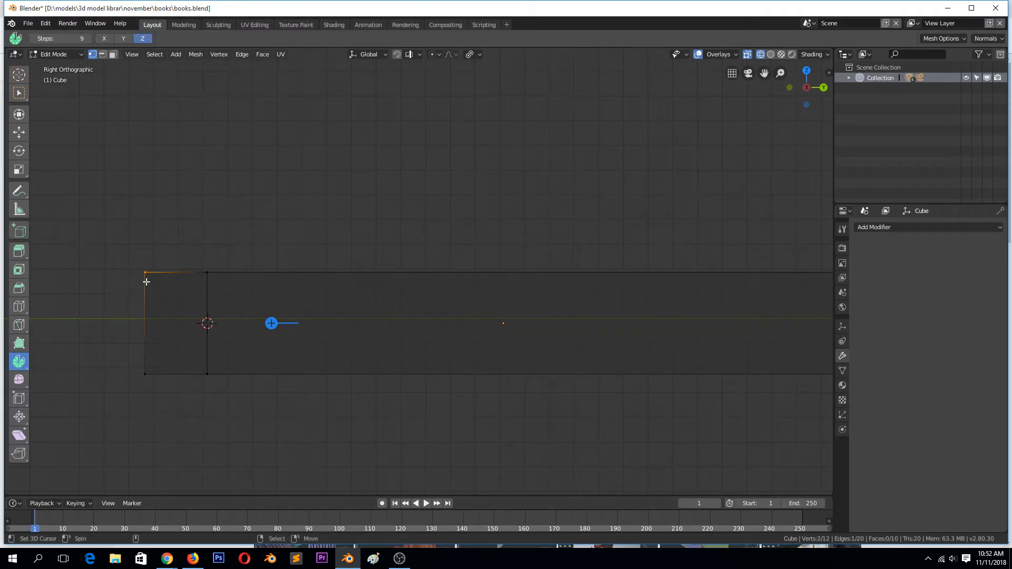
left_click_drag(138, 273, 185, 351)
scroll(186, 351, "down", 1)
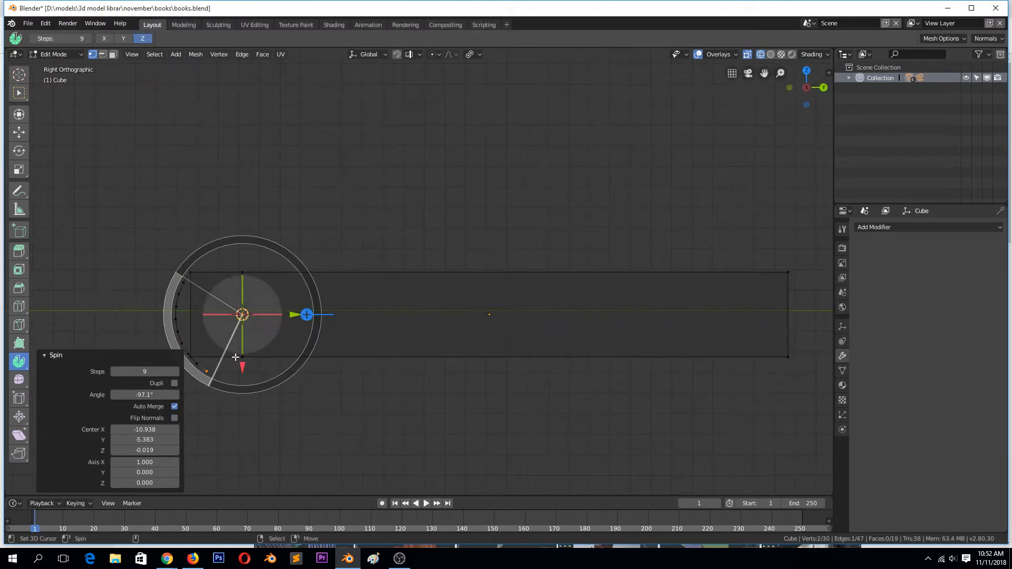
left_click_drag(213, 380, 191, 362)
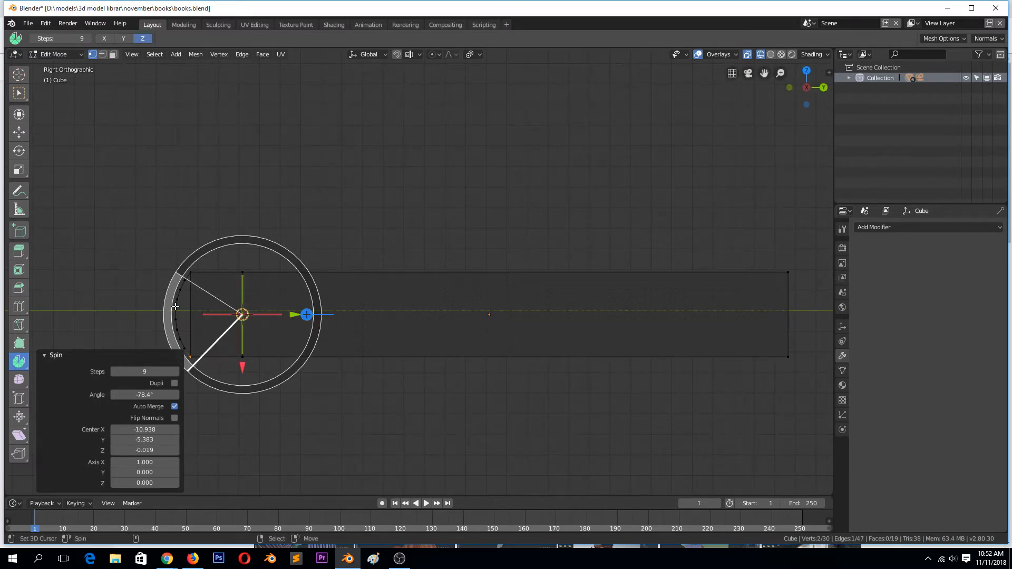
key("ctrl+z")
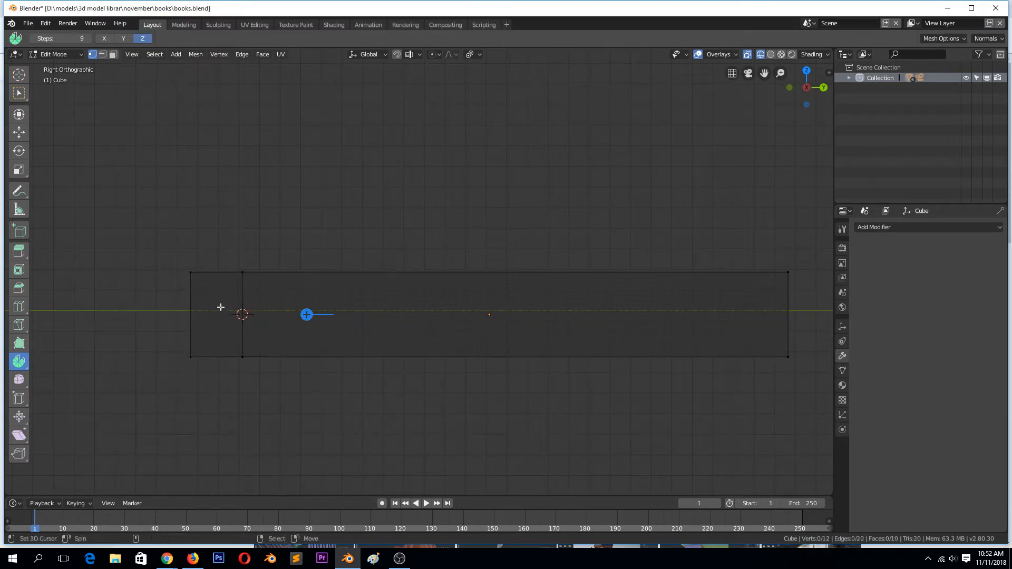
Move the loop cut about -0.0997 m along Y toward the spine end and snap the 3D cursor to it
left_click(241, 308, "alt")
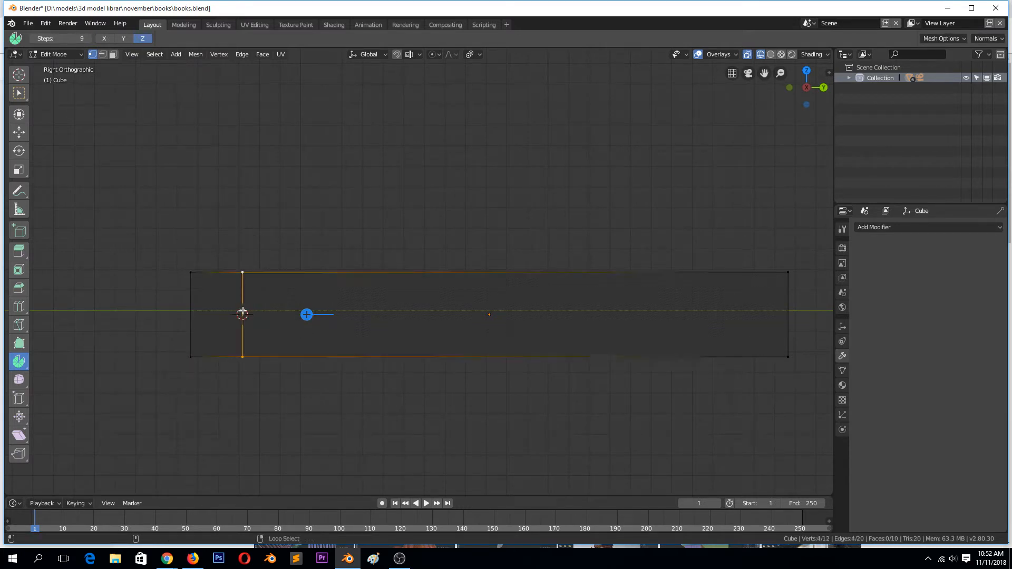
left_click(18, 132)
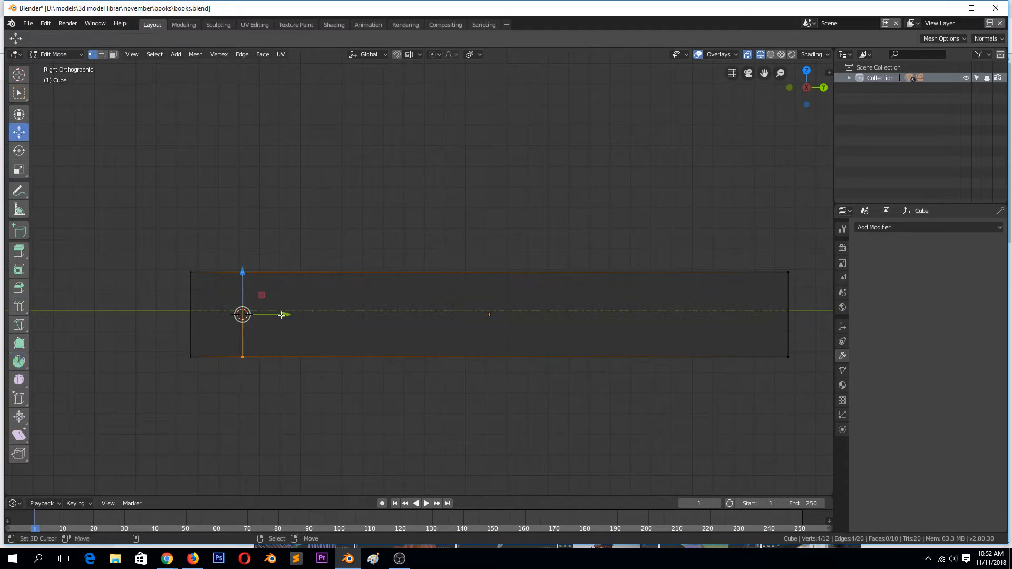
left_click_drag(291, 324, 265, 315)
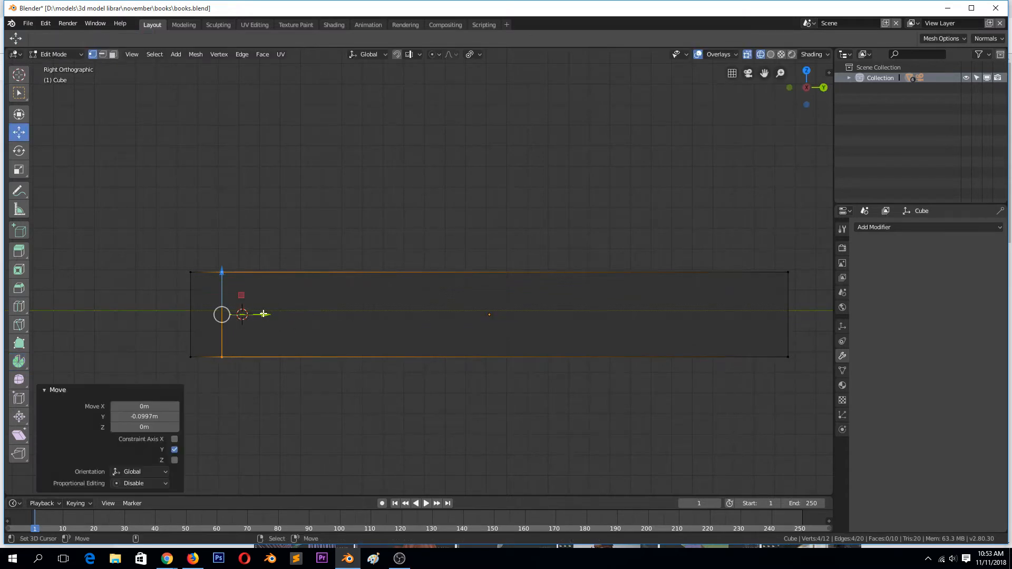
key("shift+s")
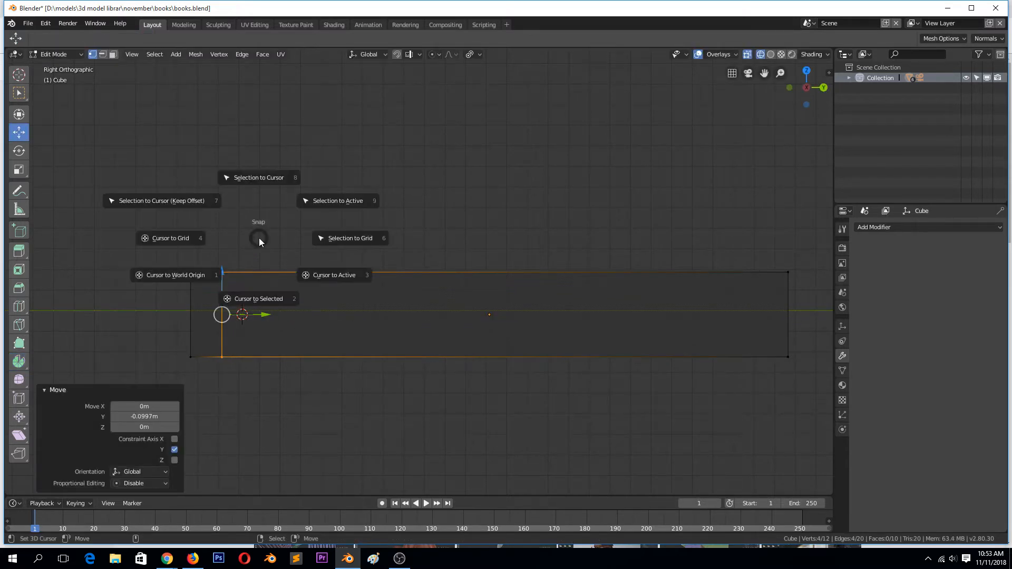
left_click(255, 296)
Select only the slab's upper spine-end edge and activate the Spin tool
key("alt+a")
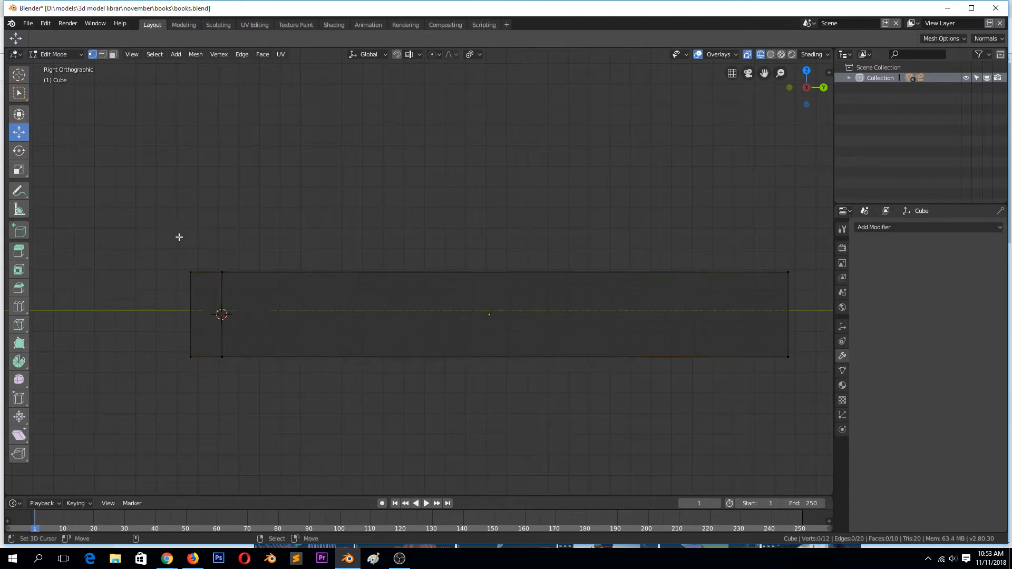
left_click_drag(172, 233, 201, 285)
left_click(19, 363)
Try 9-step spins of the edge at about -106° and -105°, shifting the center Y to -5.723, and undo them
left_click_drag(185, 272, 205, 365)
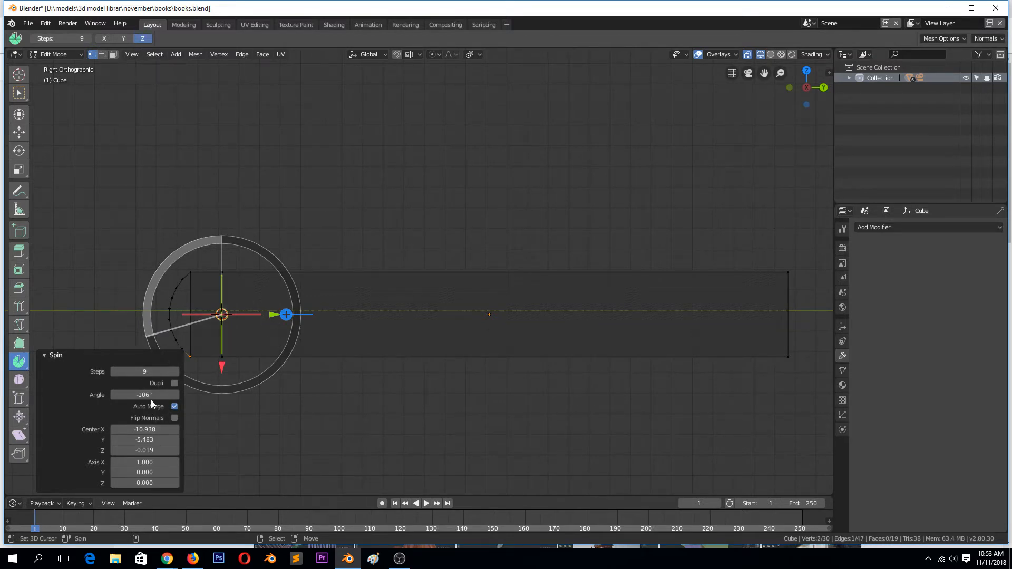
left_click_drag(150, 430, 157, 430)
key("ctrl+z")
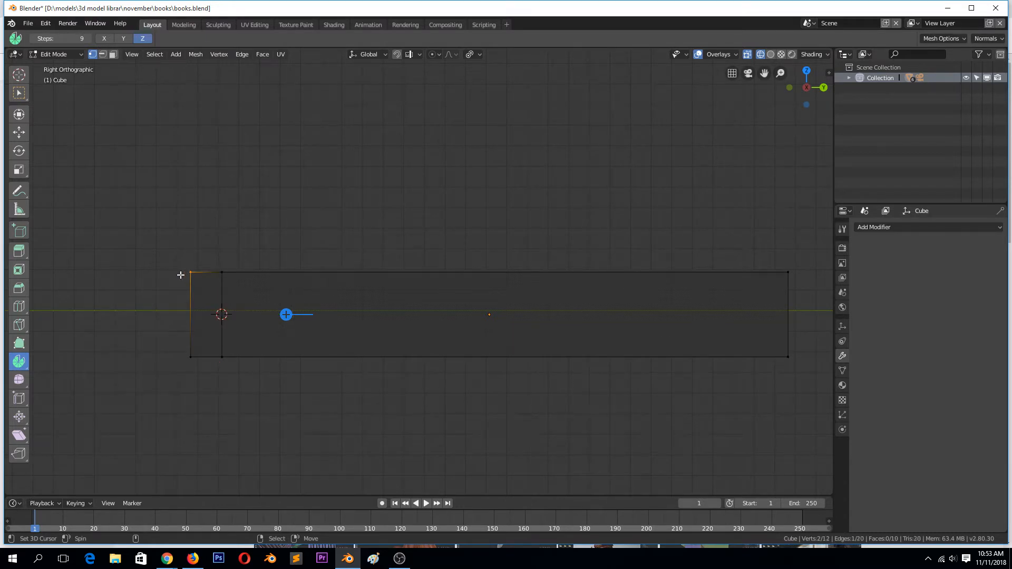
left_click_drag(180, 275, 135, 440)
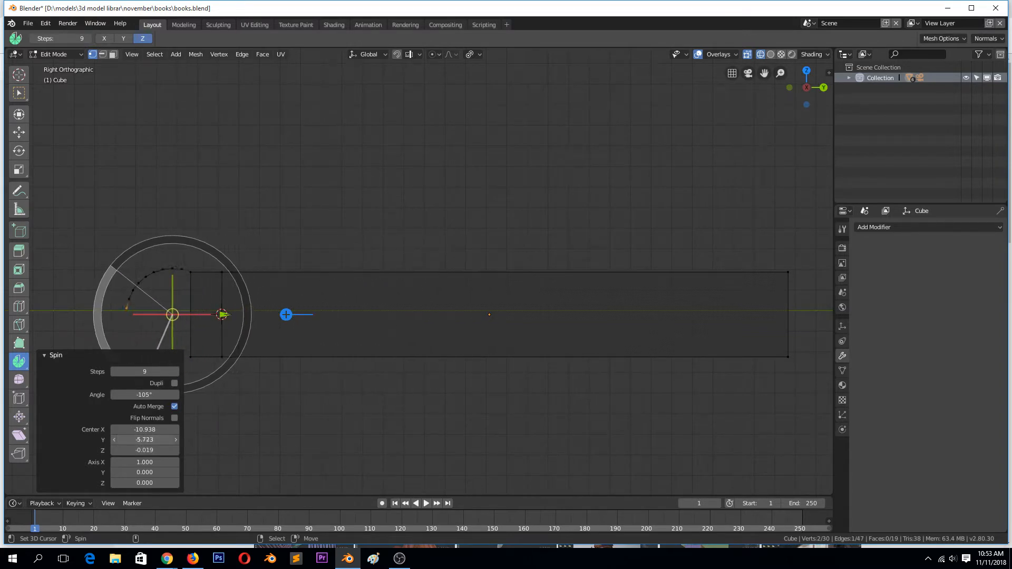
key("ctrl+z")
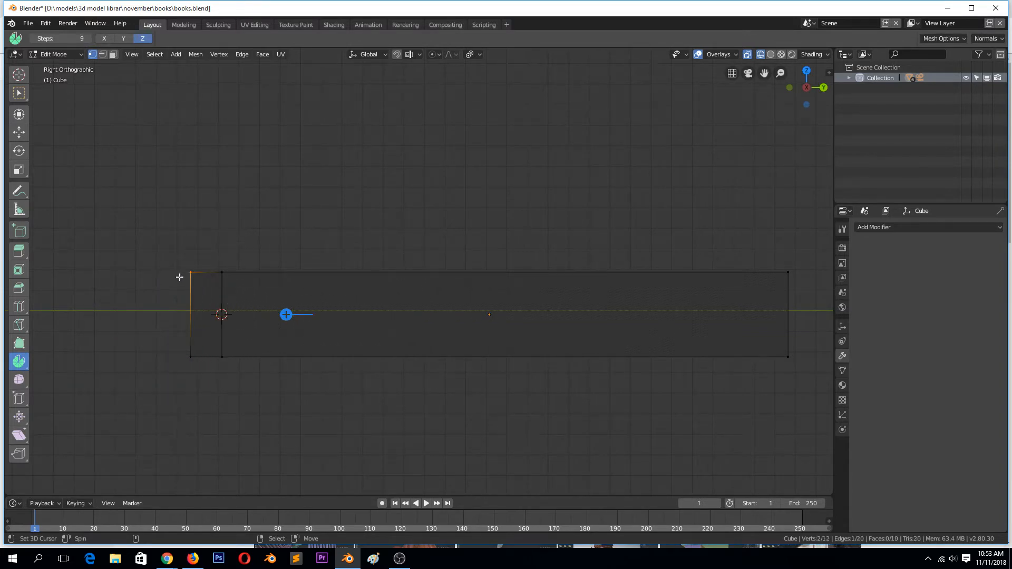
Spin the upper spine-end edge about the X axis with center Y at -5.623 and an angle of -171°
left_click_drag(179, 277, 190, 386)
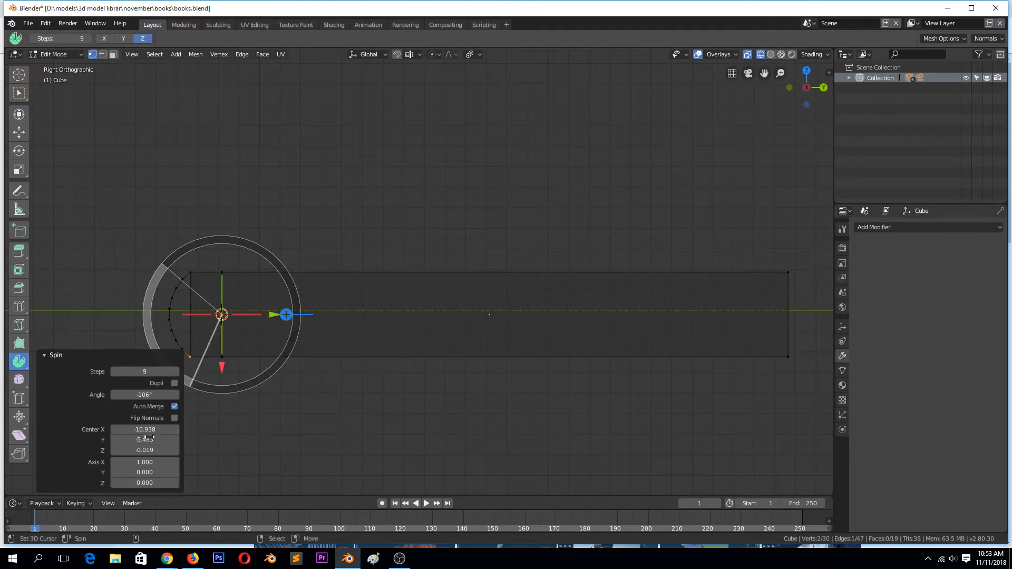
mouse_move(147, 438)
left_mouse_down()
mouse_move(132, 440)
mouse_move(151, 438)
left_mouse_up()
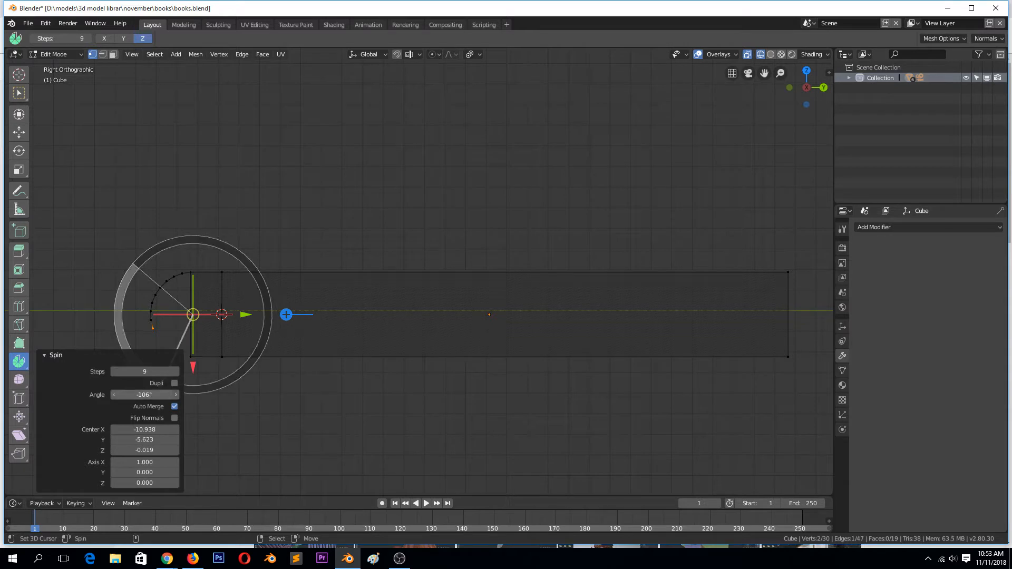
left_click_drag(144, 395, 113, 395)
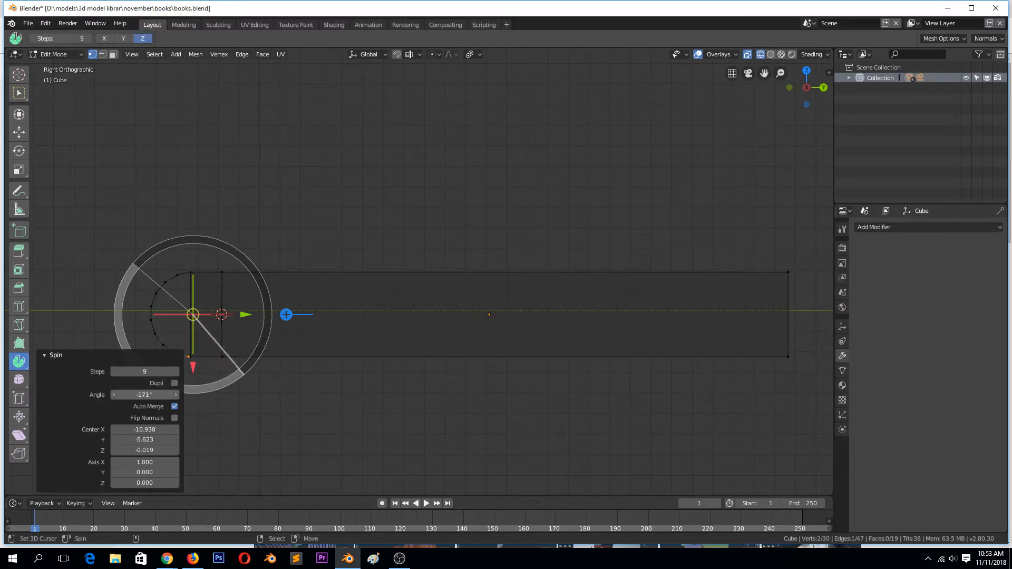
scroll(90, 302, "up", 1)
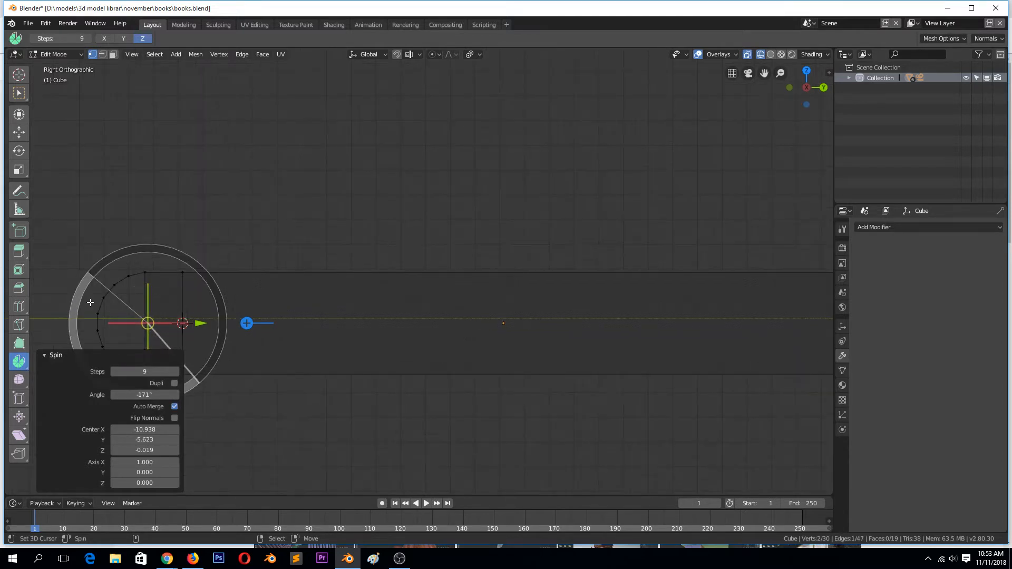
scroll(110, 293, "down", 1)
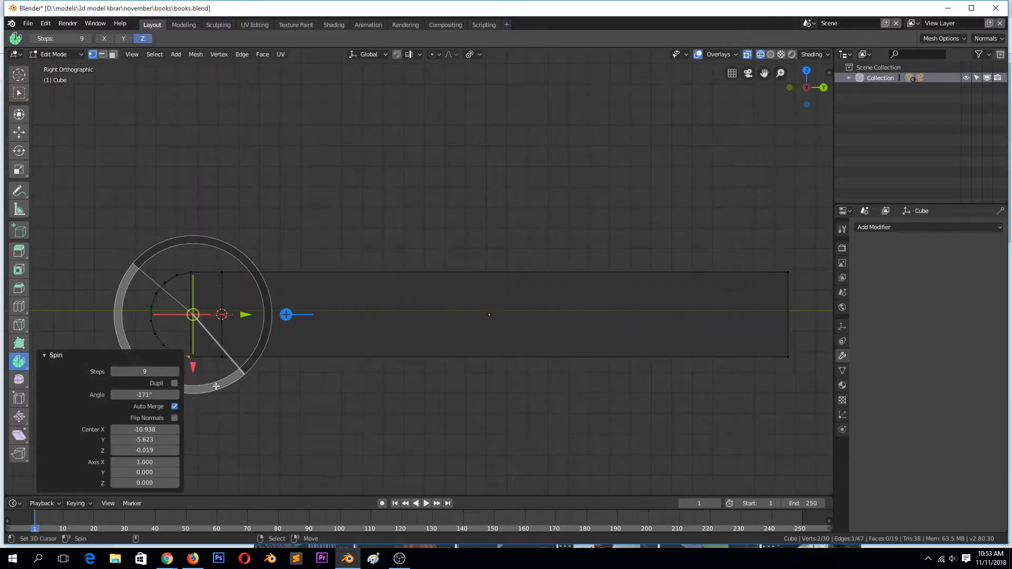
Reduce the spin to 6 steps and fine-tune its sweep so the arc ends at the slab's lower spine-end edge
left_click(177, 372)
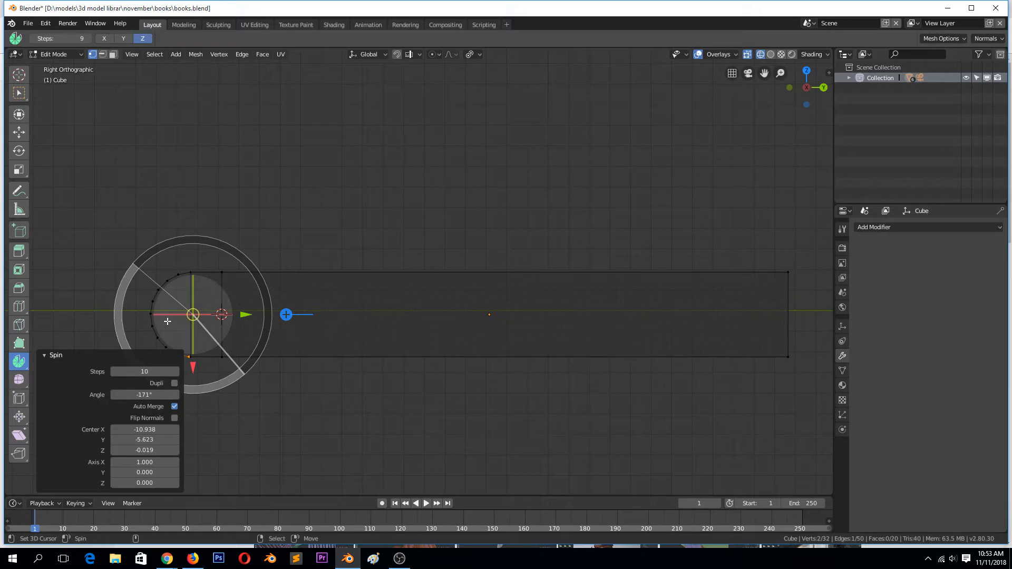
left_click(112, 372)
left_click(113, 372)
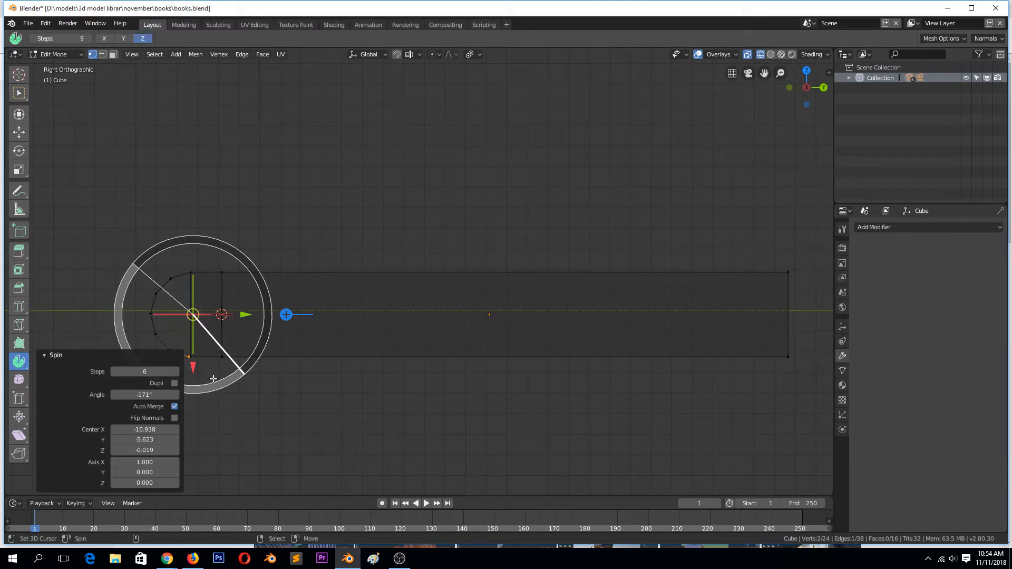
left_click_drag(242, 374, 234, 379)
left_click(53, 355)
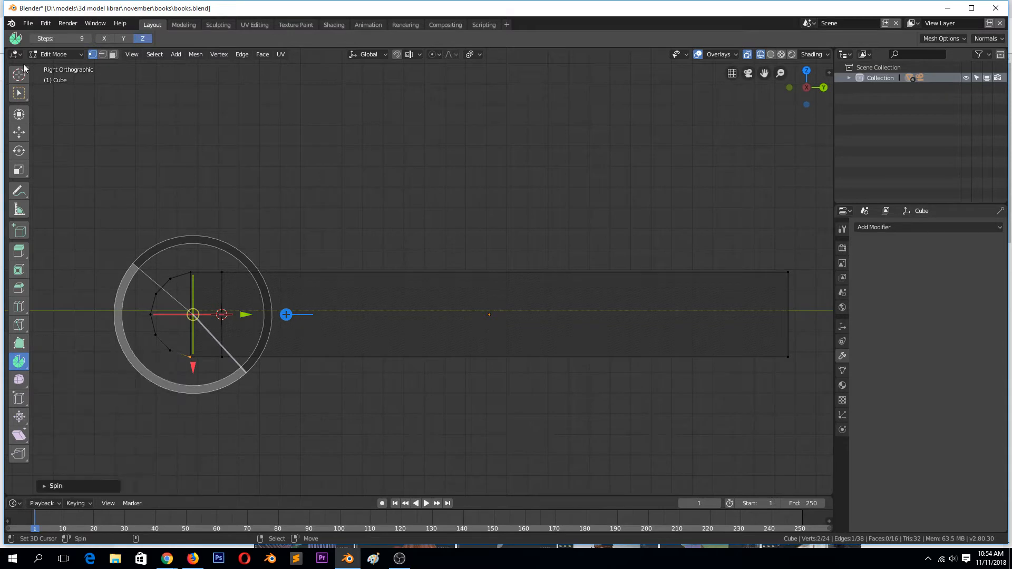
Return to box selection and solid shading, and make the normals of the whole mesh consistent
left_click(18, 94)
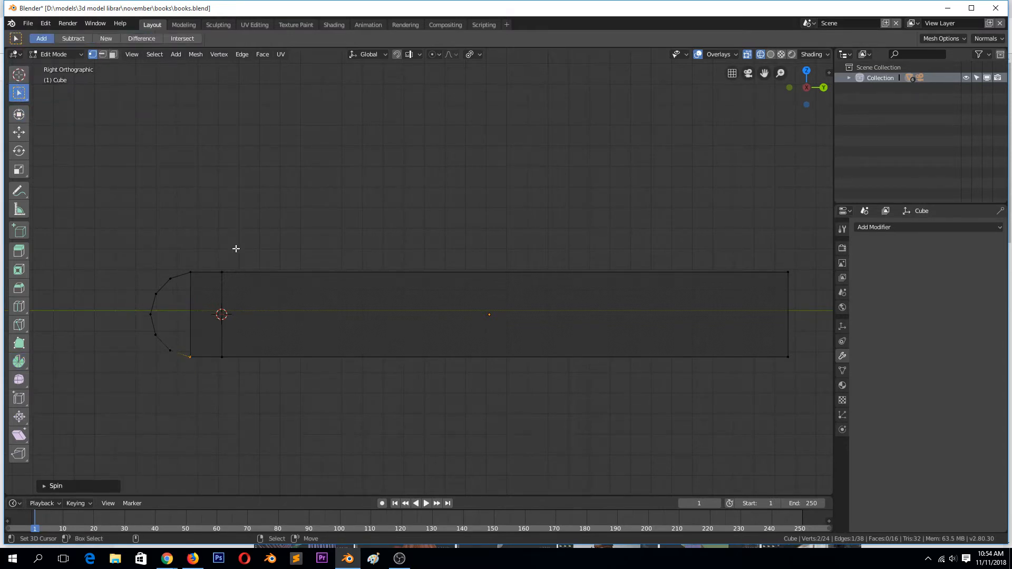
mouse_move(235, 247)
middle_mouse_down()
mouse_move(311, 292)
mouse_move(342, 271)
middle_mouse_up()
key("z")
left_click(415, 293)
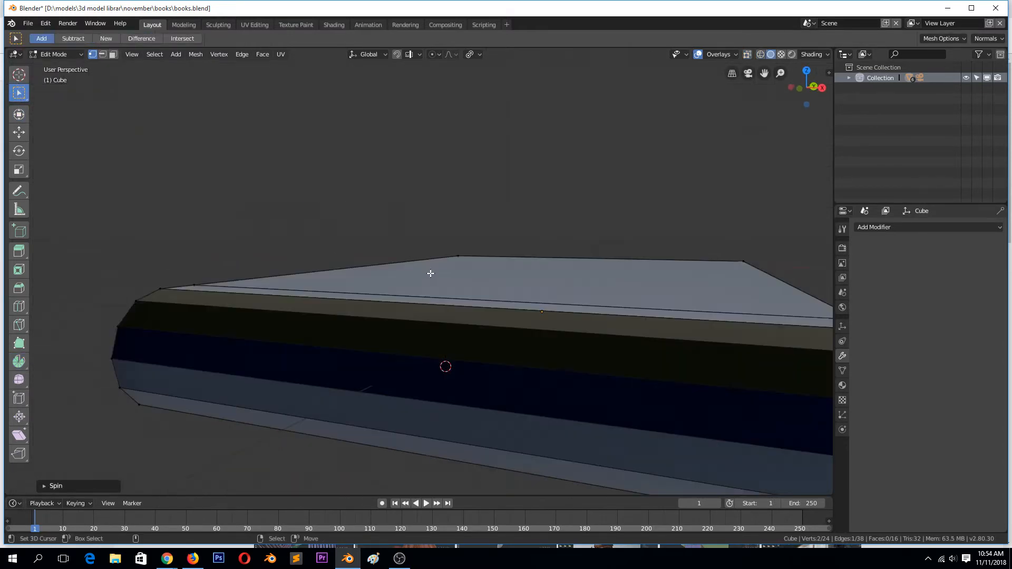
scroll(422, 295, "down", 3)
middle_click_drag(421, 295, 391, 315)
key("a")
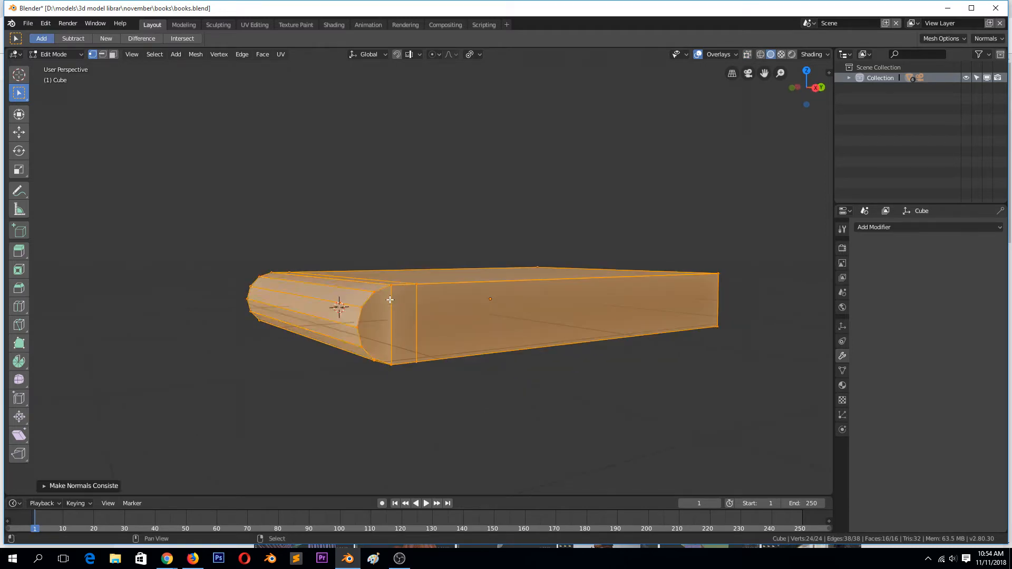
key("alt+a")
Delete the slab's original end face enclosed inside the rounded spine
middle_click_drag(383, 316, 318, 304)
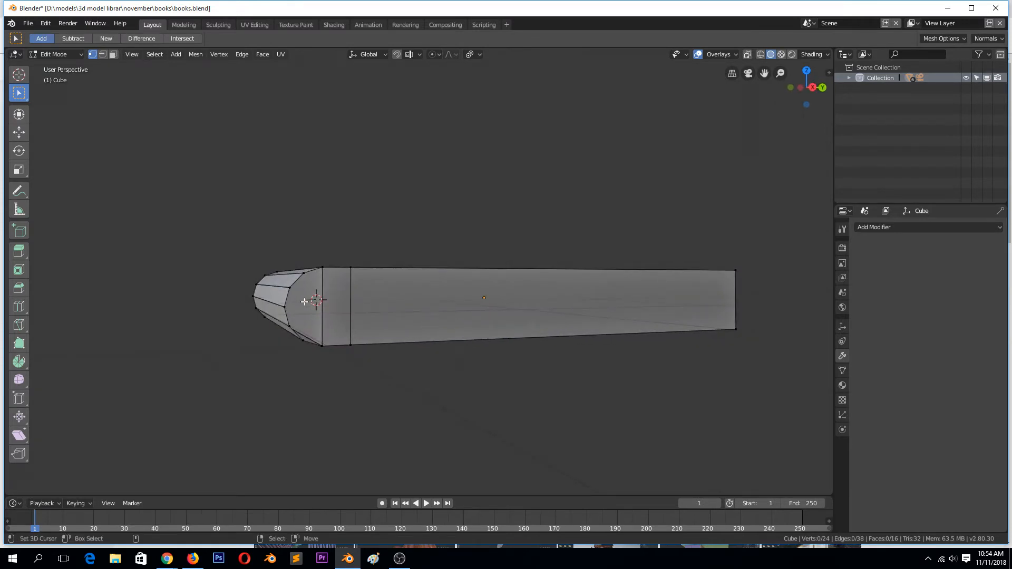
key("3")
left_click(305, 303)
key("x")
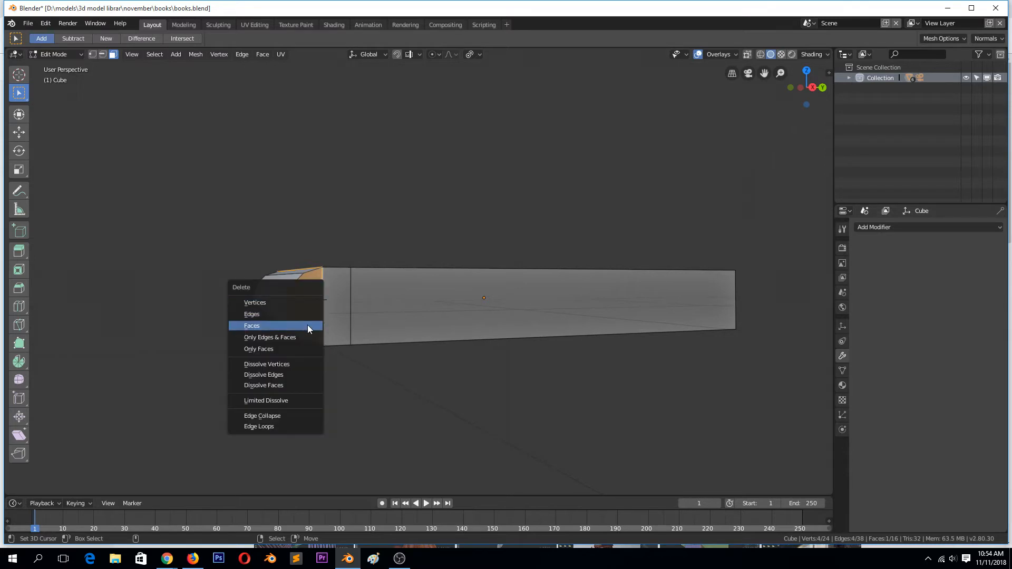
left_click(308, 325)
Delete the extra edge loop running around the slab next to the rounded spine
key("2")
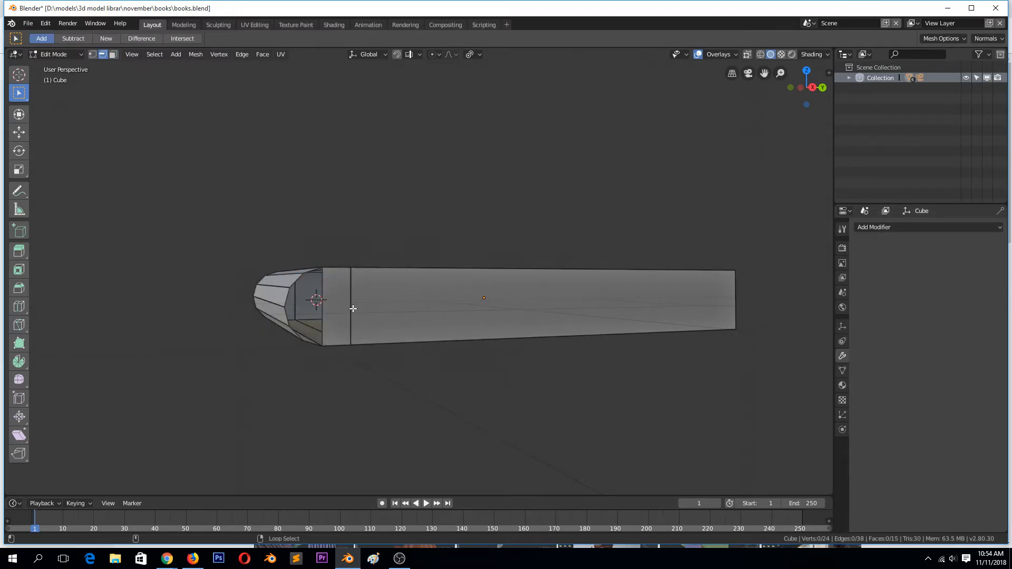
left_click(351, 309, "alt")
key("x")
left_click(350, 409)
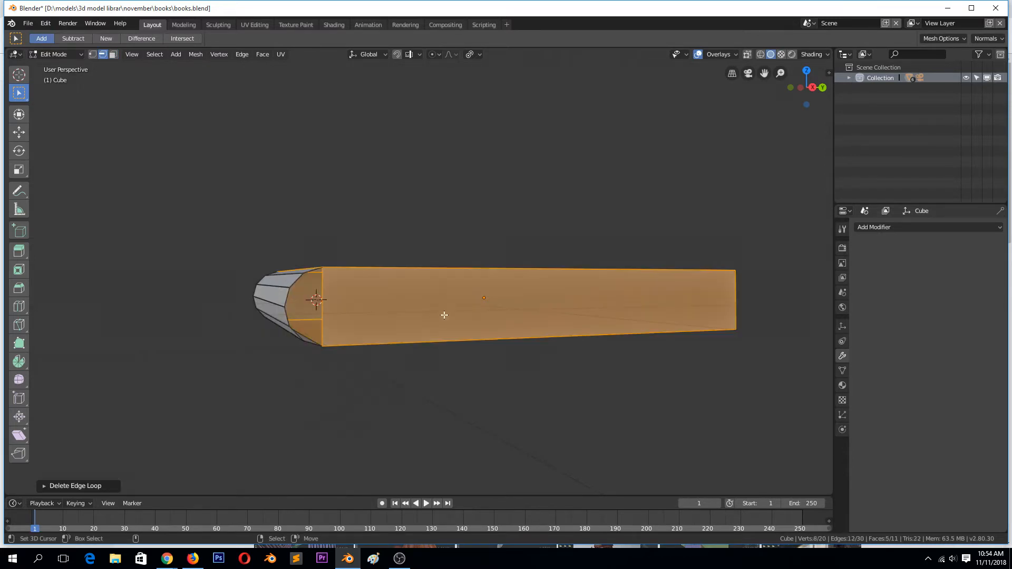
middle_click_drag(445, 315, 387, 326)
key("alt+a")
key("a")
right_click(316, 192)
right_click(324, 204)
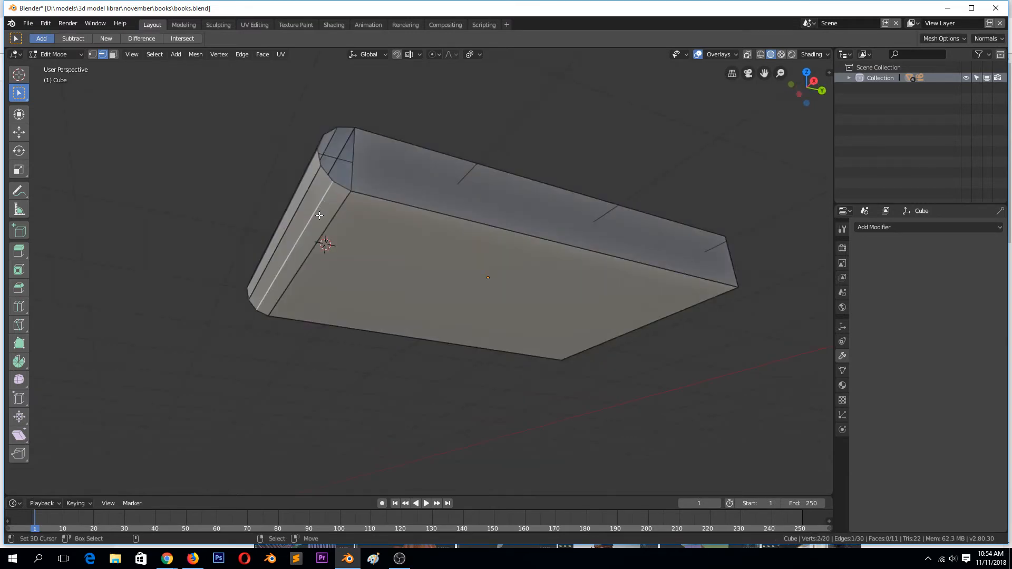
right_click(326, 217)
key("ctrl+b")
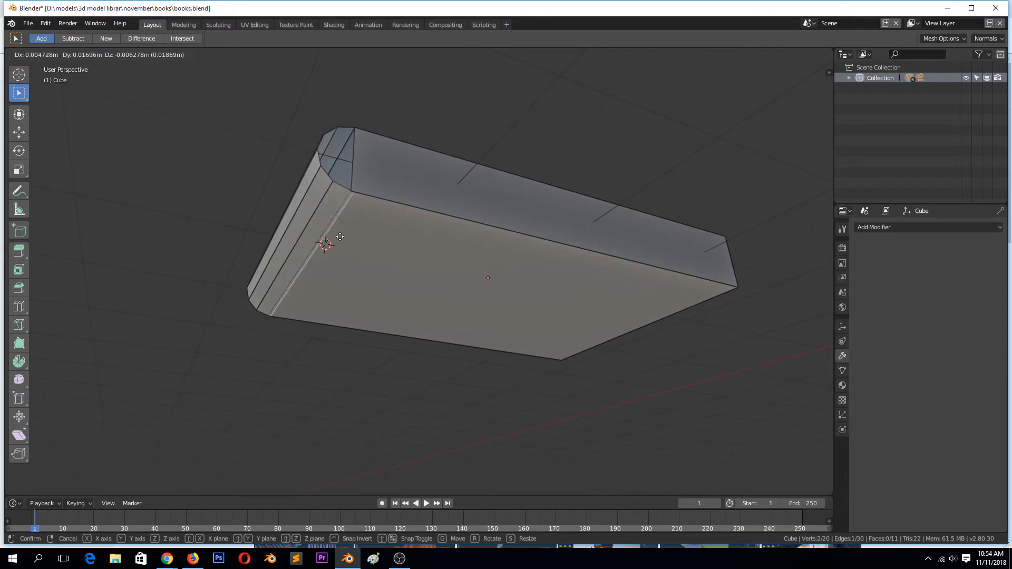
key("Escape")
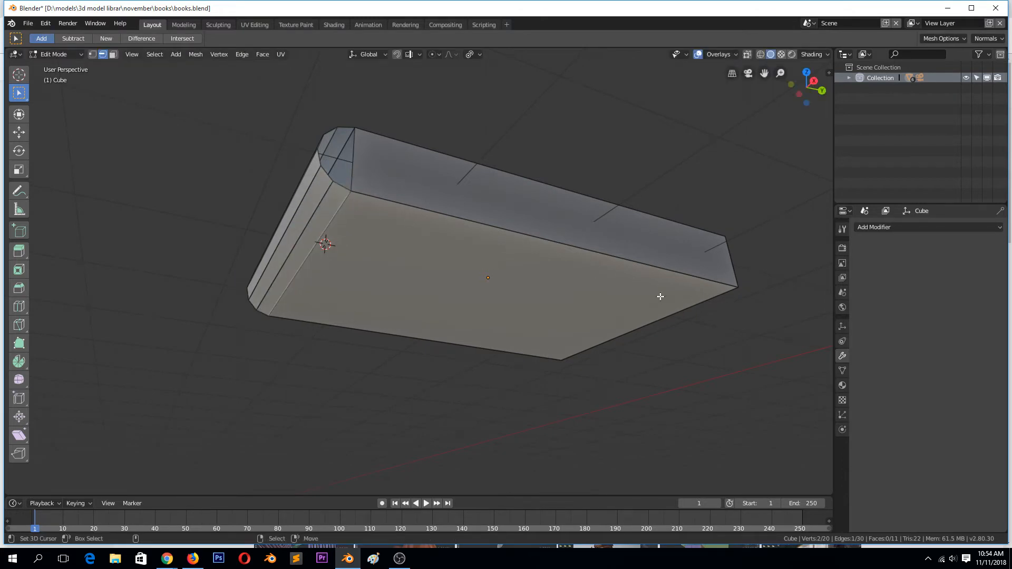
Select the whole mesh in vertex mode and remove its double vertices
key("a")
right_click(431, 178)
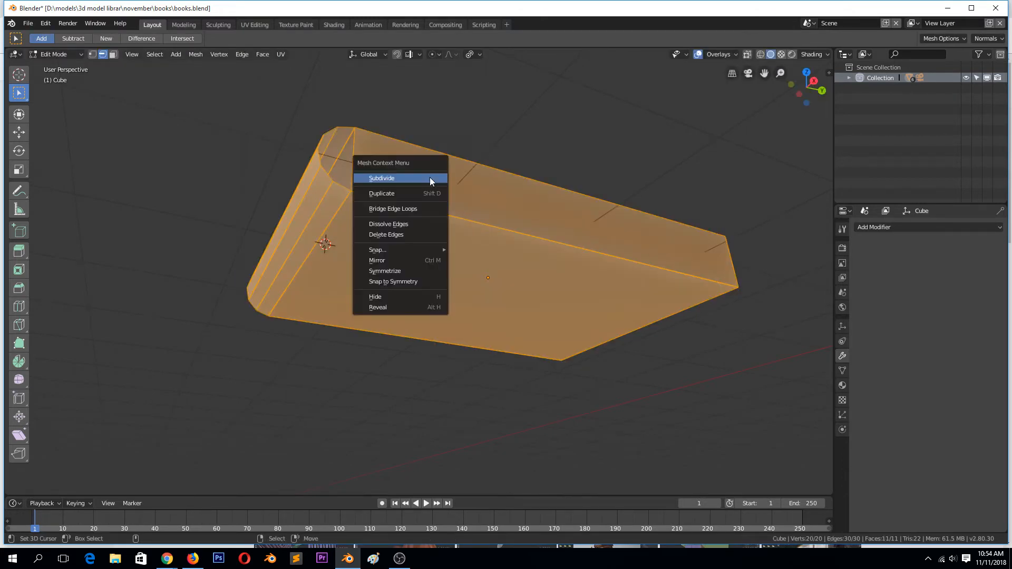
left_click(92, 55)
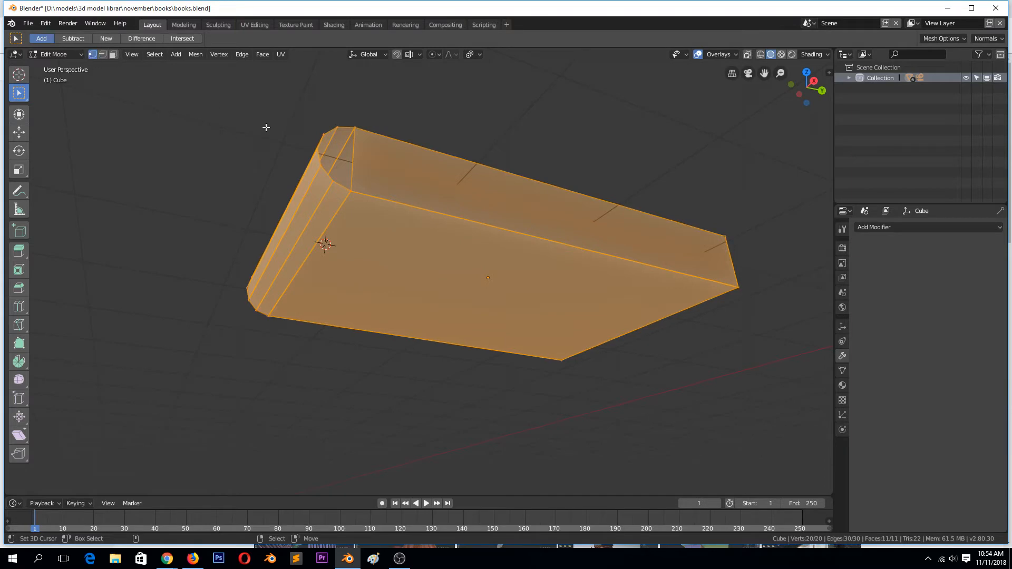
right_click(326, 135)
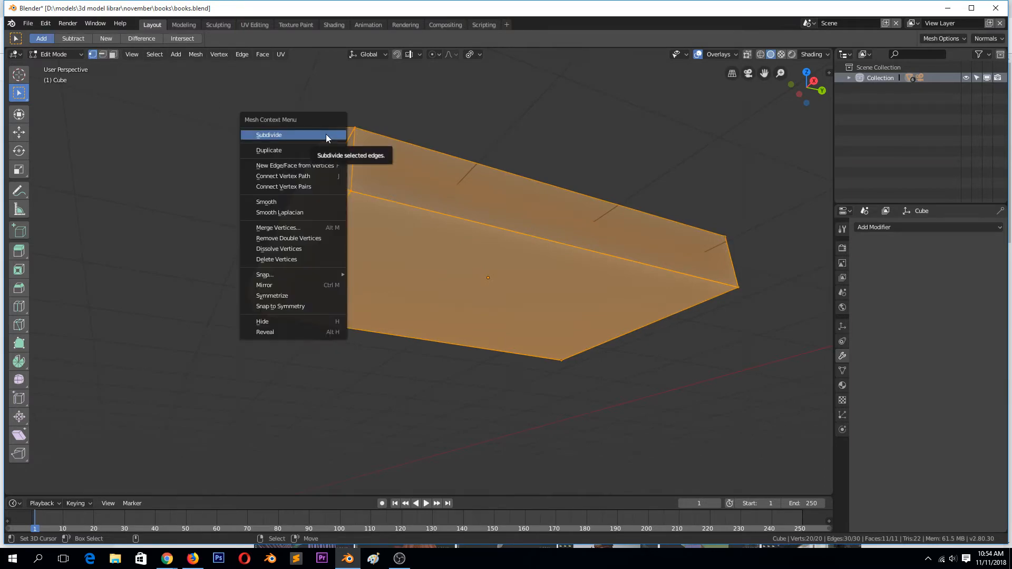
left_click(318, 238)
Raise the Remove Doubles merge distance to 0.0101 m so the doubled edge where spine and slab meet is merged
scroll(318, 239, "up", 3)
middle_click_drag(321, 239, 330, 250)
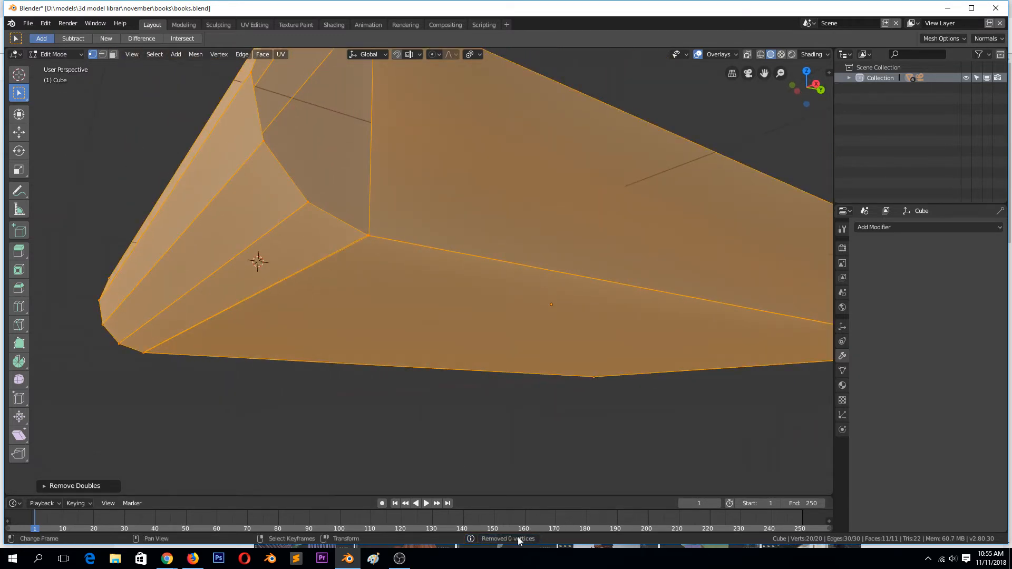
scroll(340, 292, "up", 1)
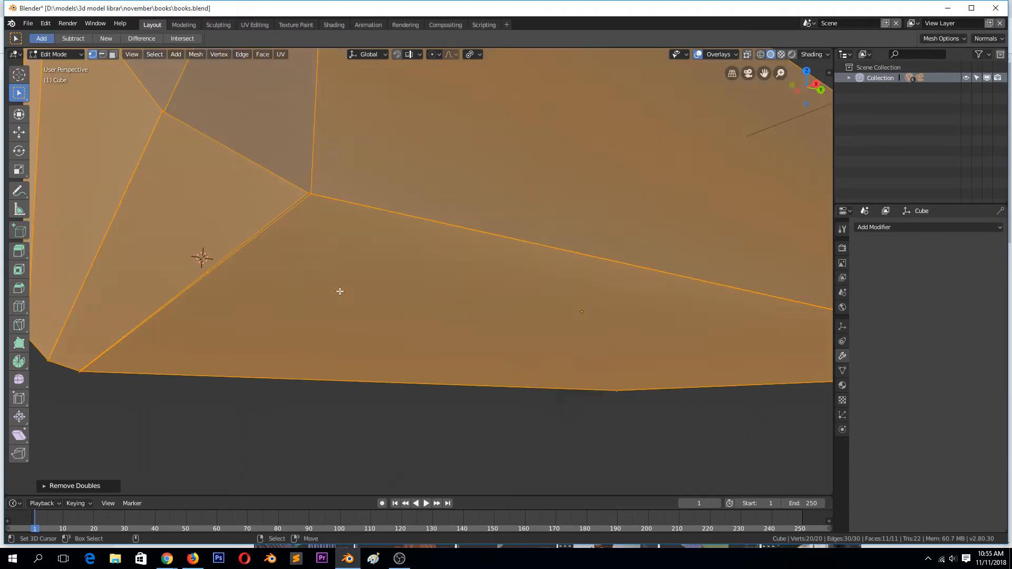
left_click(44, 486)
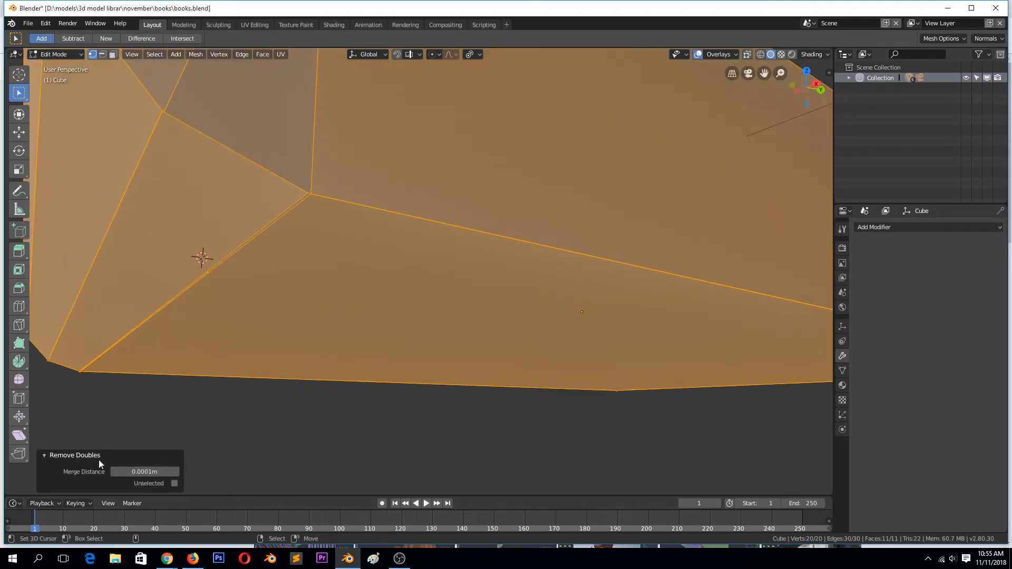
left_click(176, 471)
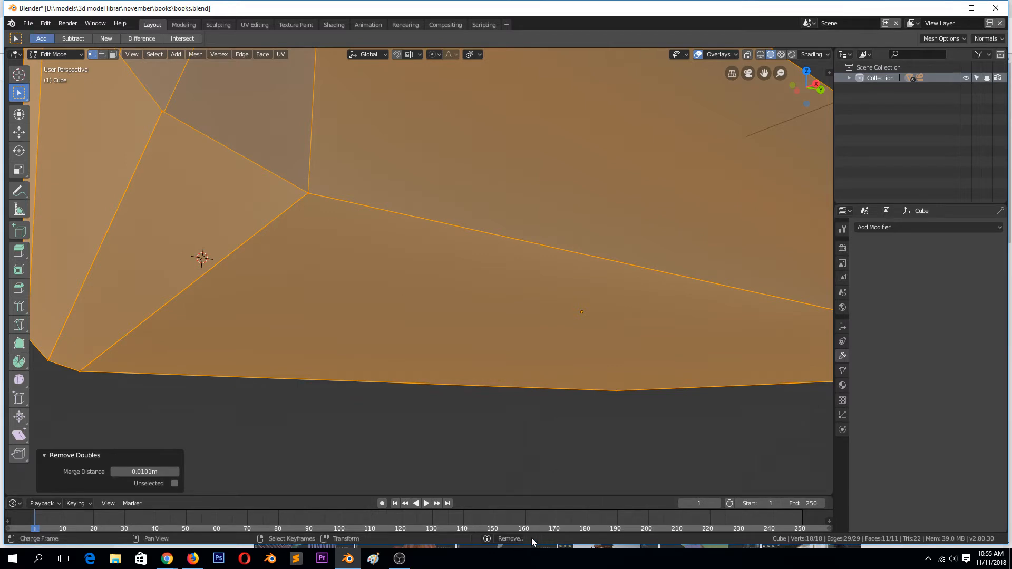
key("KP_Decimal")
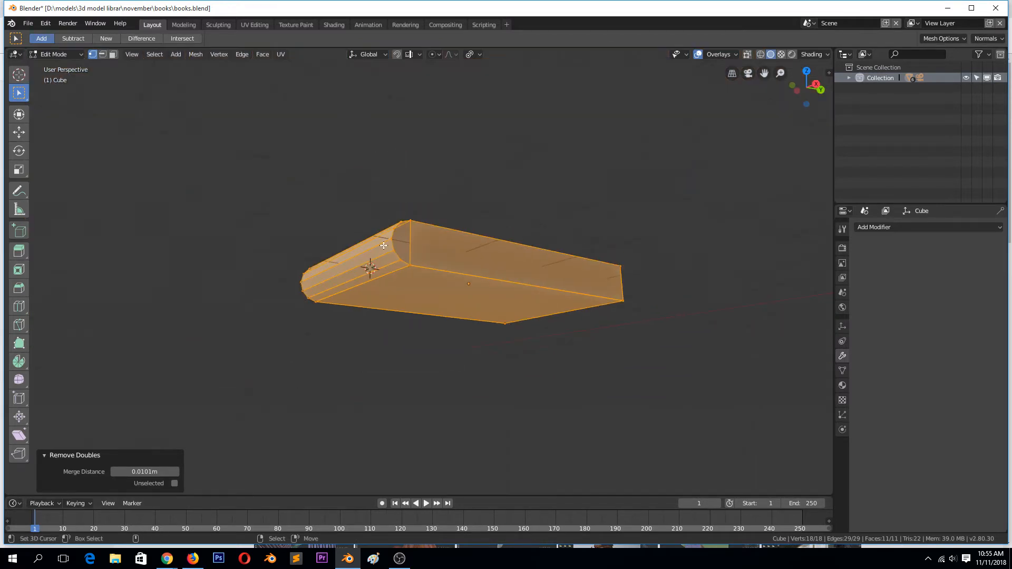
Fill the open half-round caps at both ends of the spine with faces
key("alt+a")
middle_click_drag(389, 263, 380, 294)
scroll(378, 317, "up", 5)
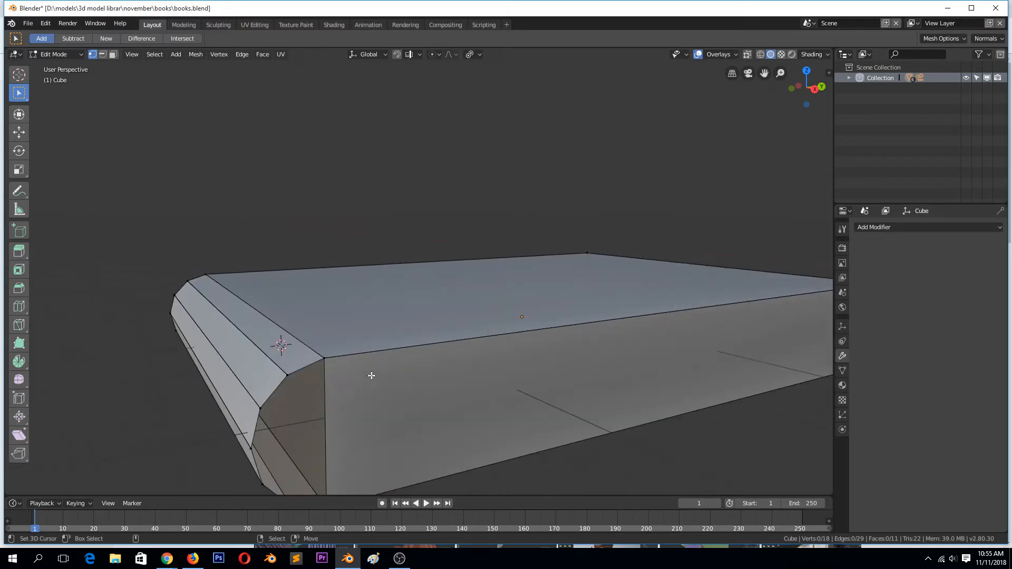
left_click(329, 405, "alt")
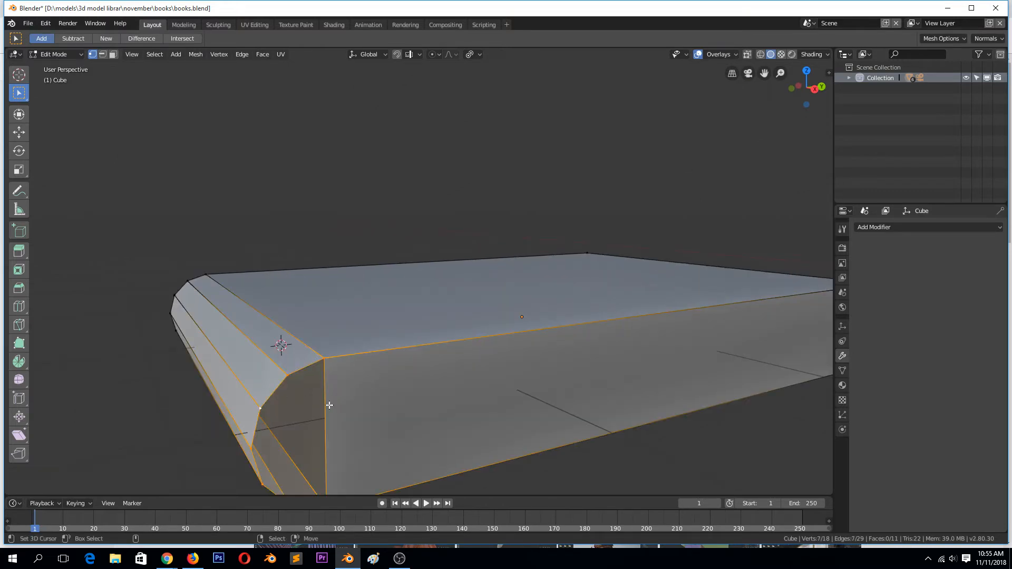
key("f")
middle_click_drag(192, 343, 599, 338)
left_click(606, 338, "alt")
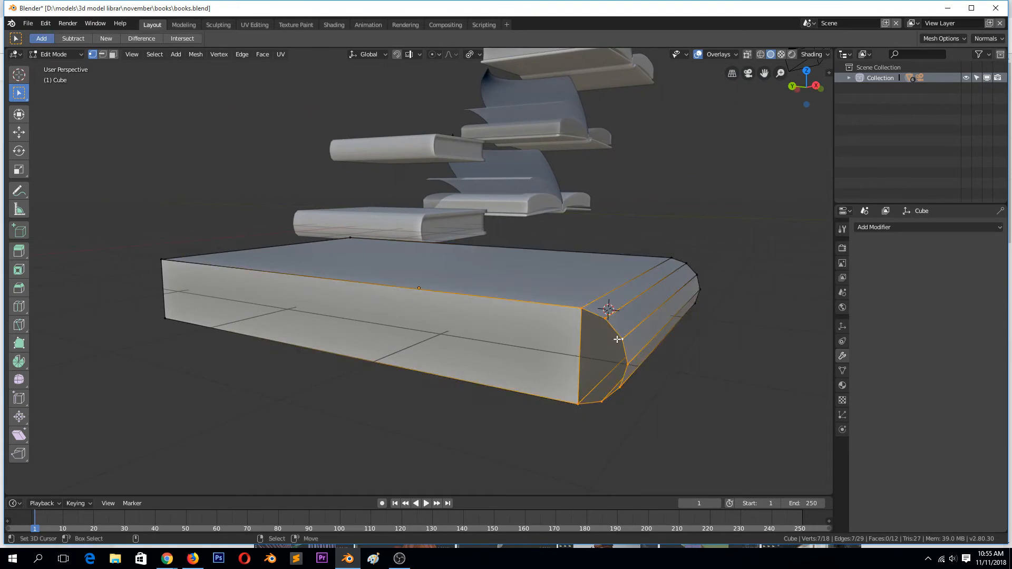
key("f")
key("alt+a")
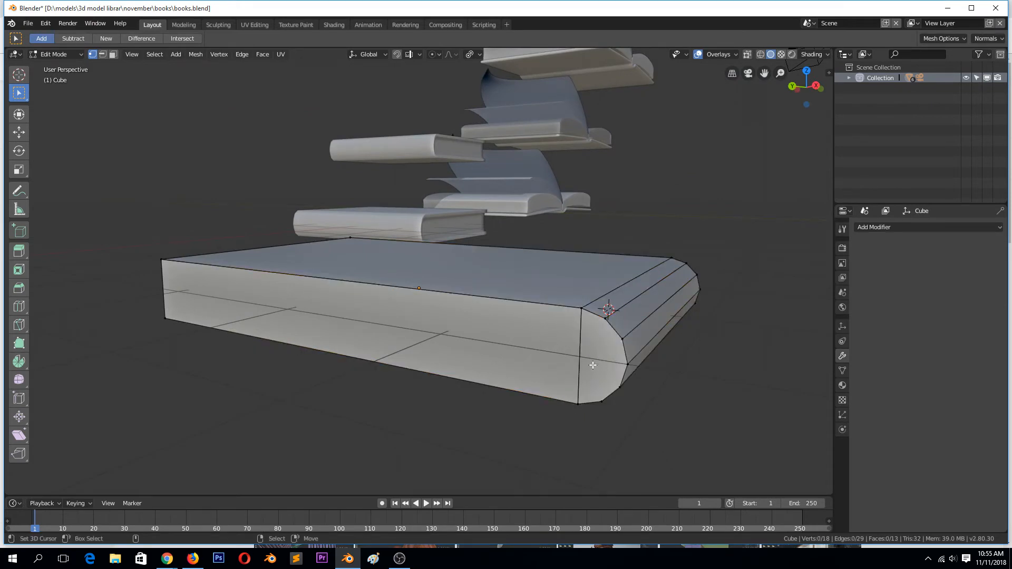
Add two evenly spaced horizontal loop cuts around the slab's sides, plus a single unslid cut midway between them
key("ctrl+r")
scroll(584, 362, "up", 1)
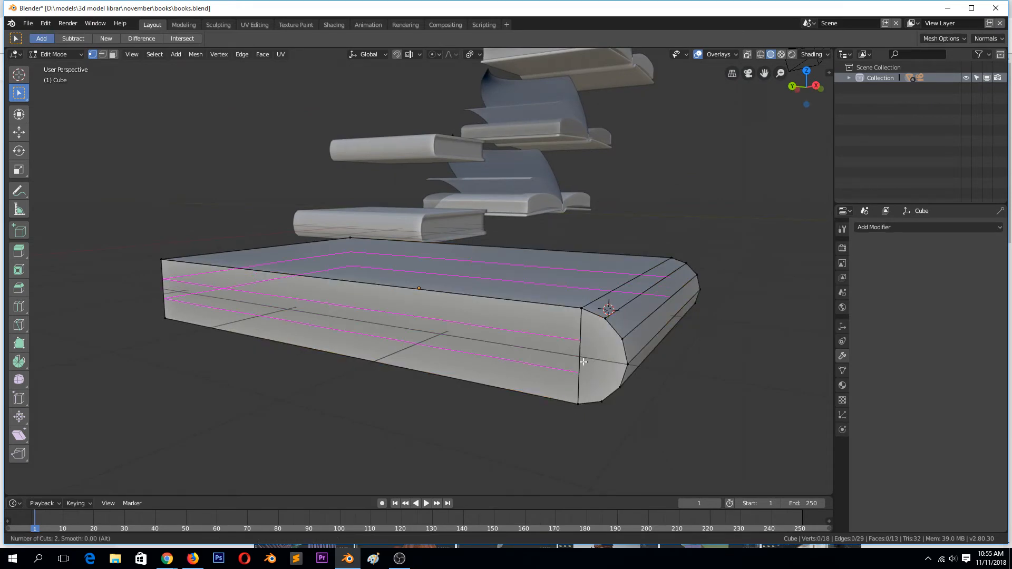
left_click(584, 363)
right_click(584, 362)
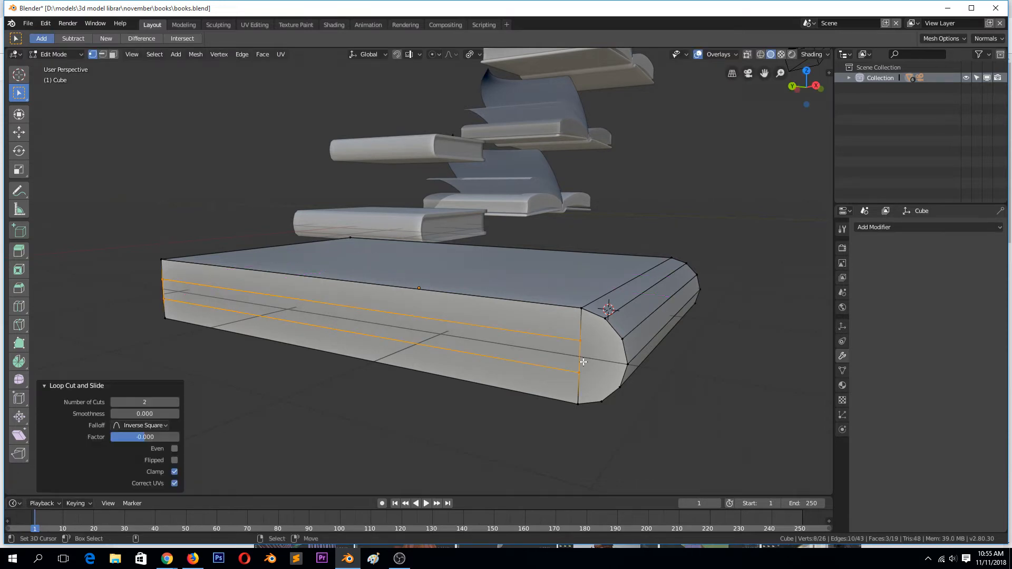
key("ctrl+r")
left_click(584, 363)
right_click(584, 363)
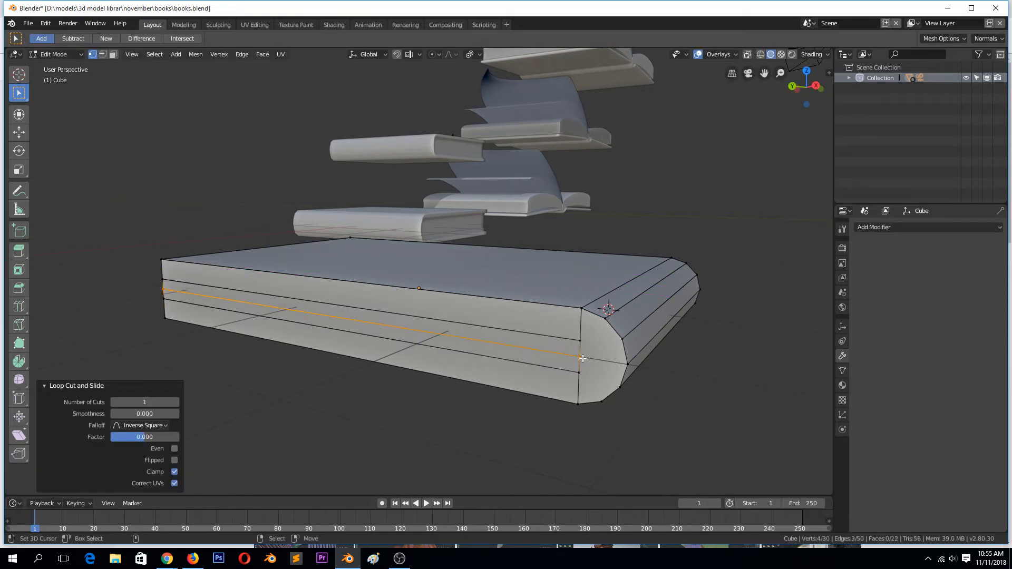
Connect the three loop-cut vertices on the near spine cap to the matching vertices of its arc
right_click(580, 344)
right_click(609, 345, "shift")
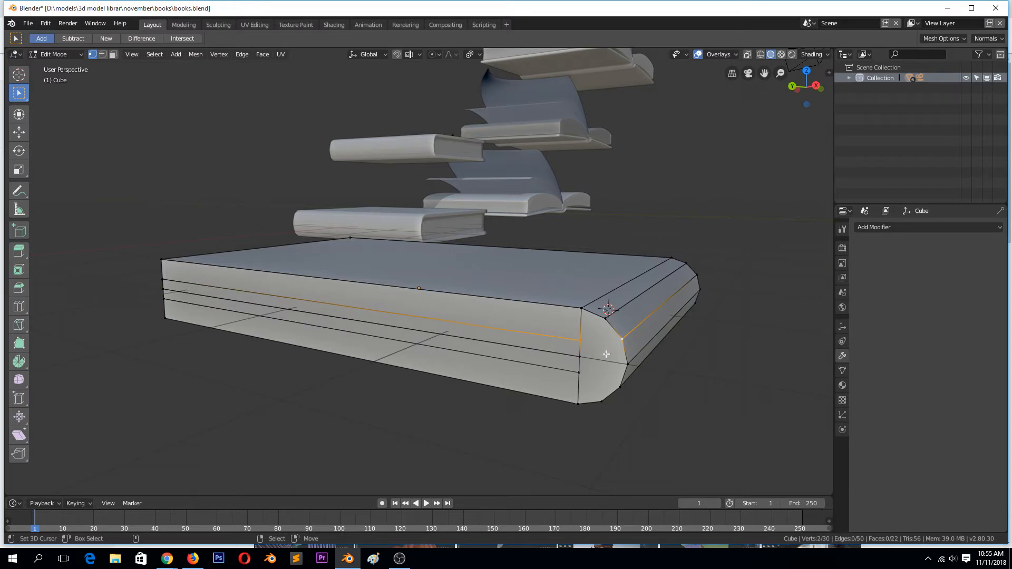
right_click(580, 372)
right_click(618, 389, "shift")
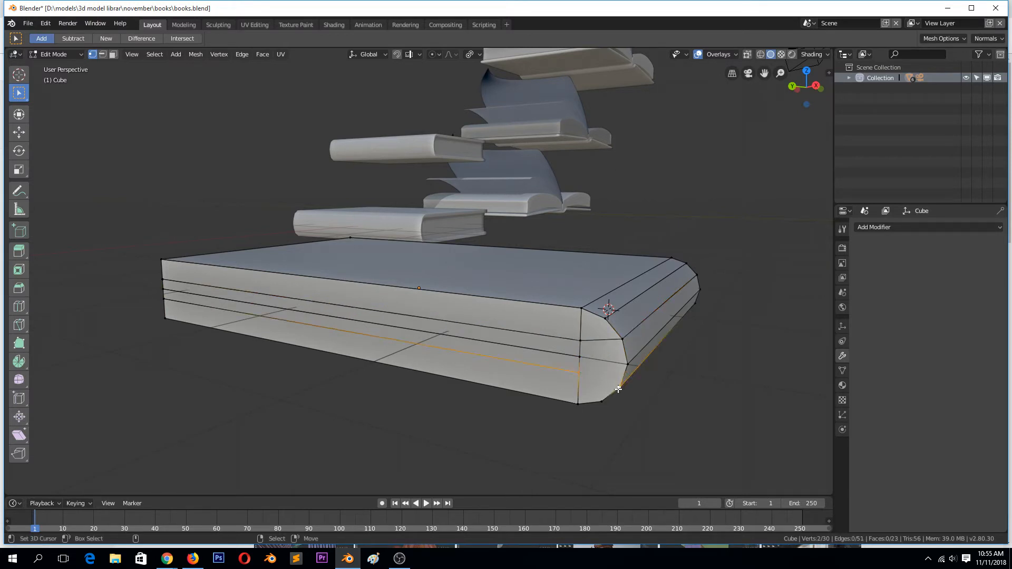
right_click(589, 362)
right_click(621, 360, "shift")
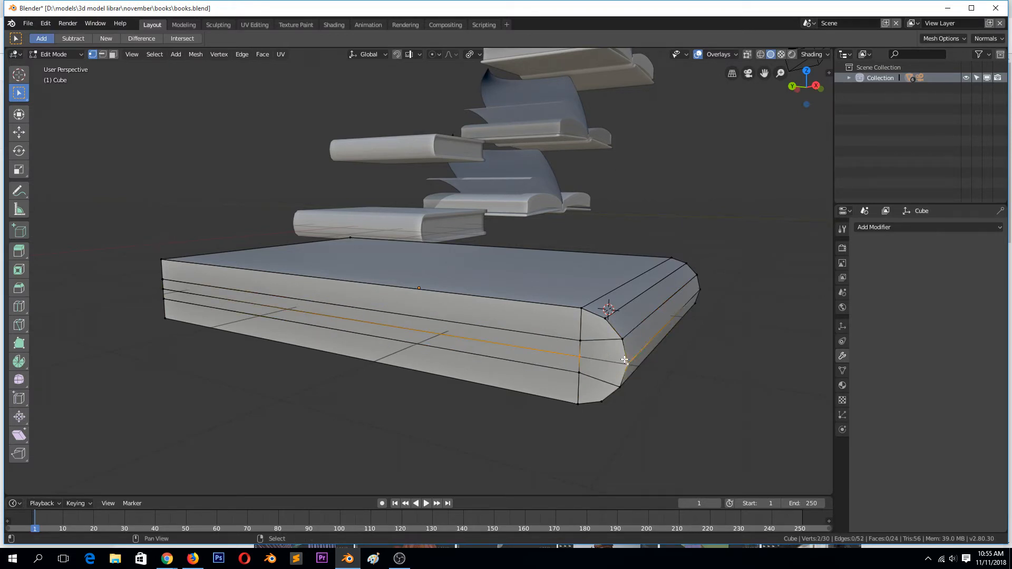
key("j")
On the opposite spine cap, connect the upper, lower and middle loop-cut vertices to the matching arc vertices
middle_click_drag(634, 386, 644, 350)
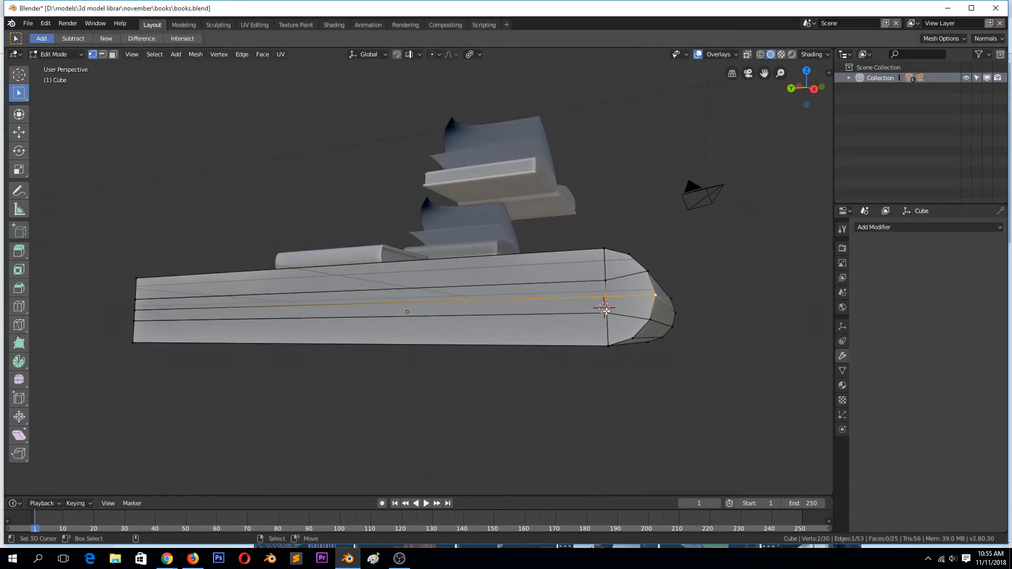
key("KP_3")
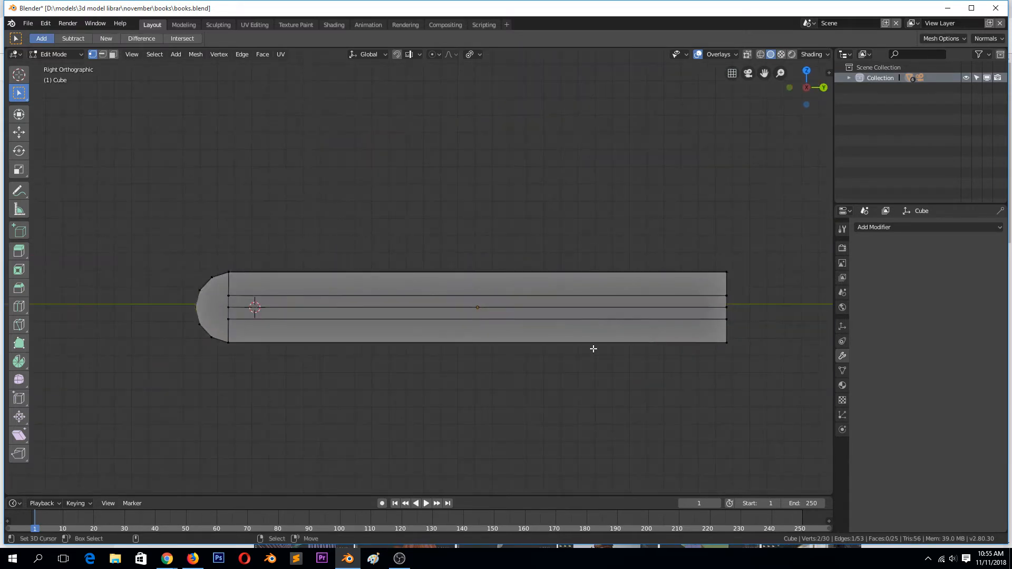
middle_click_drag(238, 315, 230, 316)
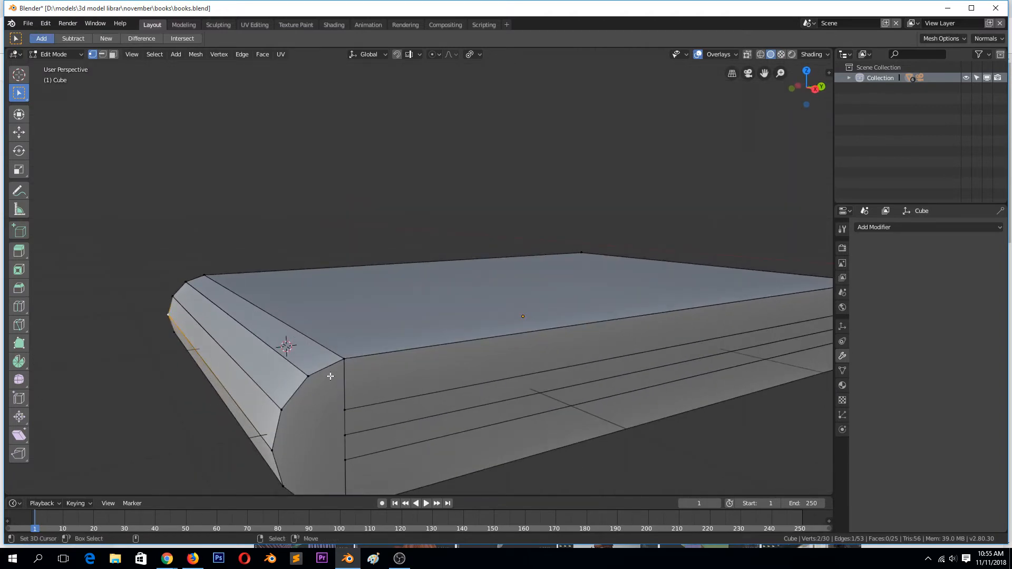
left_click(343, 411)
left_click(283, 411, "shift")
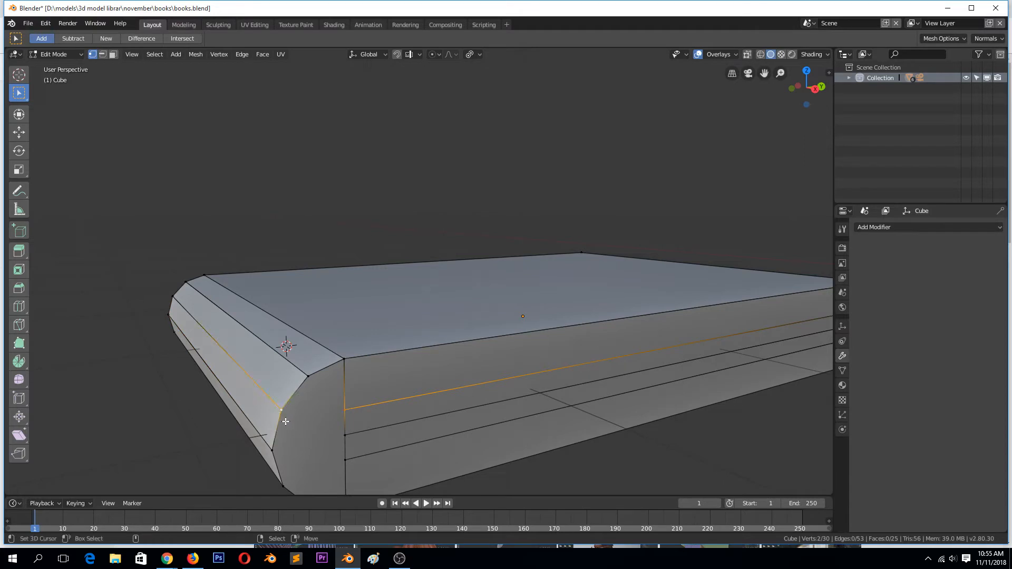
key("j")
left_click(330, 472)
left_click(293, 485, "shift")
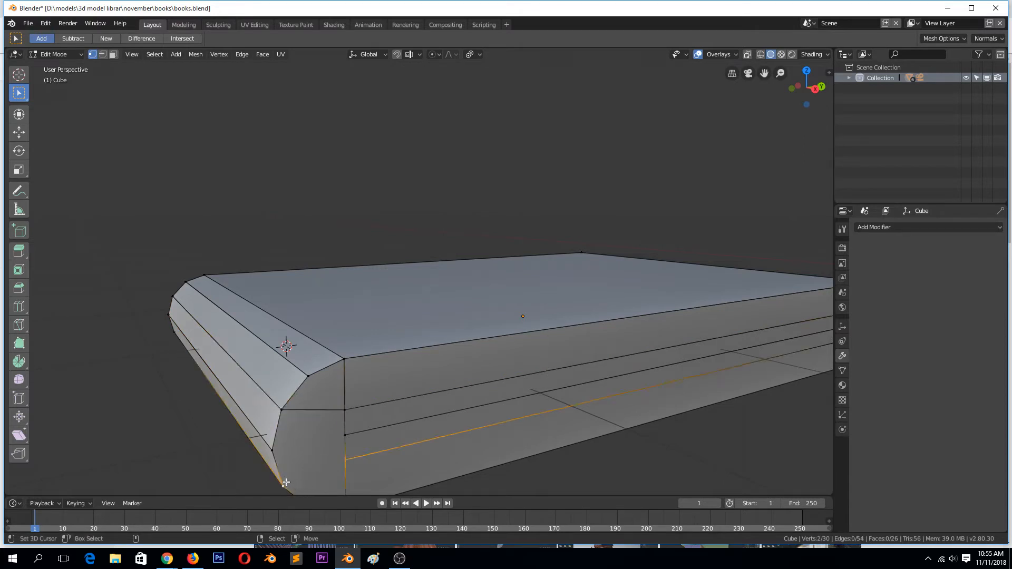
key("j")
left_click(321, 439)
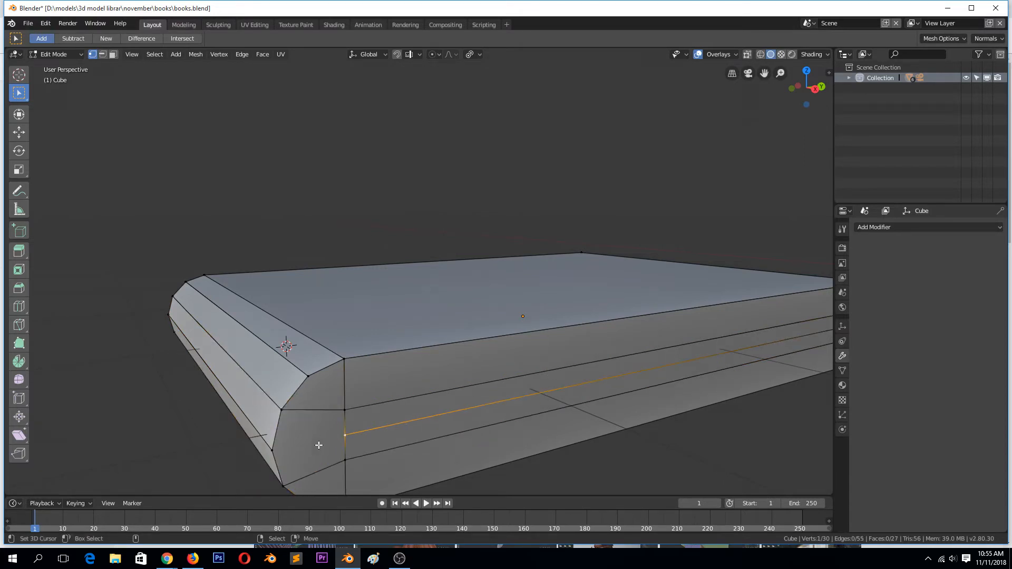
left_click(277, 453, "shift")
key("j")
key("KP_3")
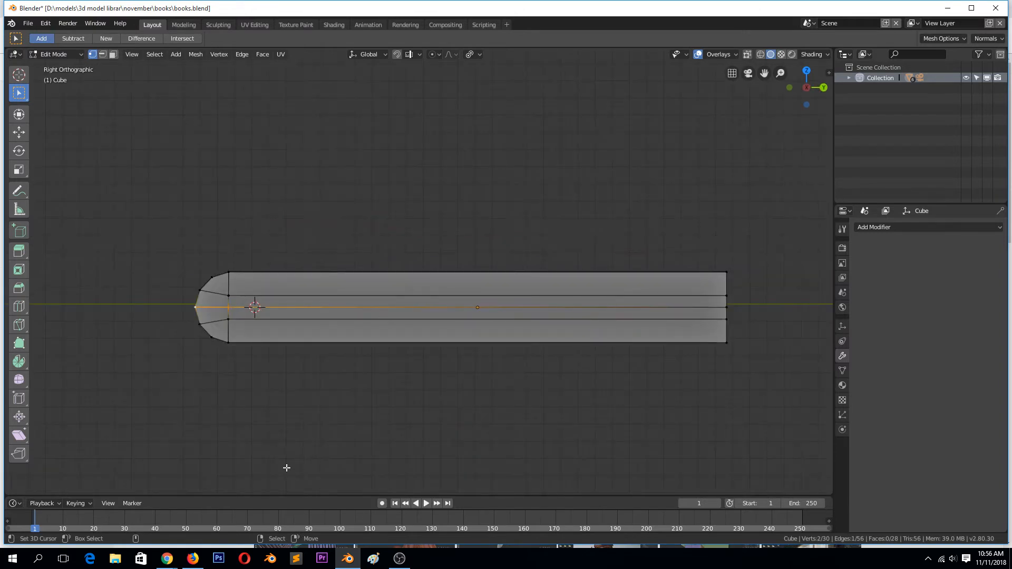
key("z")
left_click(210, 345)
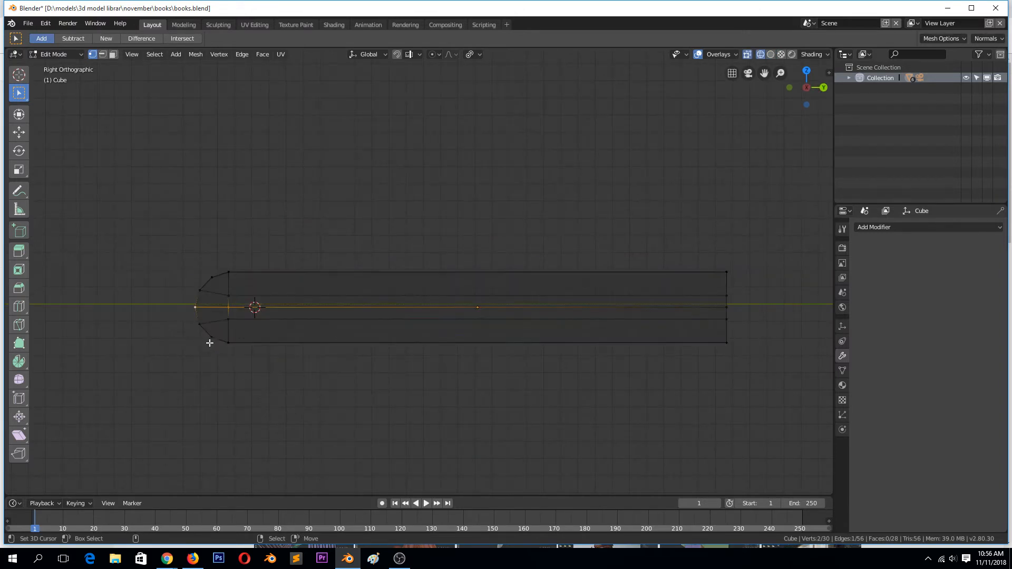
key("alt+a")
left_click_drag(218, 313, 796, 326)
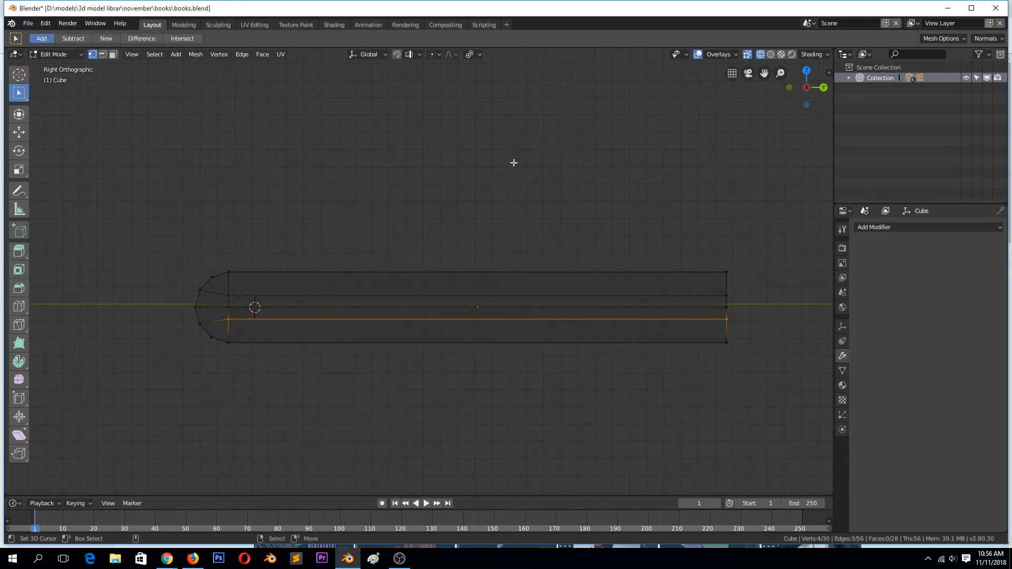
mouse_move(373, 283)
middle_mouse_down()
mouse_move(384, 305)
mouse_move(382, 292)
mouse_move(363, 300)
middle_mouse_up()
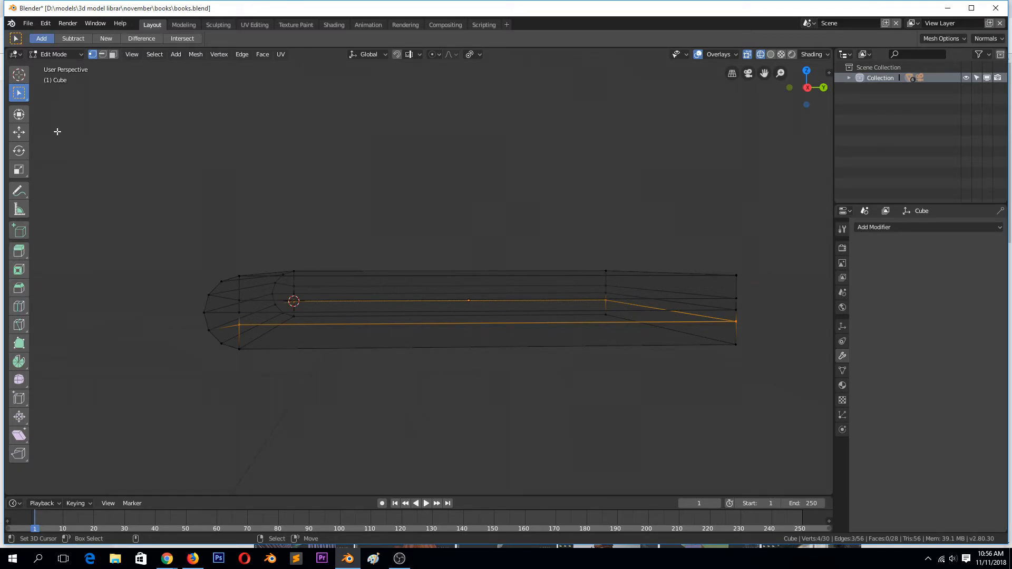
In face selection with solid shading, select the four faces of the near spine cap and the four strips of the adjoining long side
left_click(113, 54)
key("z")
key("z")
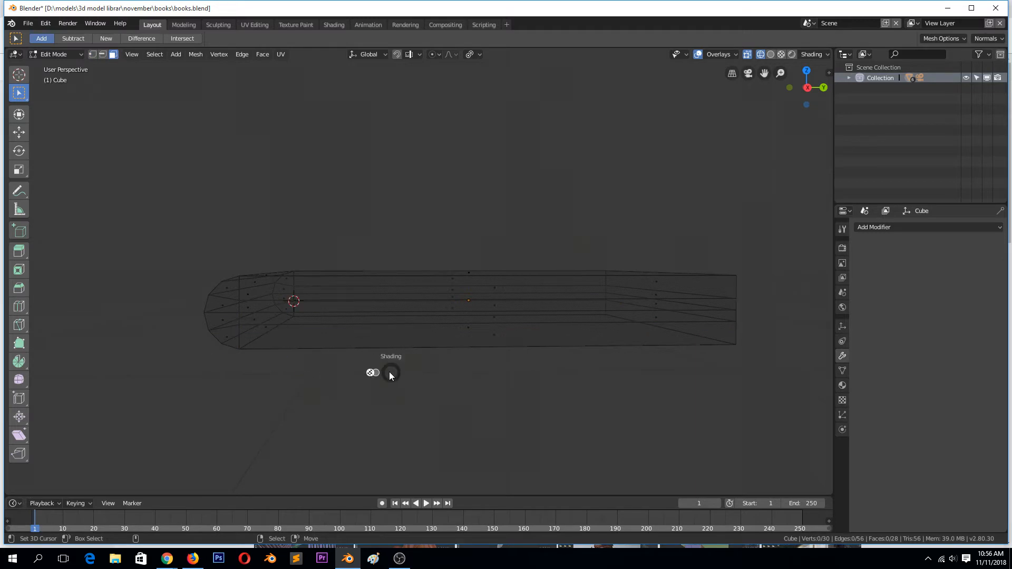
left_click(452, 373)
right_click(226, 296)
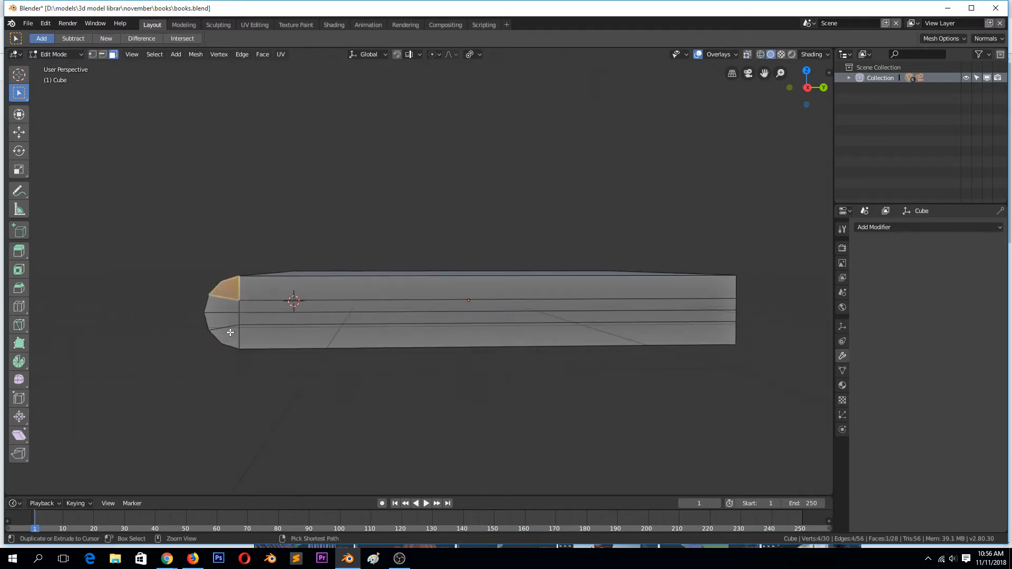
right_click(229, 333, "ctrl")
right_click(283, 295, "shift")
right_click(311, 336, "ctrl")
Add the strips of the side opposite the spine, the other long side and the far spine cap to the face selection
middle_click_drag(515, 308, 469, 298)
right_click(470, 301, "shift")
right_click(468, 346, "ctrl")
middle_click_drag(530, 306, 386, 323)
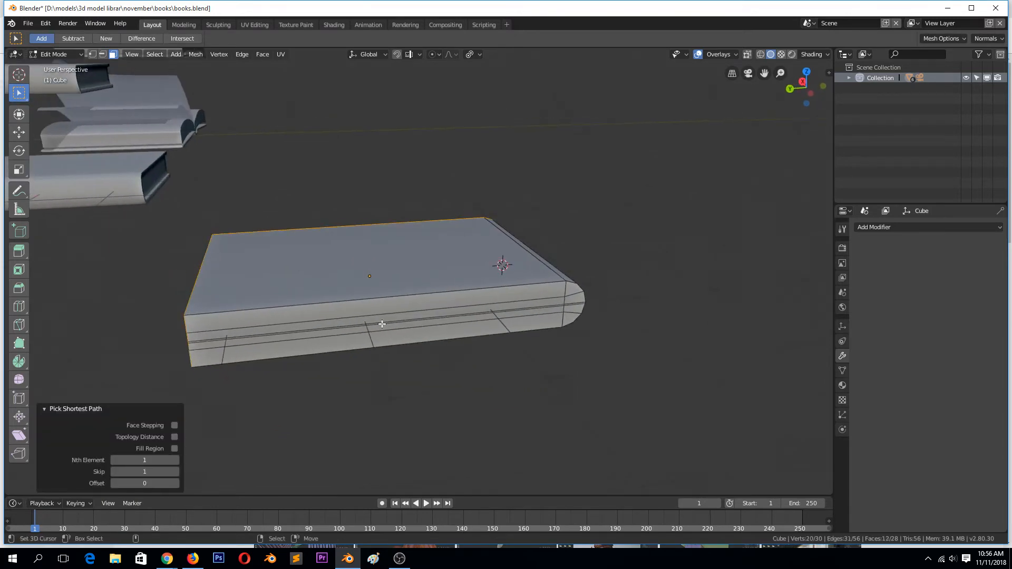
right_click(393, 310, "shift")
right_click(401, 334, "ctrl")
right_click(558, 294, "shift")
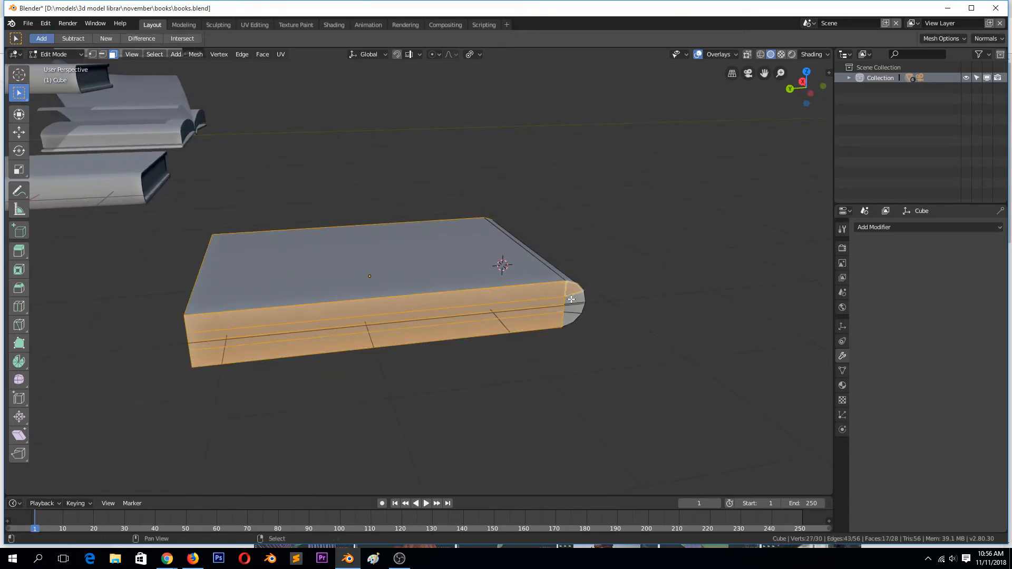
right_click(574, 315, "ctrl")
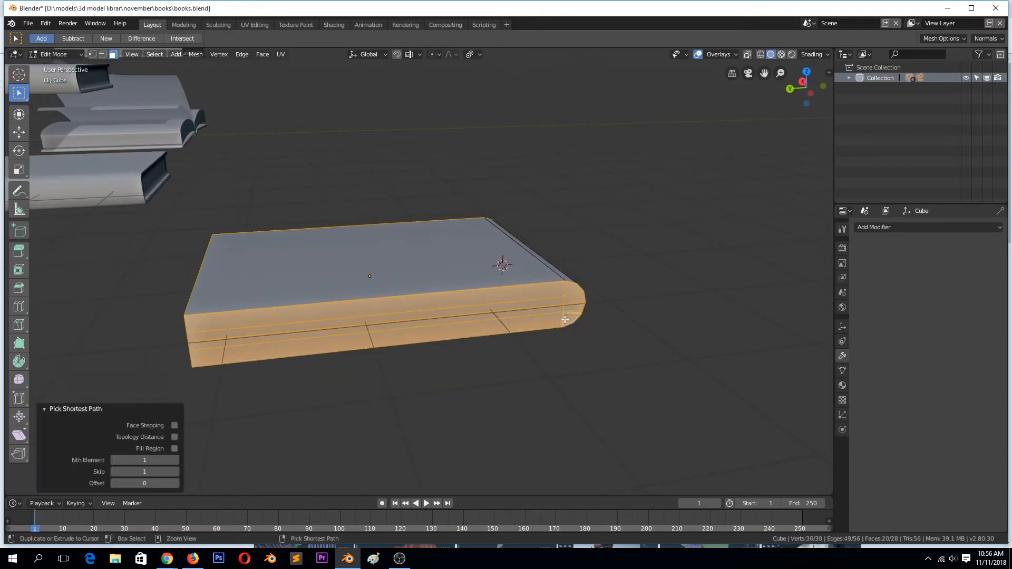
Try to inset the selected side and cap faces with even offset by about 0.09 m
left_click(20, 270)
left_click_drag(507, 305, 501, 306)
scroll(532, 296, "up", 3)
middle_click_drag(533, 297, 650, 285)
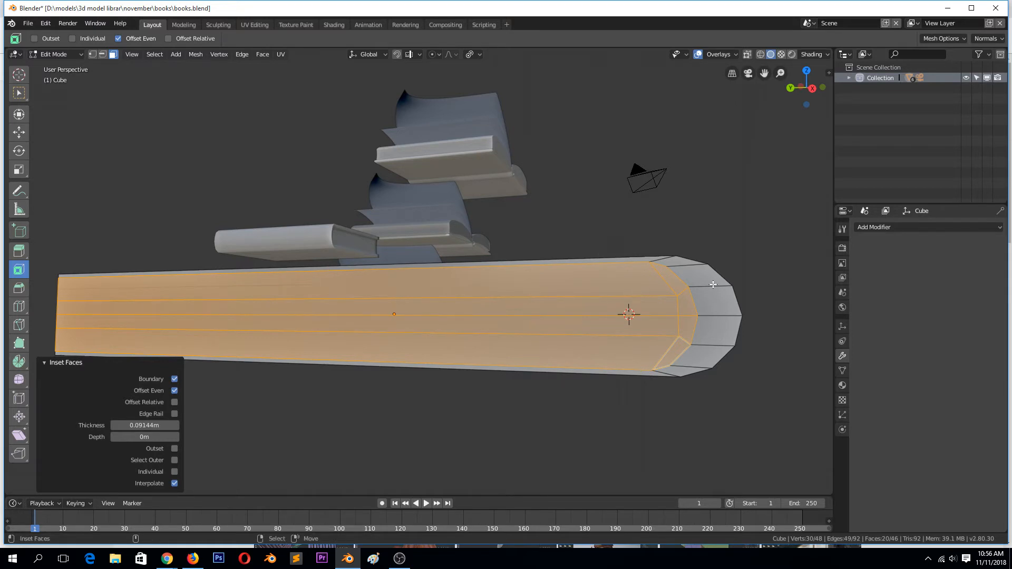
key("a")
Apply the book object's scale in Object Mode, checking its transform values
key("Tab")
scroll(398, 234, "up", 5)
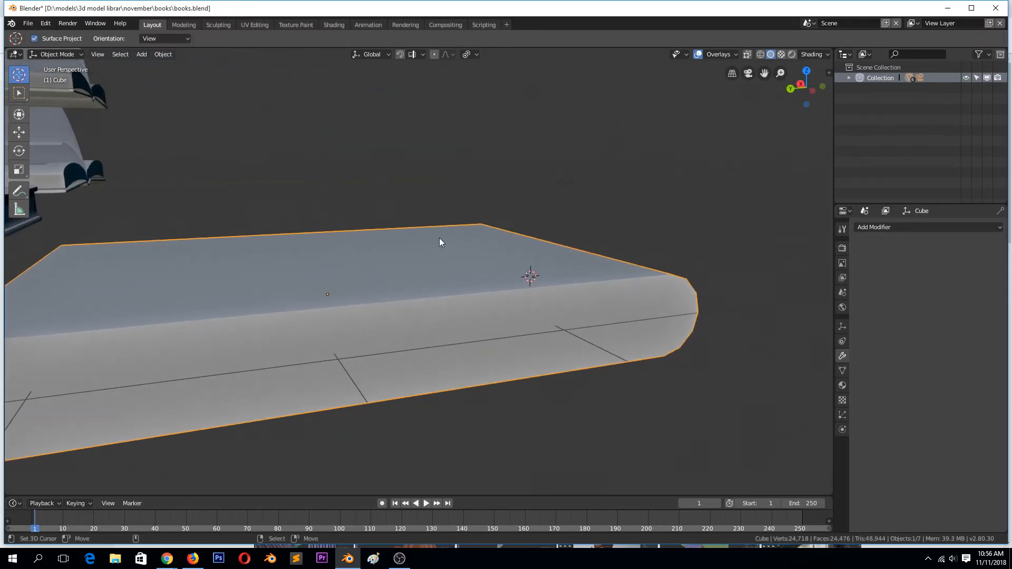
left_click(825, 73)
left_click(827, 76)
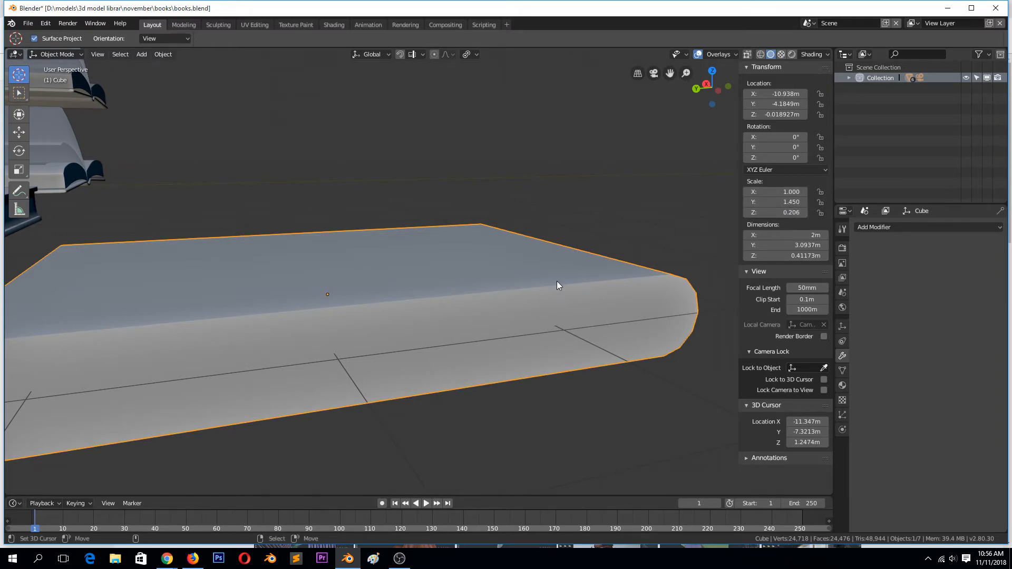
key("ctrl+a")
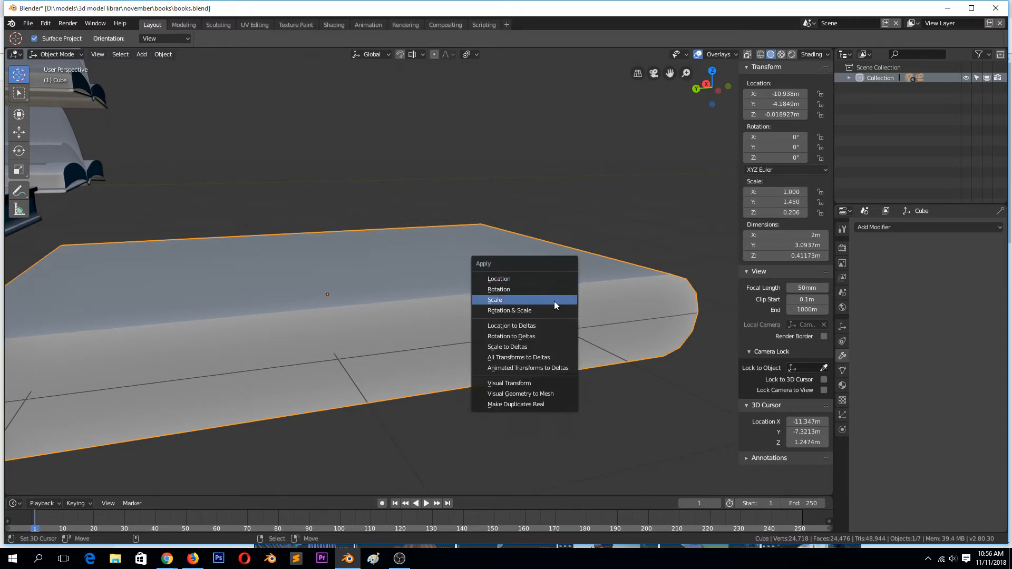
left_click(555, 302)
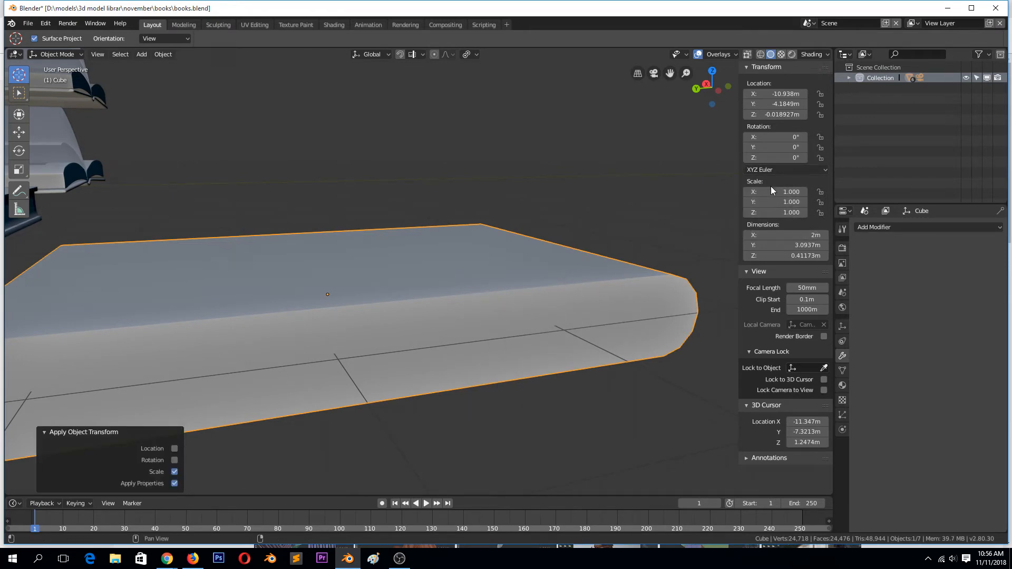
left_click(753, 67)
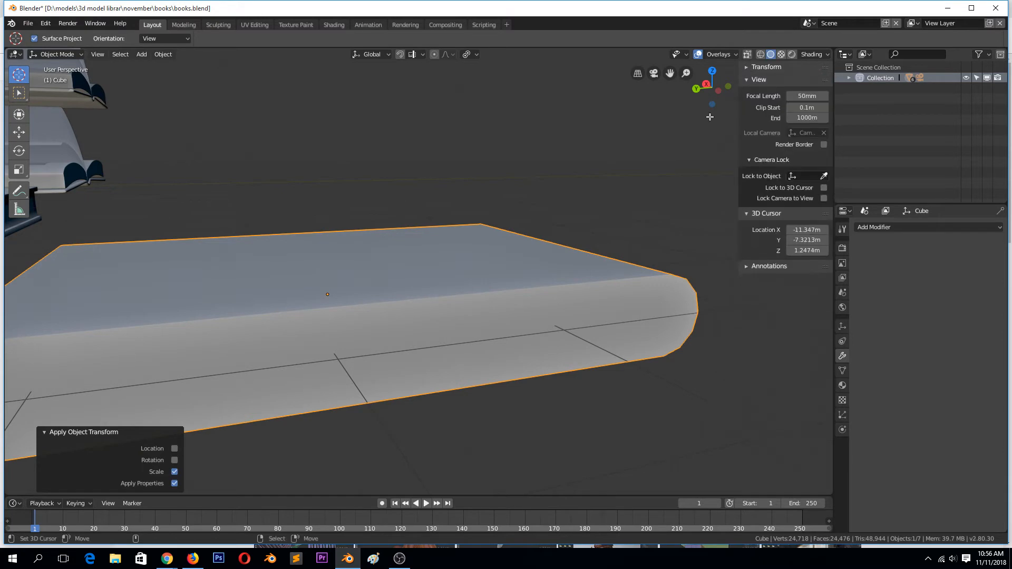
Inset the selected side and spine cap faces in Edit Mode with even offset and a thickness of about 0.06 m
key("Tab")
middle_click_drag(595, 321, 612, 273)
left_click(19, 251)
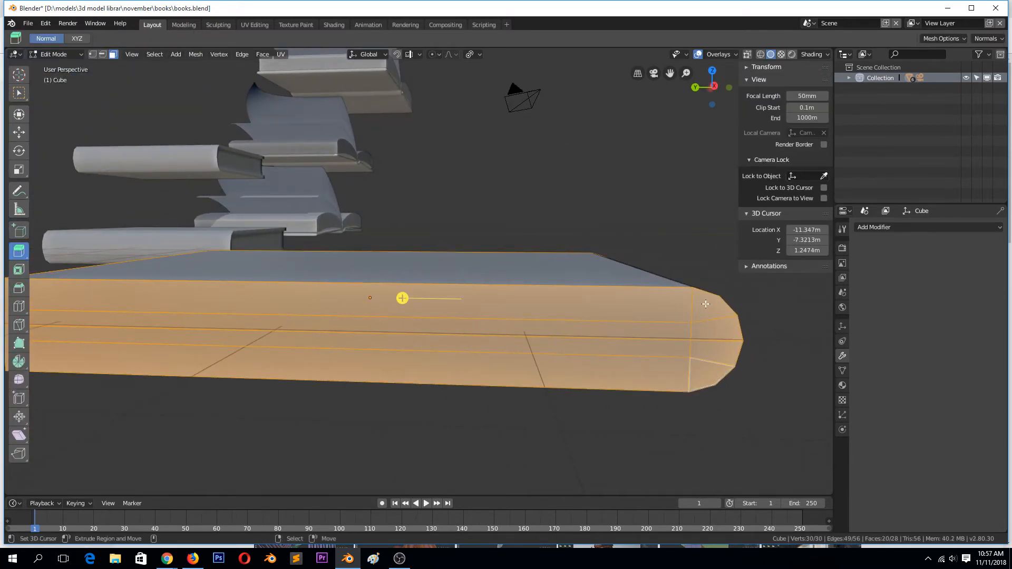
left_click(20, 269)
left_click_drag(718, 331, 708, 334)
middle_click_drag(652, 297, 676, 282)
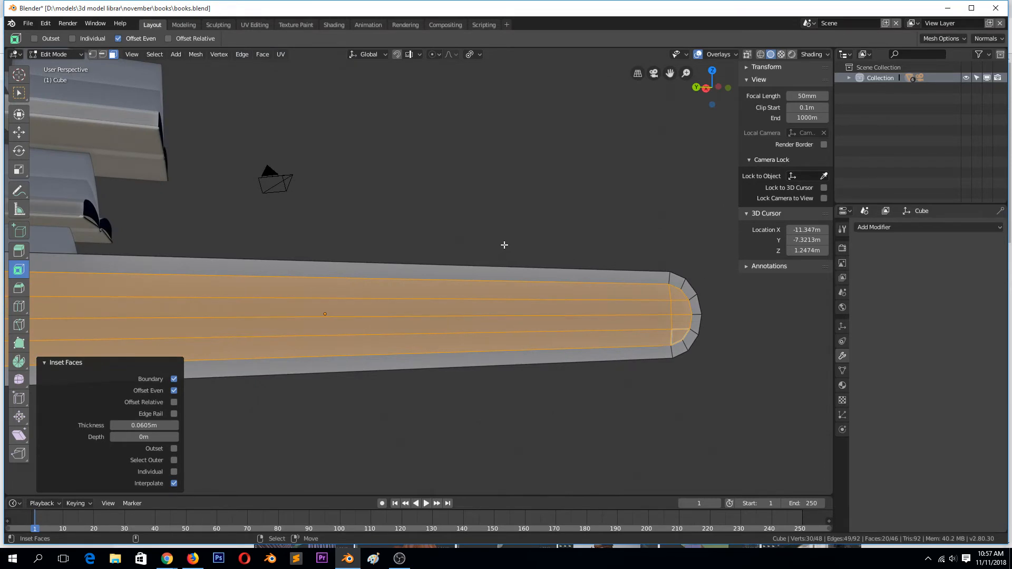
scroll(506, 241, "down", 5)
middle_click_drag(506, 241, 364, 304)
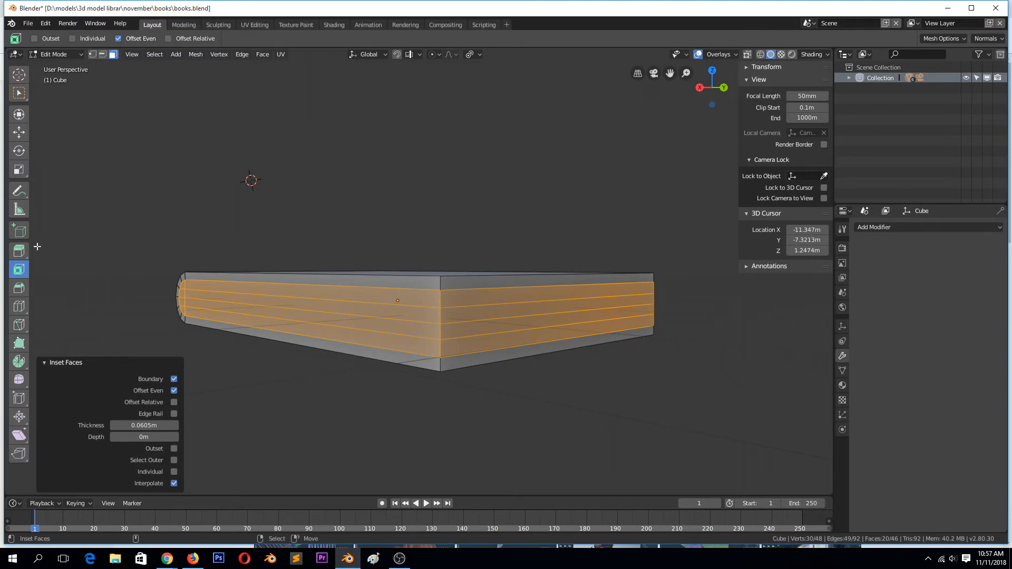
Try to extrude the inset side faces with Extrude Region, then undo the extrusion of about 0.79 m
left_click(19, 251)
left_click_drag(323, 297, 305, 356)
key("ctrl+z")
left_click_drag(394, 301, 469, 315)
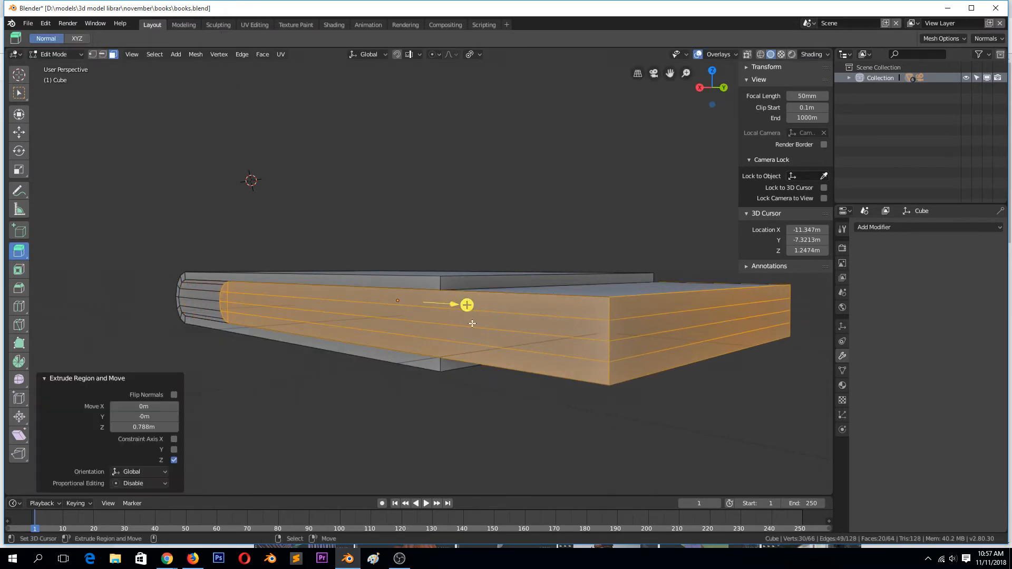
middle_click_drag(472, 323, 470, 355)
key("ctrl+z")
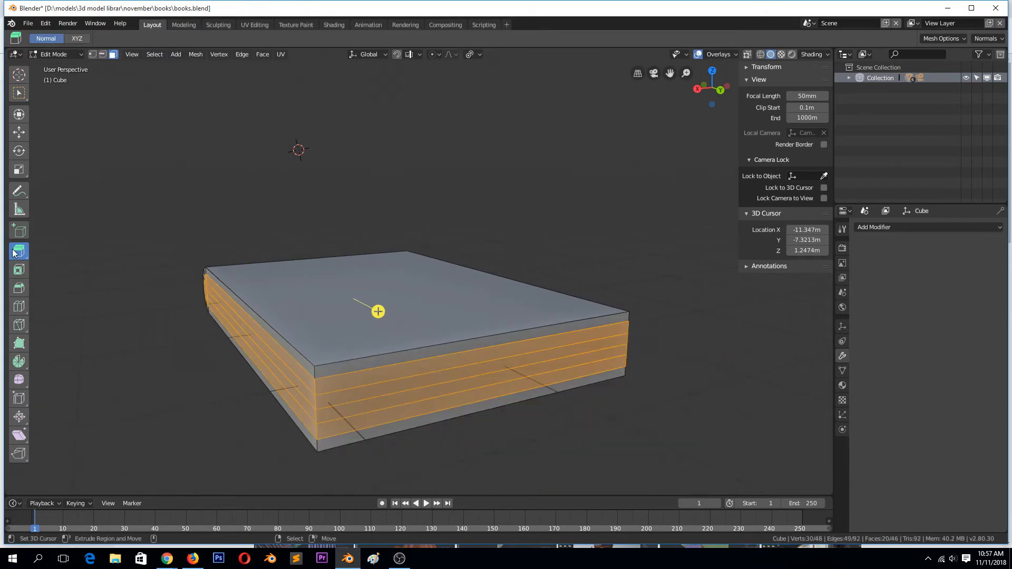
Try to push the inset side faces inward with Extrude Along Normals
left_click(25, 259)
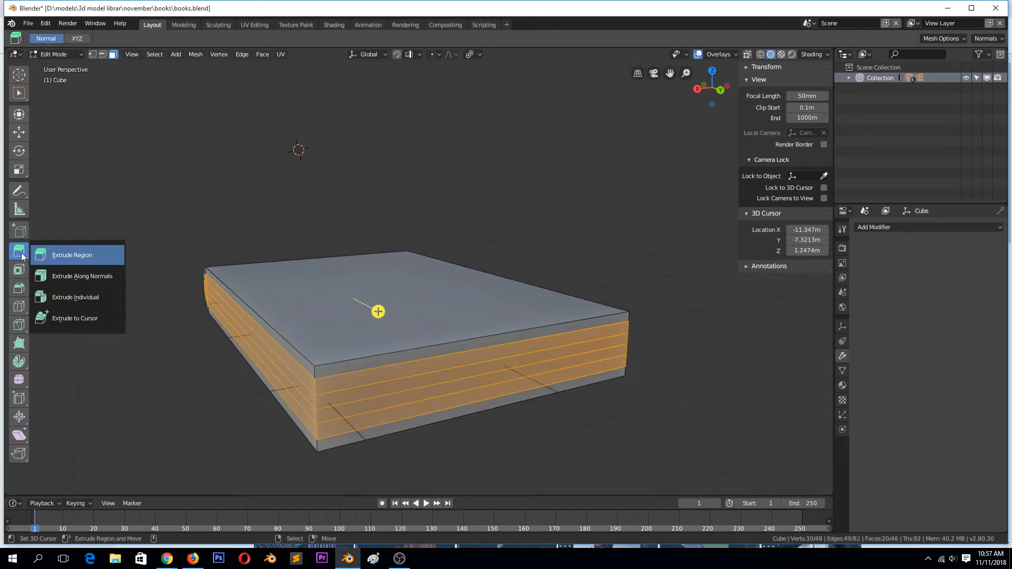
left_click_drag(21, 253, 39, 256)
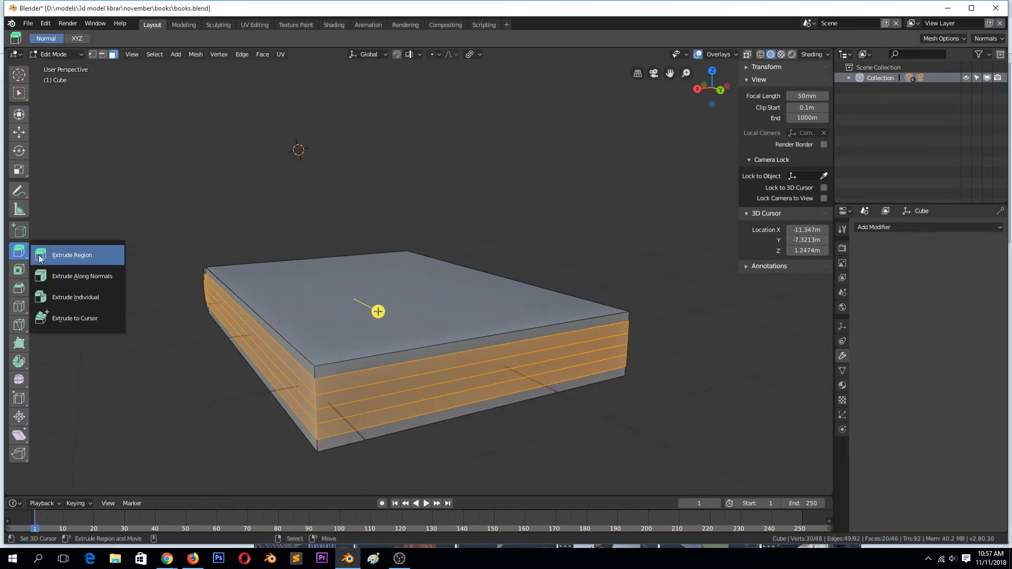
left_click(70, 277)
left_click_drag(28, 258, 90, 281)
middle_click_drag(93, 283, 206, 319)
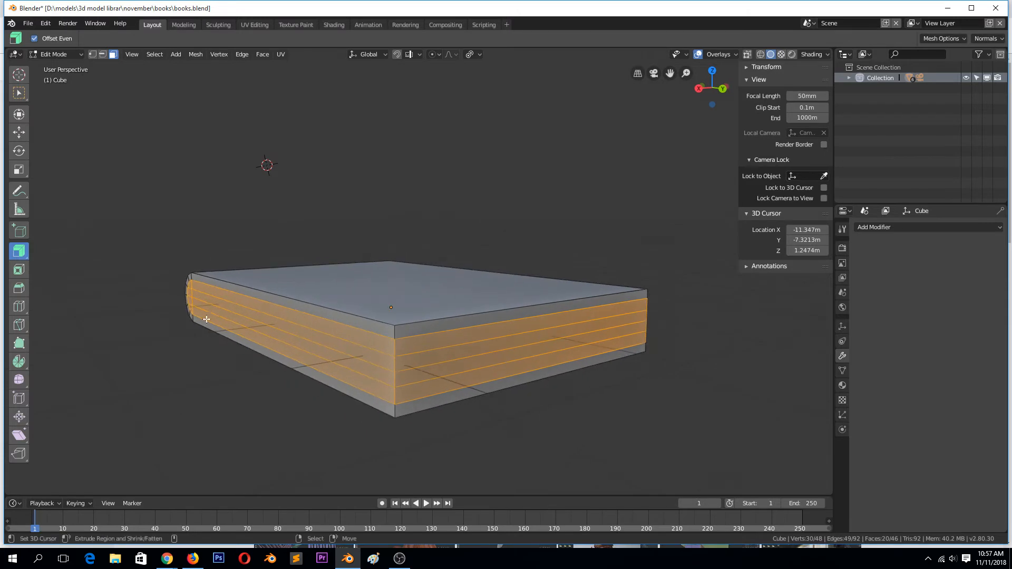
scroll(349, 377, "up", 2)
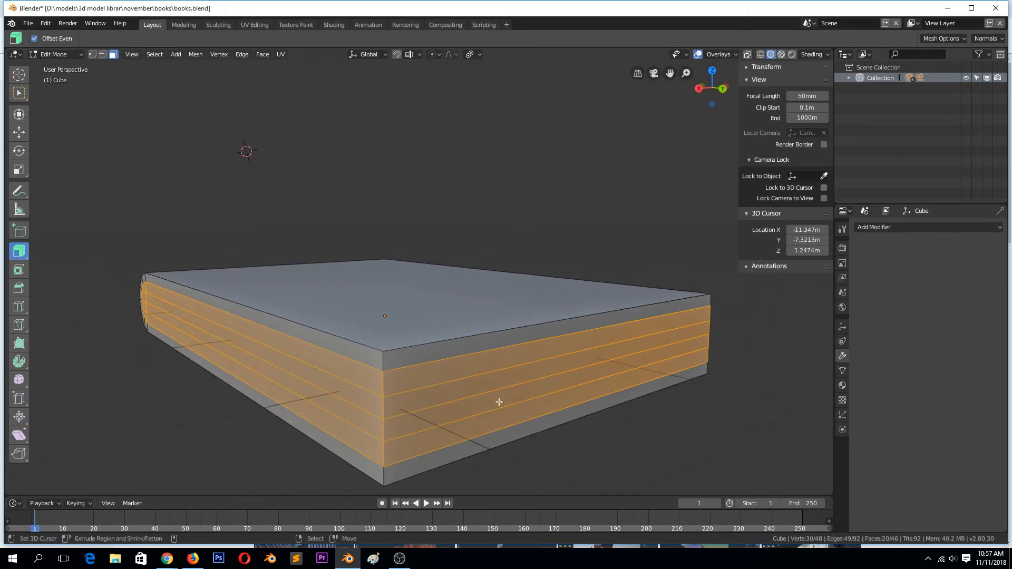
left_click_drag(462, 392, 445, 387)
right_click(445, 386)
left_click_drag(349, 400, 368, 409)
middle_click_drag(369, 410, 425, 387)
mouse_move(406, 361)
left_mouse_down()
mouse_move(403, 379)
mouse_move(395, 364)
left_mouse_up()
Retry Extrude Along Normals on the inset page faces and cancel each attempt
left_click(26, 257)
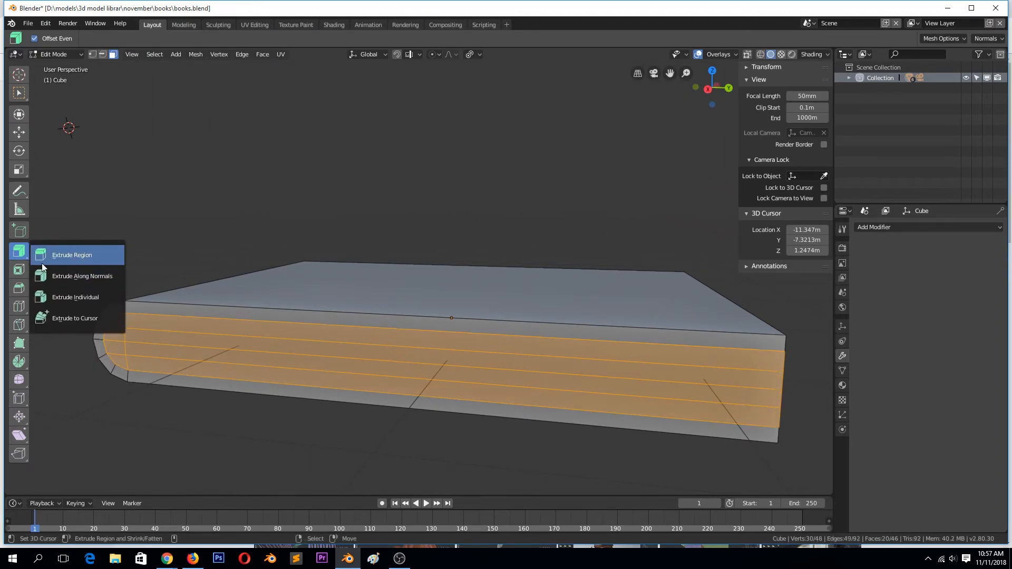
left_click_drag(272, 346, 265, 357)
key("Escape")
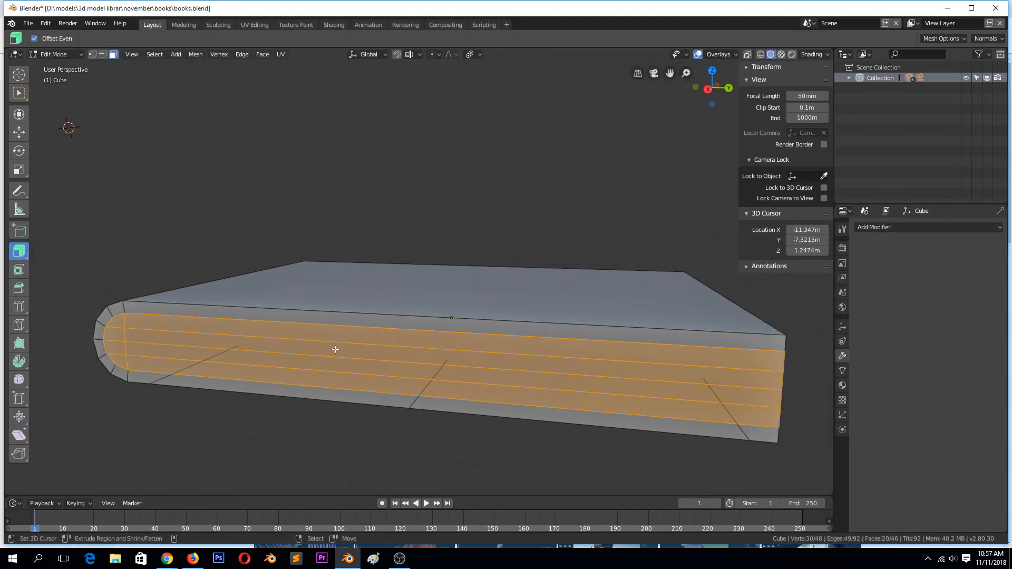
middle_click_drag(335, 348, 307, 354)
left_click_drag(413, 375, 391, 385)
key("Escape")
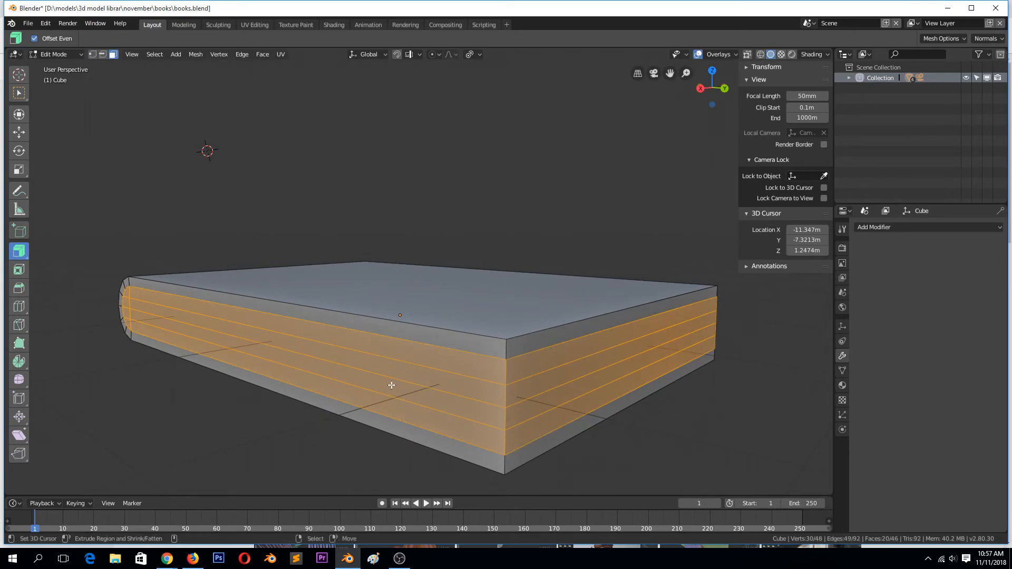
Save the scene, restart Blender with books.blend reopened, and return the book to Edit Mode
key("Tab")
key("ctrl+s")
left_click(352, 358)
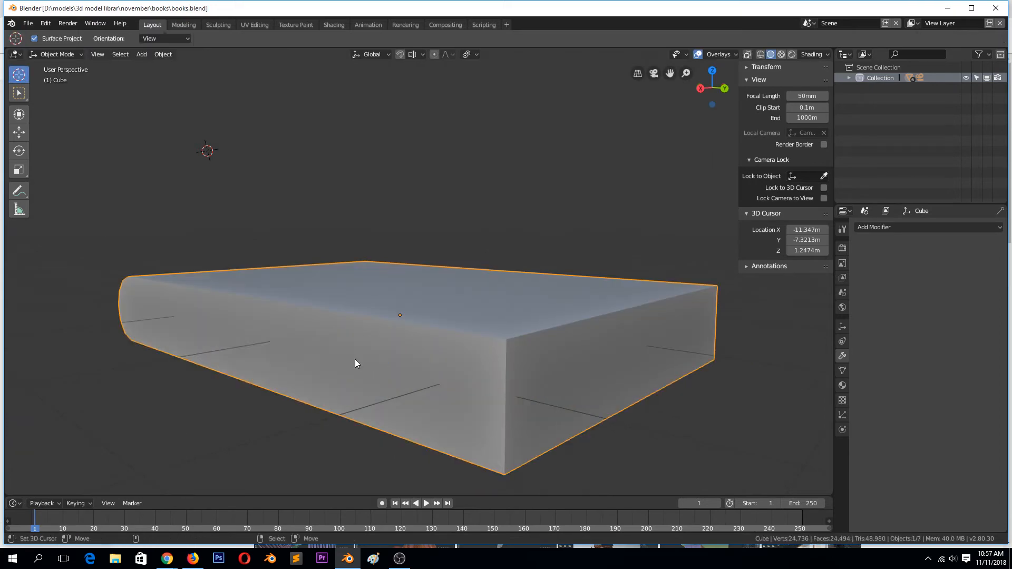
left_click(996, 8)
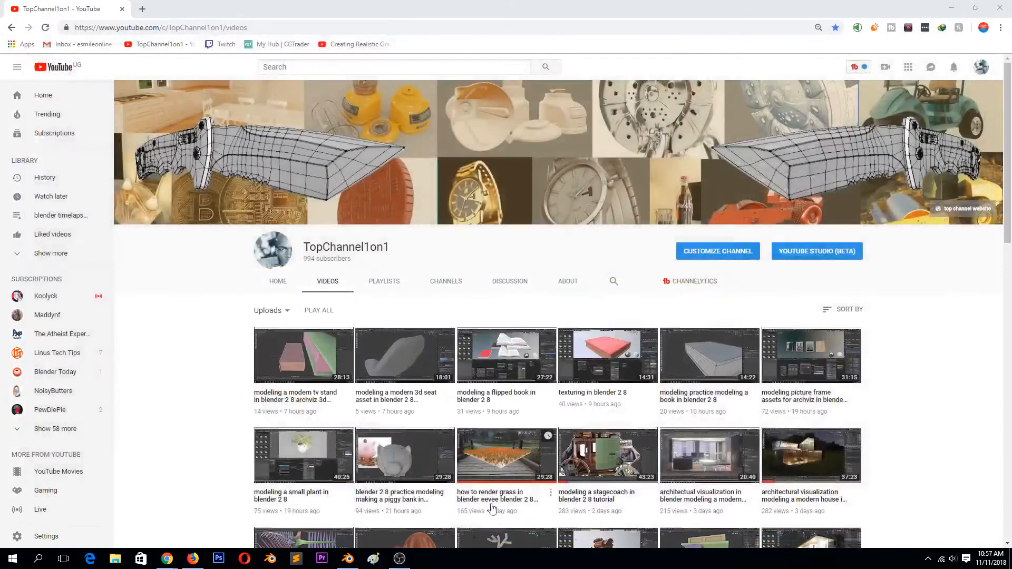
left_click(347, 560)
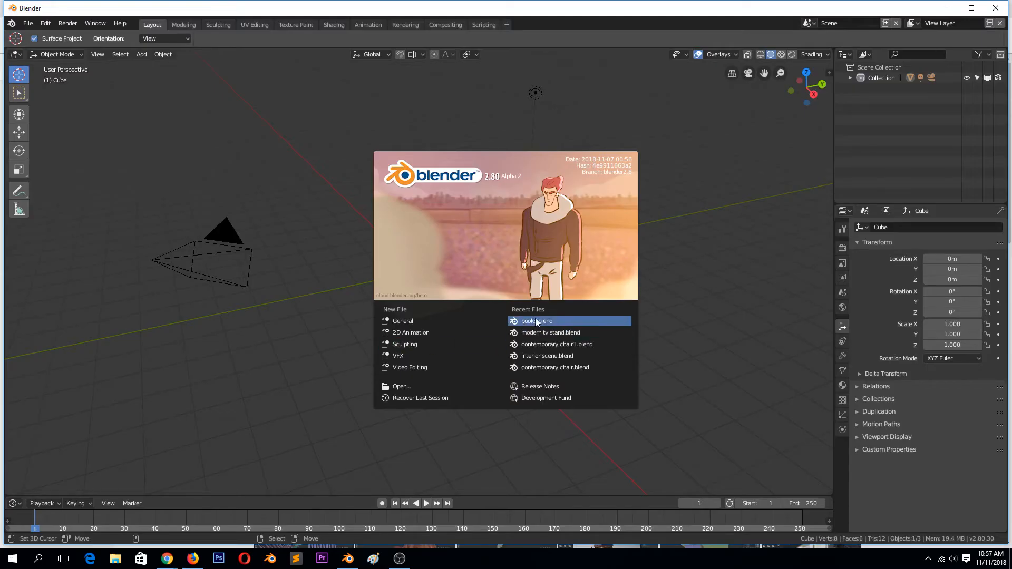
left_click(536, 321)
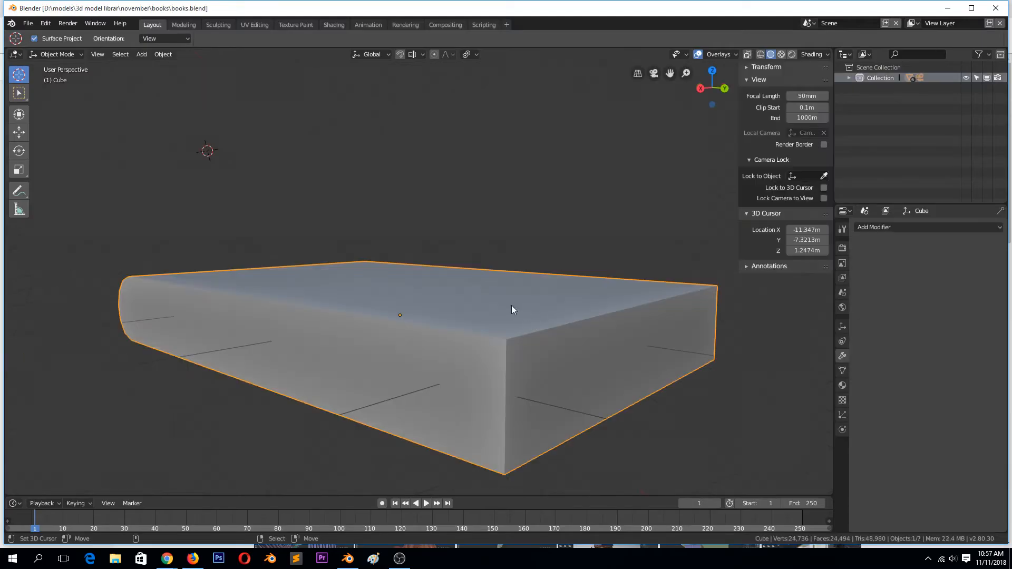
key("Tab")
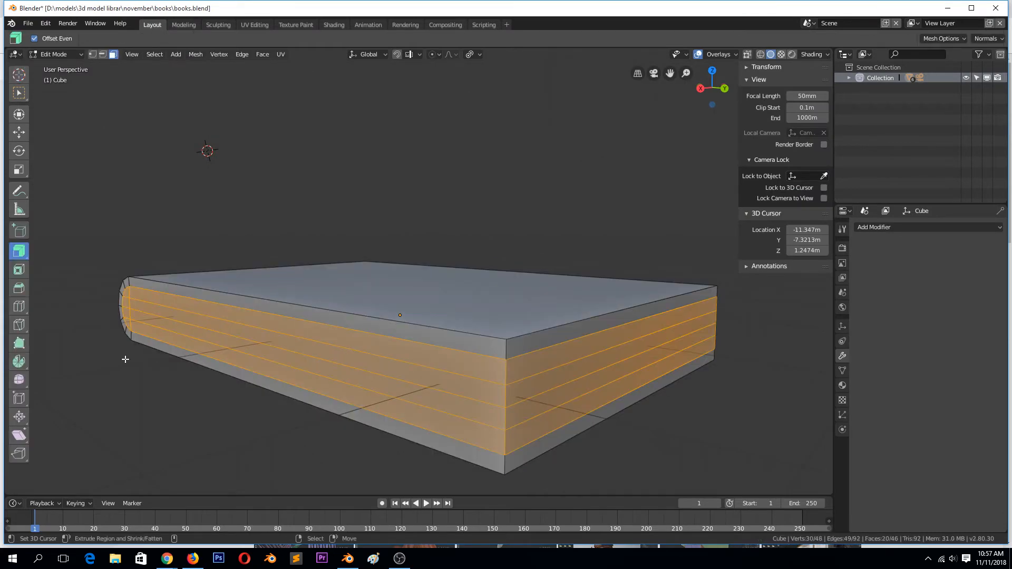
Test Extrude Along Normals on the inset faces in the reopened file and undo the attempt
left_click_drag(321, 368, 386, 387)
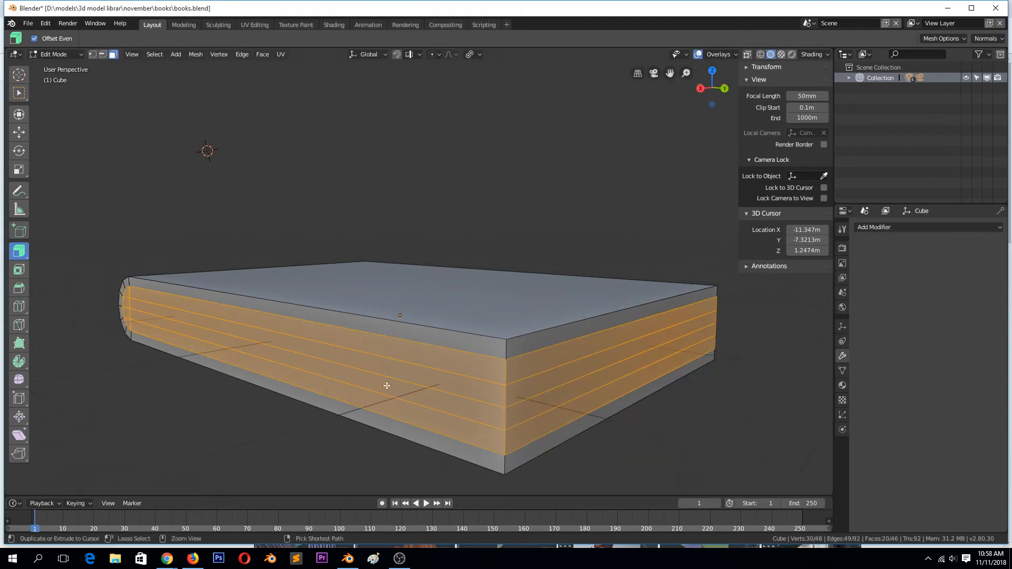
middle_click_drag(387, 386, 378, 291)
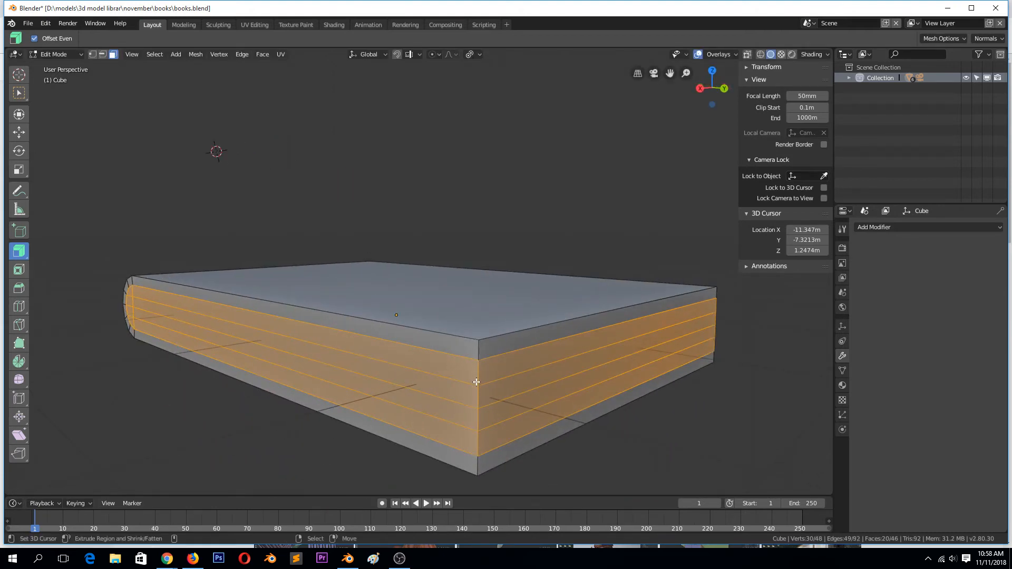
left_click_drag(476, 382, 471, 386)
key("ctrl+z")
Extrude the inset side faces with Extrude Individual by an offset of 0.027
left_click_drag(23, 254, 58, 297)
mouse_move(438, 427)
left_mouse_down()
mouse_move(452, 413)
mouse_move(445, 446)
mouse_move(449, 411)
mouse_move(447, 449)
mouse_move(445, 409)
mouse_move(446, 428)
left_mouse_up()
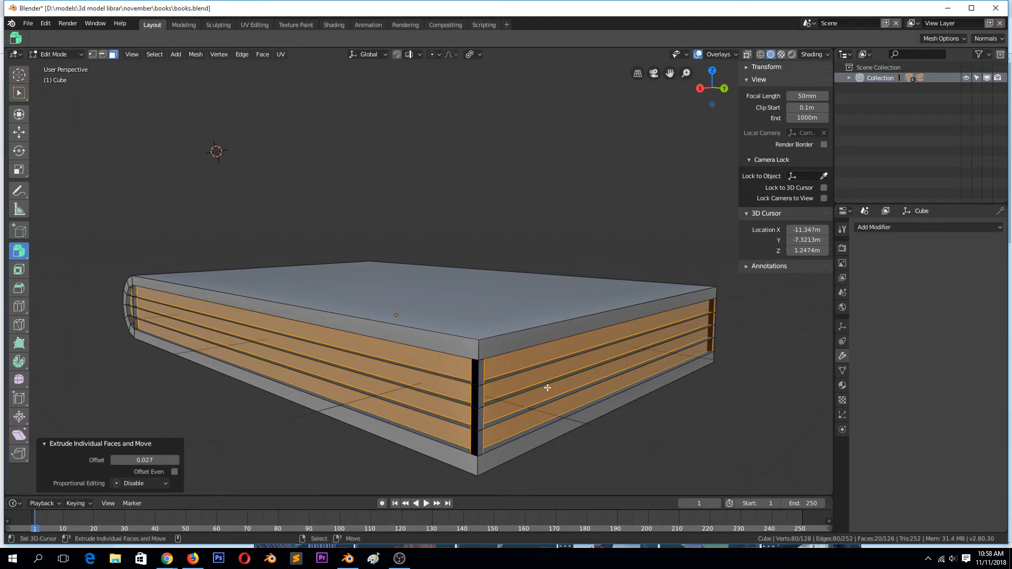
Undo the individual extrusion, try Extrude Along Normals on the book's inset side faces, and undo that attempt too
key("ctrl+z")
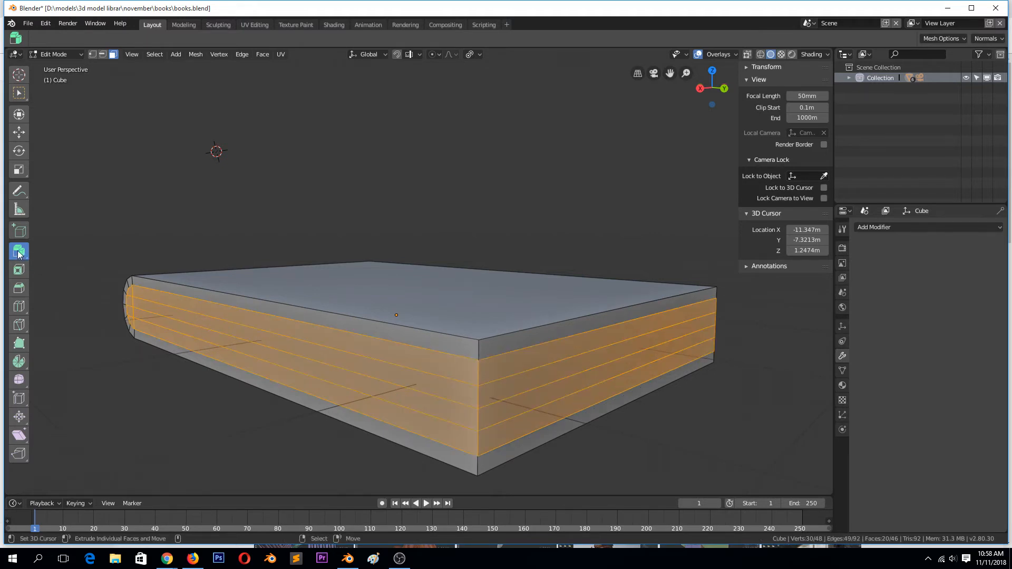
left_click_drag(18, 254, 74, 274)
left_click_drag(480, 416, 485, 425)
key("ctrl+z")
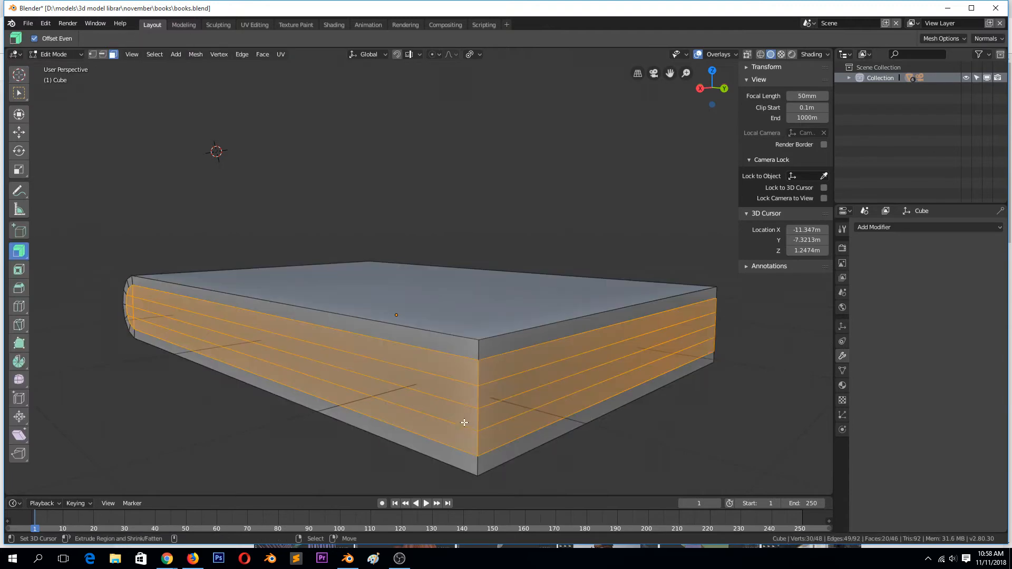
Recalculate the normals of all the book's faces to point consistently outward and return to Object Mode
key("a")
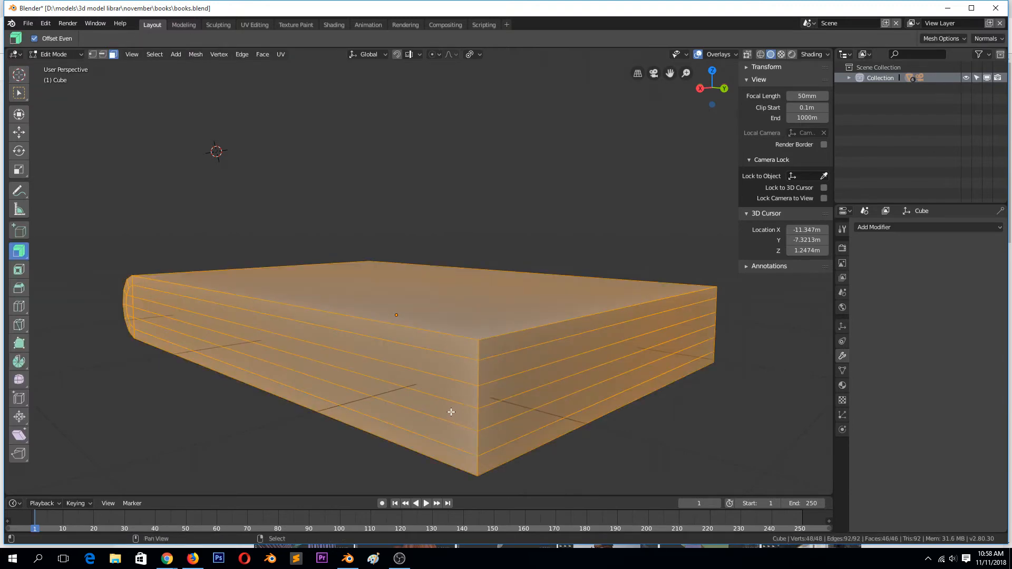
key("shift+n")
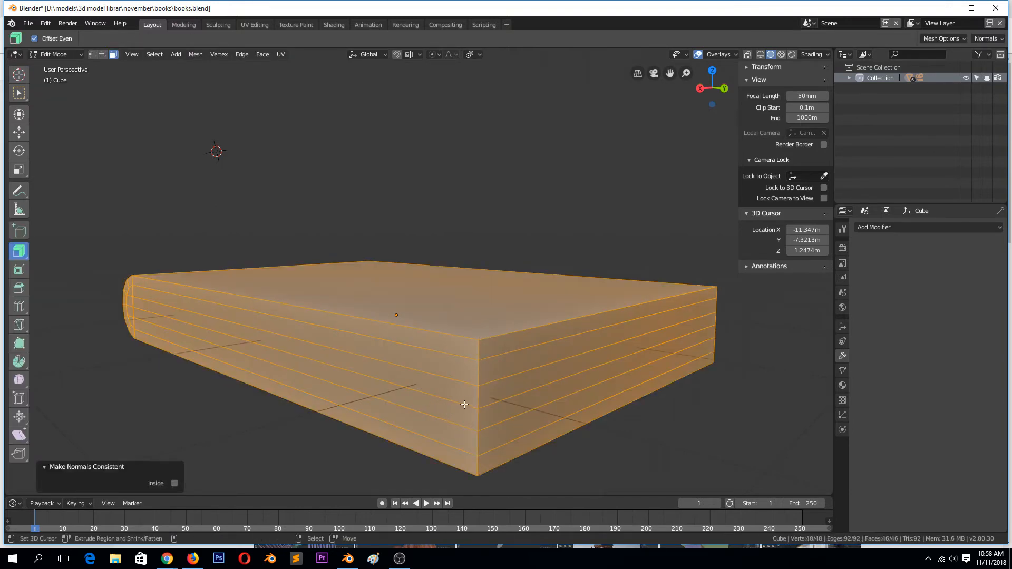
key("Tab")
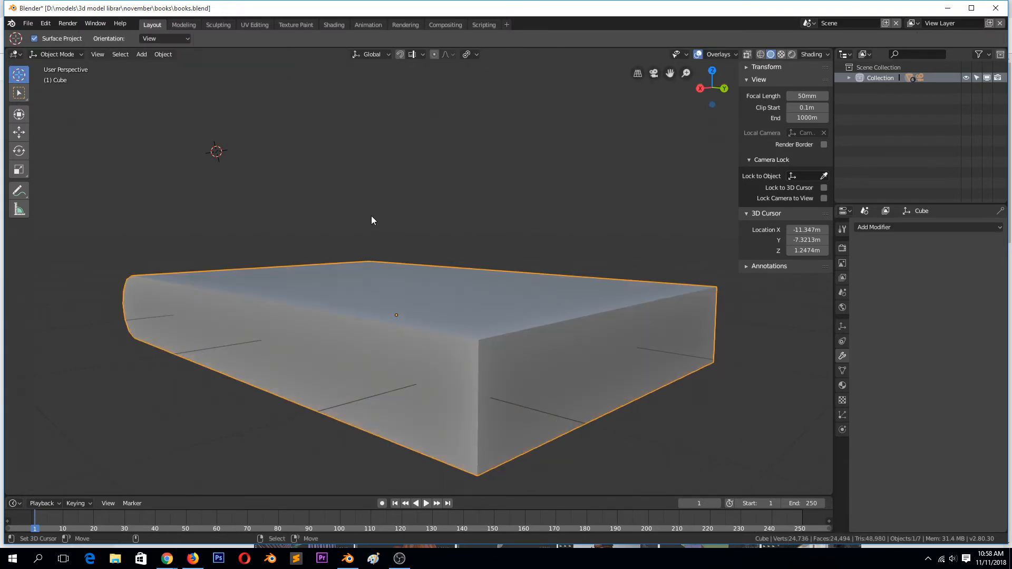
Add a new test cube just behind the book and open it in Edit Mode
left_click(370, 188)
key("shift+a")
mouse_move(370, 187)
left_click(426, 196)
middle_click_drag(426, 196, 425, 234)
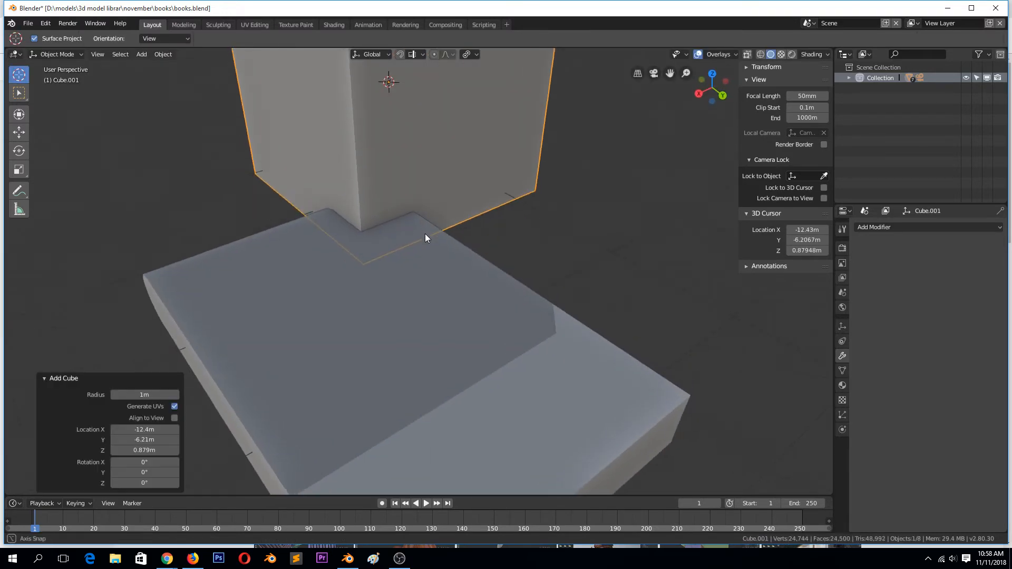
scroll(425, 233, "down", 4)
key("Tab")
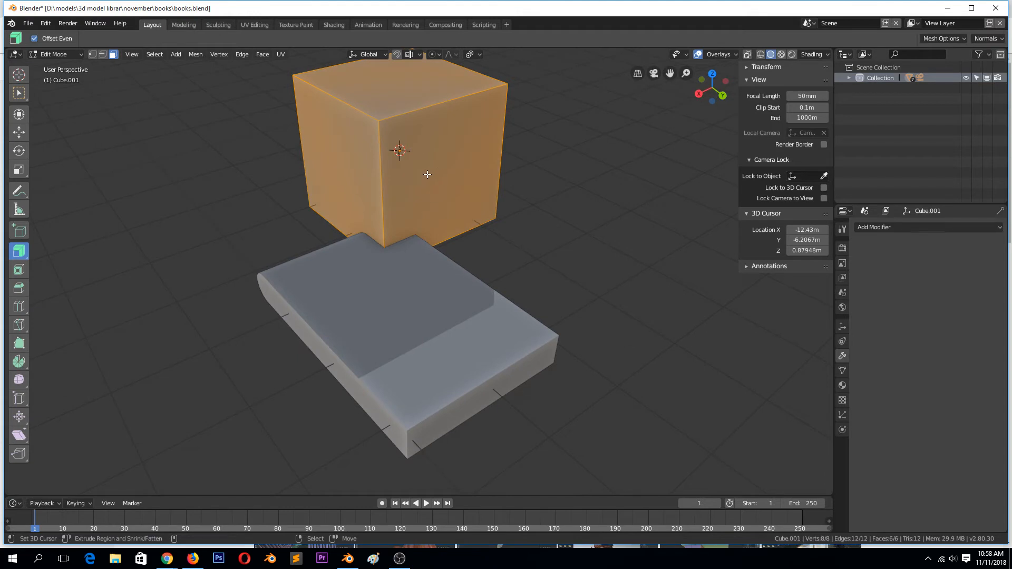
Cut one centred horizontal loop and one centred vertical loop into the test cube
key("ctrl+r")
left_click(384, 176)
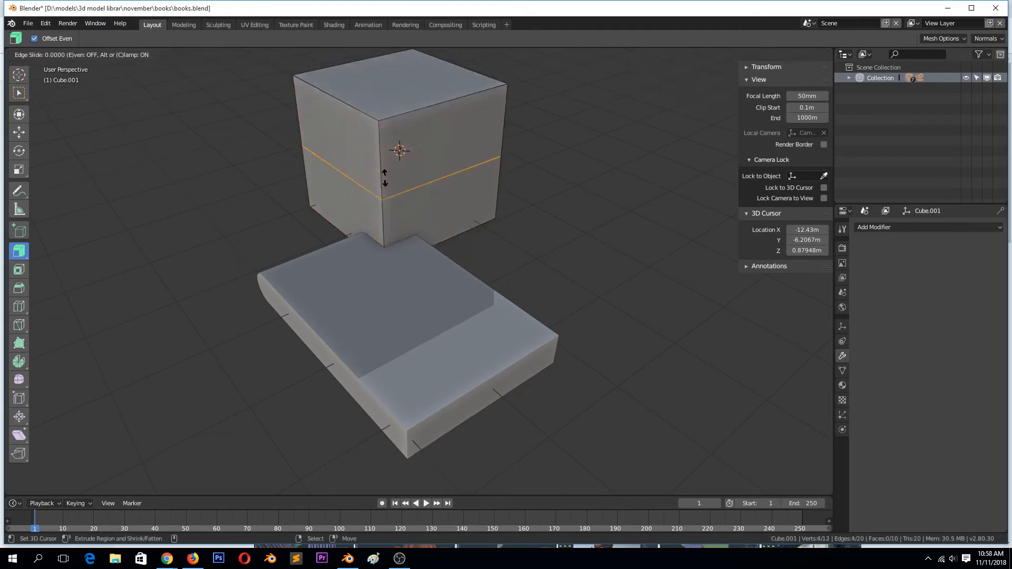
right_click(342, 111)
key("ctrl+r")
left_click(346, 116)
right_click(423, 100)
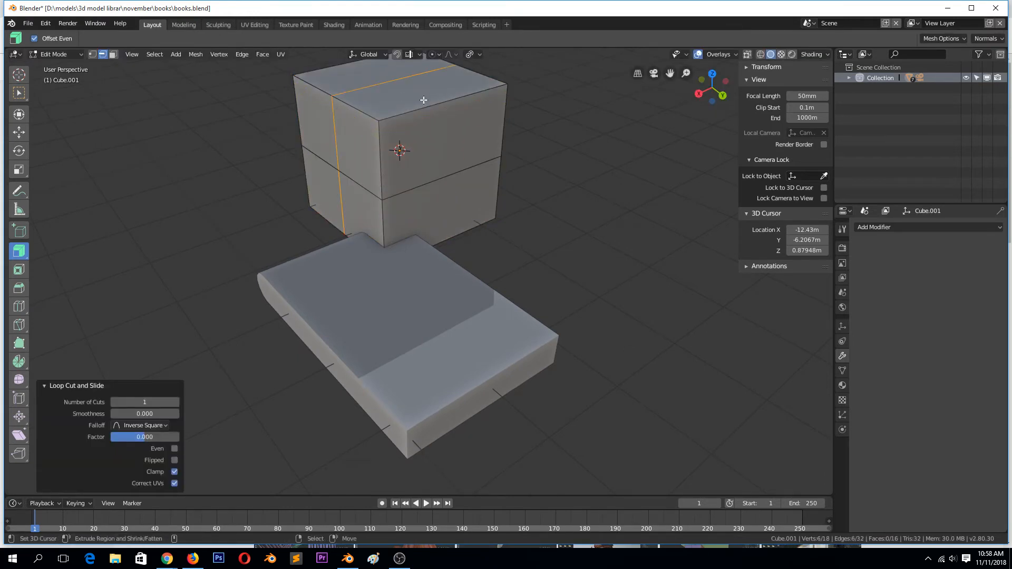
Select the four faces of one upper half-block of the test cube and extrude them along normals by -0.432
left_click(115, 59)
left_click(114, 55)
right_click(428, 101)
right_click(445, 168, "shift")
right_click(375, 157, "shift")
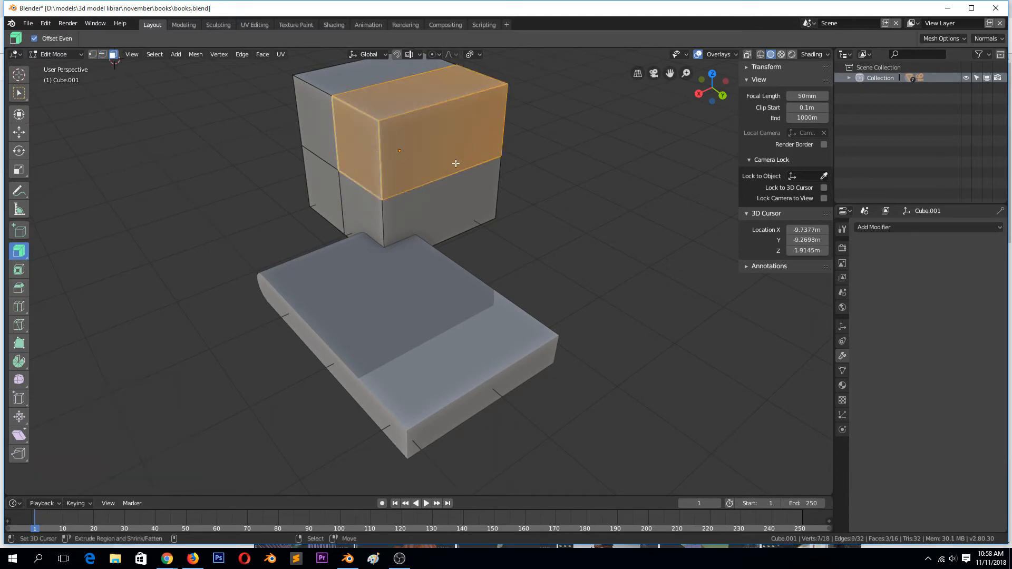
middle_click_drag(456, 164, 328, 182)
right_click(636, 202, "shift")
middle_click_drag(635, 201, 574, 157)
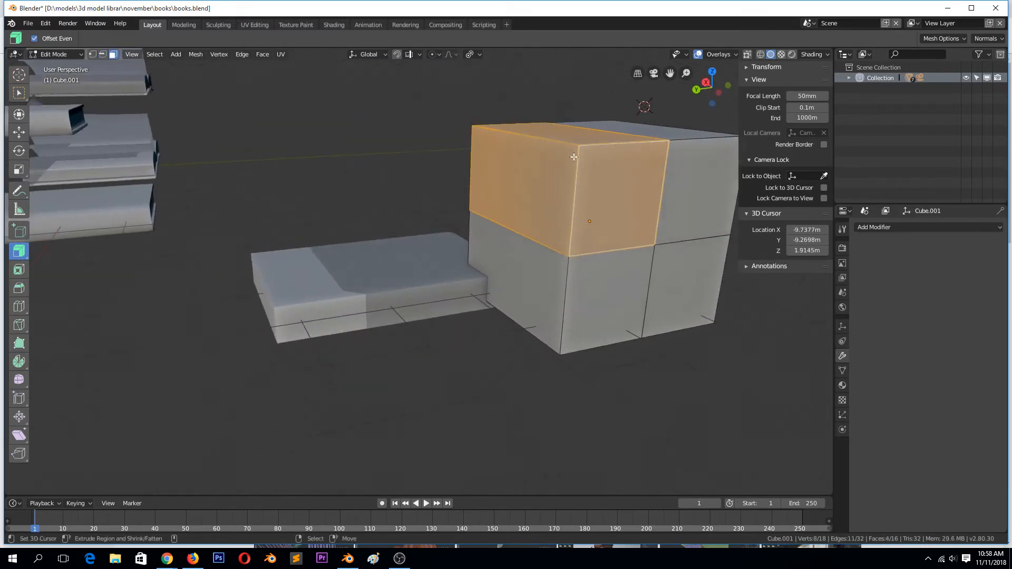
left_click_drag(564, 182, 573, 201)
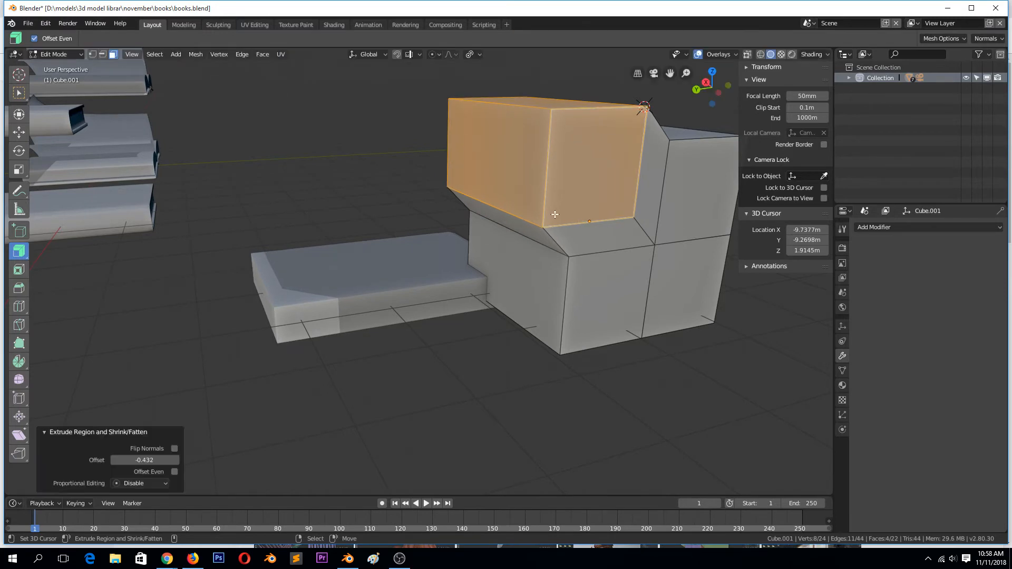
middle_click_drag(573, 201, 667, 224)
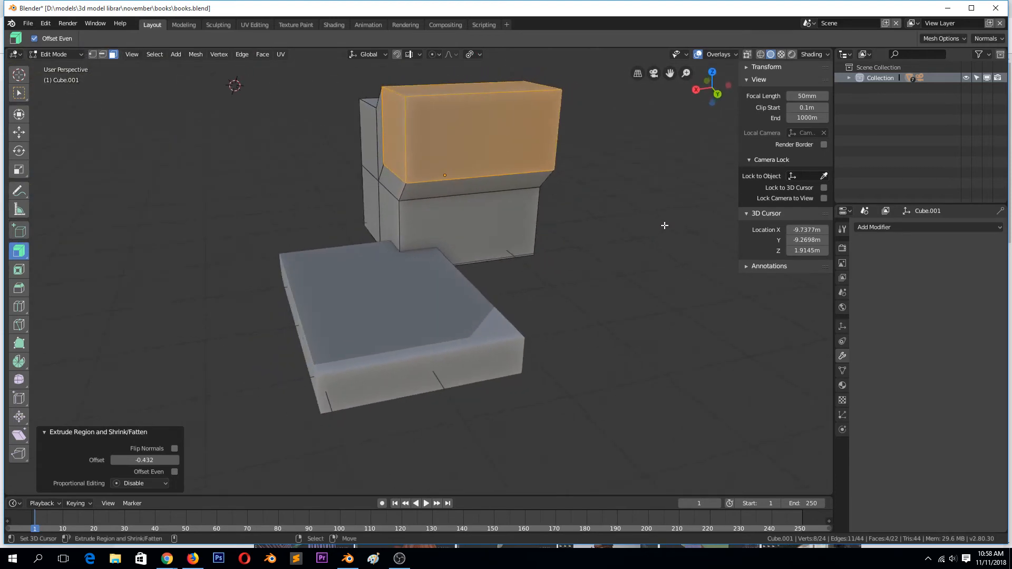
Leave Edit Mode and delete the test cube
key("Tab")
key("x")
left_click(531, 206)
left_click(395, 327)
Open the book in Edit Mode and add one centred loop cut running lengthwise from the spine to the opposite edge
key("Tab")
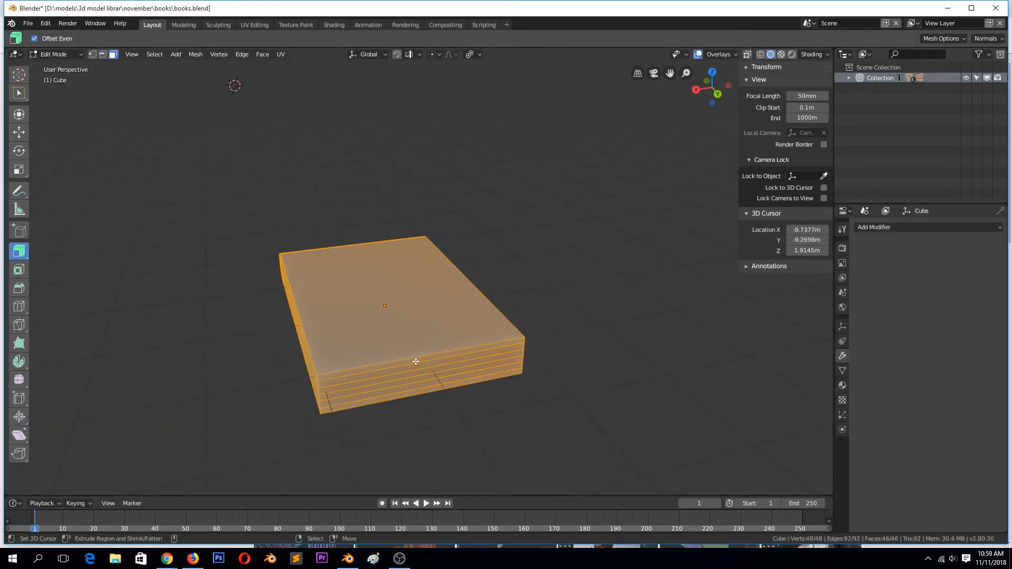
key("ctrl+r")
left_click(416, 361)
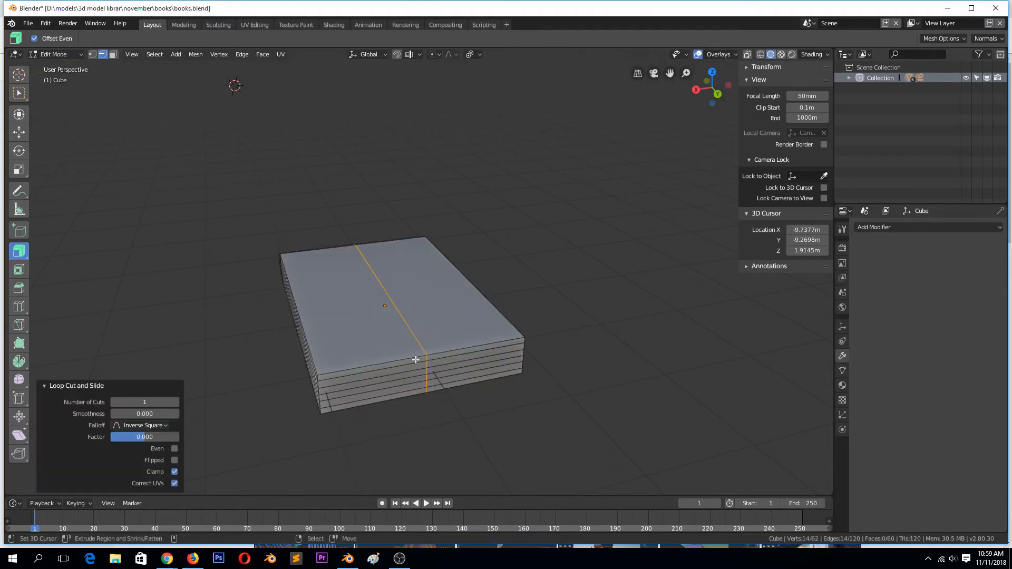
Box-select the vertices on the negative X side of the book in wireframe top view and delete them
key("KP_3")
key("KP_7")
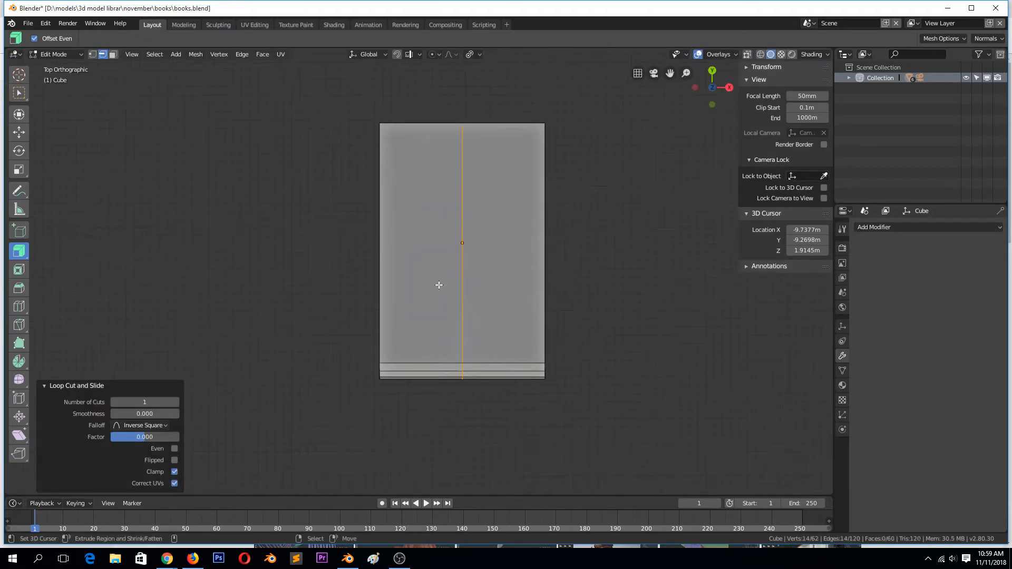
scroll(438, 281, "down", 3)
key("z")
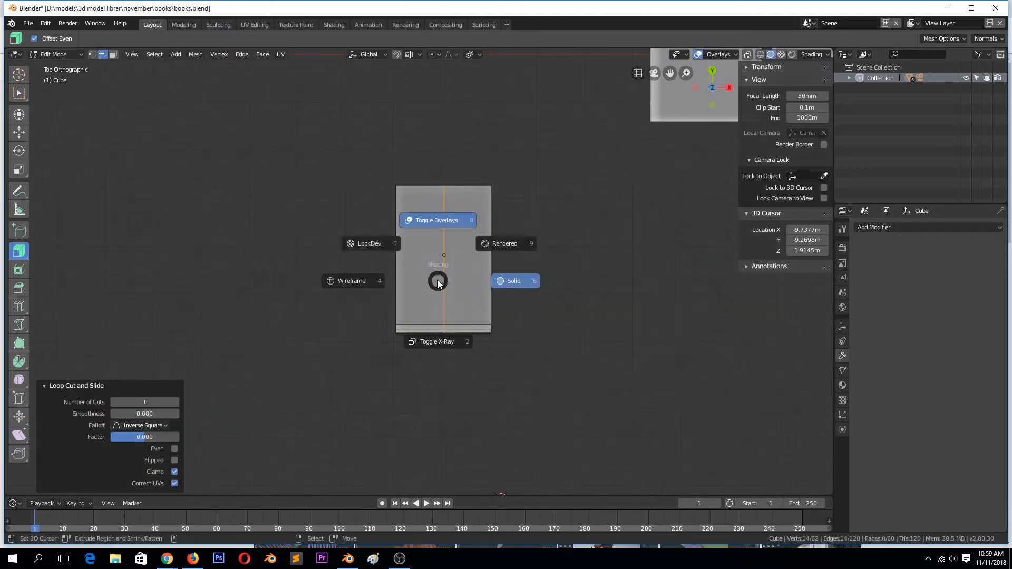
left_click(365, 280)
key("1")
key("alt+a")
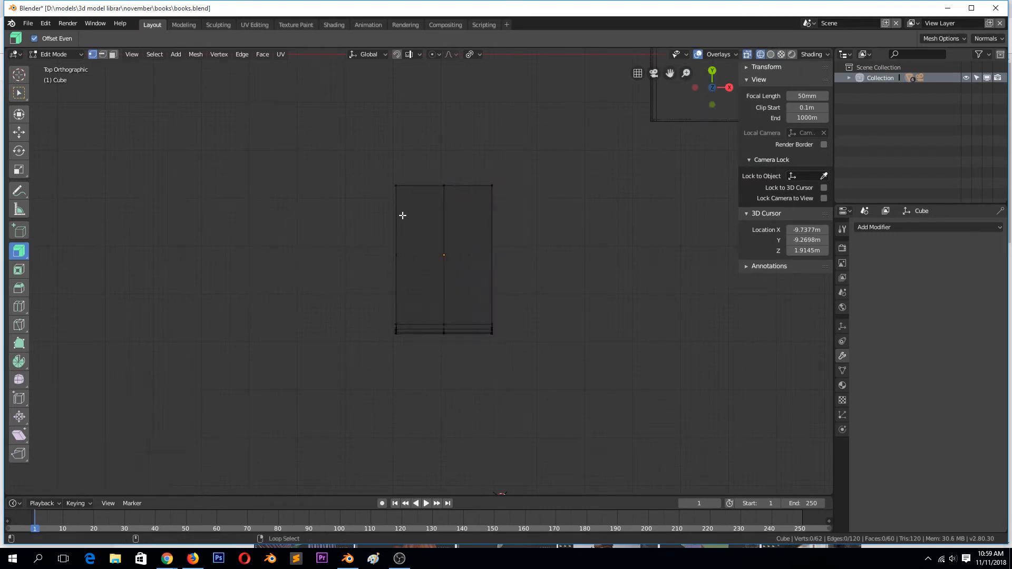
key("b")
mouse_move(370, 147)
left_mouse_down()
mouse_move(430, 367)
mouse_move(425, 424)
left_mouse_up()
key("z")
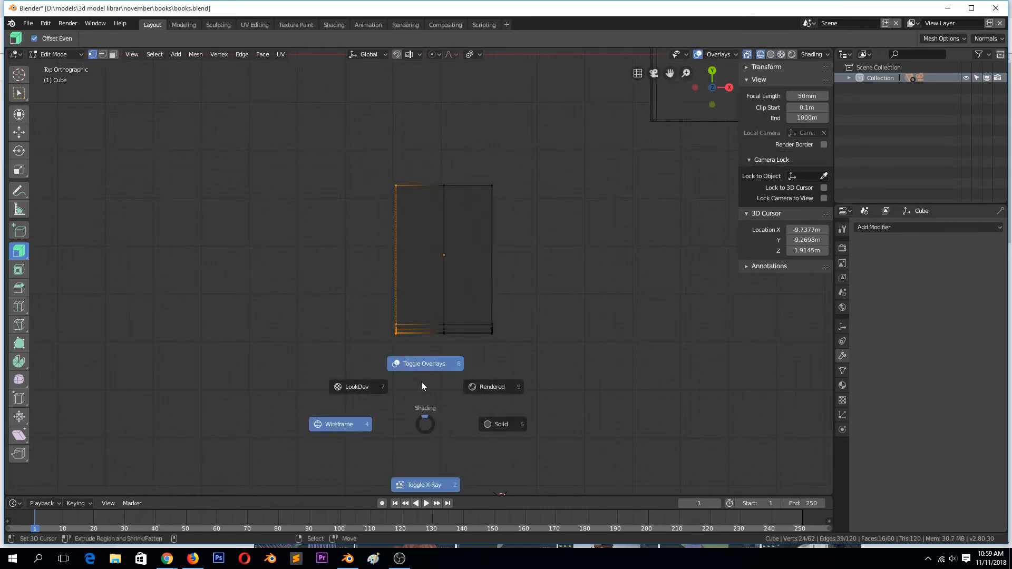
left_click(350, 424)
key("z")
left_click(423, 328)
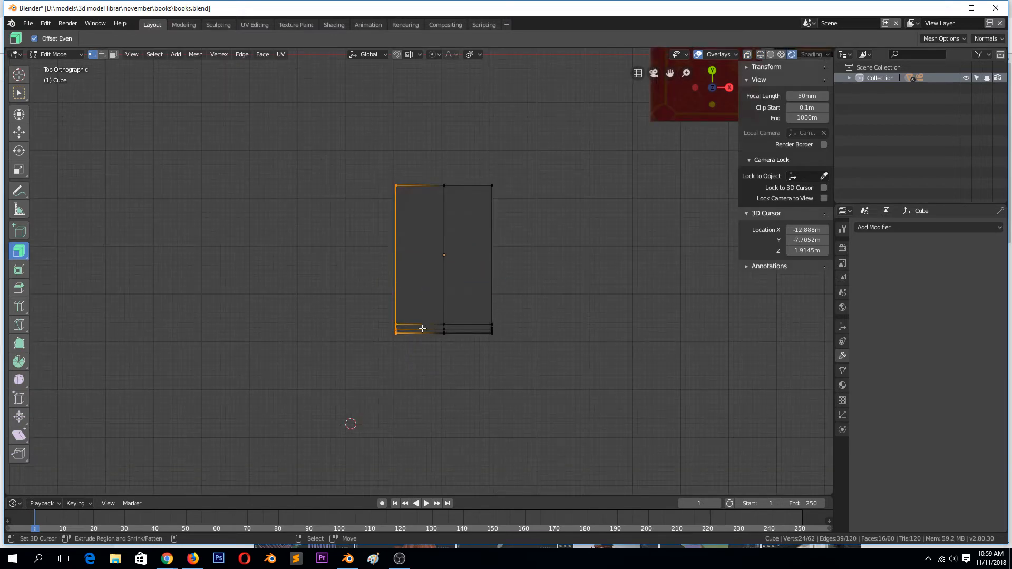
key("x")
left_click(422, 328)
Set the viewport shading back to Solid and reopen the half book in Edit Mode in a perspective view
key("Tab")
middle_click_drag(497, 367, 312, 277)
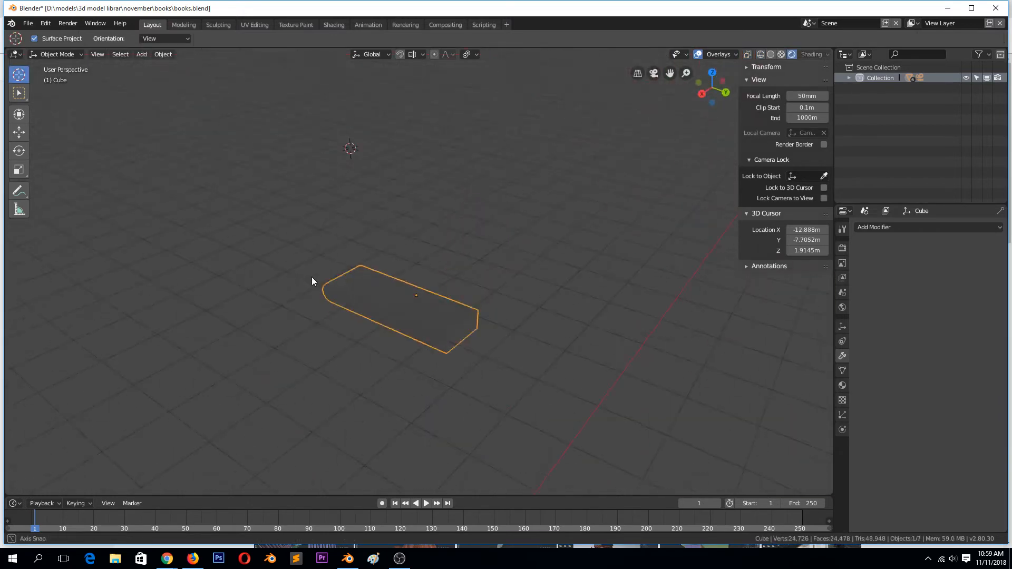
key("z")
left_click(372, 269)
scroll(352, 336, "up", 4)
key("Tab")
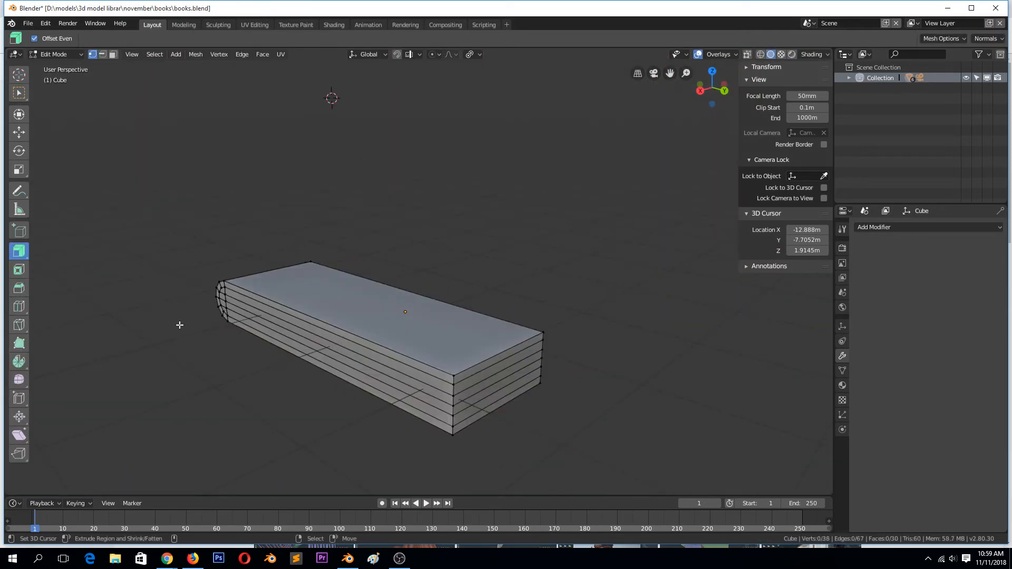
Select the middle face strips on the half book's closed end, long side and front edge, and extrude them along normals by 0.077
key("3")
right_click(227, 310, "ctrl")
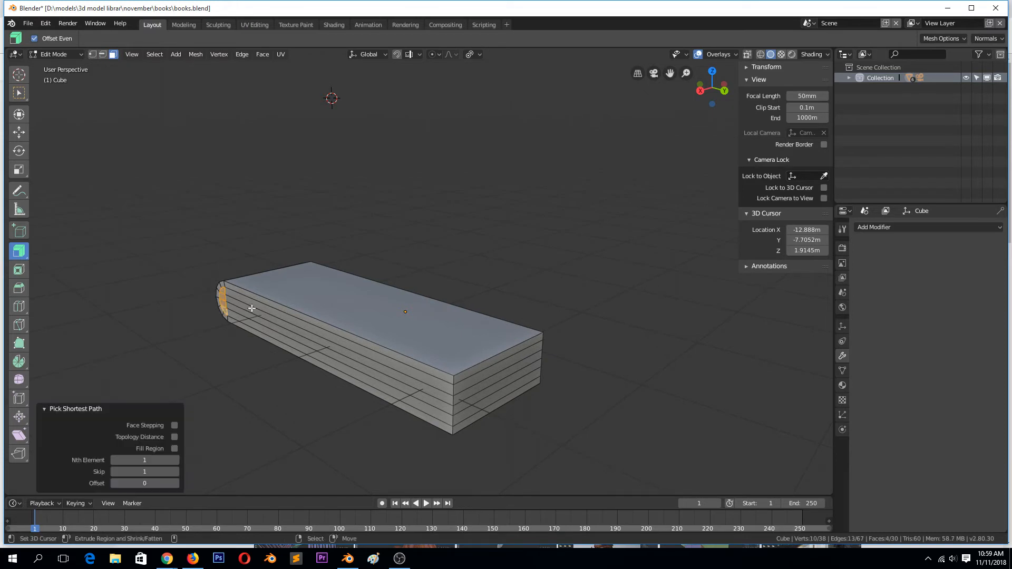
right_click(259, 307, "shift")
right_click(265, 332, "ctrl")
right_click(494, 374, "shift")
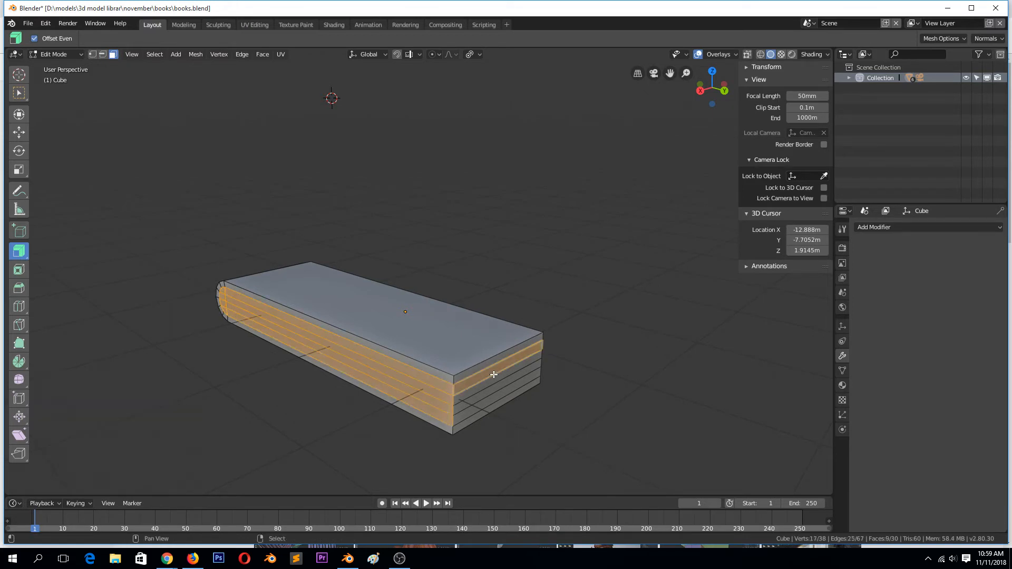
right_click(494, 401, "ctrl")
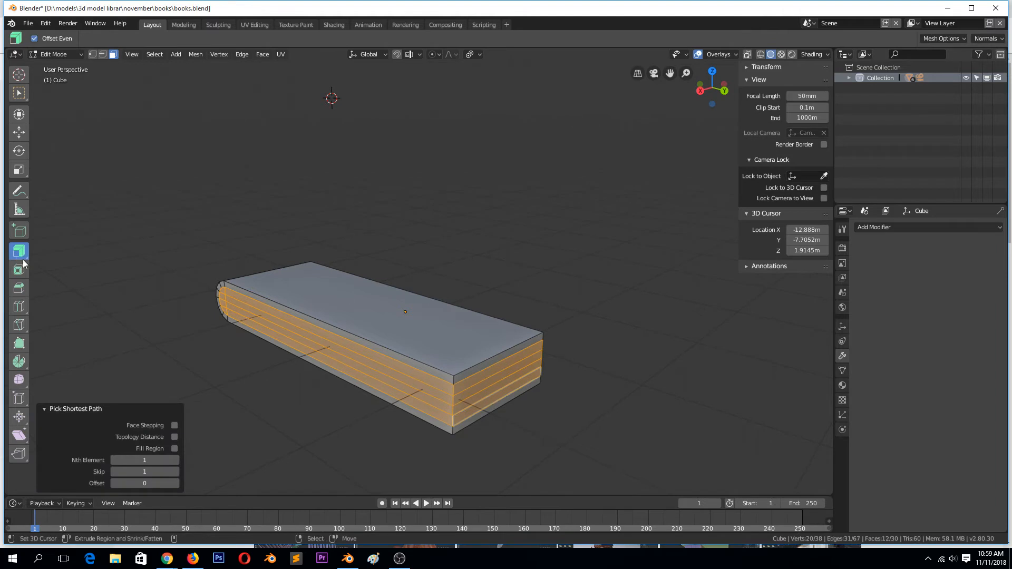
mouse_move(393, 375)
left_mouse_down()
mouse_move(394, 391)
mouse_move(409, 370)
left_mouse_up()
mouse_move(409, 371)
middle_mouse_down()
mouse_move(452, 373)
mouse_move(397, 364)
middle_mouse_up()
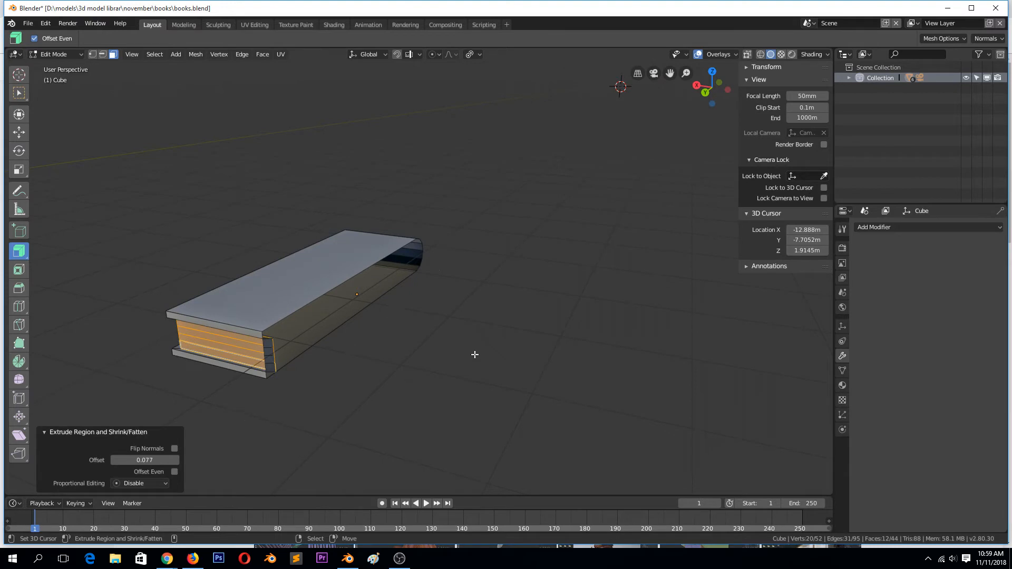
Examine the recessed page faces and the open cut side of the half book from several angles and in Object Mode
middle_click_drag(520, 390, 419, 392)
key("KP_1")
key("KP_3")
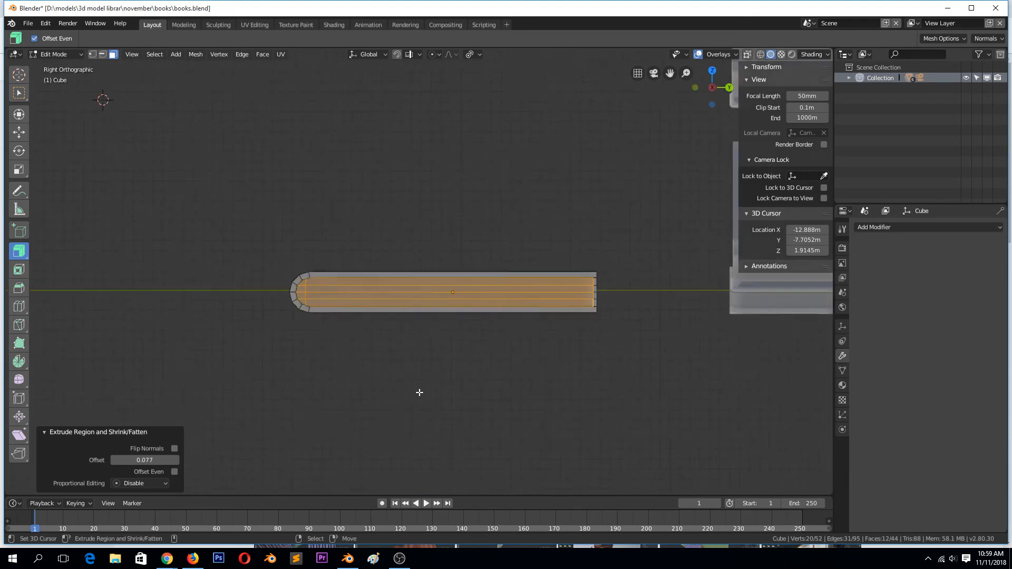
middle_click_drag(589, 253, 473, 260)
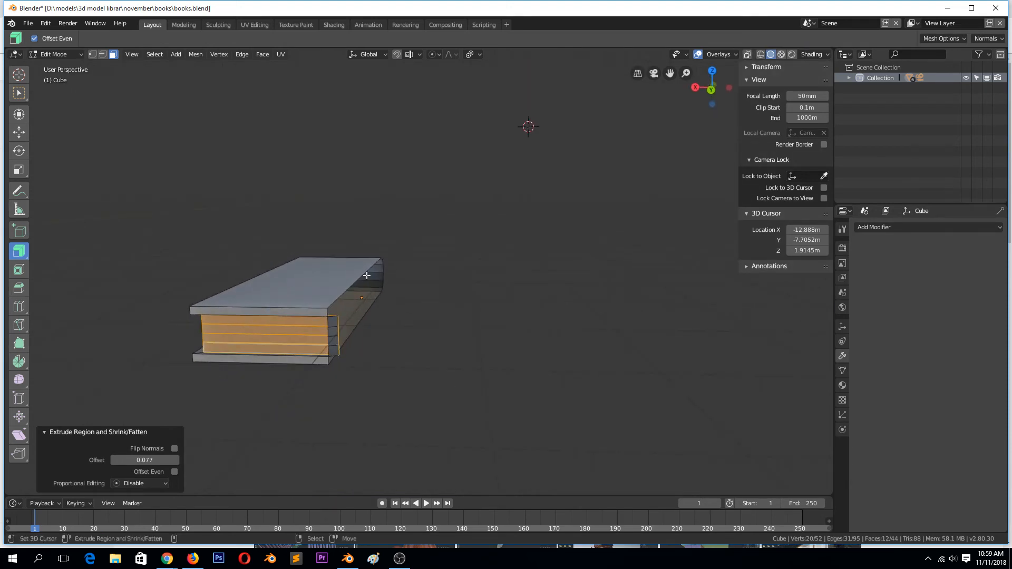
key("Tab")
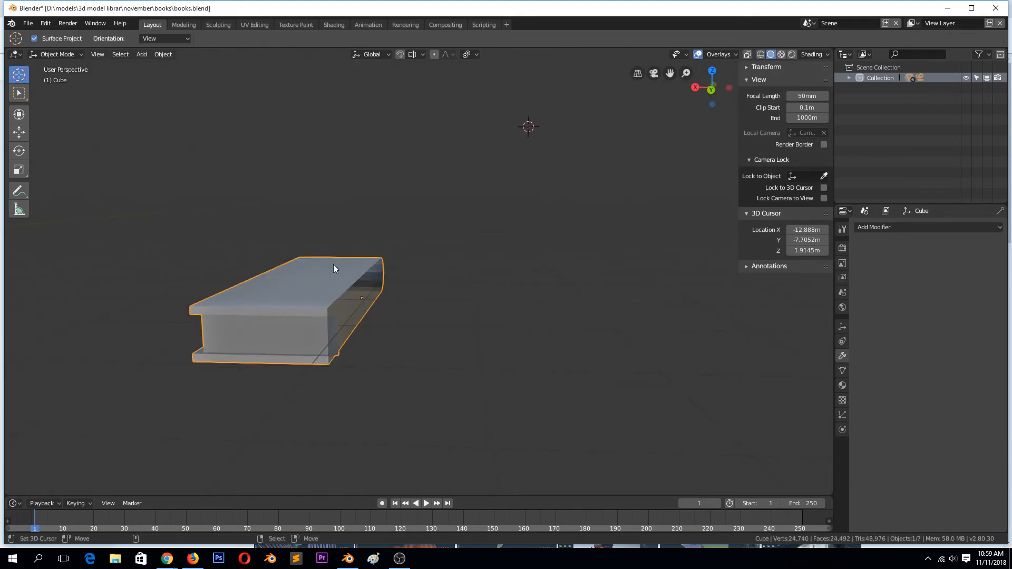
key("Tab")
In wireframe top view, box-select the vertices along the half book's cut side and flatten them by scaling to 0 along X
key("KP_3")
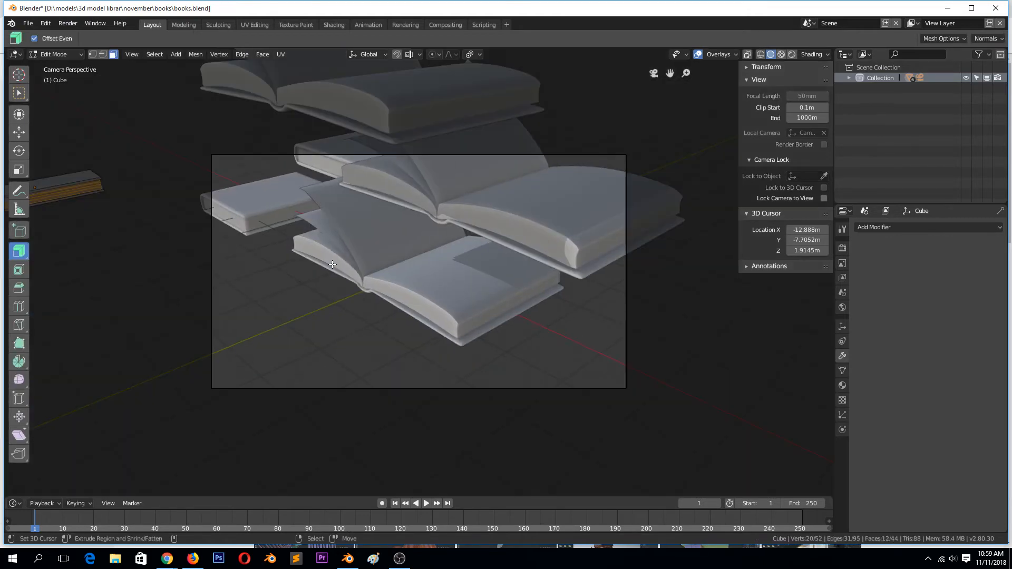
key("KP_1")
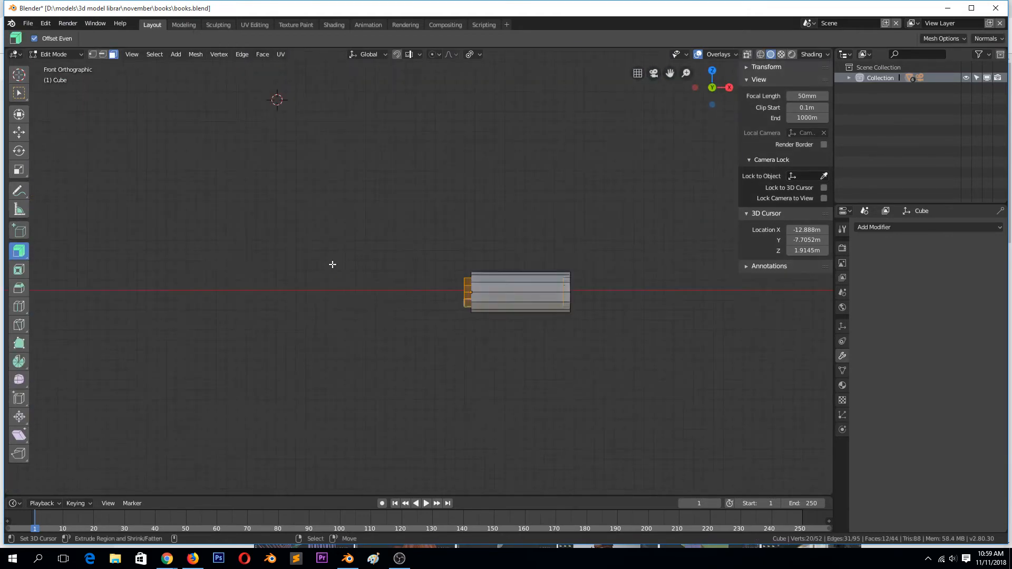
key("KP_7")
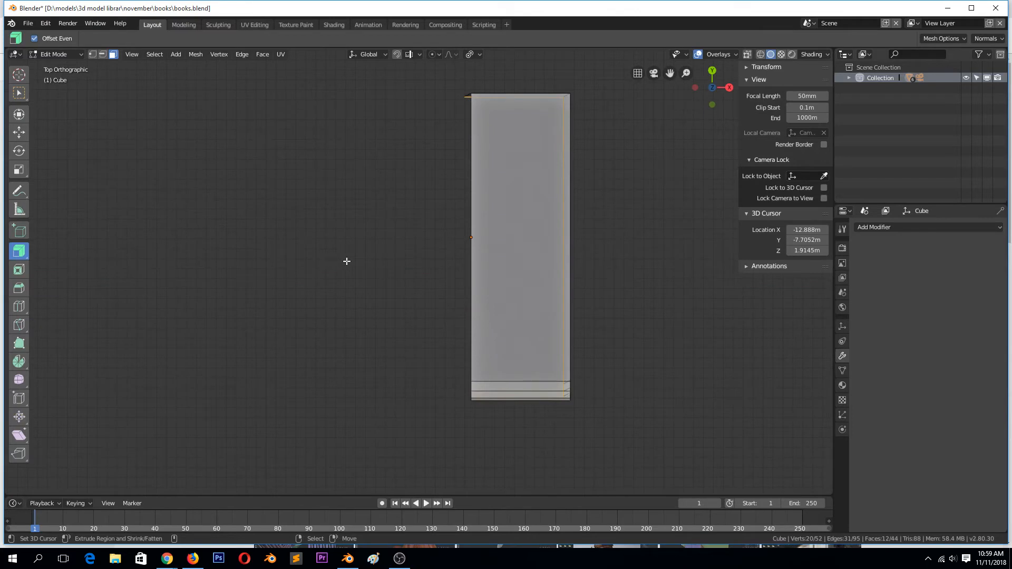
left_click(288, 264)
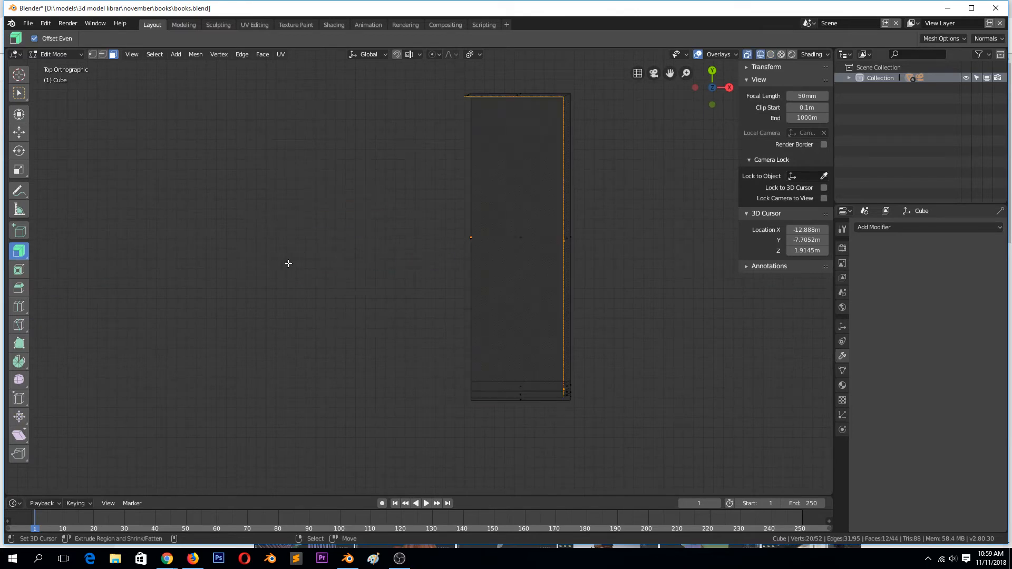
key("1")
scroll(475, 112, "down", 1)
key("alt+a")
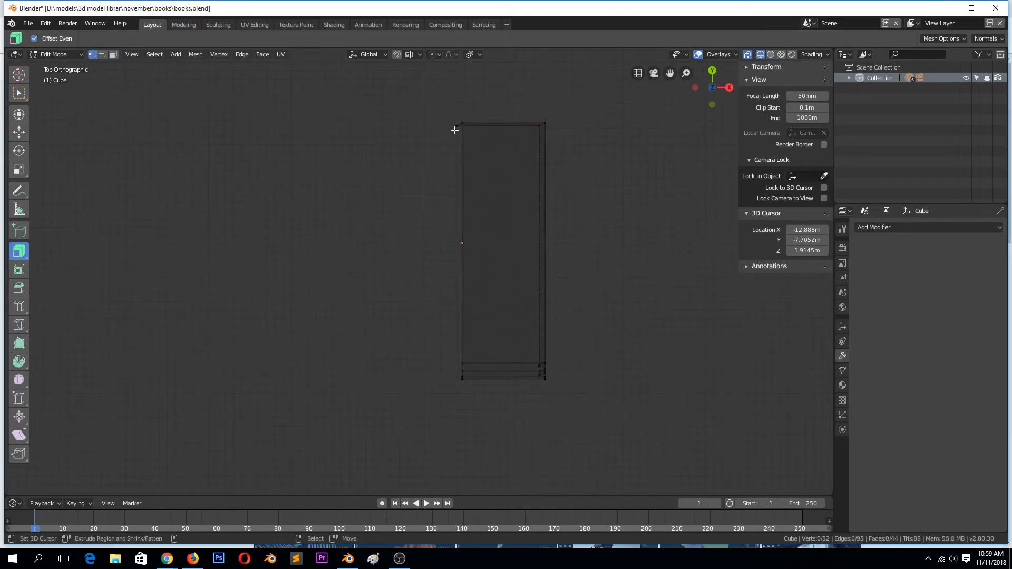
key("b")
left_click_drag(443, 101, 482, 454)
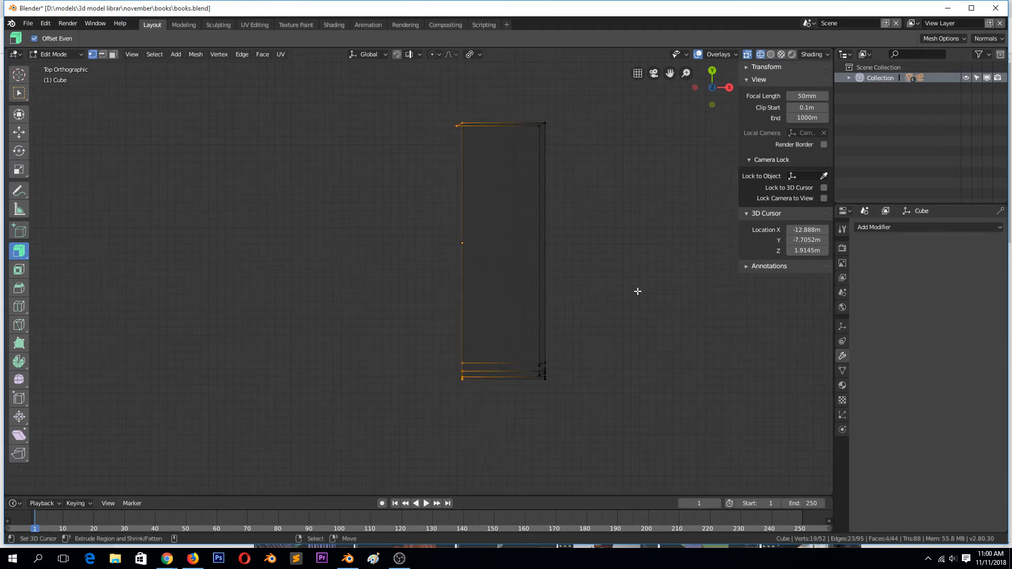
type("sx0")
key("Return")
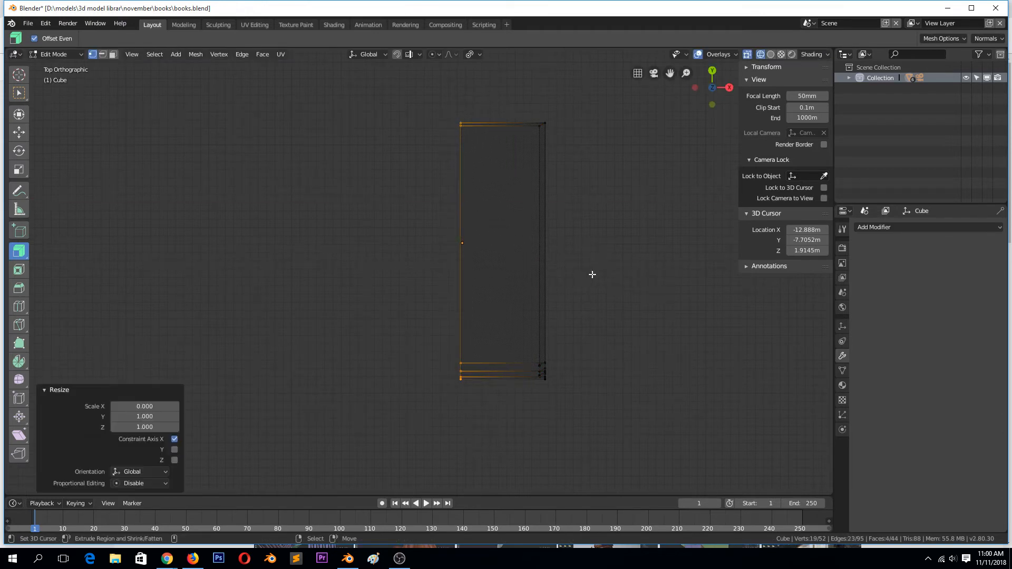
Select the strip of four narrow faces on the half book's cut side and delete them
middle_click_drag(203, 393, 513, 335)
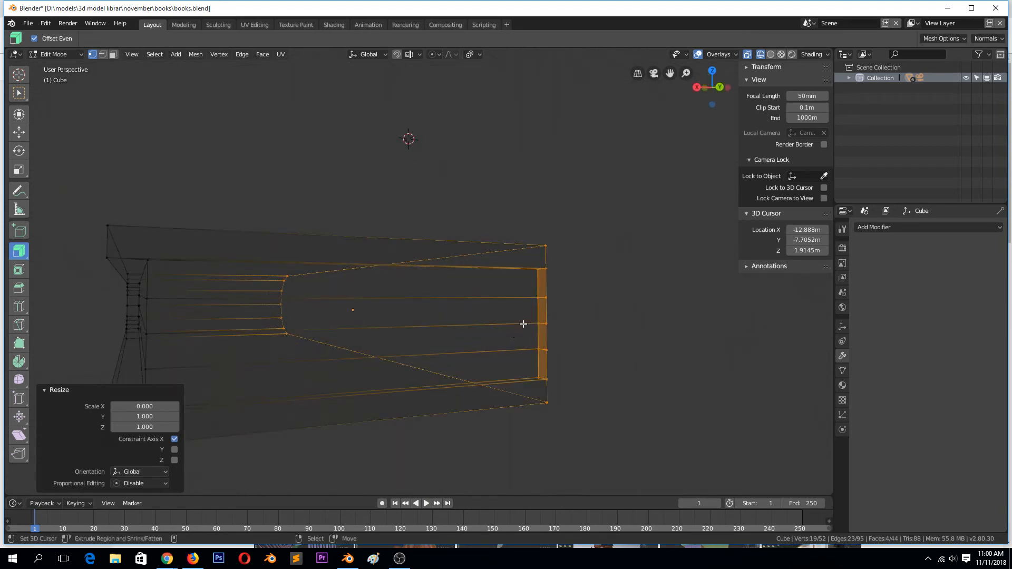
key("3")
left_click(543, 283)
left_click(546, 369, "ctrl")
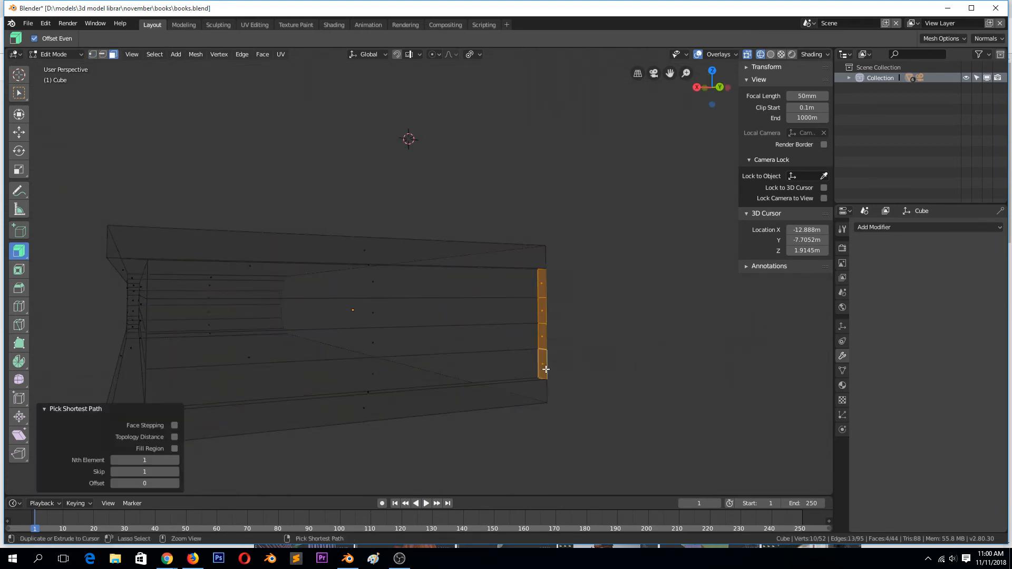
key("z")
left_click(486, 369)
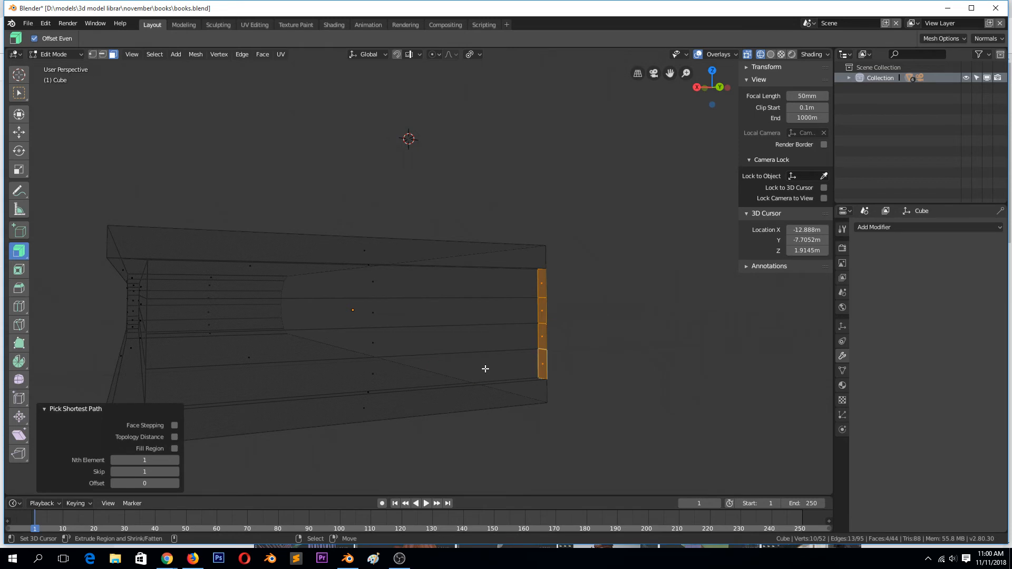
key("x")
left_click(482, 382)
Return to Object Mode with Solid shading and add a Mirror modifier on the X axis to complete the book
key("Tab")
key("z")
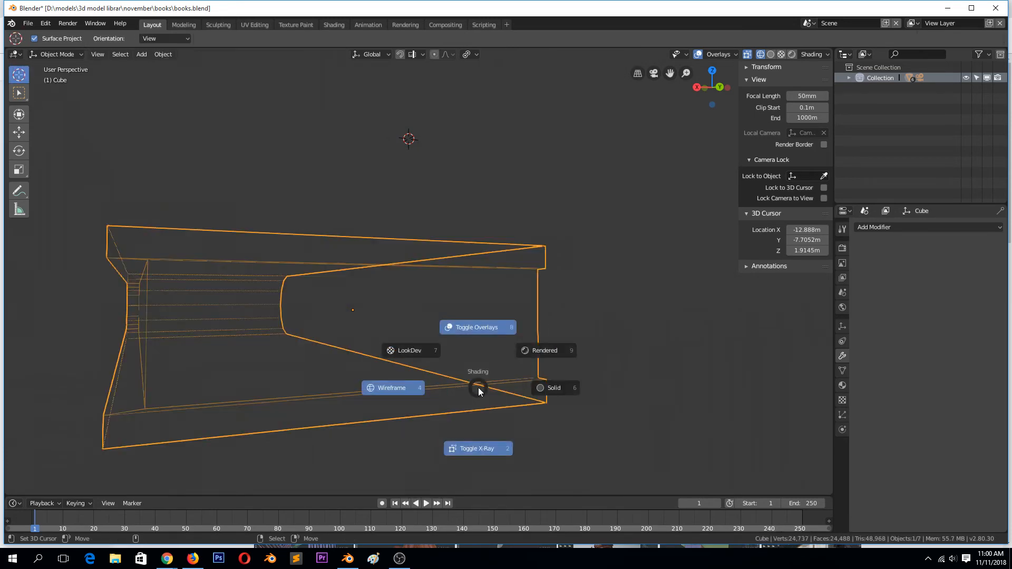
left_click(542, 381)
mouse_move(542, 380)
middle_mouse_down()
mouse_move(482, 405)
mouse_move(506, 393)
middle_mouse_up()
left_click(943, 228)
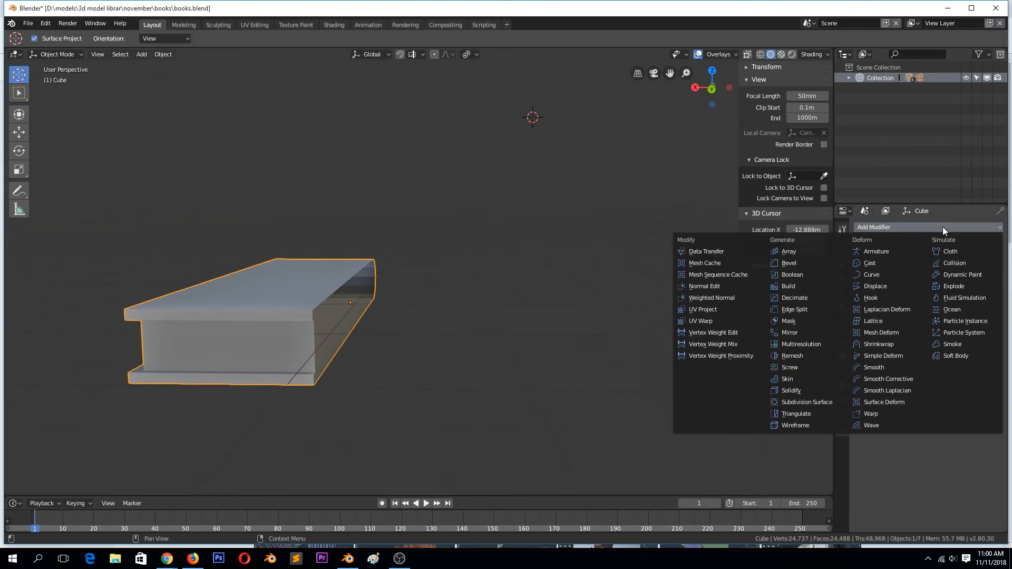
left_click(807, 333)
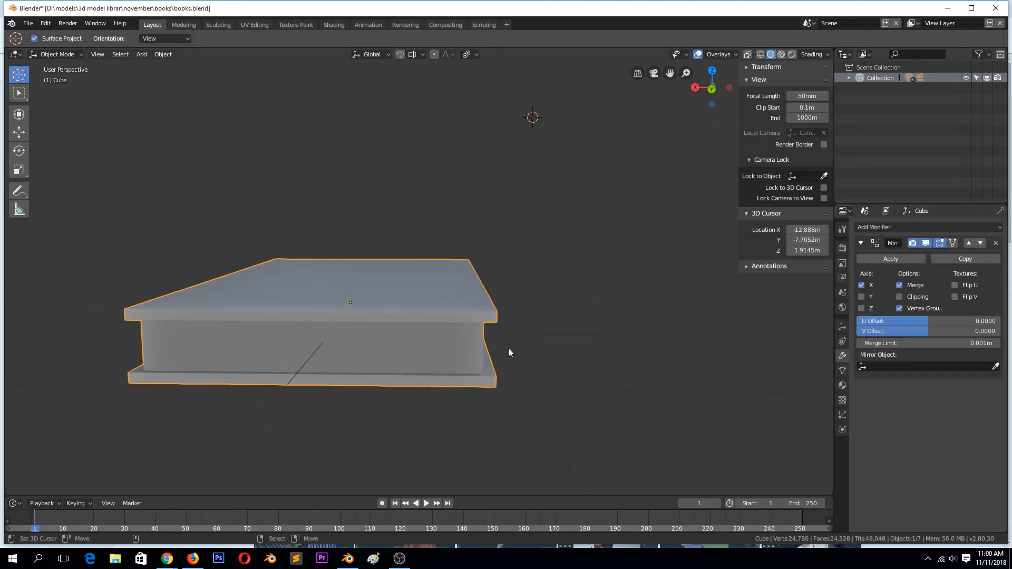
Scale the mirrored book by about 1.755 along the X axis and apply its rotation and scale
middle_click_drag(508, 350, 632, 353)
key("s")
key("x")
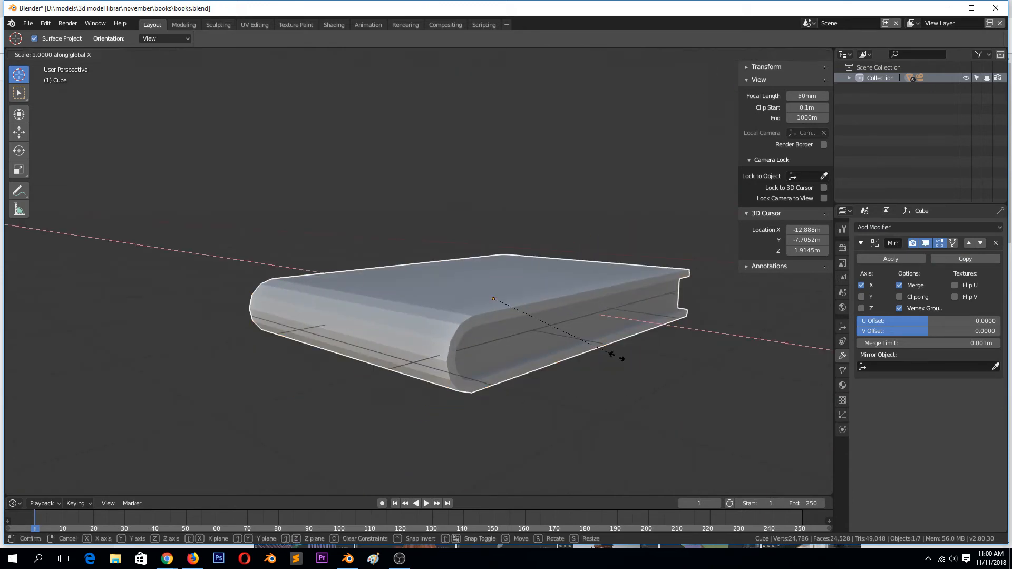
left_click(707, 406)
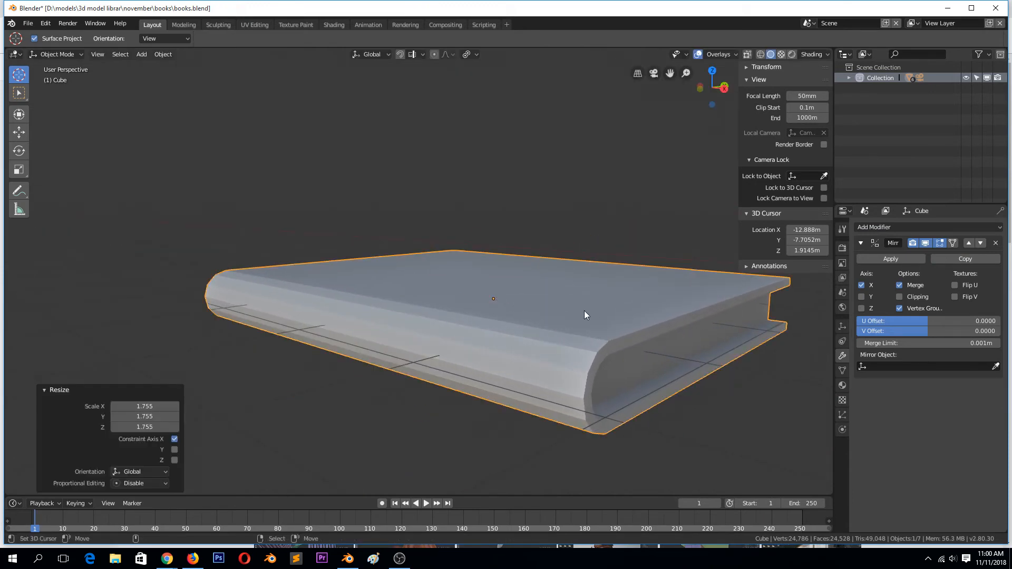
key("ctrl+a")
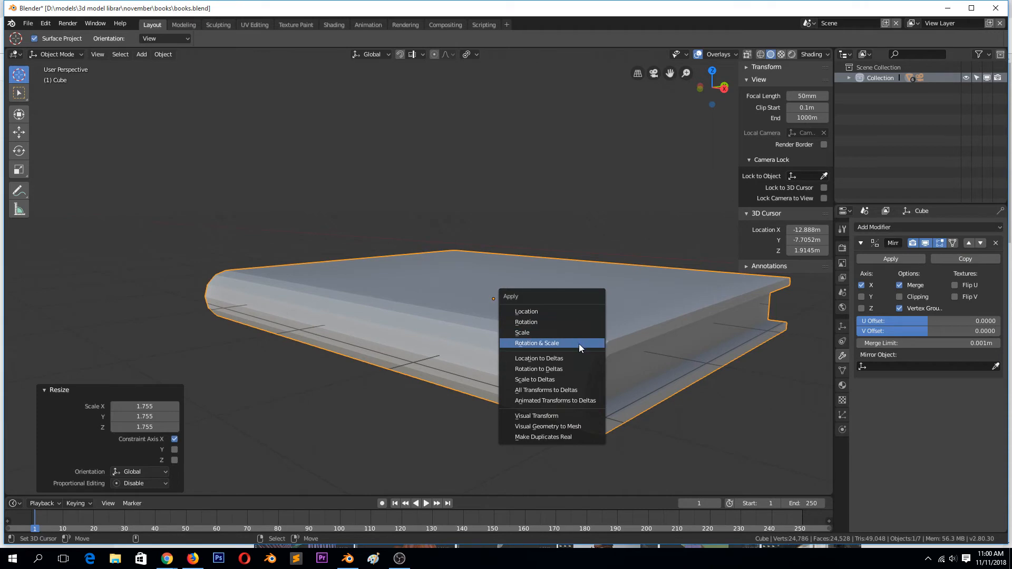
left_click(580, 343)
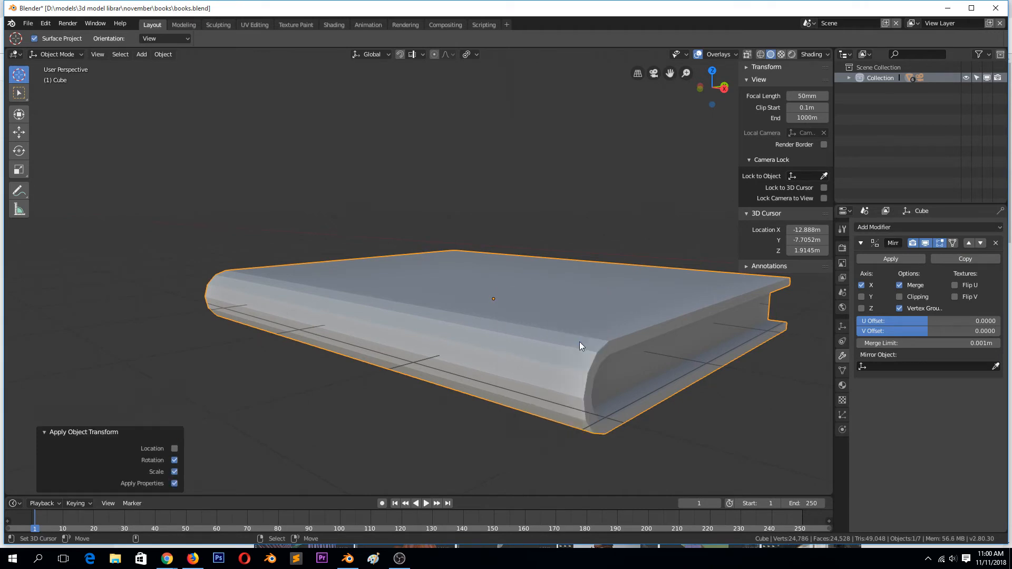
middle_click_drag(605, 319, 517, 311)
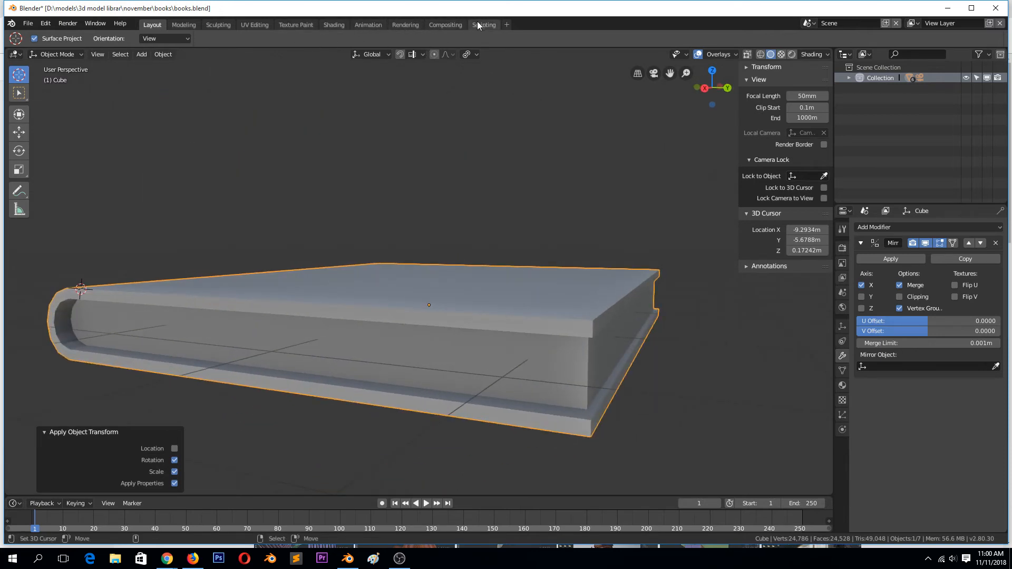
Switch to the Shading workspace and frame the selected new book in the viewport
left_click(334, 24)
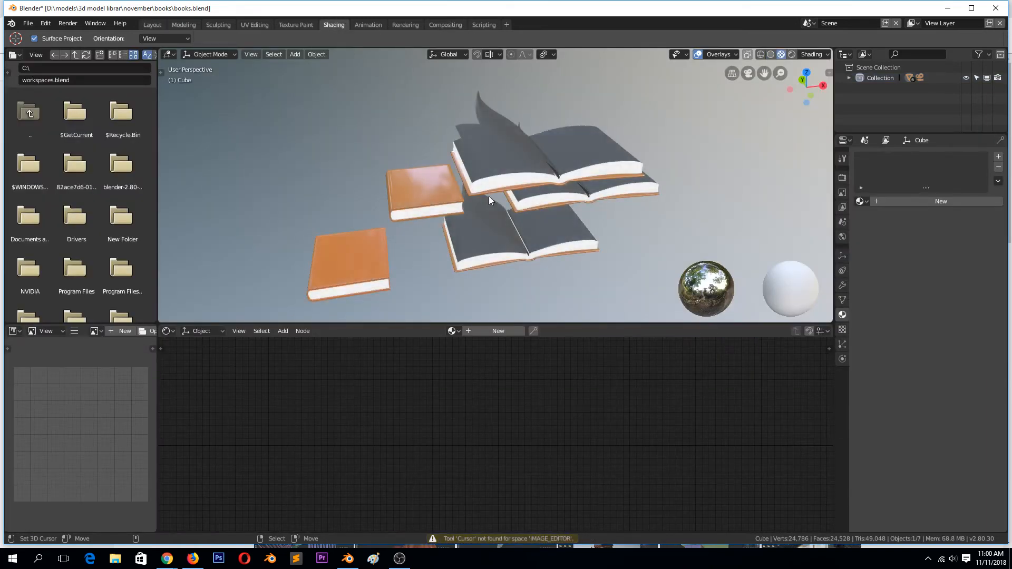
left_click(382, 272)
scroll(392, 271, "down", 4)
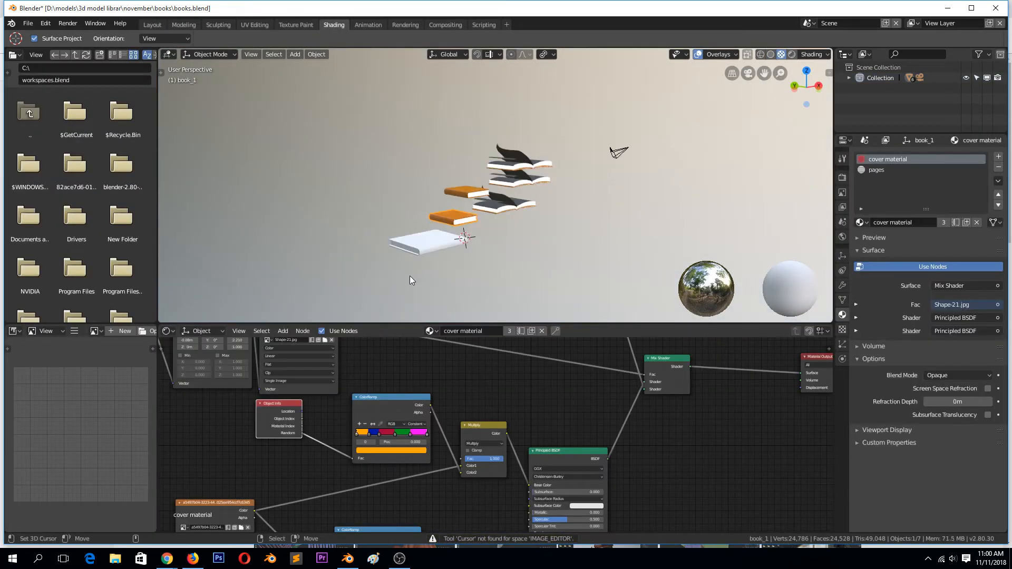
key("KP_Decimal")
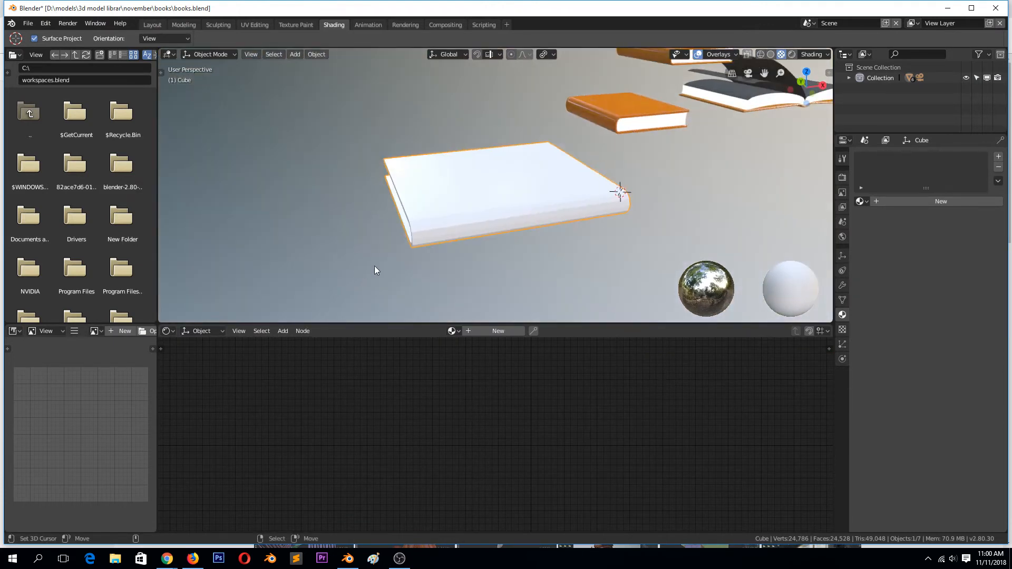
middle_click_drag(375, 270, 517, 248)
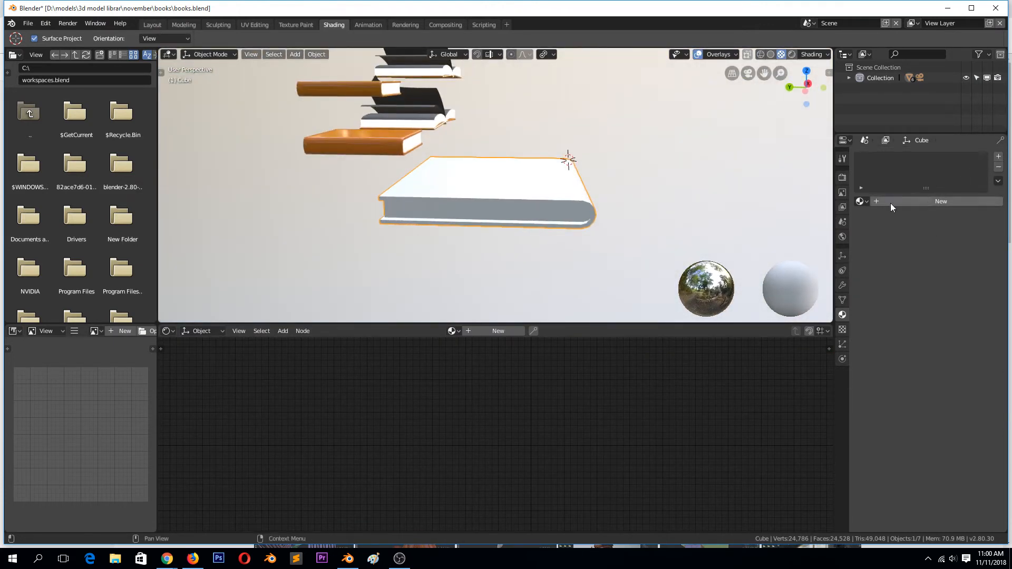
Add two material slots to the new book and create a material named cover in the first slot
left_click(998, 157)
left_click(999, 158)
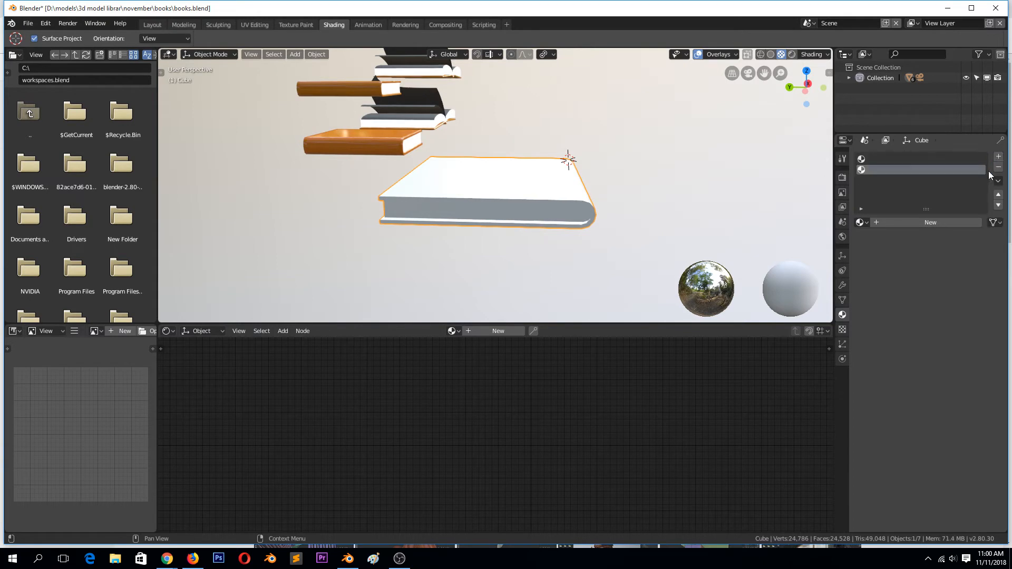
left_click(907, 159)
left_click(928, 223)
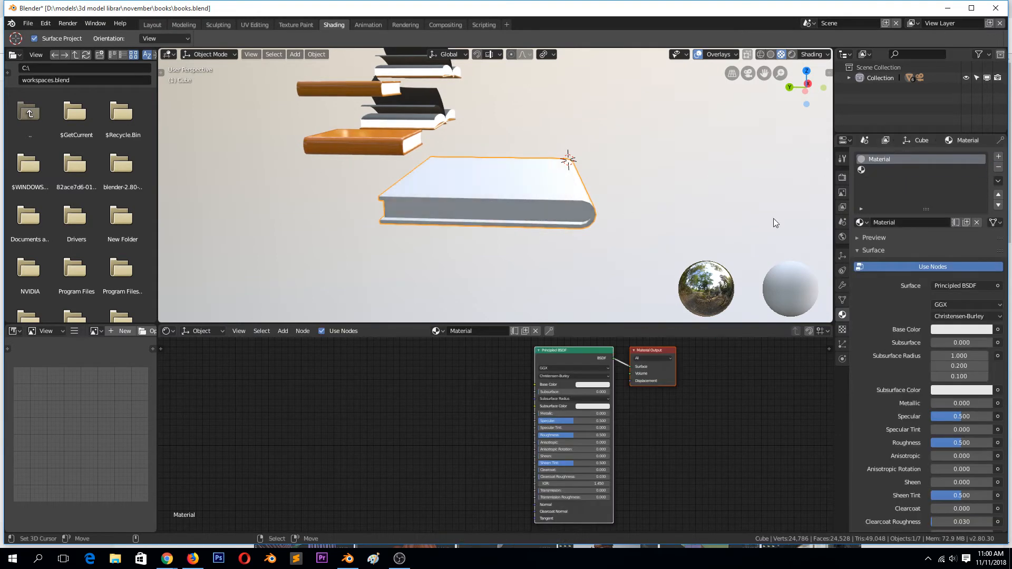
left_click(924, 224)
type("cover")
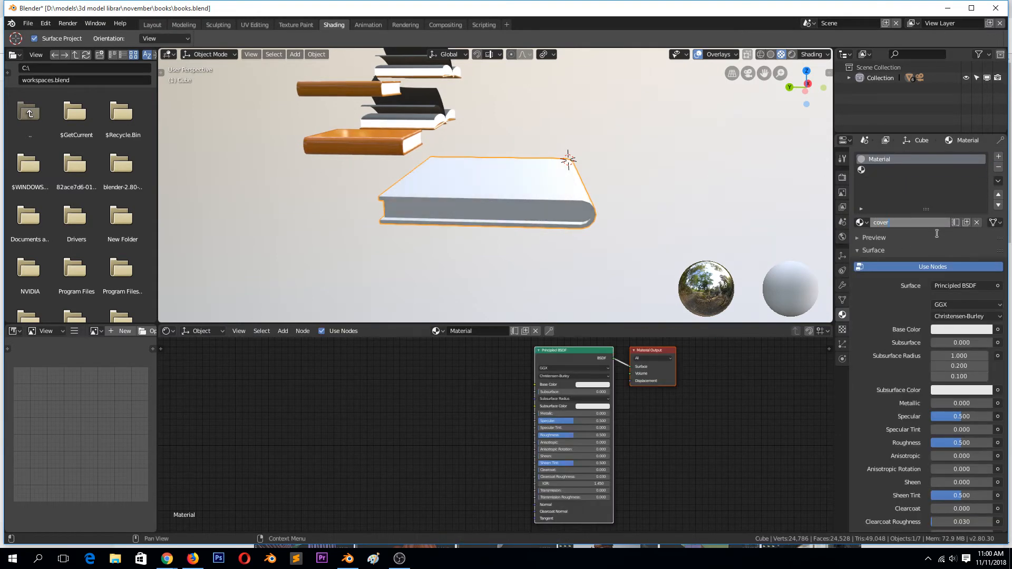
key("Return")
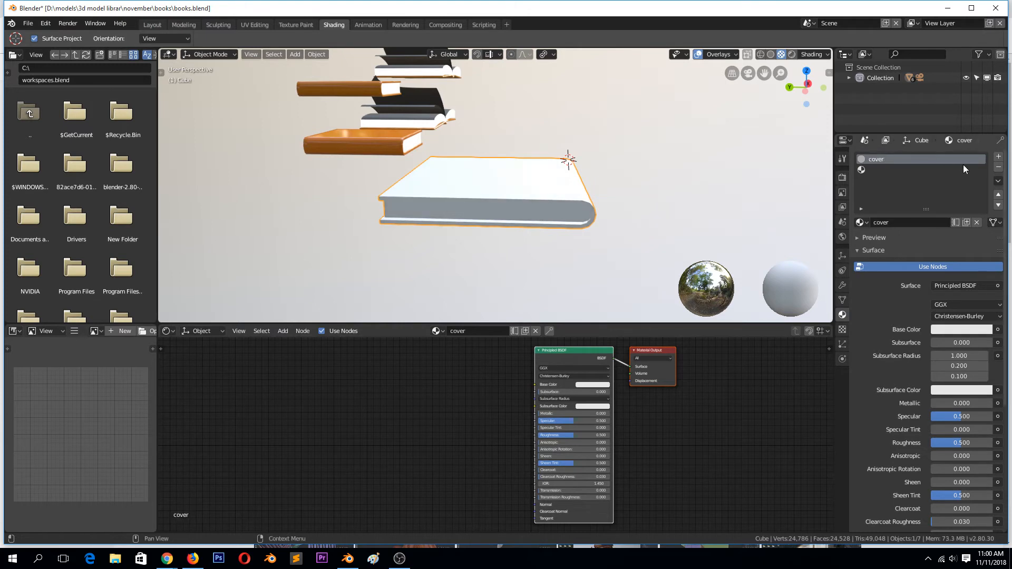
Create a material named pages in the book's second material slot
left_click(905, 170)
left_click(905, 224)
double_click(916, 229)
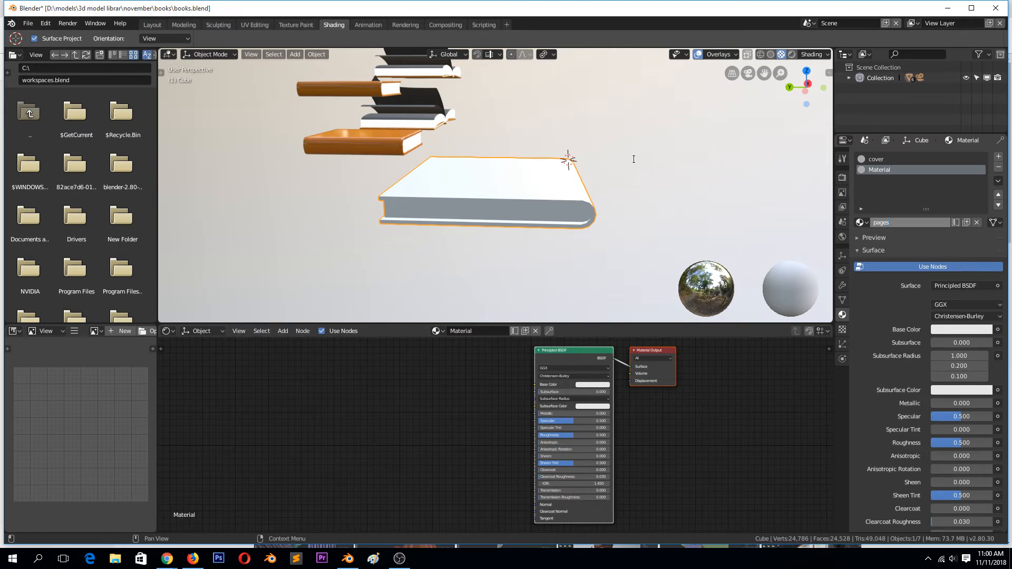
key("Return")
Select all recessed page faces on the book's end and long side in Edit Mode and assign the pages material to them
scroll(569, 199, "up", 4)
key("Tab")
middle_click_drag(529, 200, 698, 193)
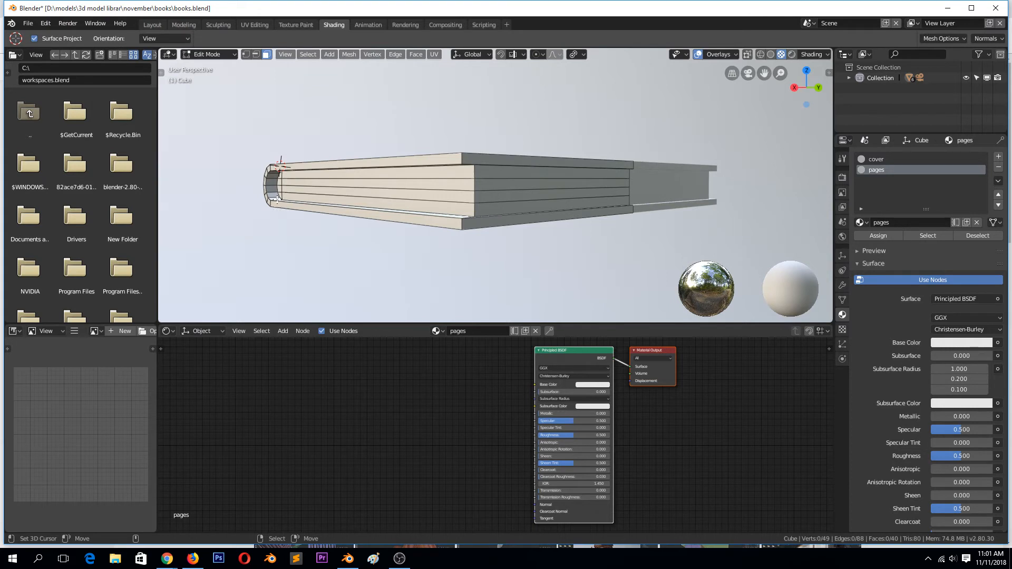
left_click(283, 182)
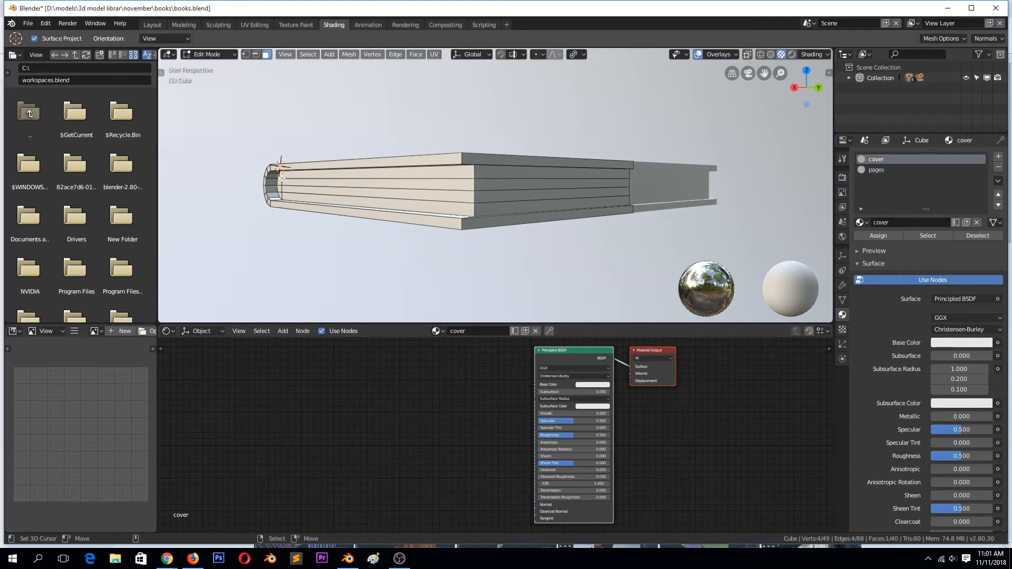
left_click(331, 184, "ctrl")
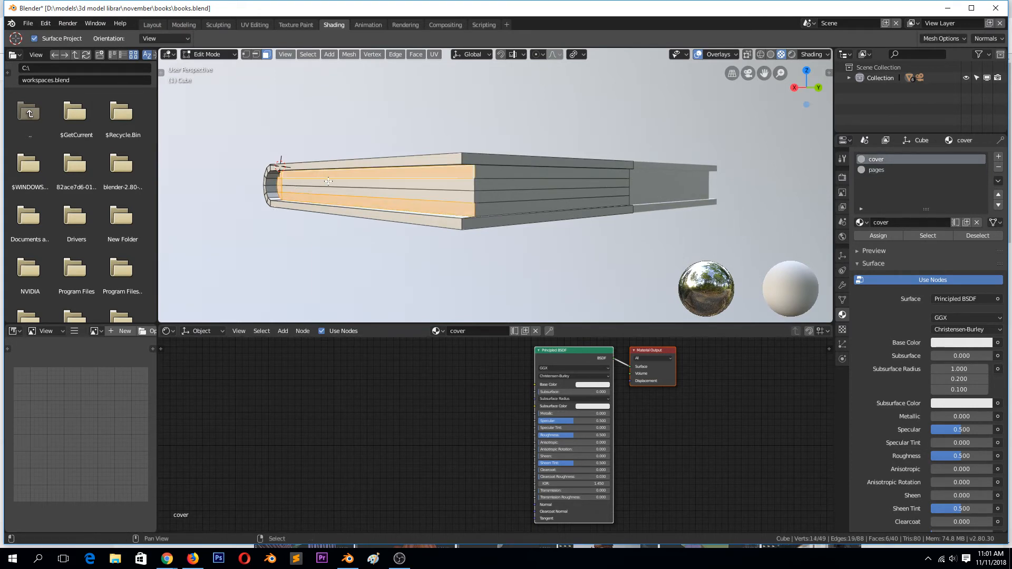
left_click(520, 167, "ctrl")
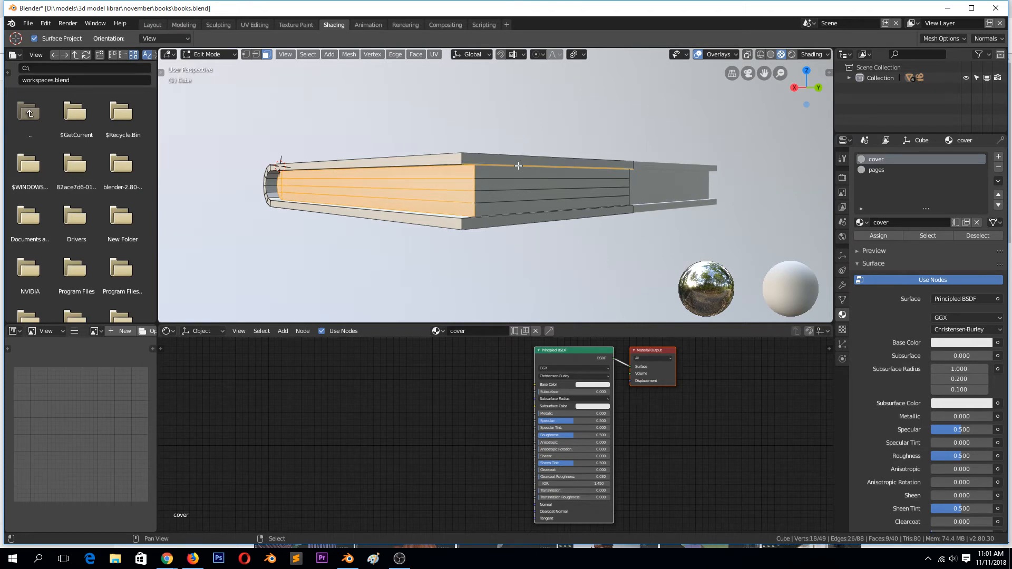
left_click(520, 185, "ctrl")
left_click(520, 206, "ctrl")
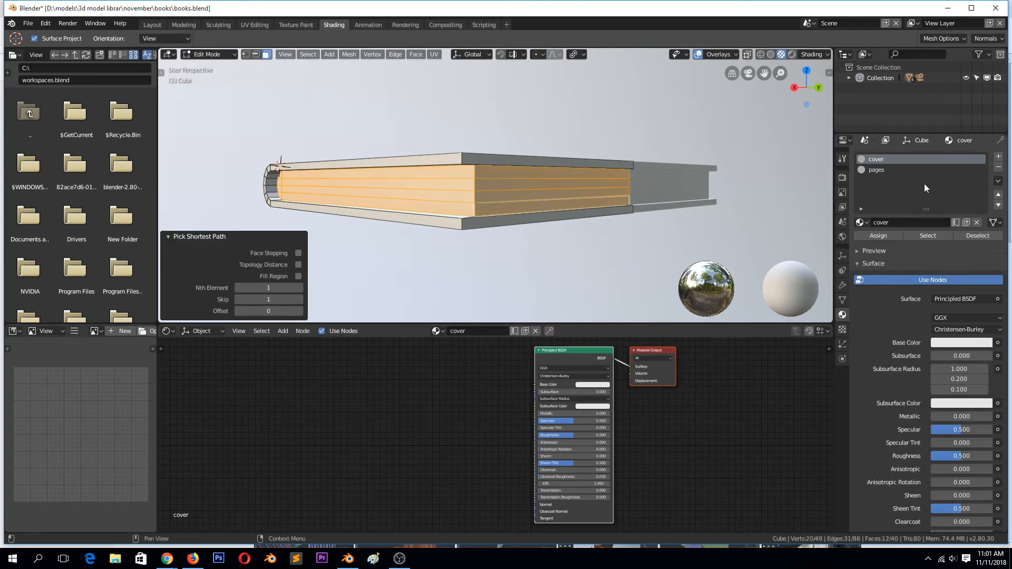
left_click(877, 170)
left_click(882, 236)
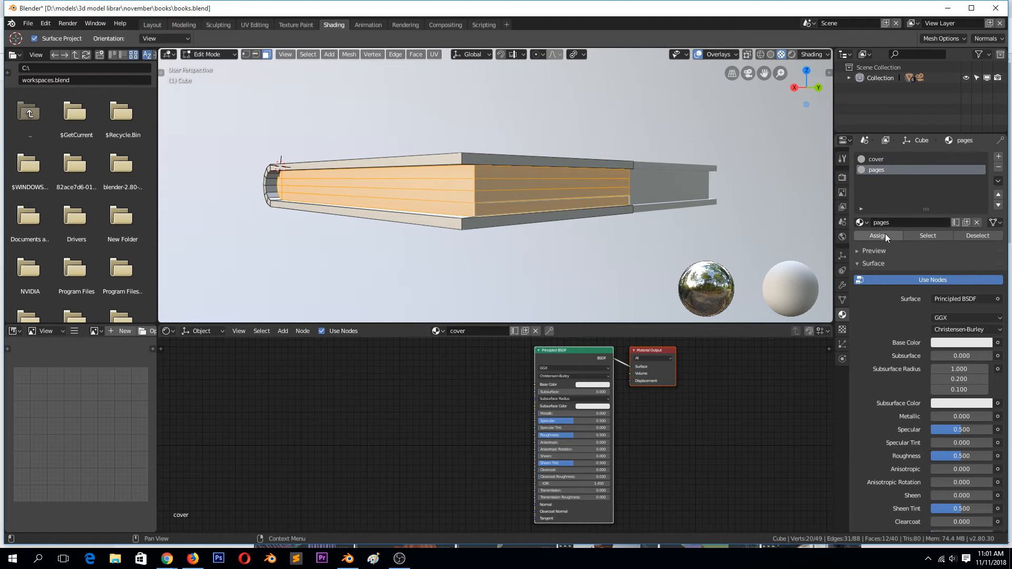
key("Tab")
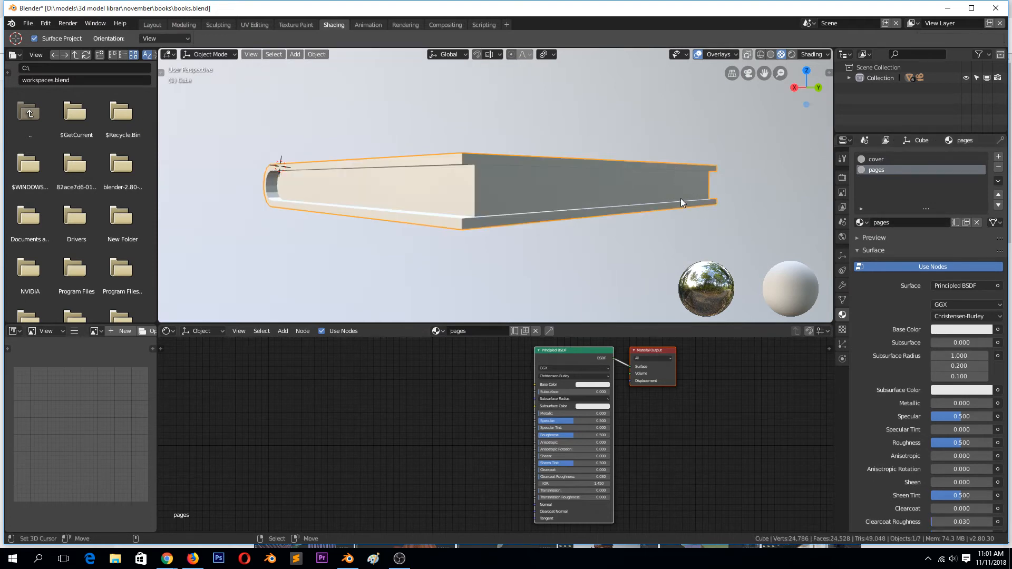
middle_click_drag(431, 175, 452, 199)
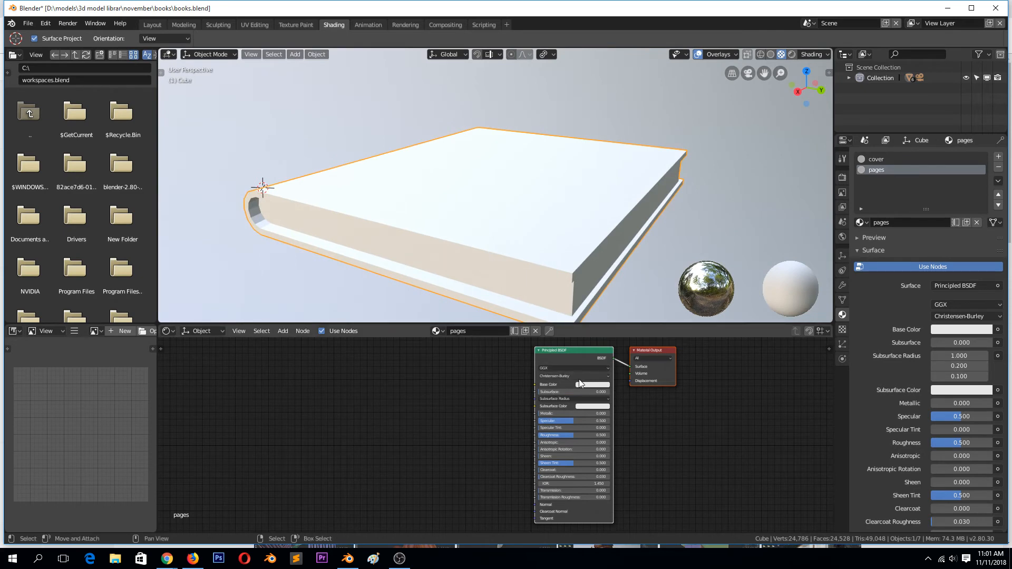
Set the pages material's base color to orange-red and the cover material's base color to blue
left_click(593, 384)
left_click_drag(608, 331, 624, 333)
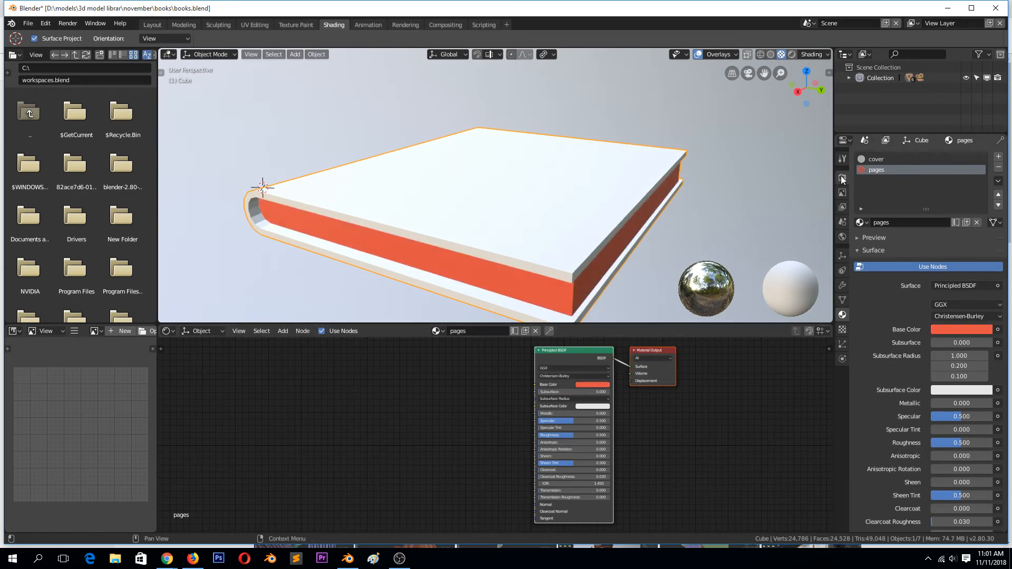
left_click(877, 159)
left_click(593, 385)
left_click(615, 299)
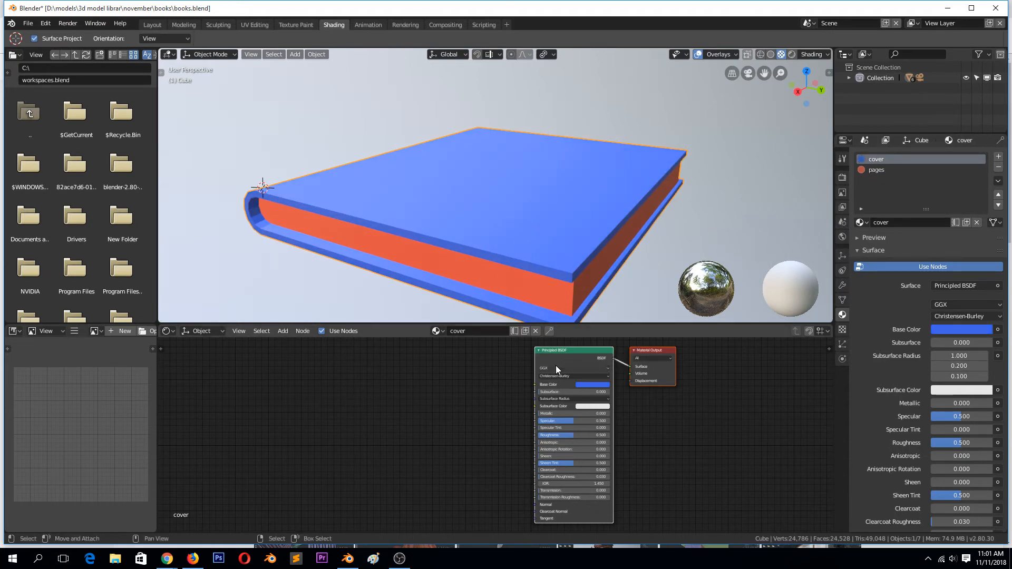
UV unwrap the book's entire mesh with Smart UV Project at the default settings and return to Object Mode
key("Tab")
key("a")
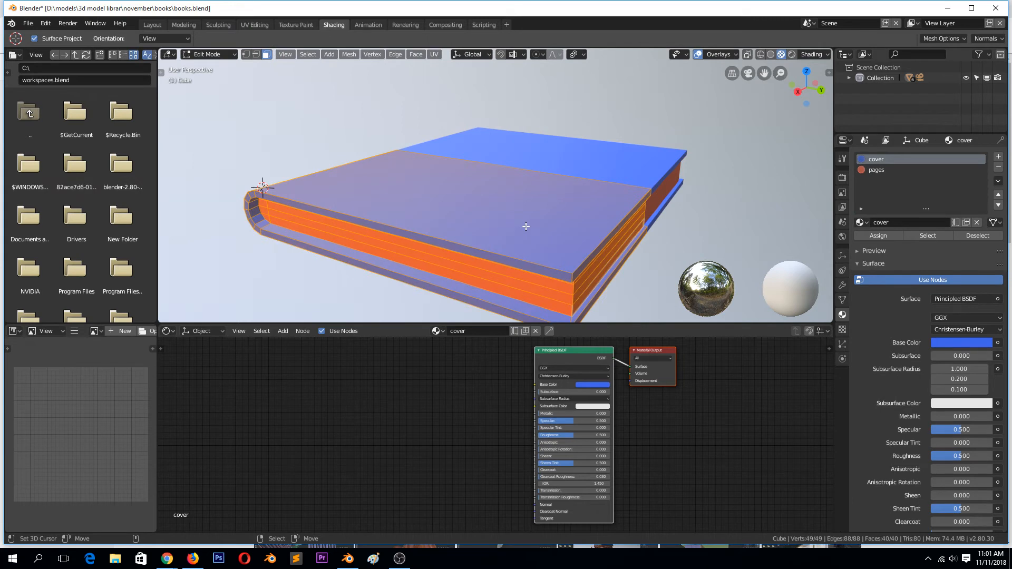
key("u")
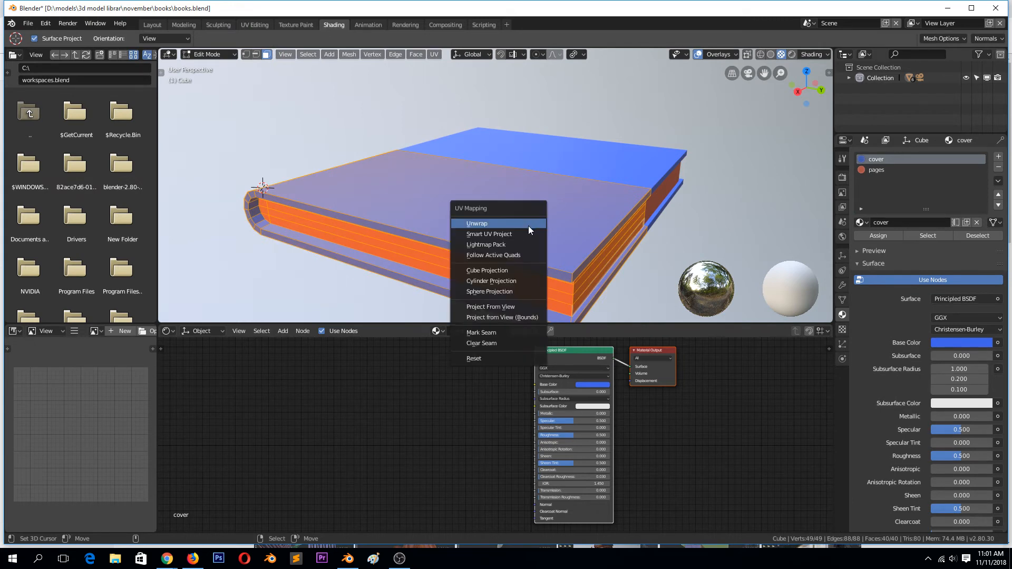
left_click(530, 232)
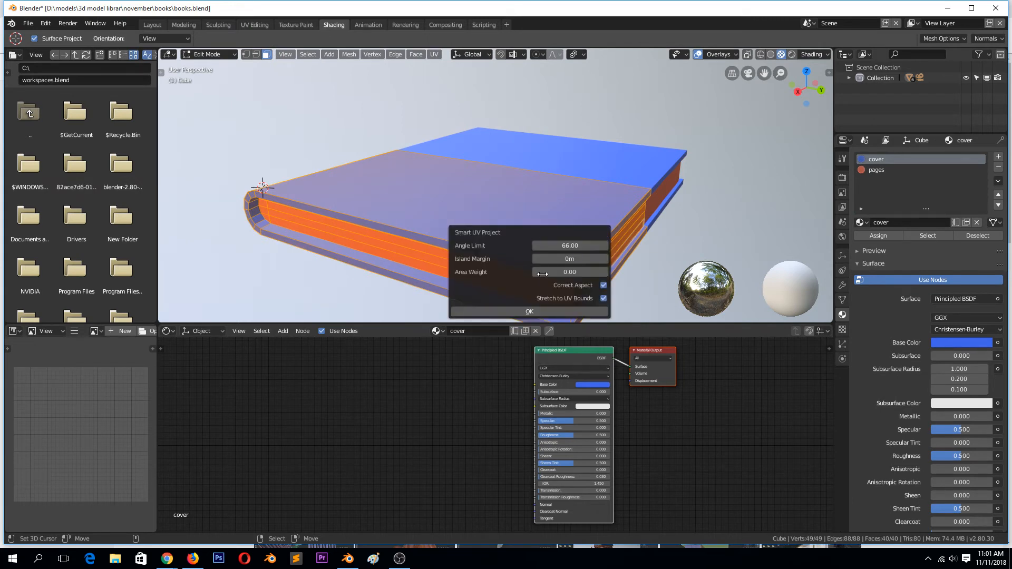
left_click(549, 314)
key("Tab")
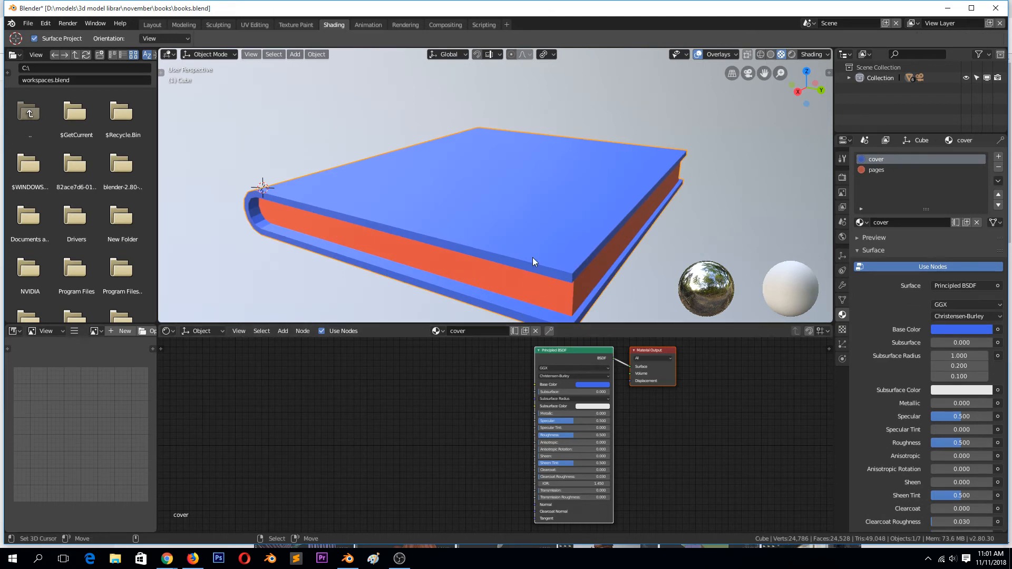
scroll(535, 256, "down", 2)
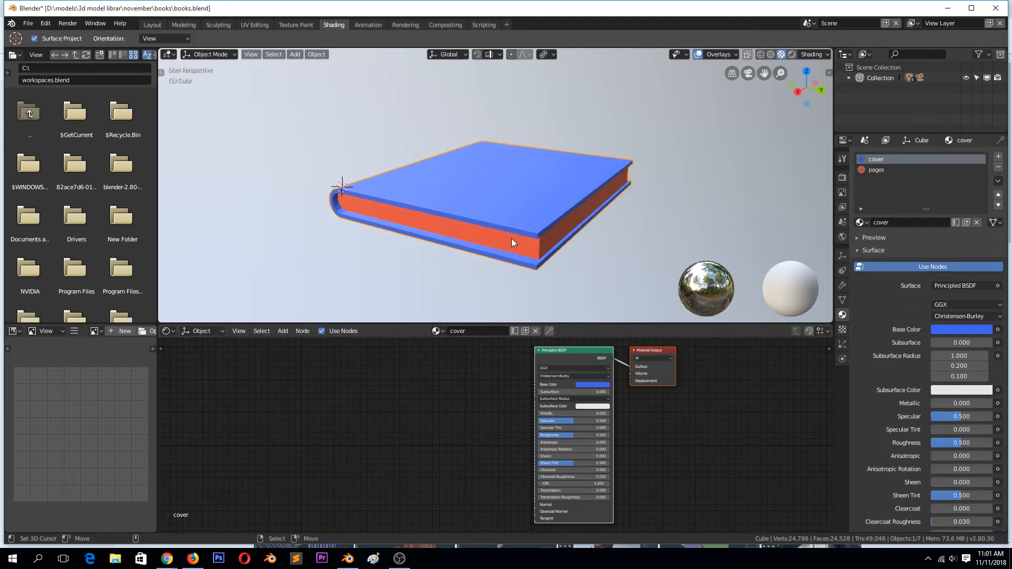
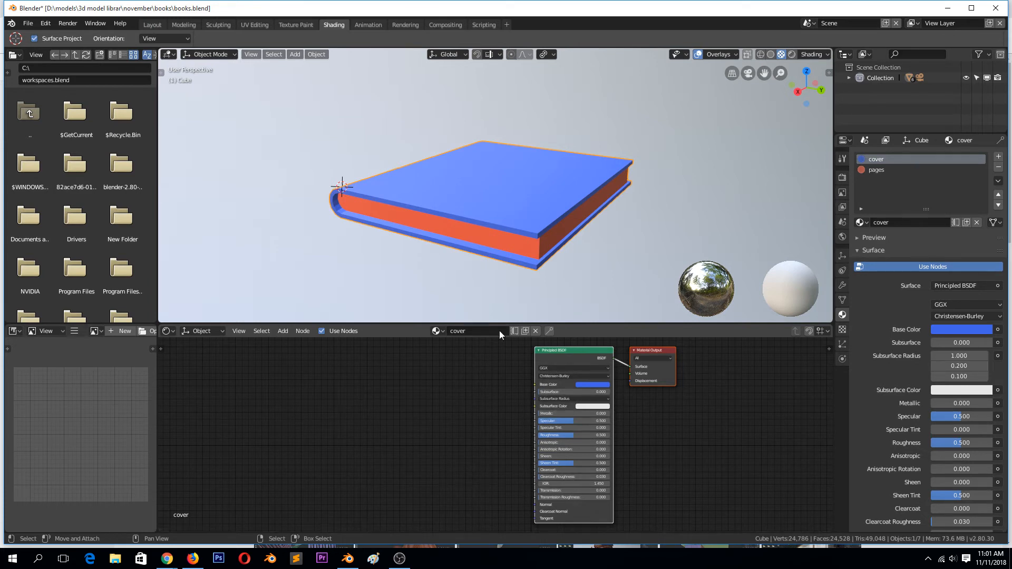
Switch the viewport to rendered shading and place five copies of the closed patterned book around the new blue book
scroll(603, 165, "down", 8)
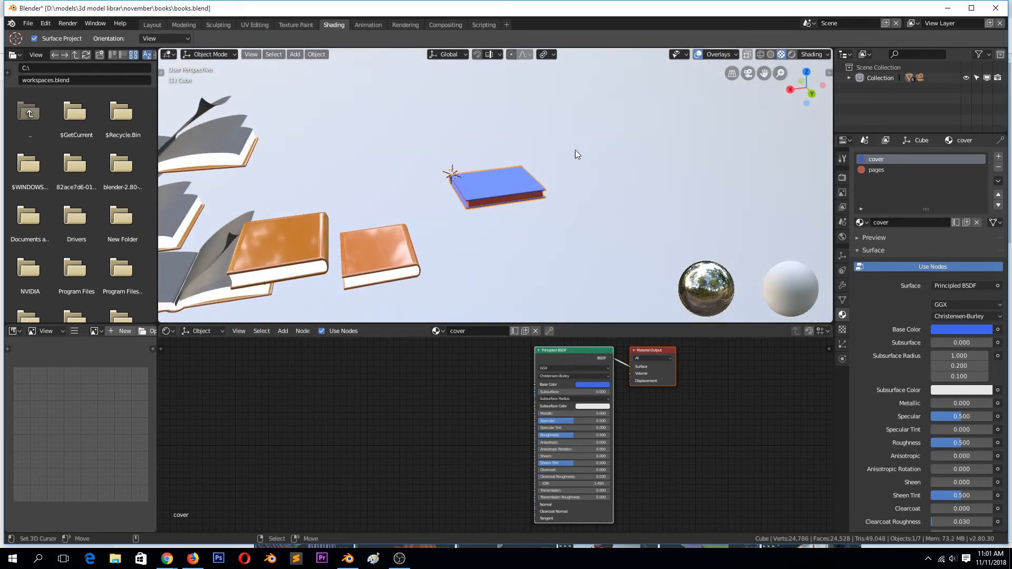
left_click(793, 55)
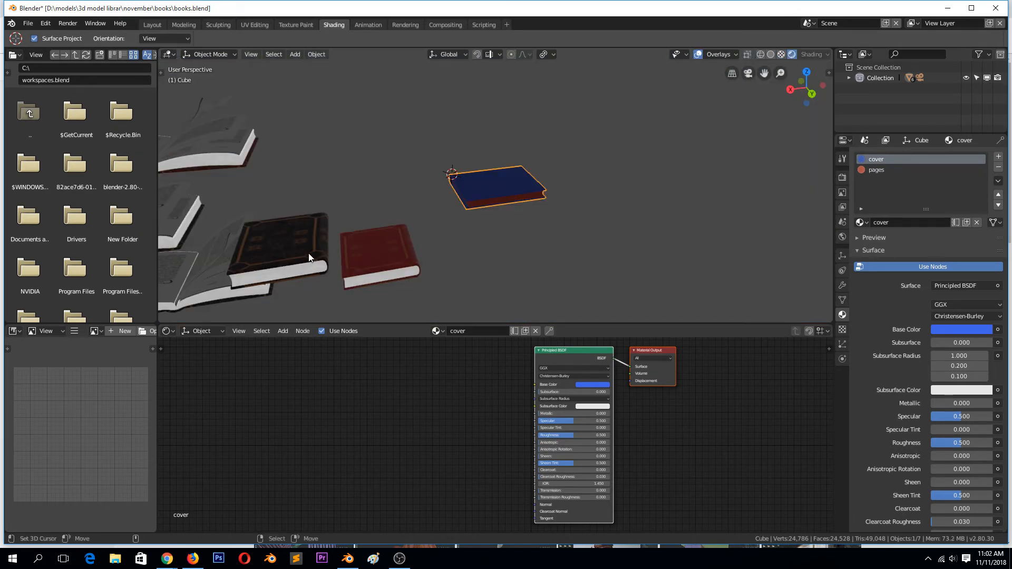
left_click(306, 275)
key("shift+d")
left_click(334, 204)
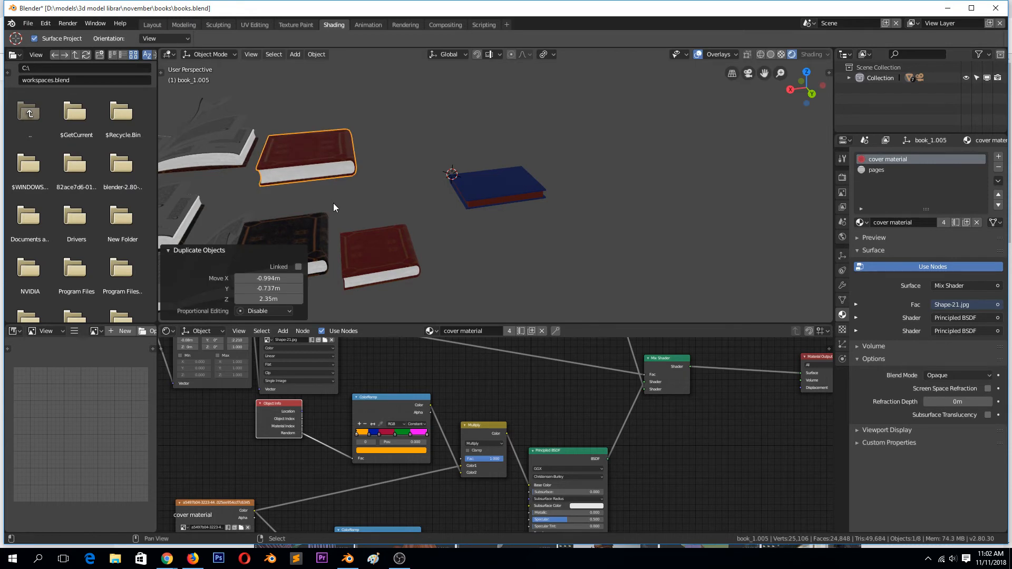
key("shift+d")
left_click(672, 258)
key("shift+d")
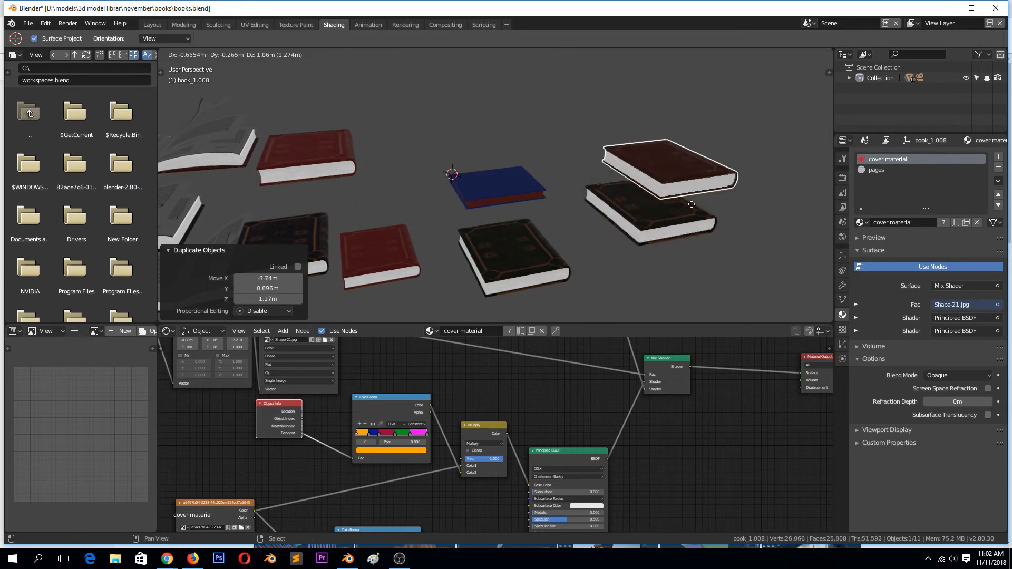
left_click(744, 202)
key("shift+d")
left_click(768, 285)
Duplicate two of the copied closed books to place three more closed books around the scene
left_click(671, 240)
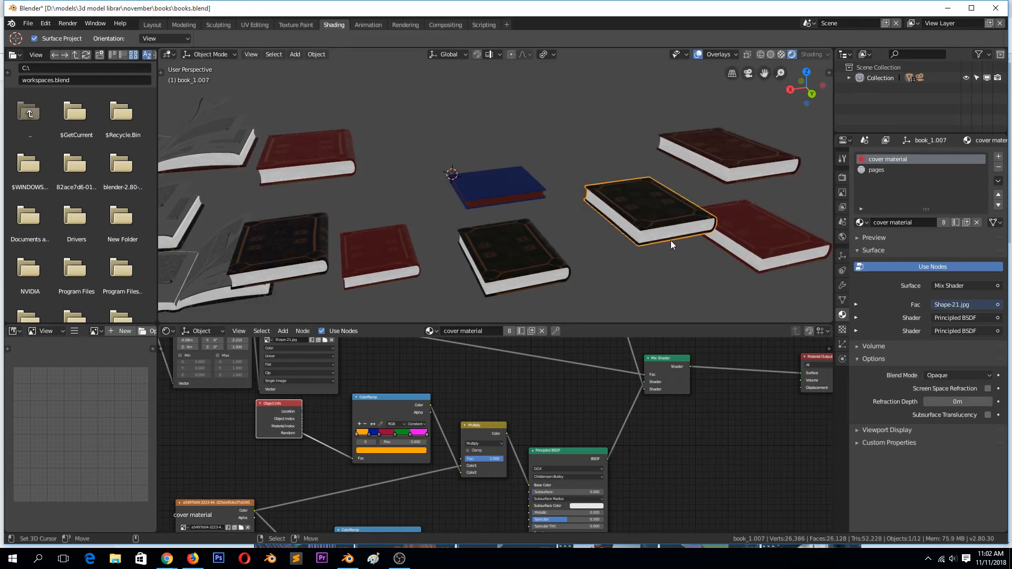
key("shift+d")
left_click(657, 300)
left_click(518, 285)
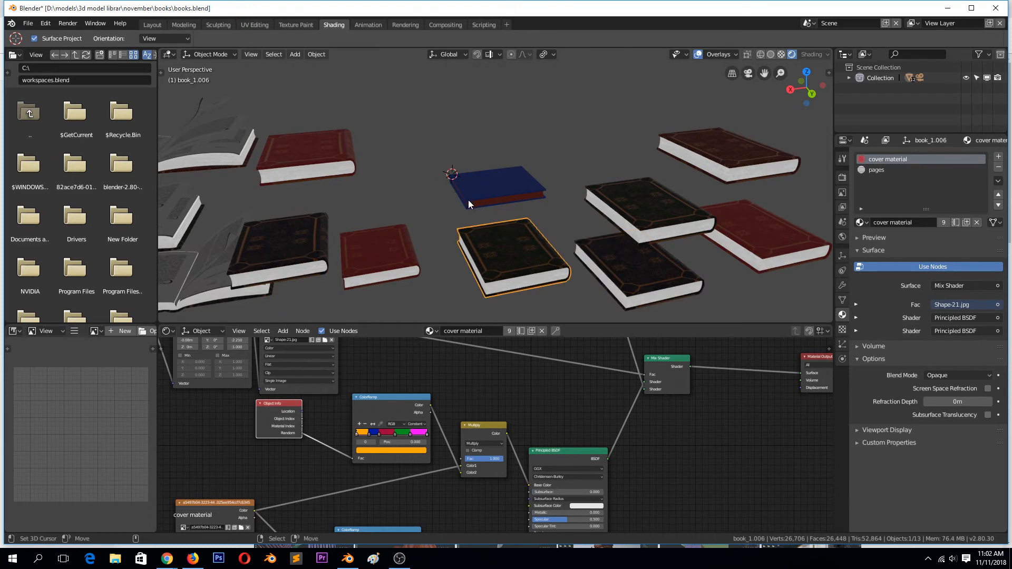
key("shift+d")
left_click(376, 91)
key("shift+d")
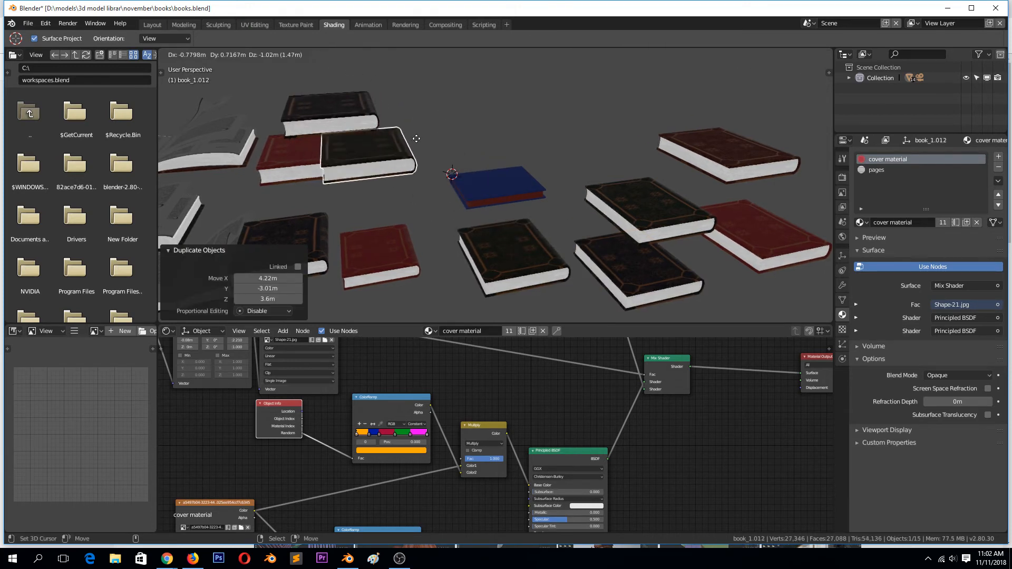
left_click(417, 139)
Switch the viewport back to LookDev shading and place four copies of an open book beside the existing open books
scroll(369, 186, "down", 4)
middle_click_drag(369, 185, 514, 209)
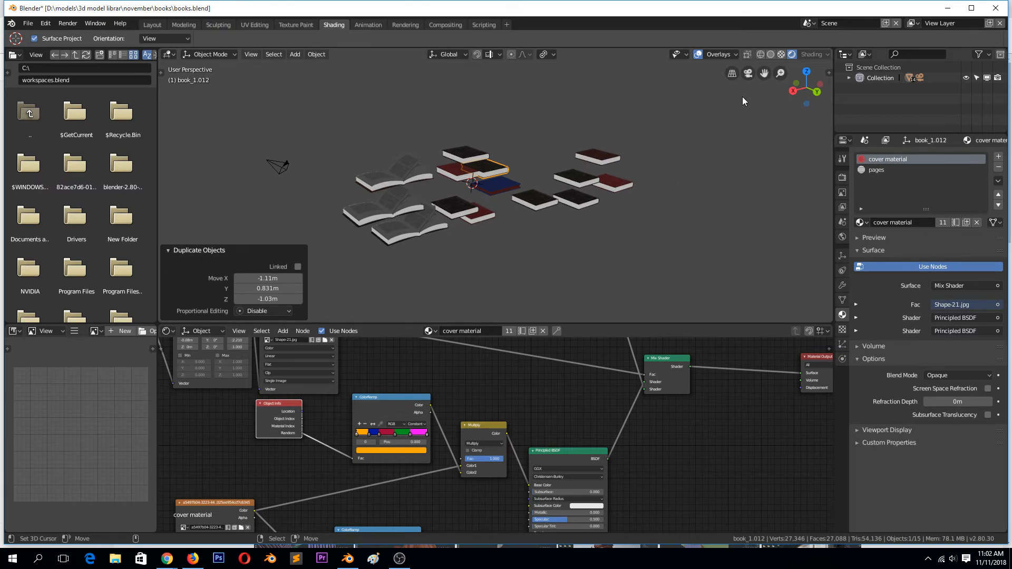
scroll(743, 97, "up", 1)
left_click(782, 55)
scroll(368, 233, "up", 3)
scroll(368, 233, "down", 3)
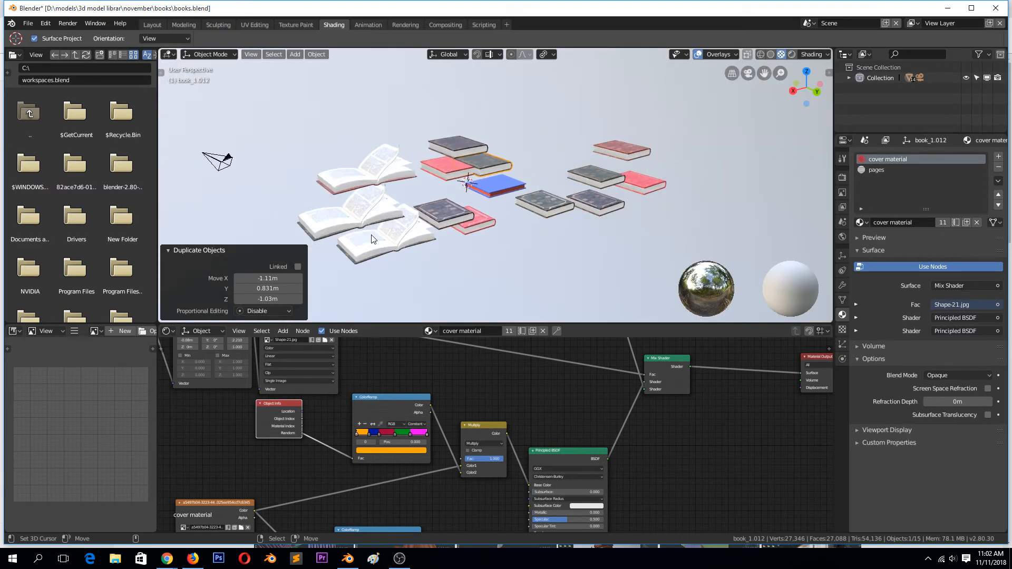
left_click(335, 229)
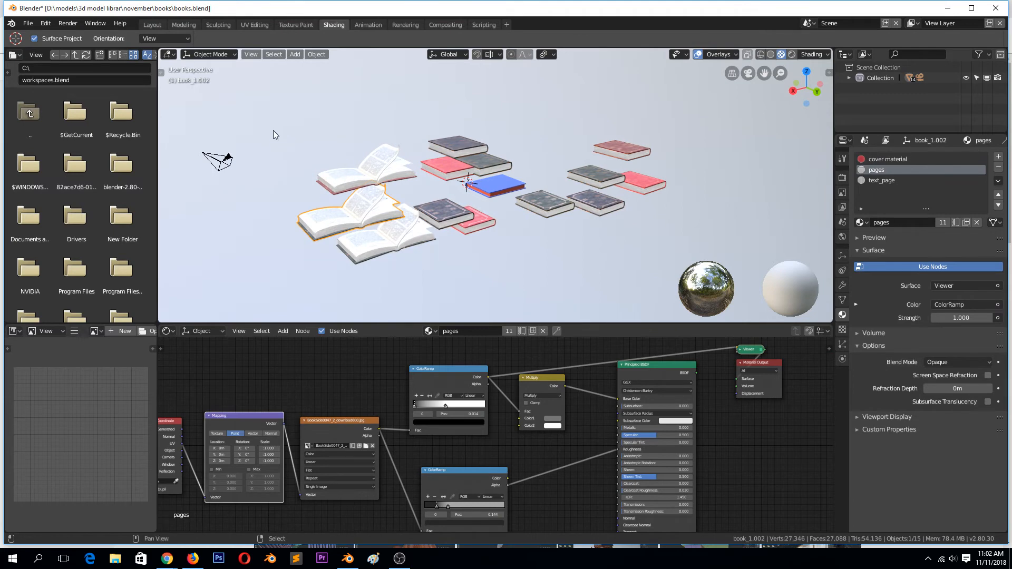
key("shift+d")
left_click(219, 75)
middle_click_drag(220, 75, 323, 167)
key("shift+d")
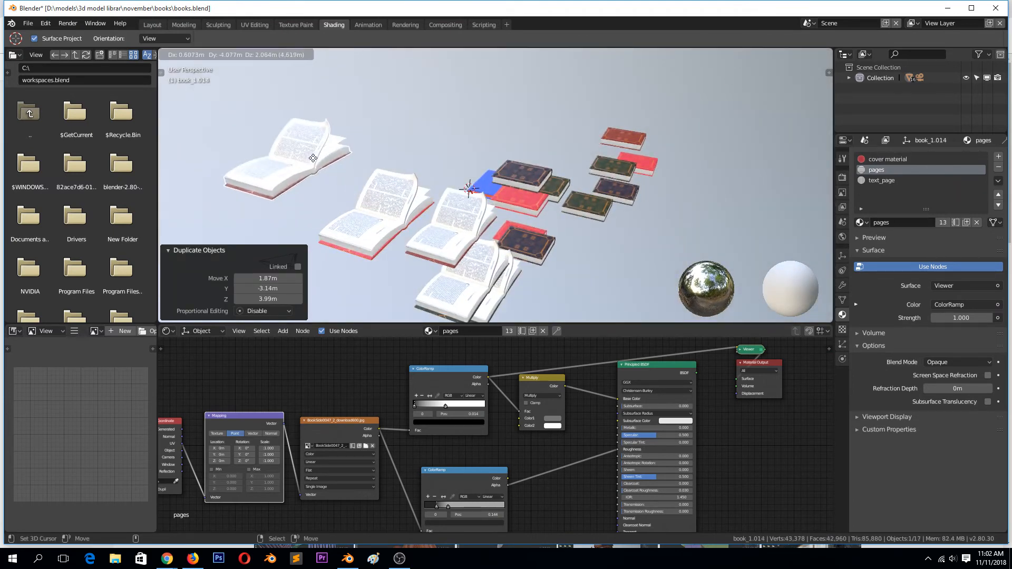
left_click(313, 158)
key("shift+d")
left_click(442, 135)
key("shift+d")
left_click(297, 249)
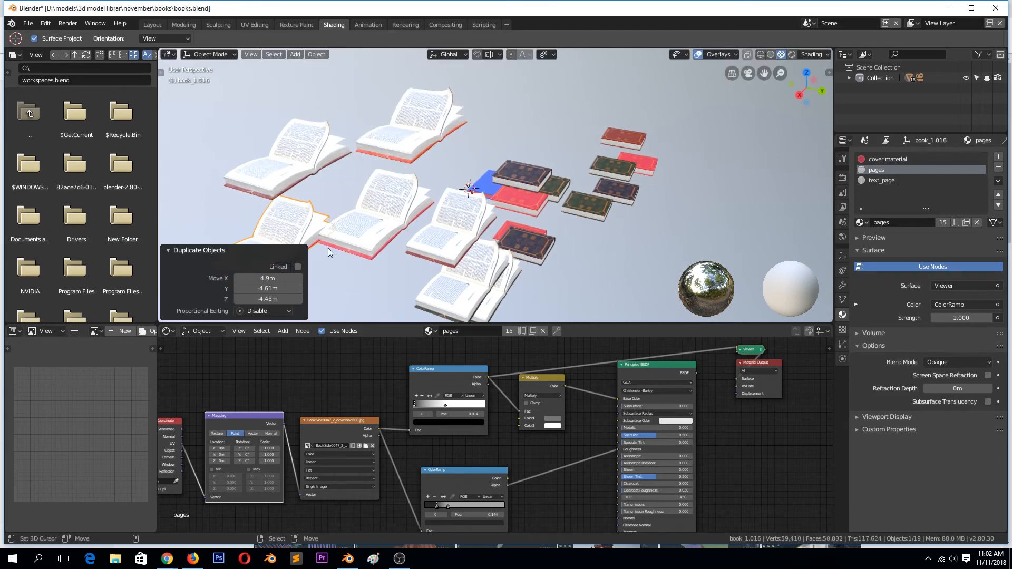
Select the blue book and reposition its cover material's Principled BSDF and Material Output nodes to make room for texture nodes
middle_click_drag(538, 234, 437, 227)
scroll(436, 228, "up", 4)
scroll(437, 227, "up", 3)
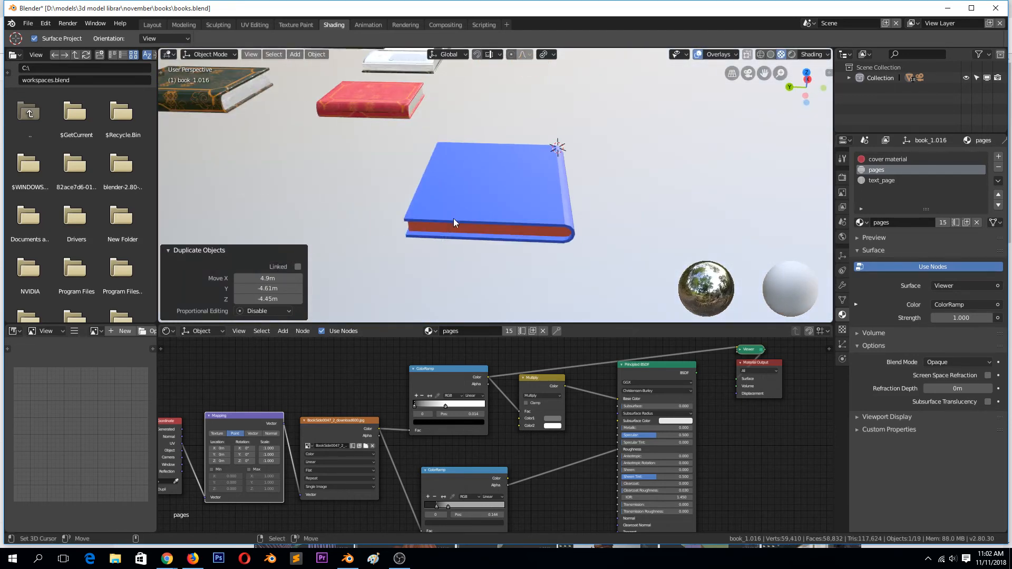
left_click(478, 199)
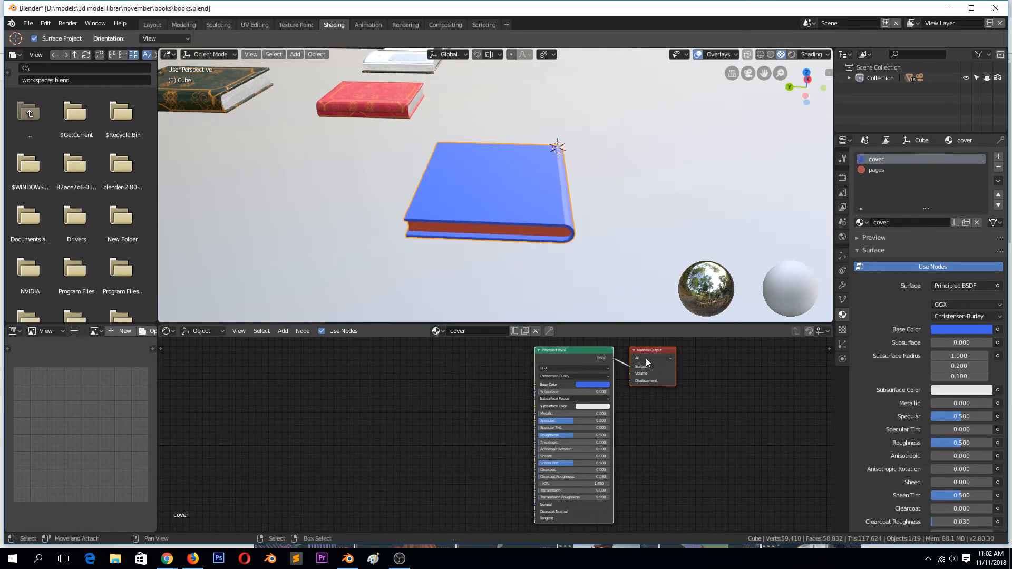
left_click_drag(649, 354, 691, 371)
left_click_drag(591, 359, 627, 354)
Add an Image Texture node before the Principled BSDF in the cover material
key("shift+a")
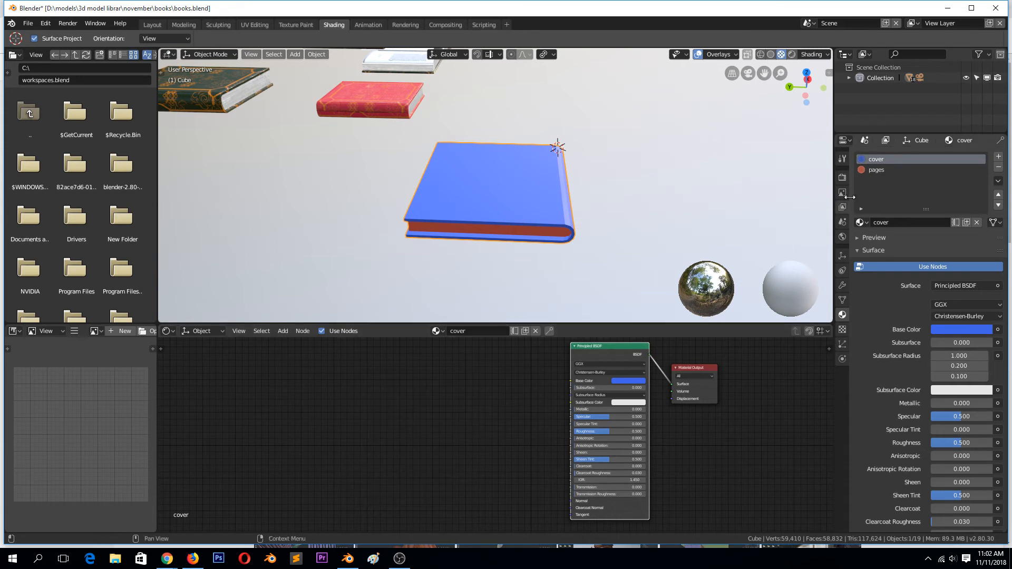
key("shift+a")
mouse_move(483, 427)
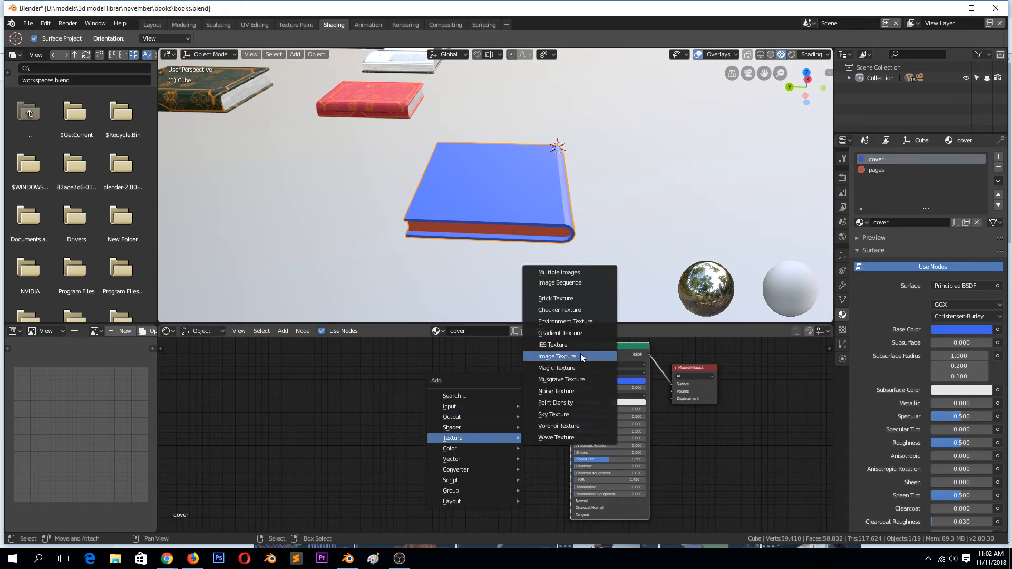
left_click(581, 355)
left_click(378, 375)
Load Leather05_col.jpg from the TEXTURES folder into the Image Texture node, browsing the files as thumbnails
left_click(381, 375)
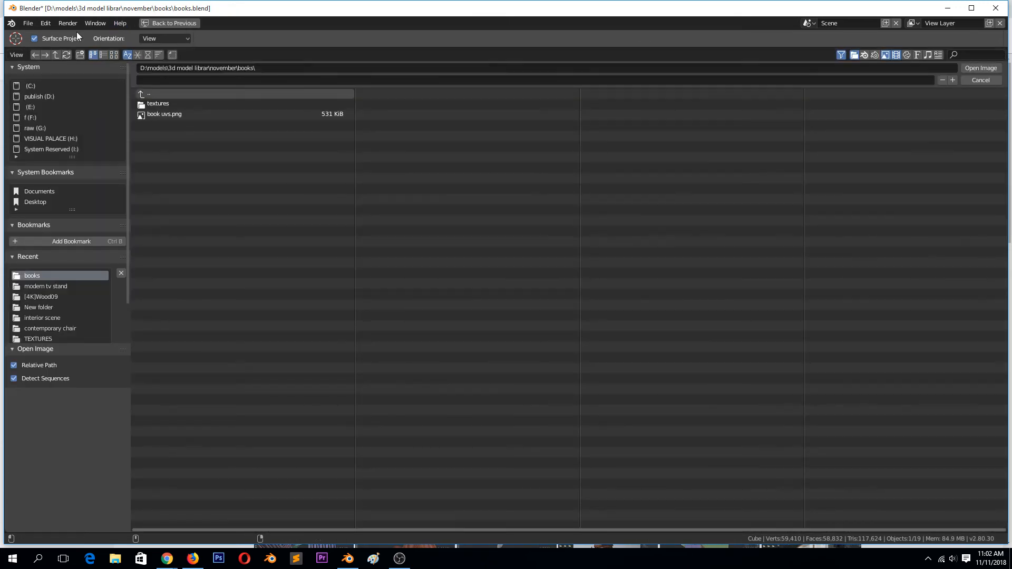
left_click(144, 95)
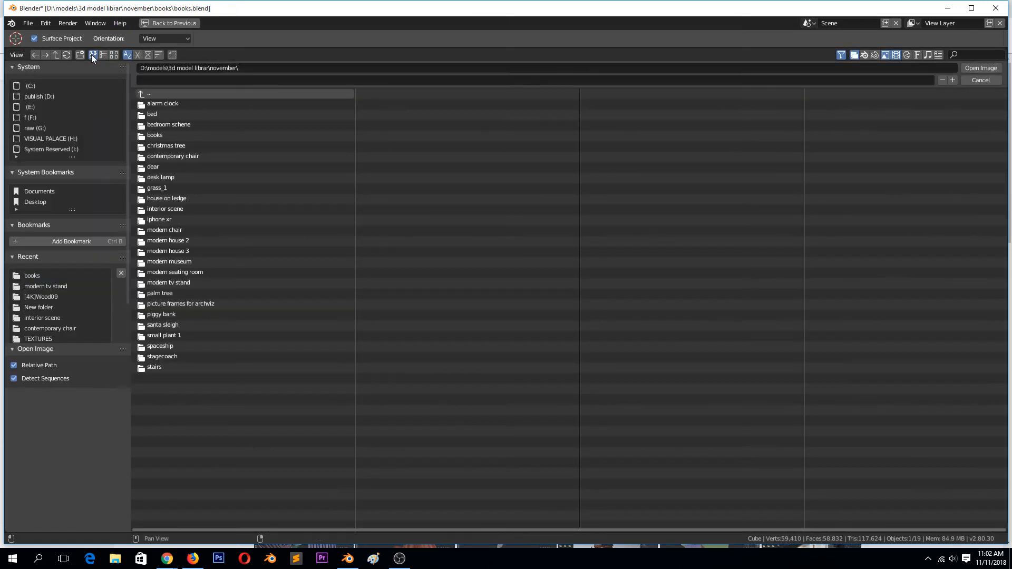
left_click(114, 55)
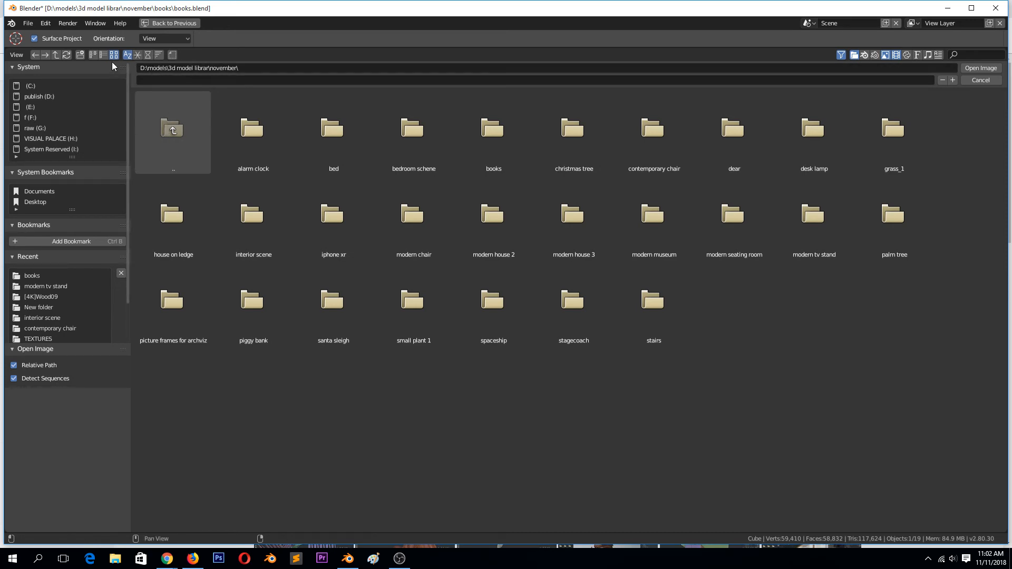
left_click(56, 55)
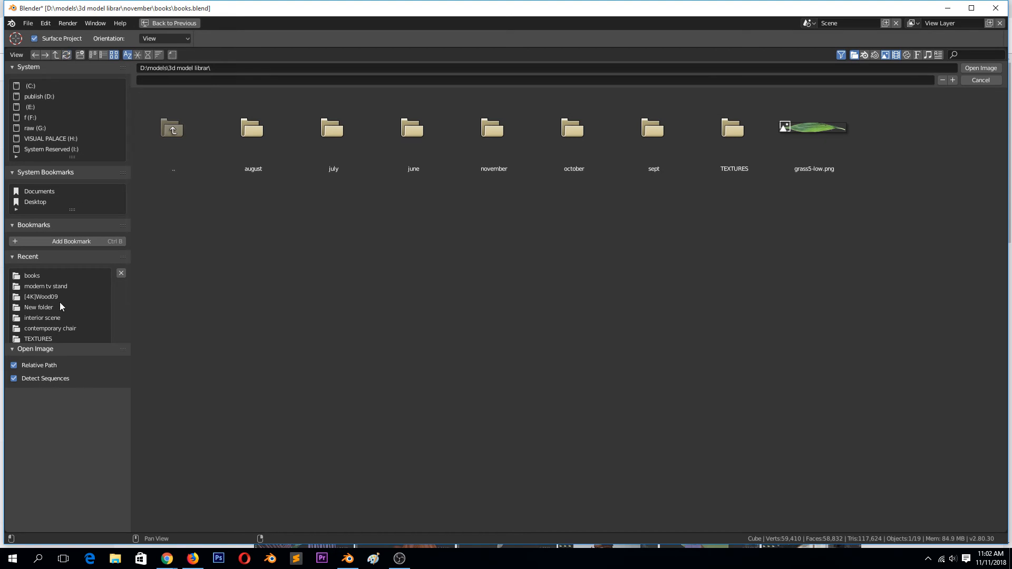
left_click(38, 338)
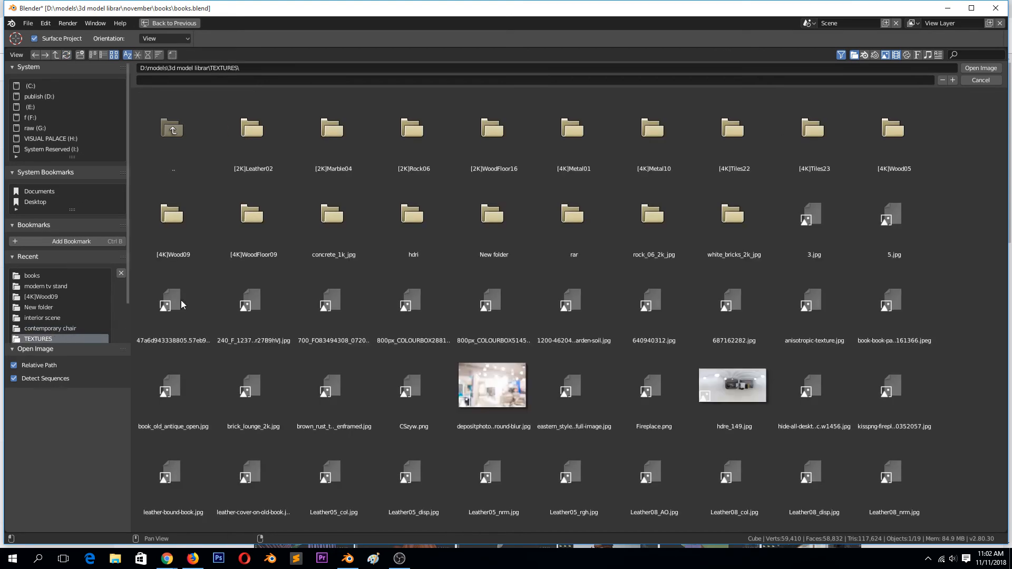
scroll(511, 305, "down", 2)
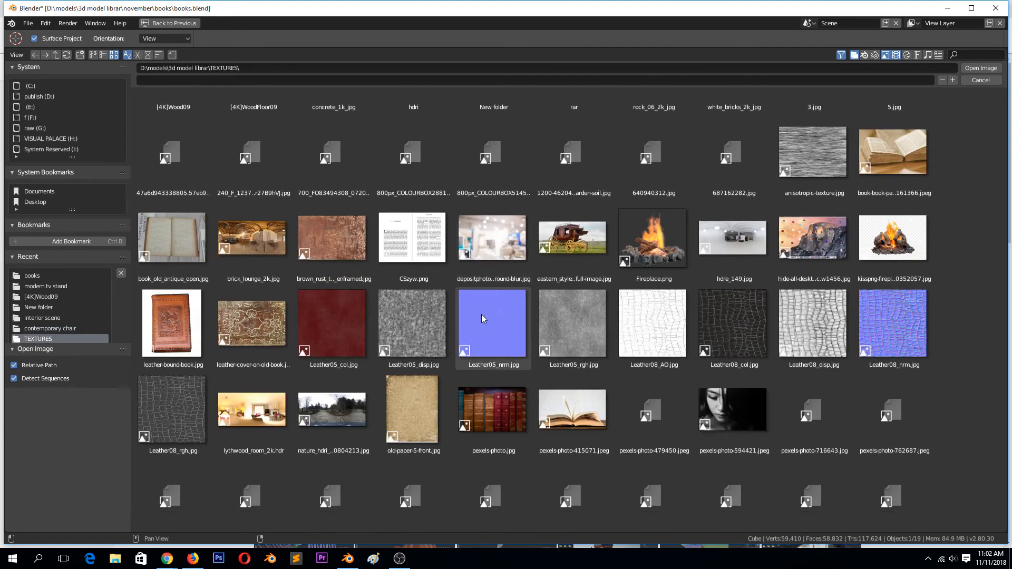
double_click(328, 315)
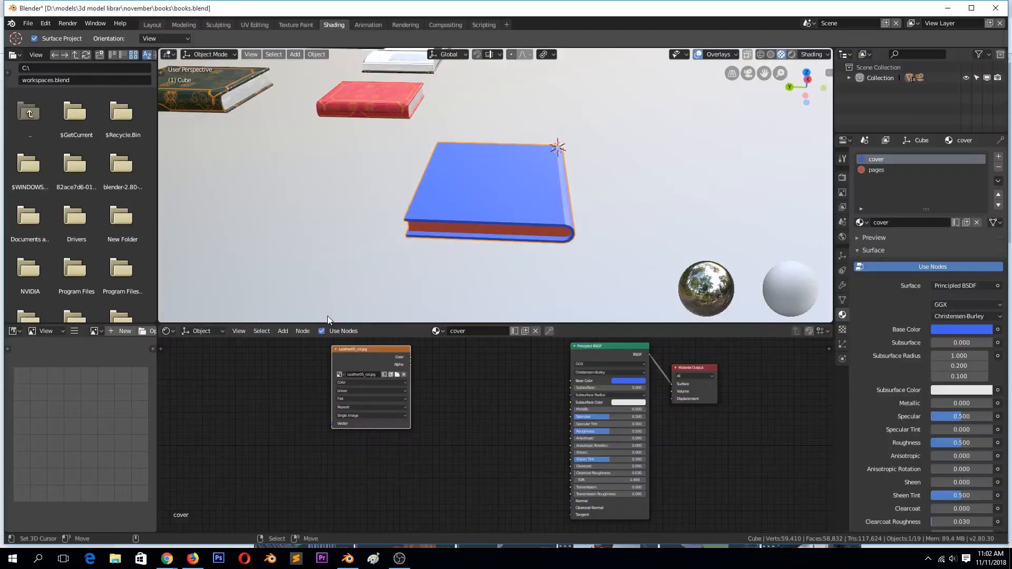
Connect the leather texture's Color output to the Principled BSDF's Base Color and view the book's spine up close
left_click_drag(410, 358, 572, 381)
scroll(490, 227, "up", 5)
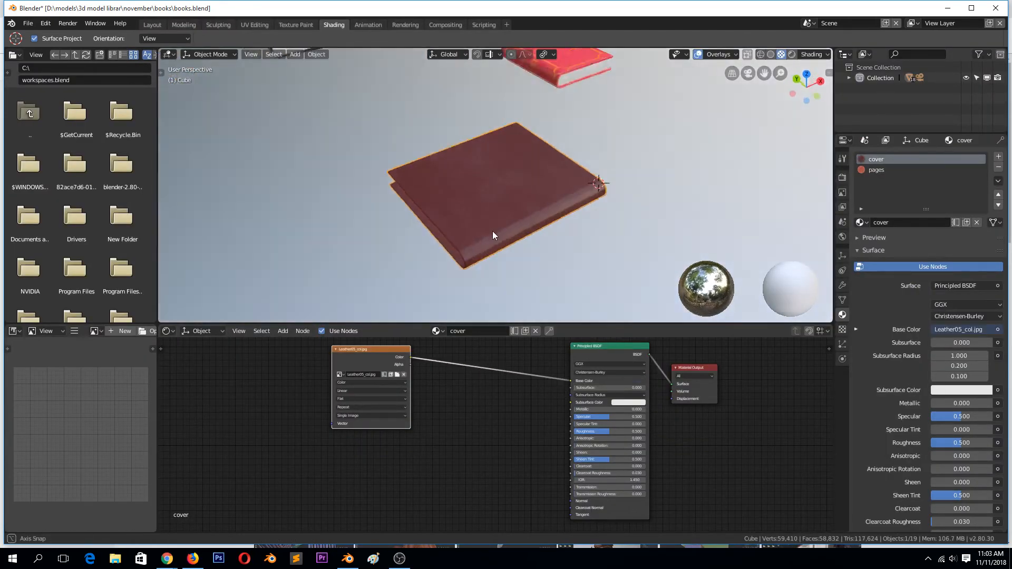
middle_click_drag(488, 222, 517, 213)
Set the pages material's base color to a pale blue and inspect the book from above
left_click(875, 171)
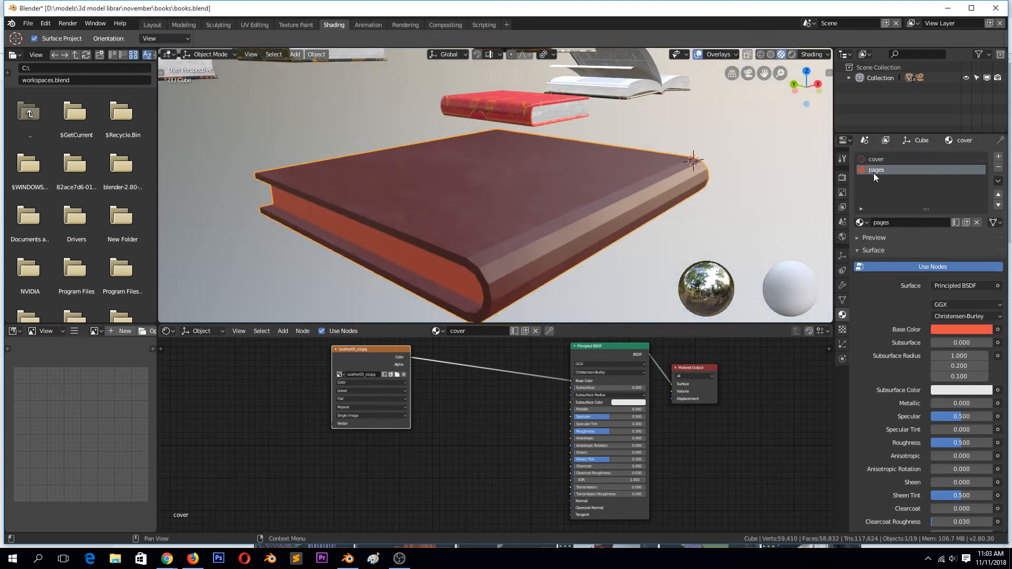
left_click(592, 384)
left_click(612, 319)
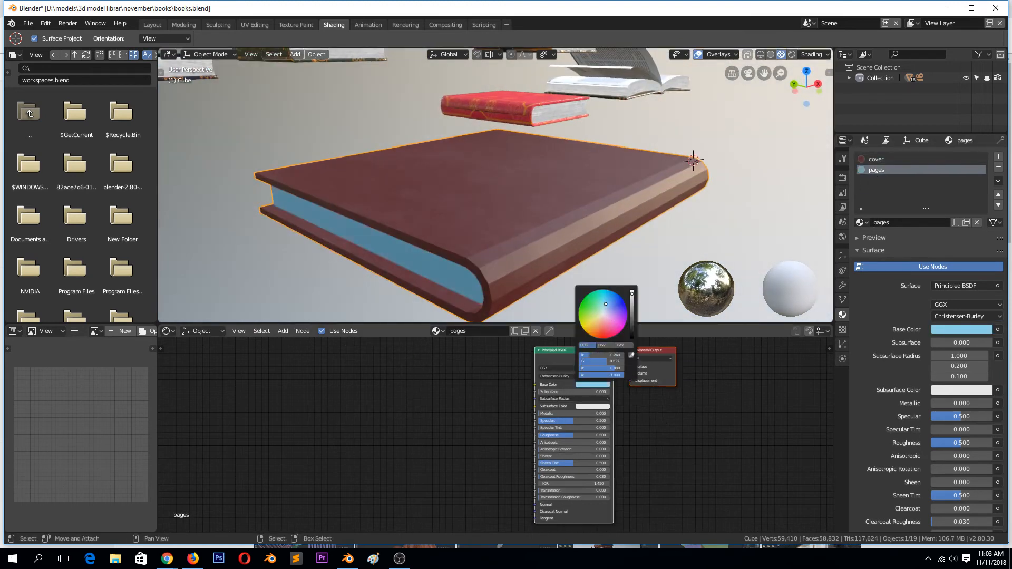
left_click(473, 169)
middle_click_drag(497, 206, 713, 266)
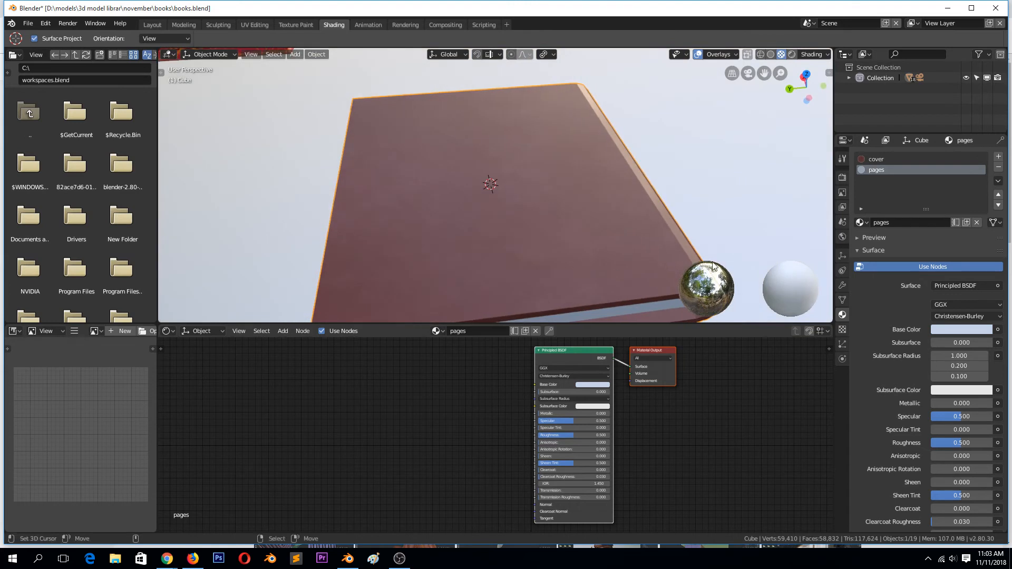
Duplicate the leather texture node in the cover material and connect the copy's Color output to the Principled BSDF's Roughness
middle_click_drag(735, 226, 657, 199)
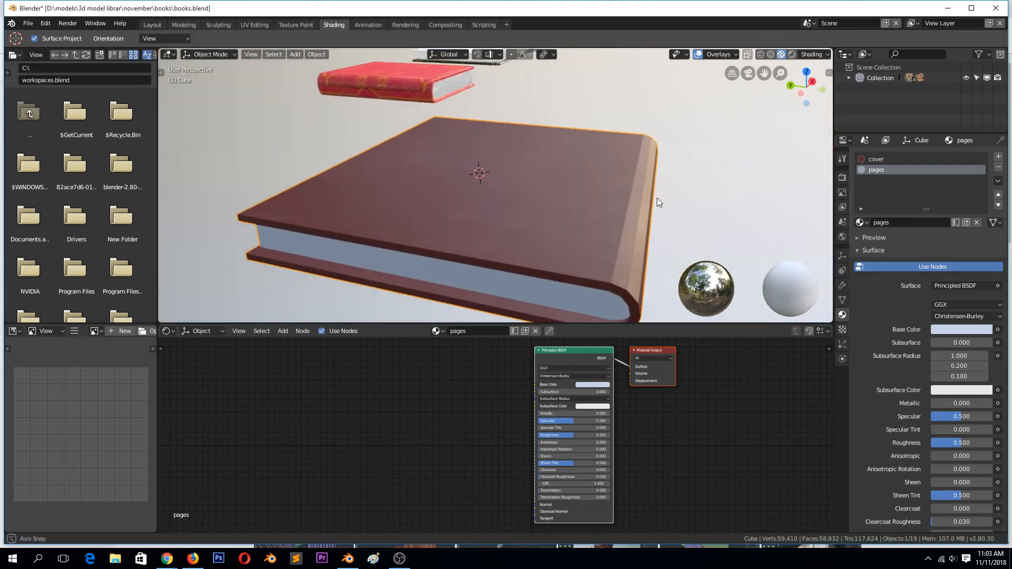
left_click(879, 159)
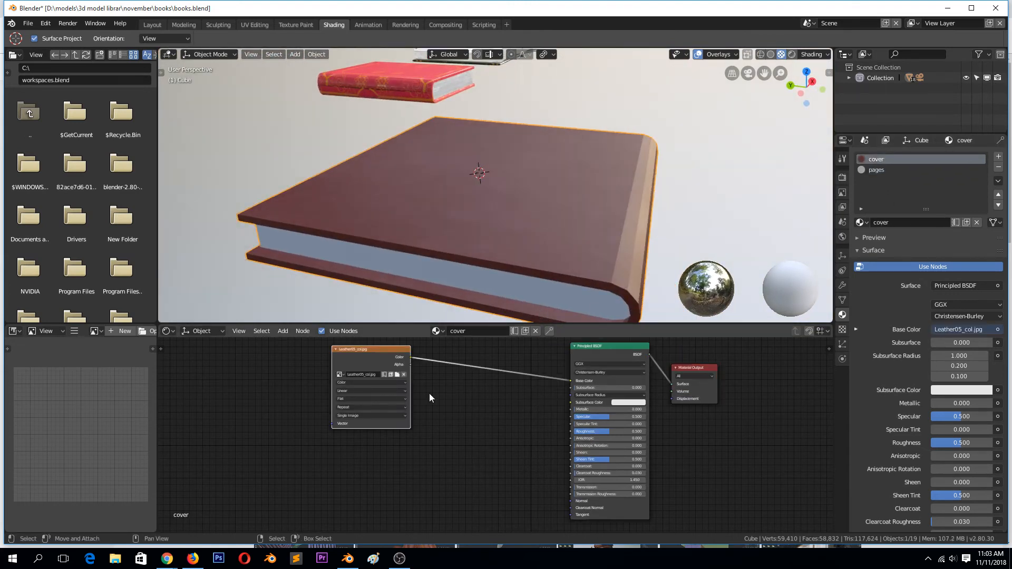
left_click_drag(394, 359, 359, 359)
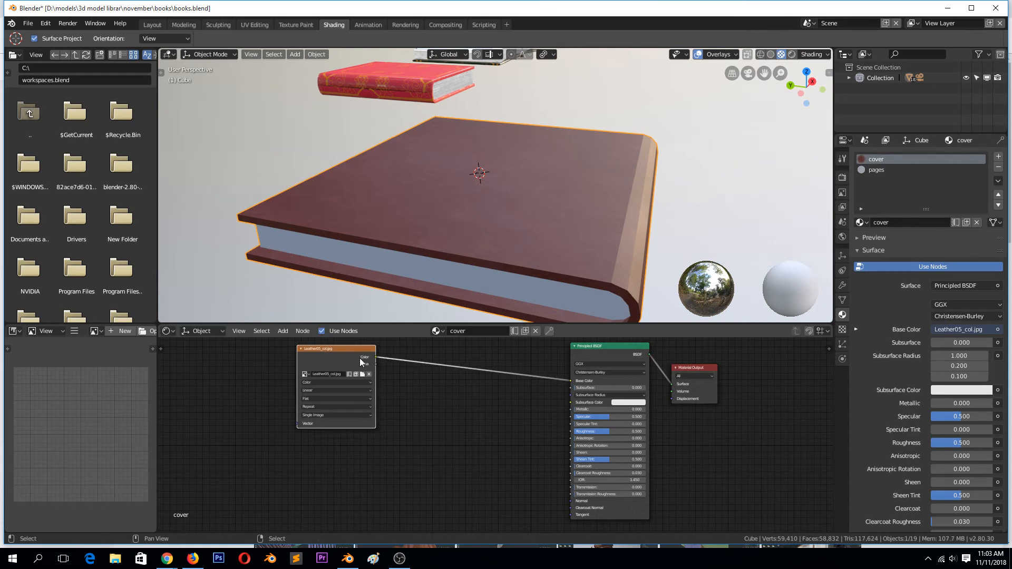
key("shift+d")
left_click(451, 466)
left_click_drag(452, 460, 572, 431)
left_click_drag(411, 470, 368, 468)
Insert a ColorRamp node between the duplicated leather texture and the Roughness input
key("shift+a")
mouse_move(451, 441)
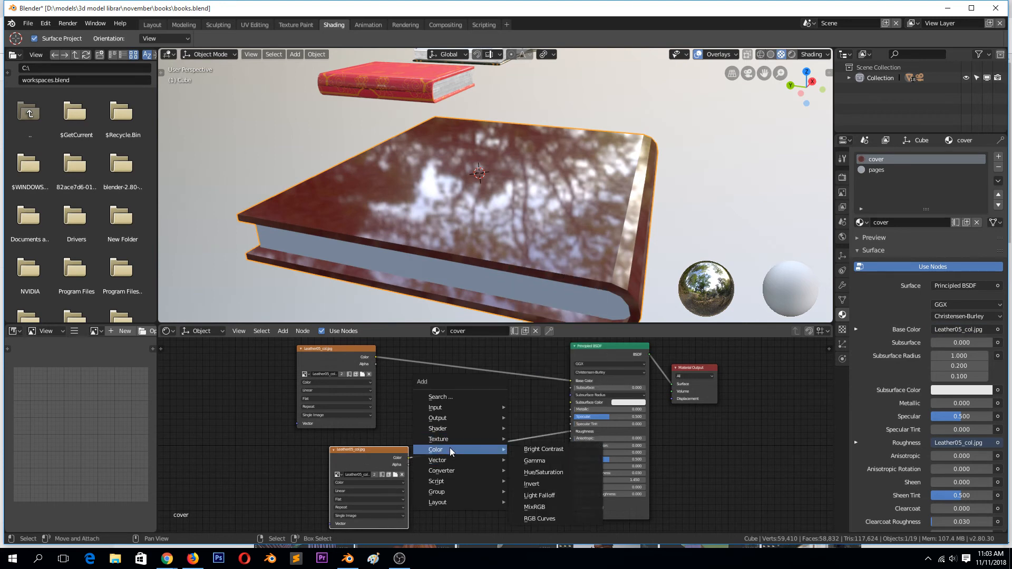
mouse_move(459, 461)
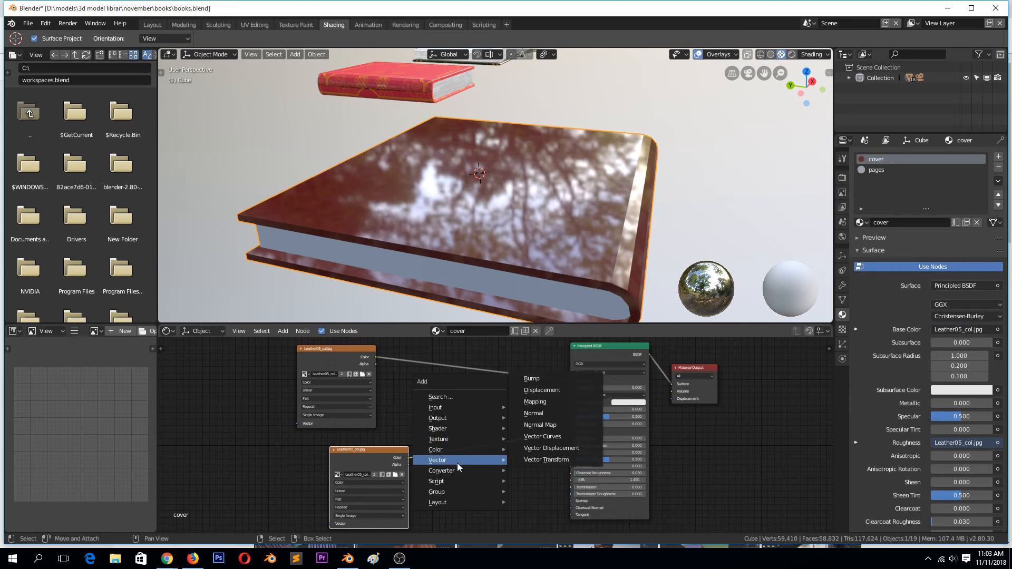
left_click(537, 343)
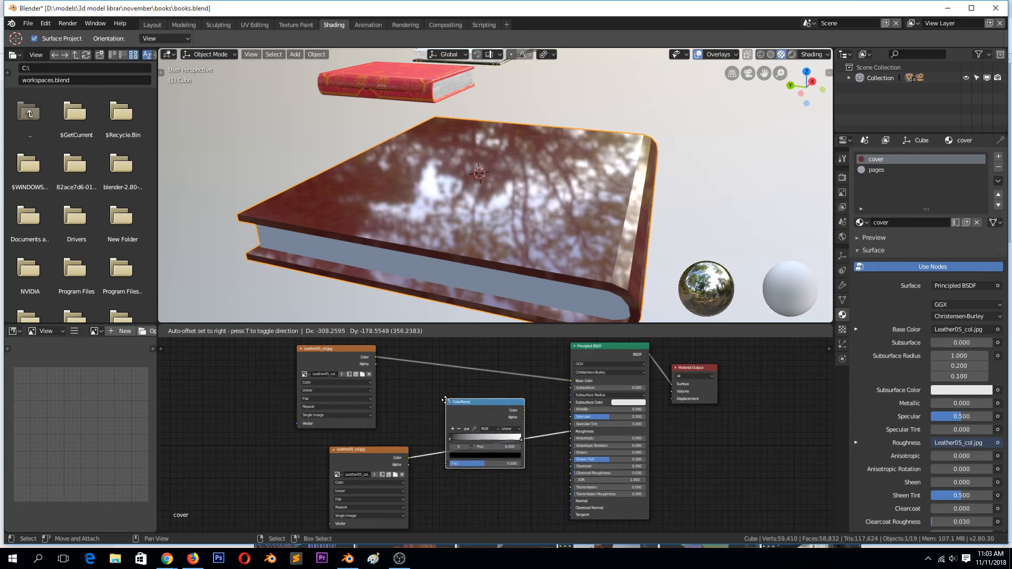
left_click(445, 403)
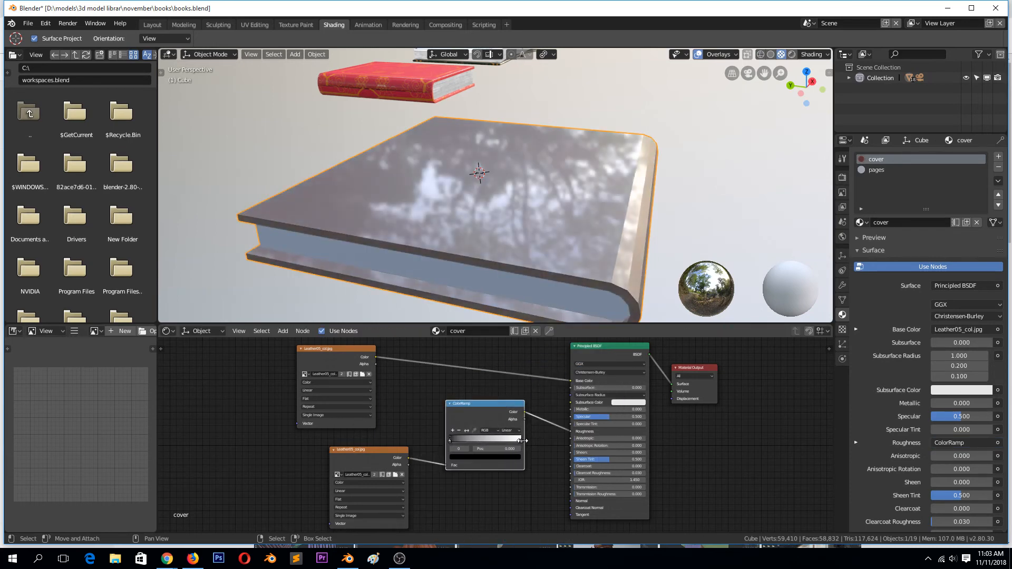
Slide both stops of the roughness ColorRamp closer together and preview the ramp's output directly on the cover
left_click(520, 441)
left_click_drag(521, 444, 466, 440)
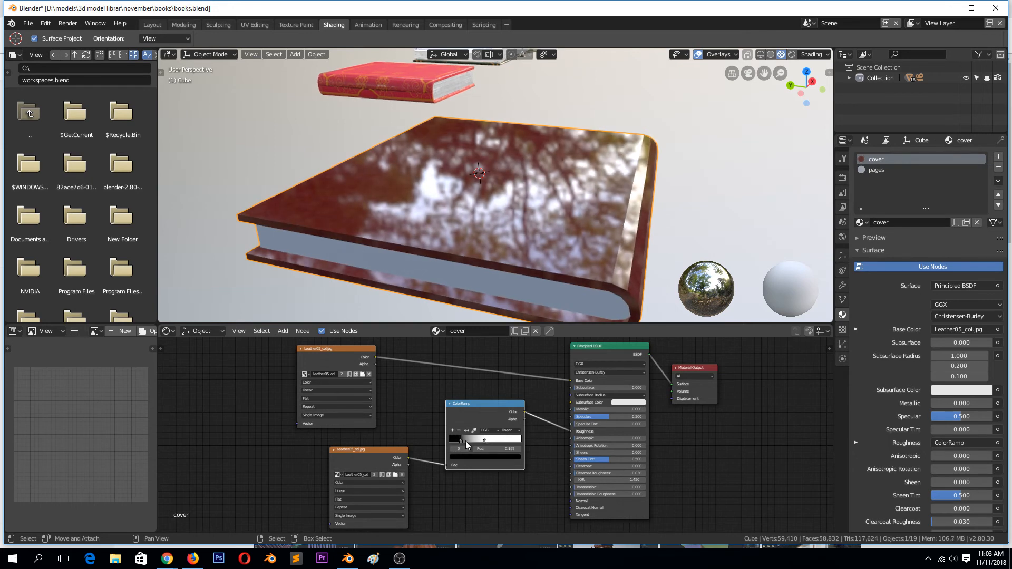
left_click(501, 408, "ctrl+shift")
middle_click_drag(562, 281, 584, 257)
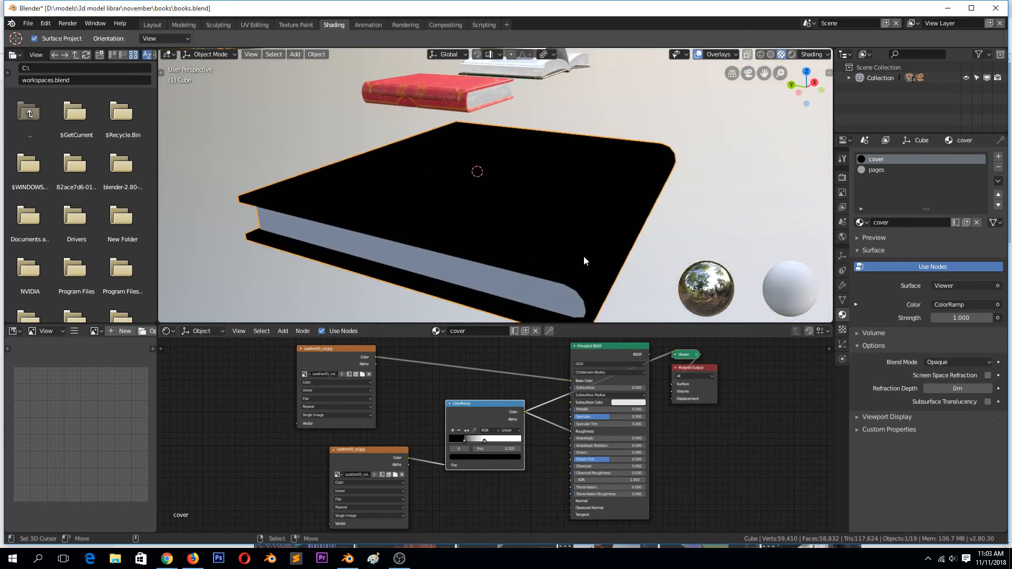
Move the roughness ramp's stops close to its start, with the black stop at about 0.018, and restore the Principled BSDF output
mouse_move(466, 438)
left_mouse_down()
mouse_move(444, 444)
mouse_move(484, 441)
mouse_move(452, 444)
left_mouse_up()
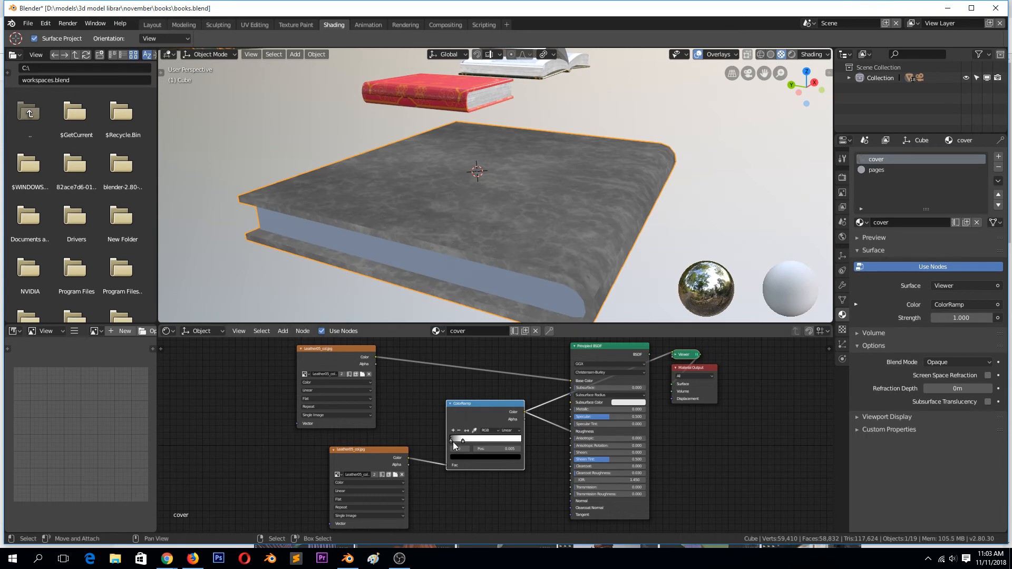
left_click_drag(451, 439, 454, 441)
middle_click_drag(400, 239, 452, 265)
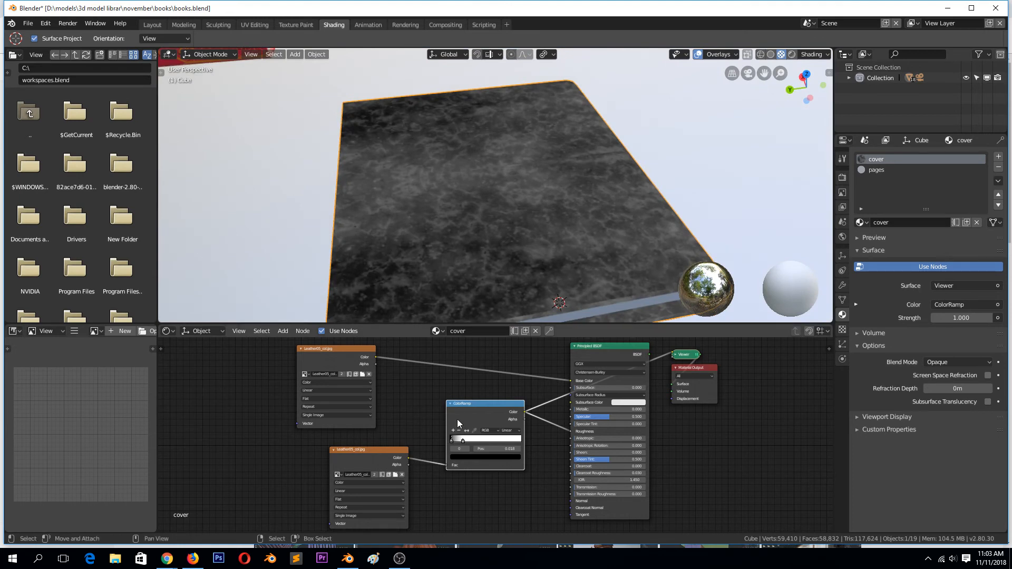
middle_click_drag(505, 158, 521, 185)
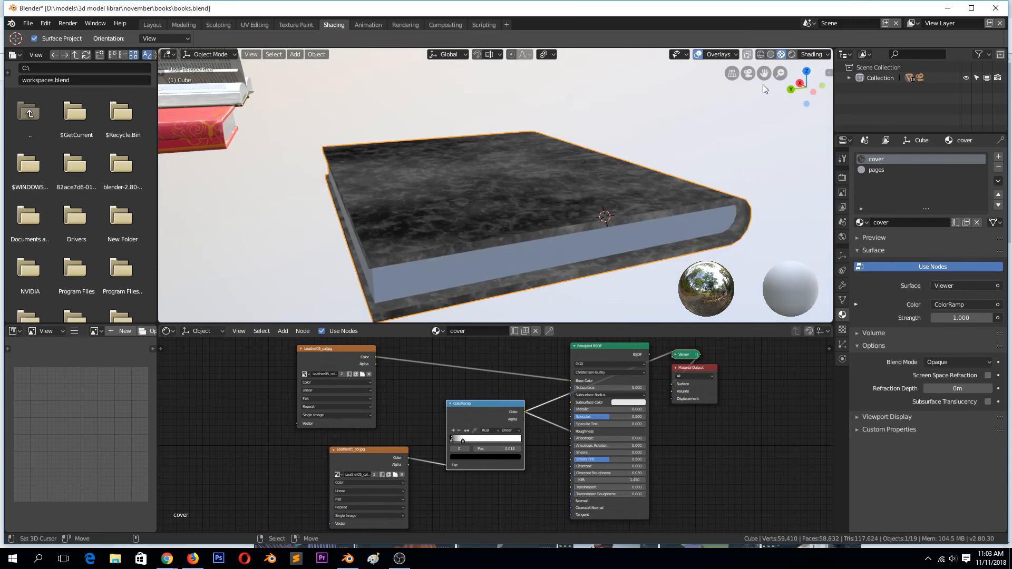
left_click(648, 358, "ctrl+shift")
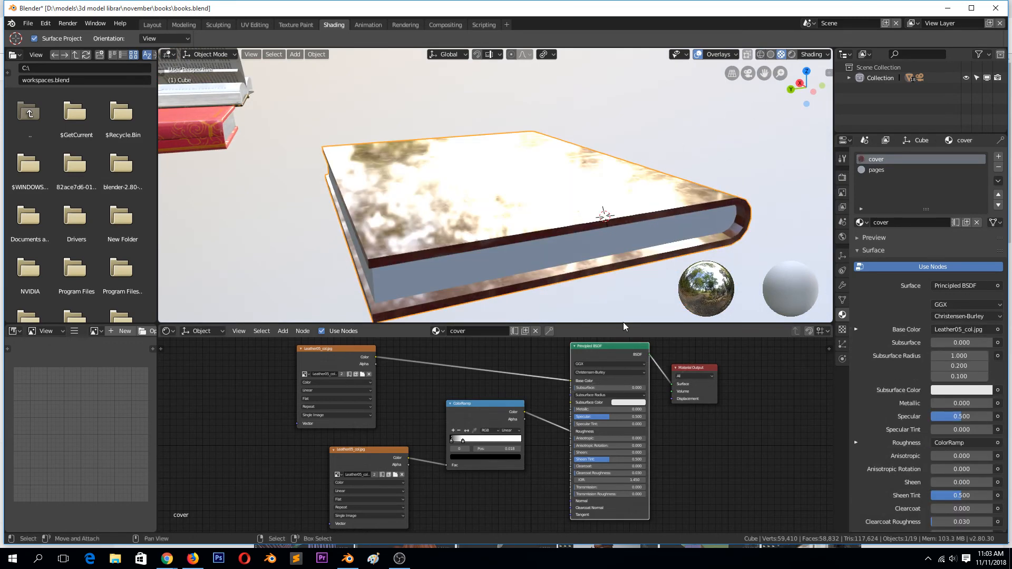
Lighten the roughness ramp's black stop to mid grey and inspect the cover's reflections from several angles
middle_click_drag(623, 322, 585, 209)
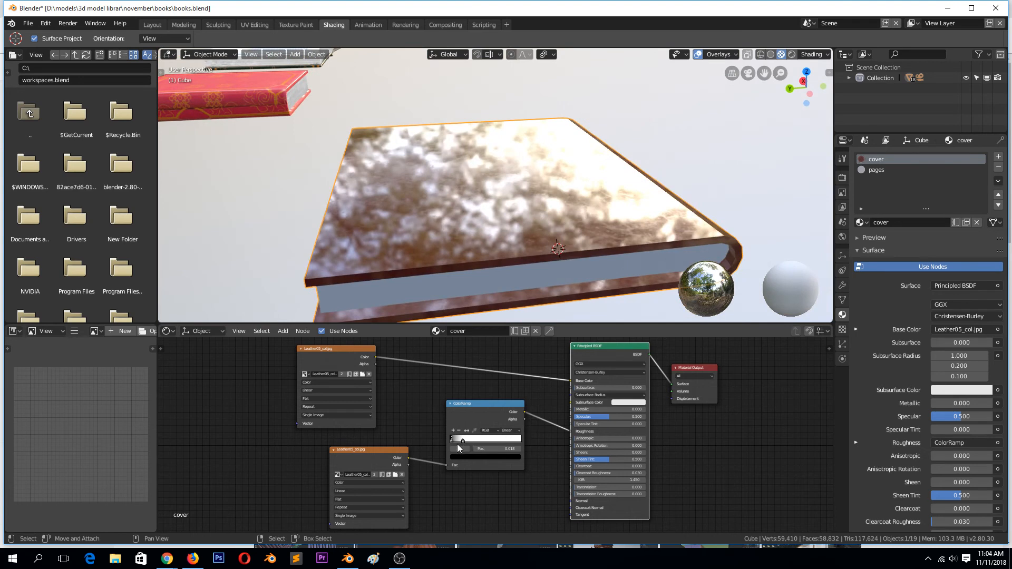
left_click(468, 458)
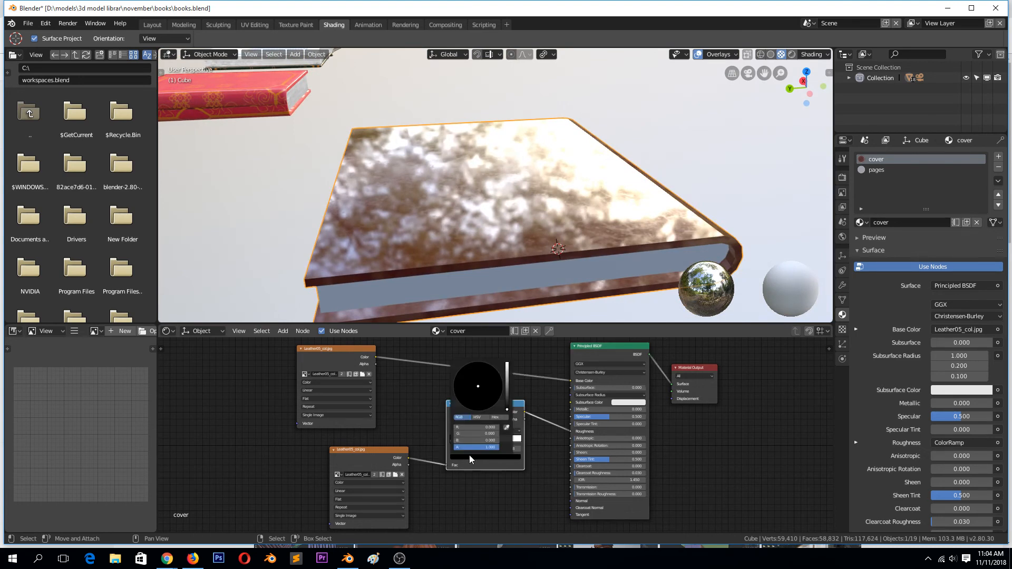
left_click_drag(508, 388, 507, 388)
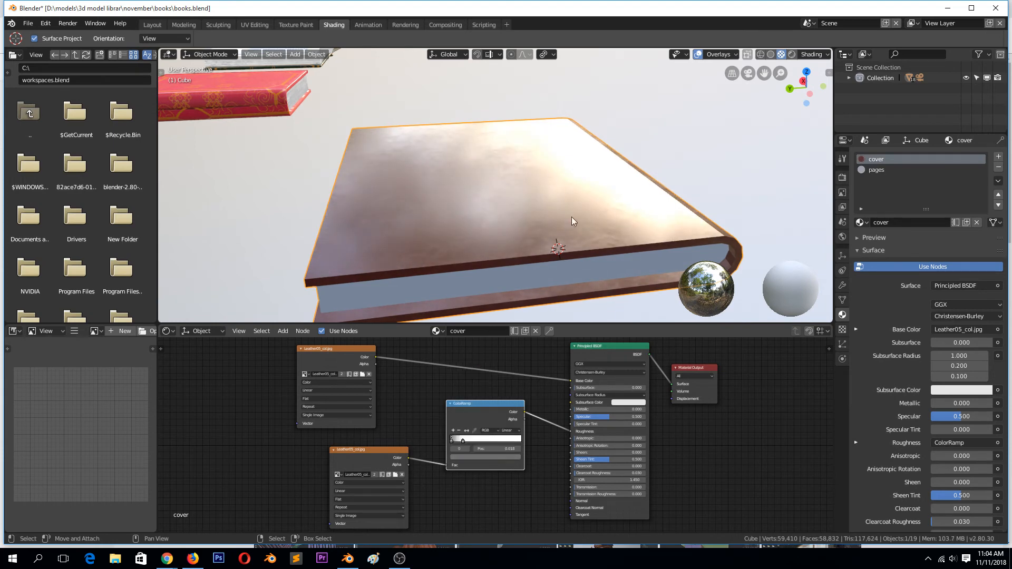
middle_click_drag(573, 216, 595, 241)
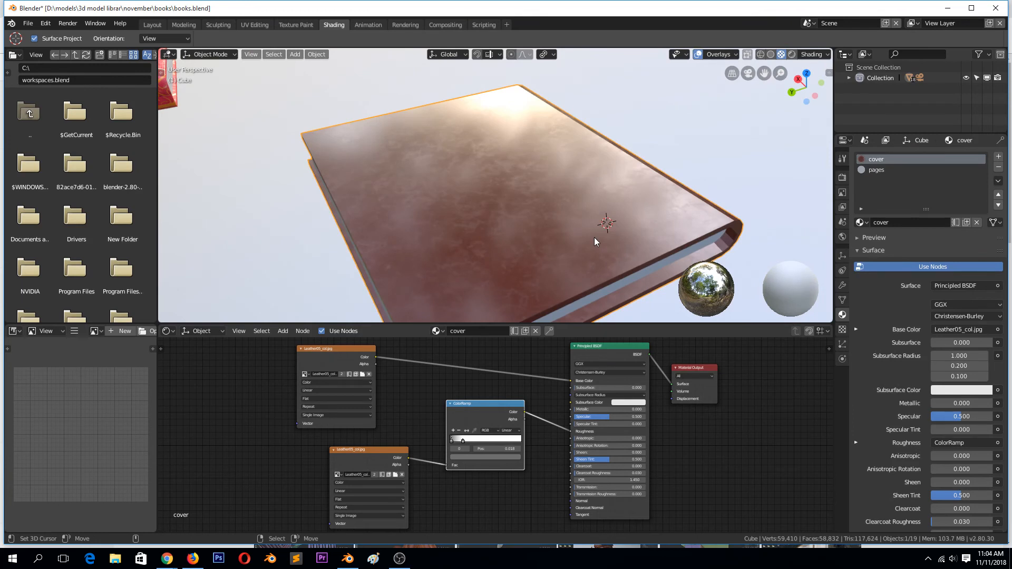
scroll(594, 237, "down", 3)
middle_click_drag(594, 226, 501, 222)
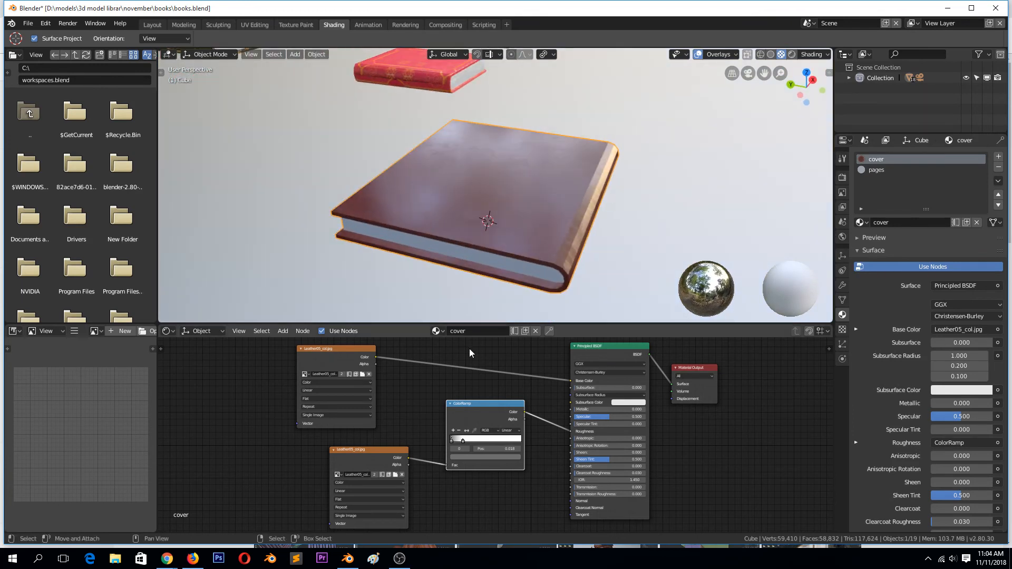
Rearrange the roughness ColorRamp and both leather texture nodes lower in the cover's node tree to free space above
left_click_drag(490, 403, 463, 452)
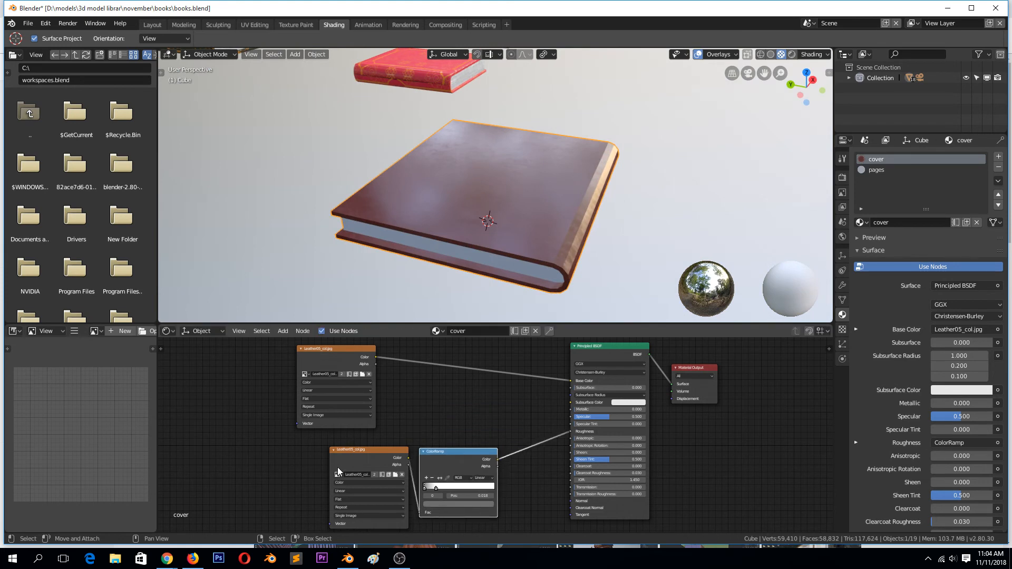
left_click_drag(369, 454, 277, 490)
left_click(336, 361)
left_click_drag(336, 360, 315, 424)
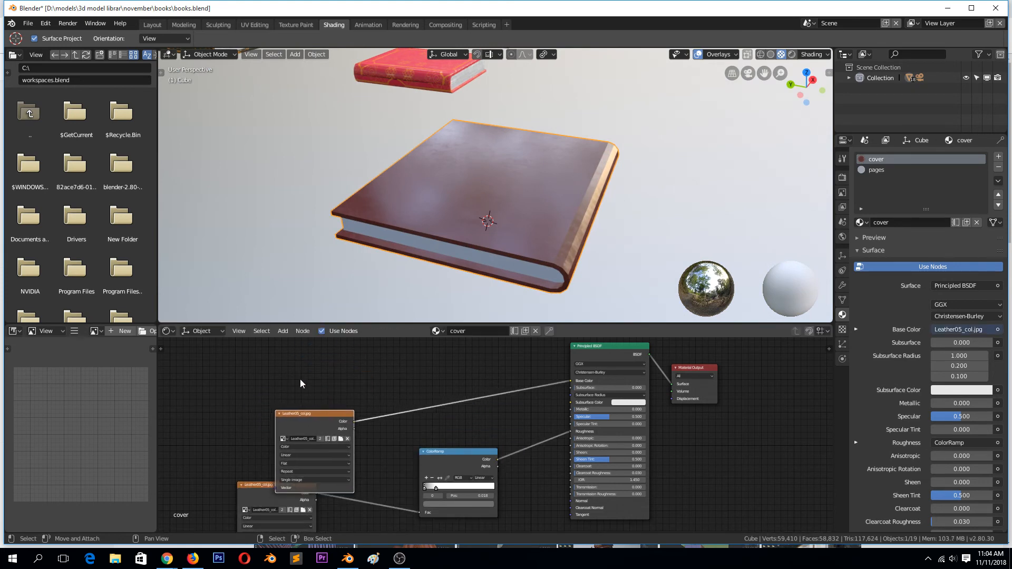
Add an Object Info node above the leather texture nodes in the cover material
key("shift+a")
mouse_move(297, 378)
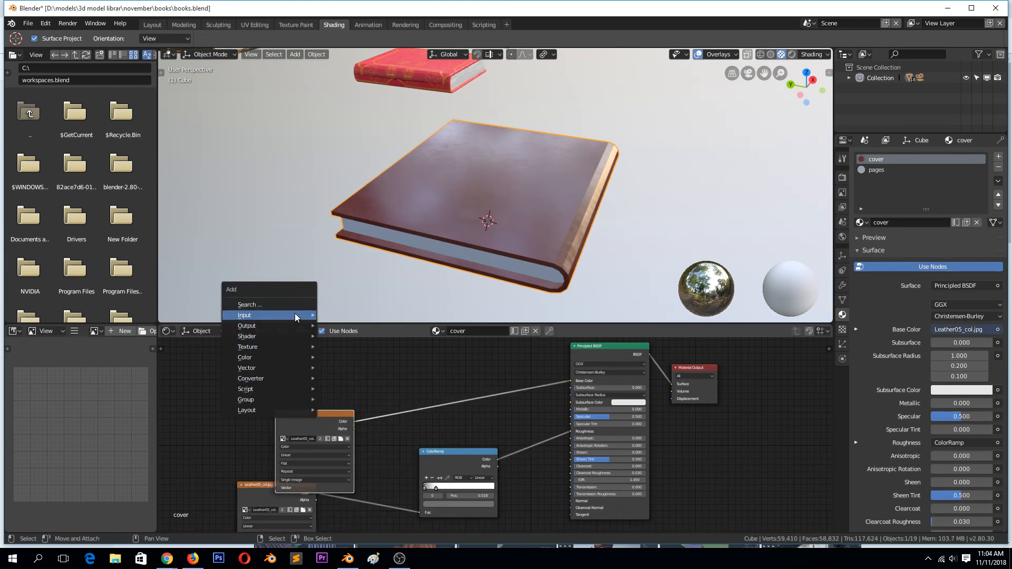
mouse_move(296, 314)
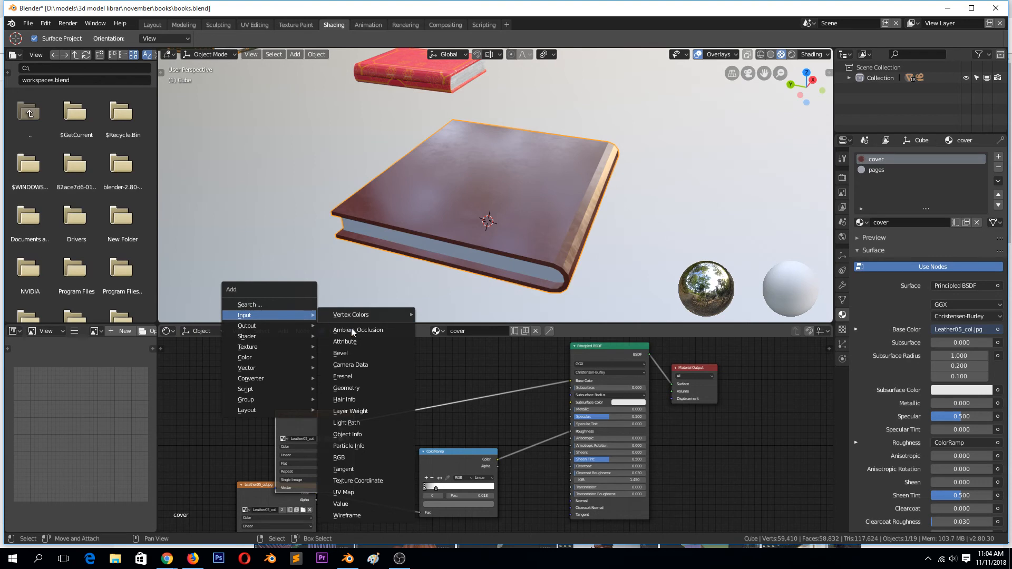
left_click(368, 434)
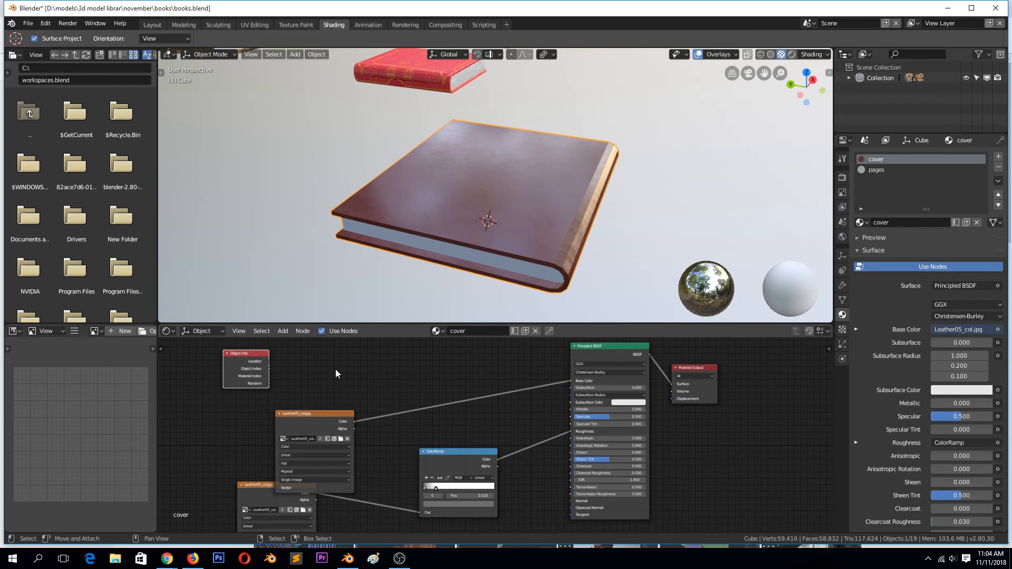
key("shift+a")
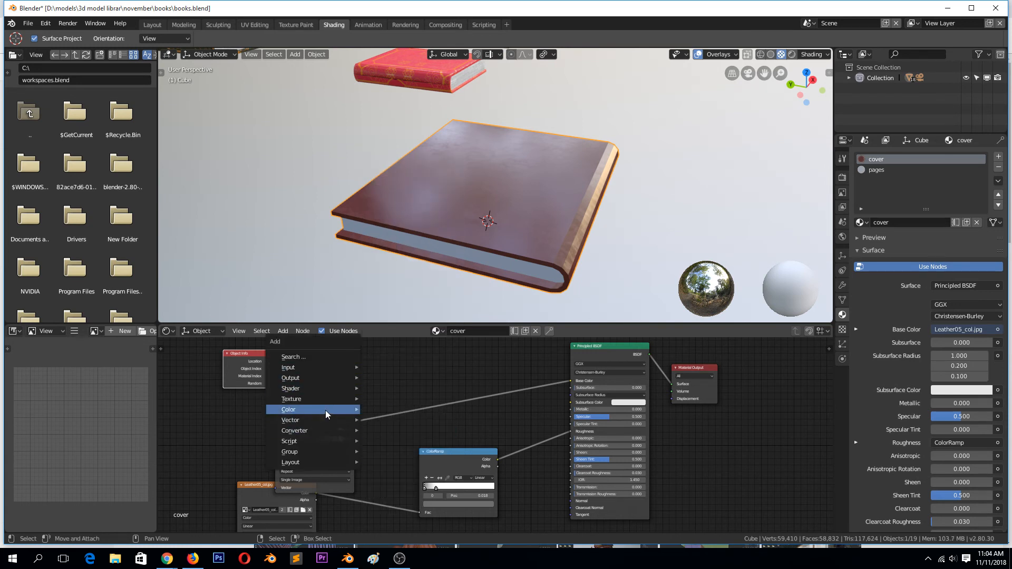
mouse_move(328, 409)
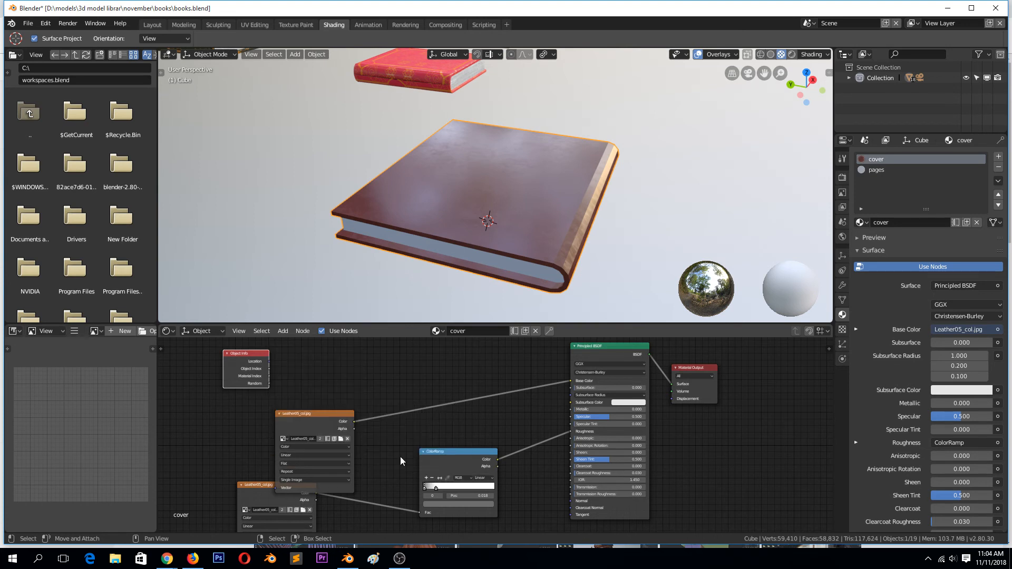
Insert a second ColorRamp before Base Color in place of the leather texture, and drive its Fac with Object Info's Random output
key("shift+a")
mouse_move(299, 429)
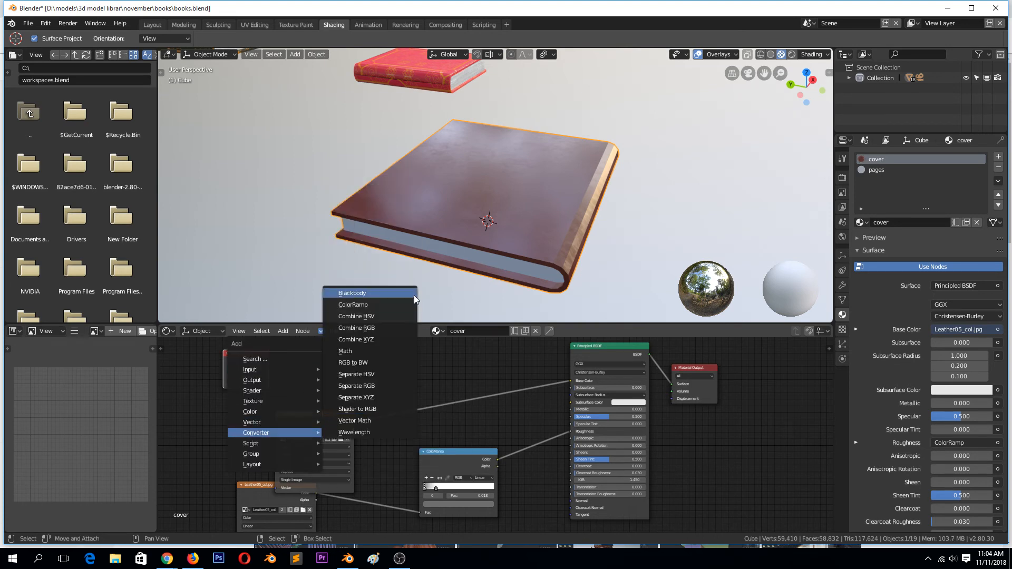
left_click(353, 305)
left_click(319, 349)
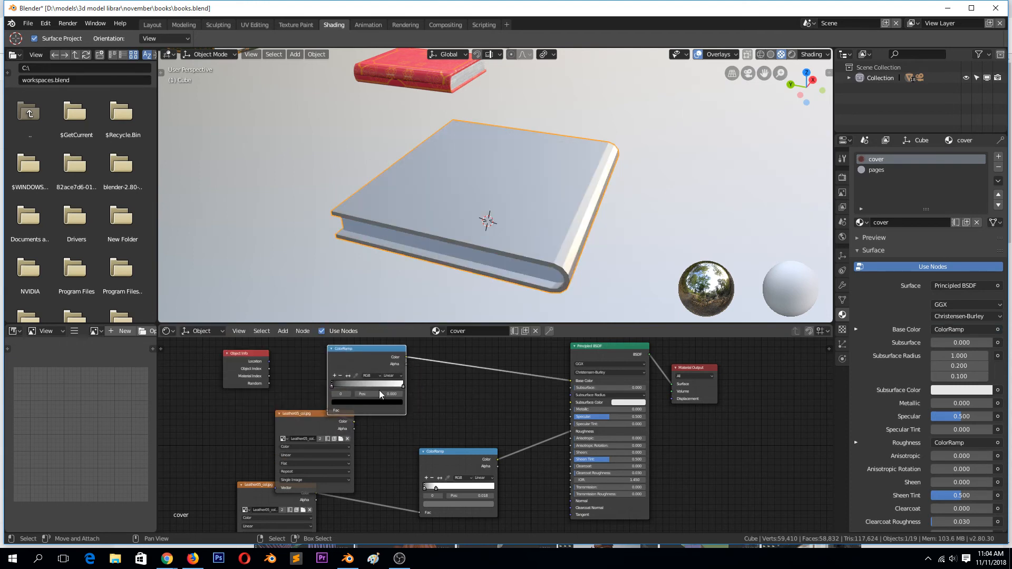
left_click_drag(308, 416, 318, 441)
left_click_drag(380, 410, 382, 460)
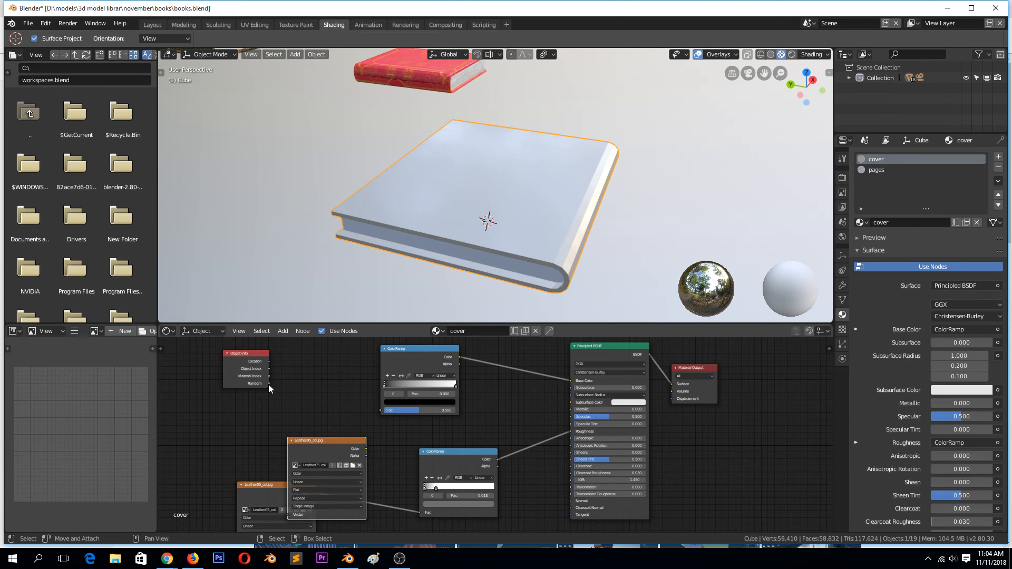
left_click_drag(269, 384, 382, 410)
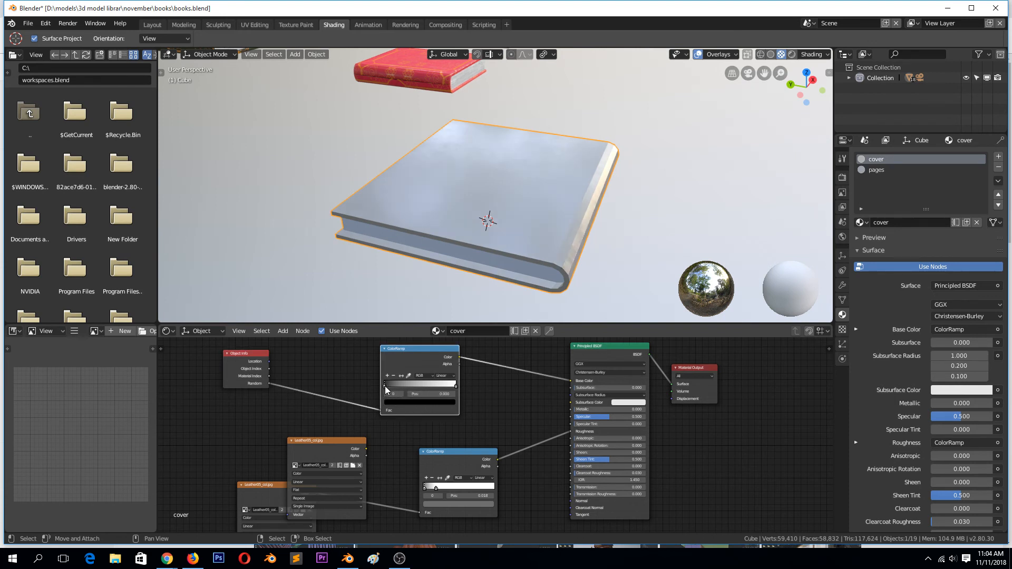
Set the first stop of the base color ramp to a saturated blue
left_click(401, 402)
left_click_drag(441, 317, 442, 309)
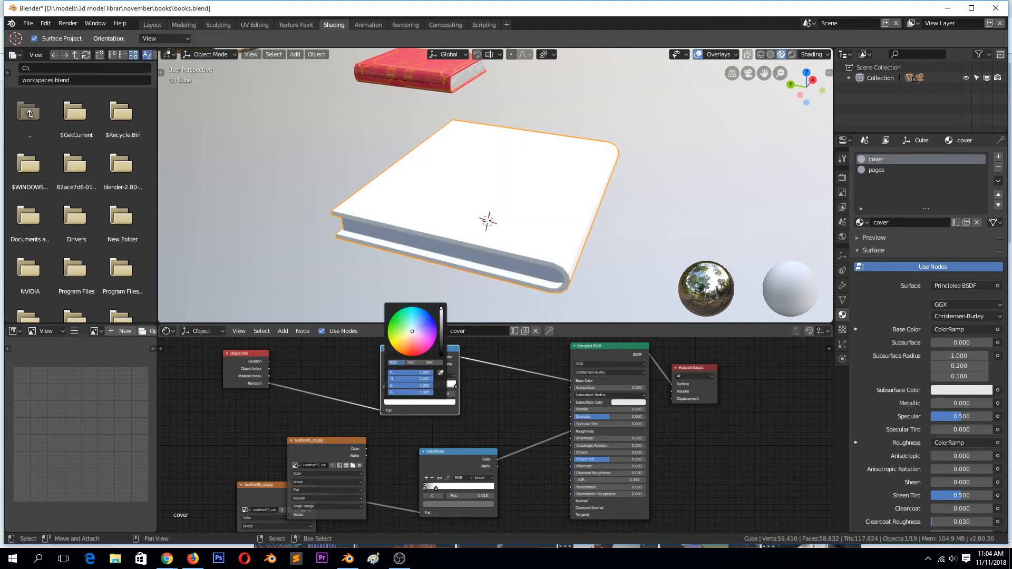
left_click(431, 317)
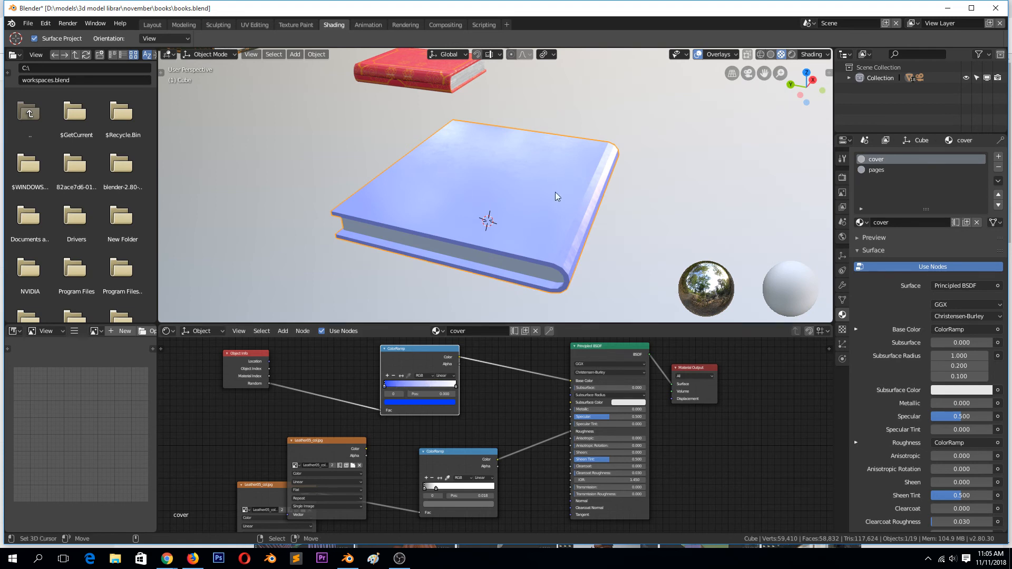
Duplicate the book four times and place the copies around the original to compare their random cover colors
key("shift+d")
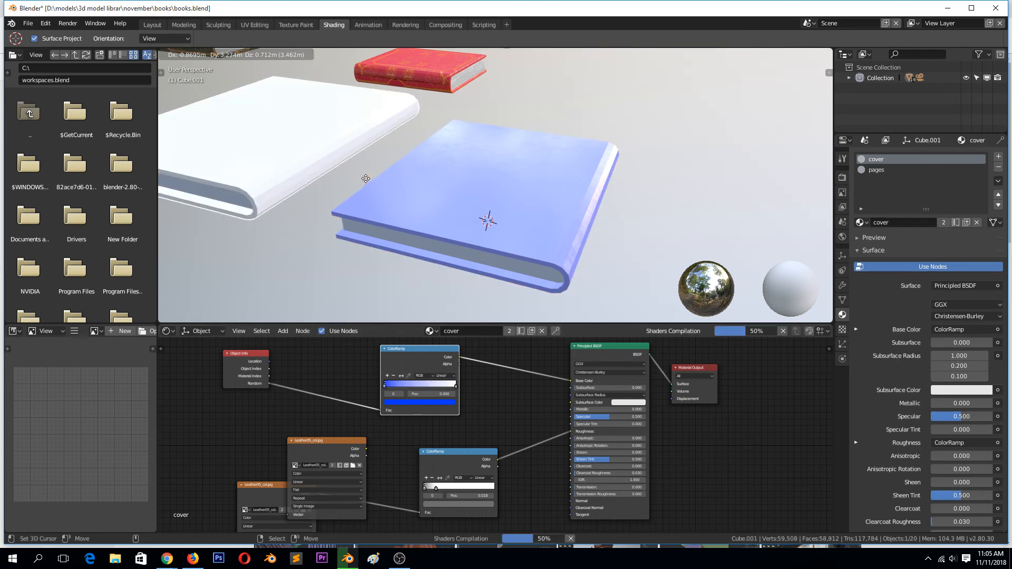
left_click(389, 196)
scroll(389, 196, "down", 3)
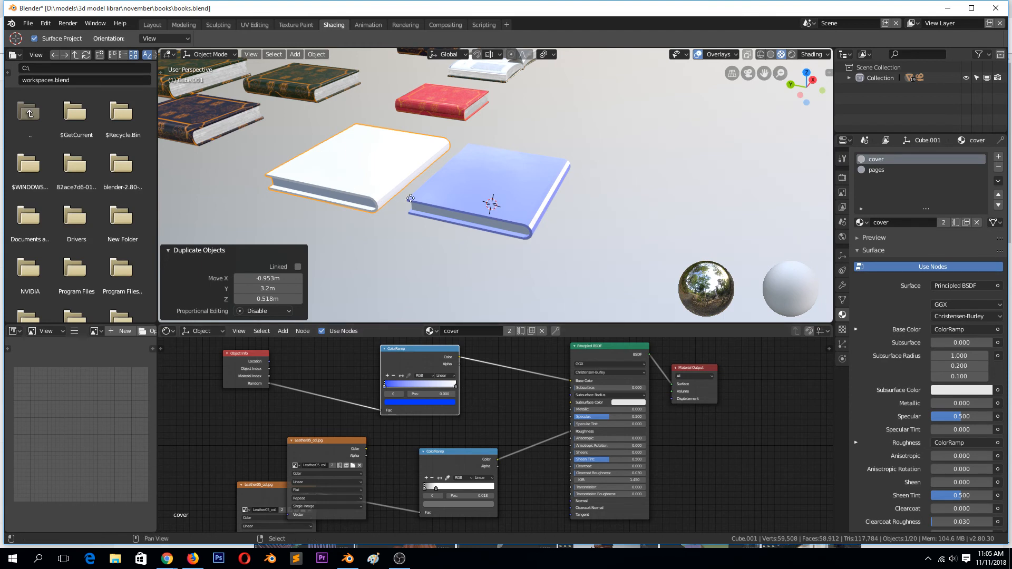
key("shift+d")
left_click(702, 178)
key("shift+d")
left_click(667, 282)
key("shift+d")
left_click(455, 55)
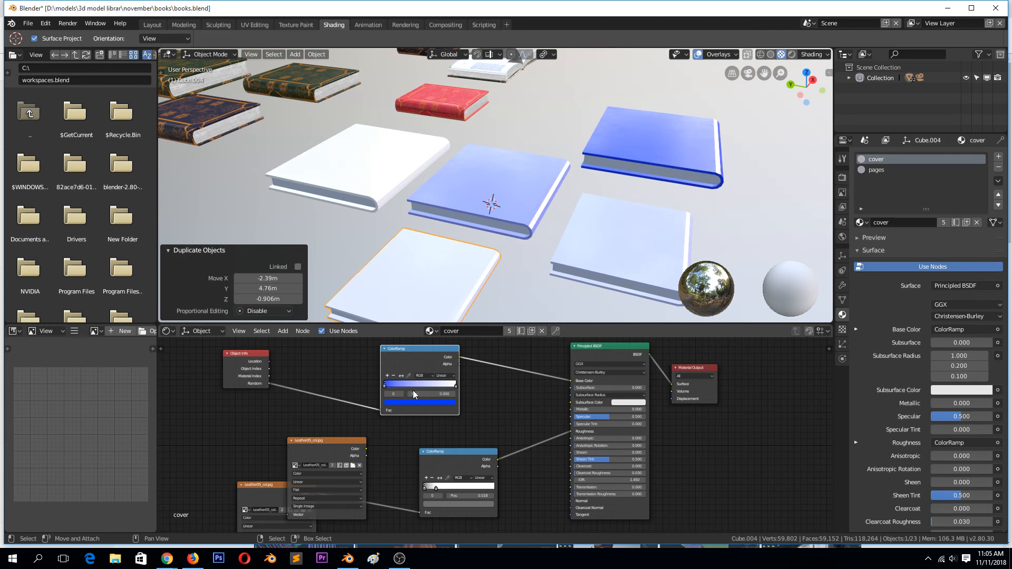
Add two stops to the base color ramp: yellow at position 0.500 and magenta at position 0.250
left_click(388, 376)
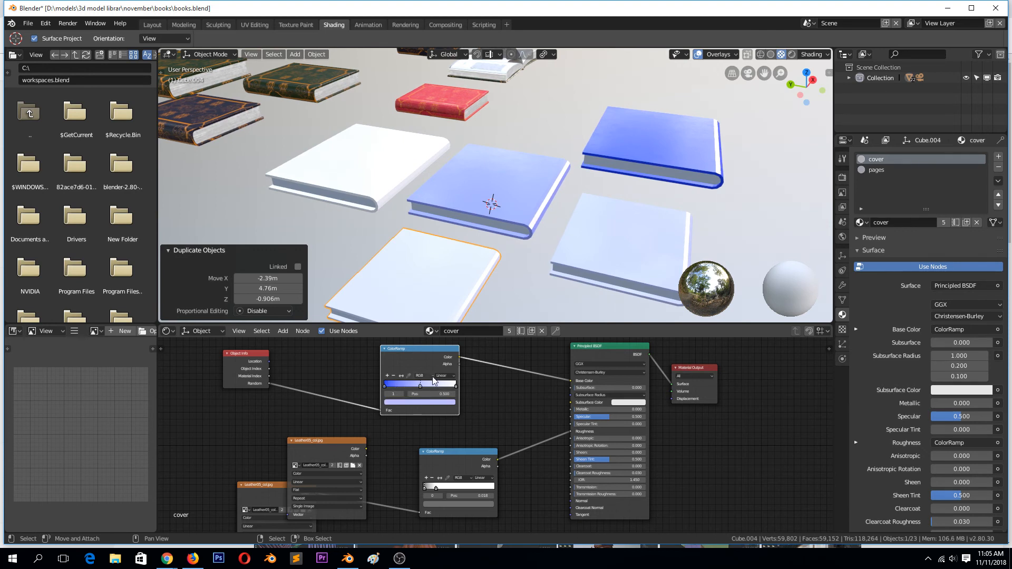
left_click(421, 403)
left_click_drag(420, 342, 391, 345)
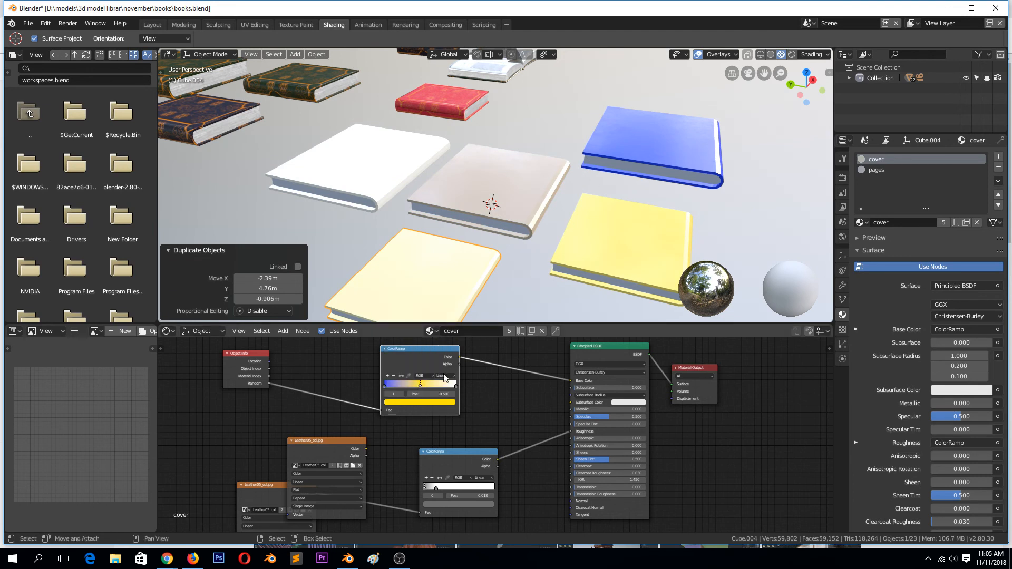
left_click(388, 376)
left_click(408, 402)
mouse_move(424, 329)
left_mouse_down()
mouse_move(428, 316)
mouse_move(426, 335)
left_mouse_up()
Duplicate the book four more times and place the copies around the existing group to see more random cover colors
scroll(537, 234, "down", 3)
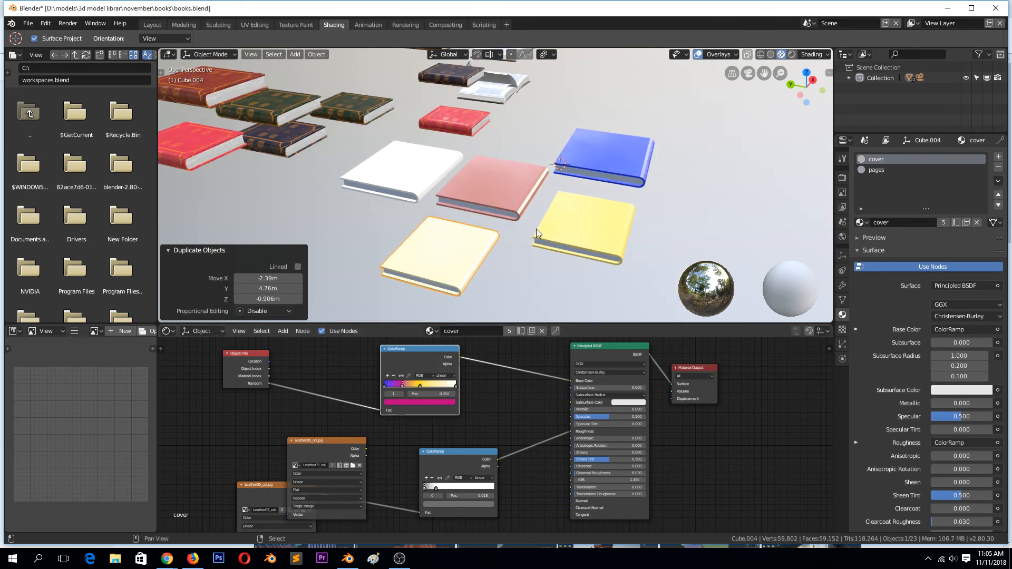
key("shift+d")
left_click(754, 196)
key("shift+d")
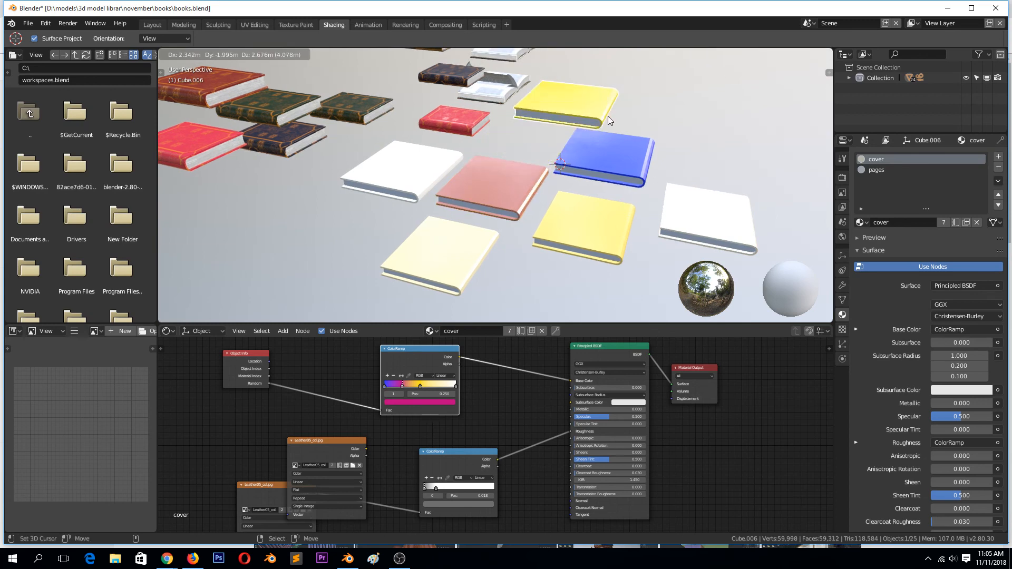
left_click(609, 120)
key("shift+d")
left_click(754, 139)
key("shift+d")
left_click(759, 185)
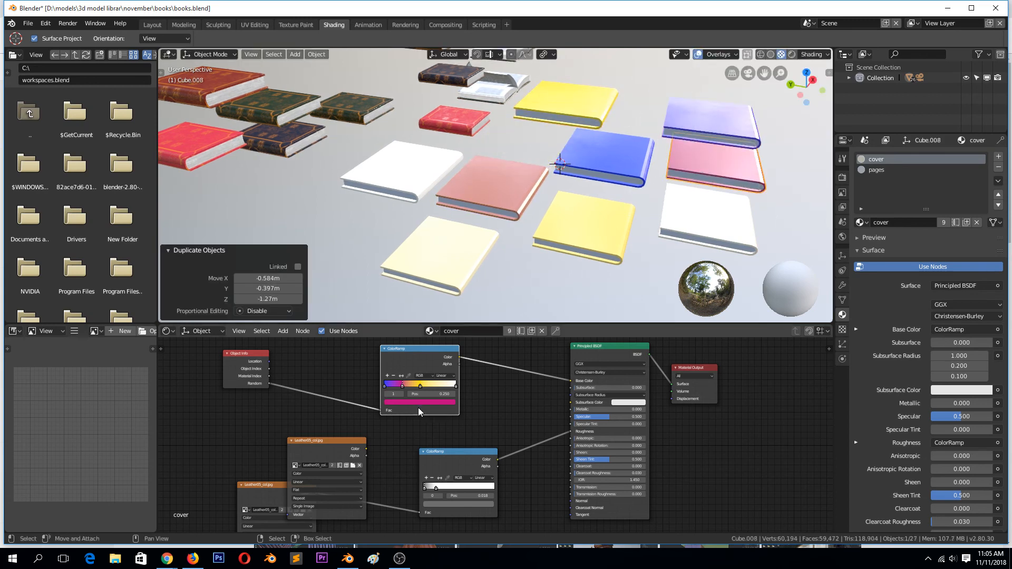
Set the base color ramp's interpolation to Constant and inspect the covers of the duplicated books
scroll(419, 411, "up", 1)
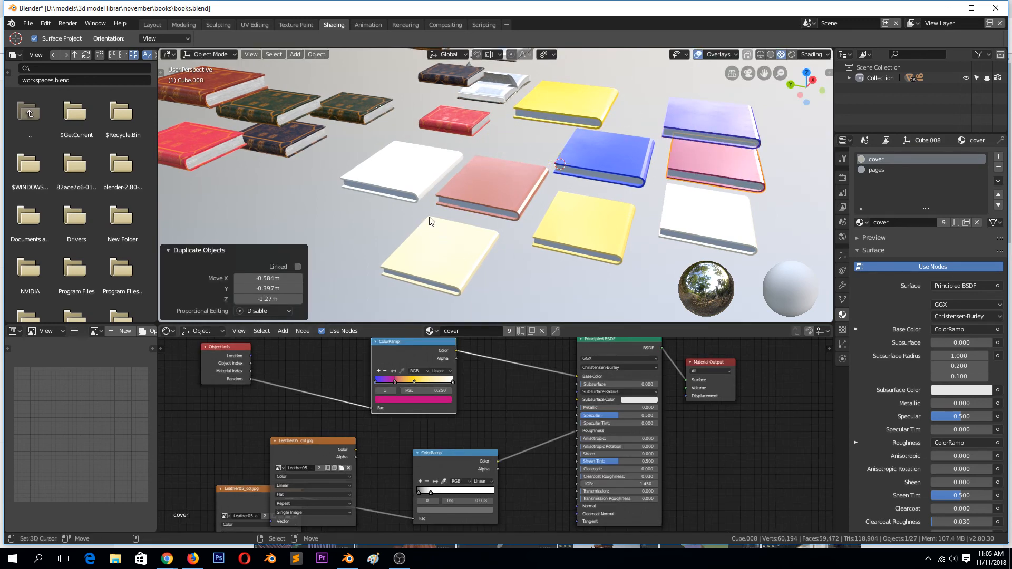
left_click(441, 371)
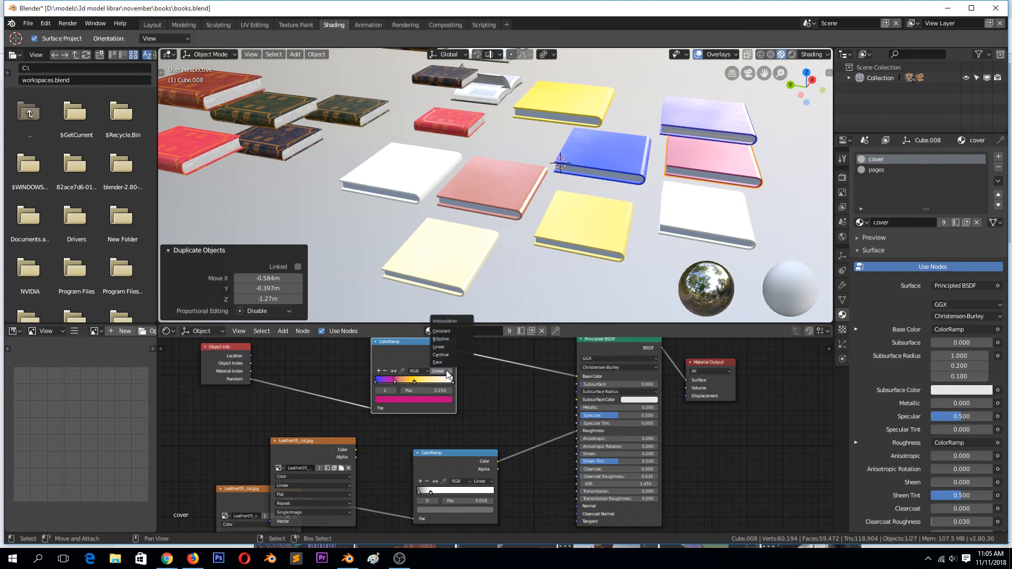
left_click(452, 331)
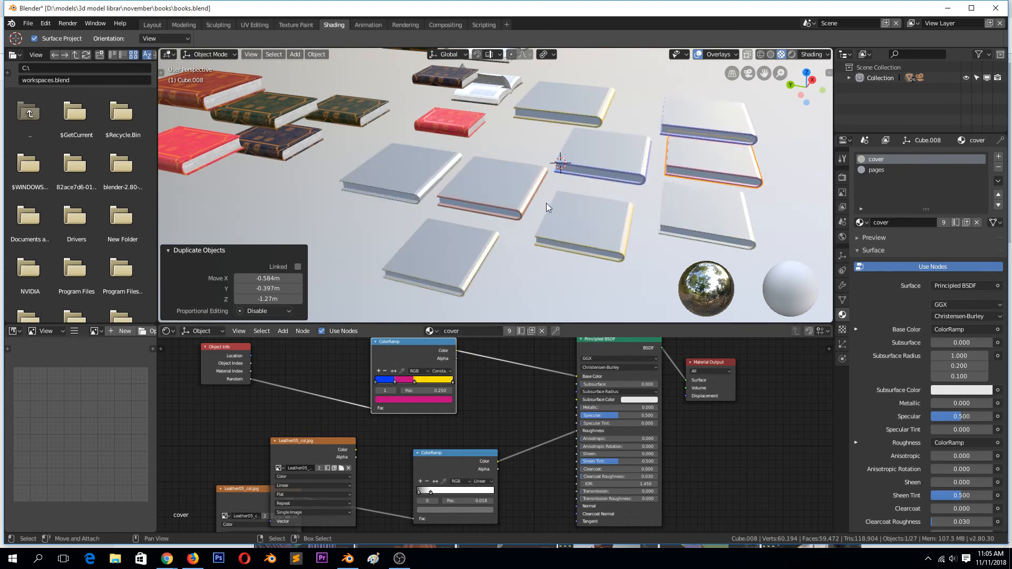
middle_click_drag(554, 191, 572, 210)
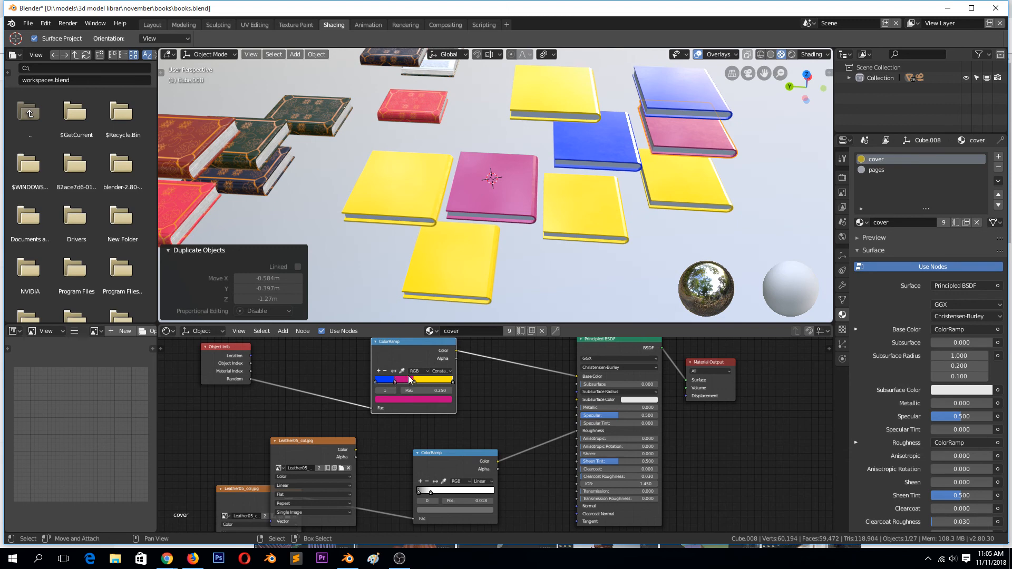
Try B-Spline interpolation on the base color ramp, and return it to Constant
left_click(440, 372)
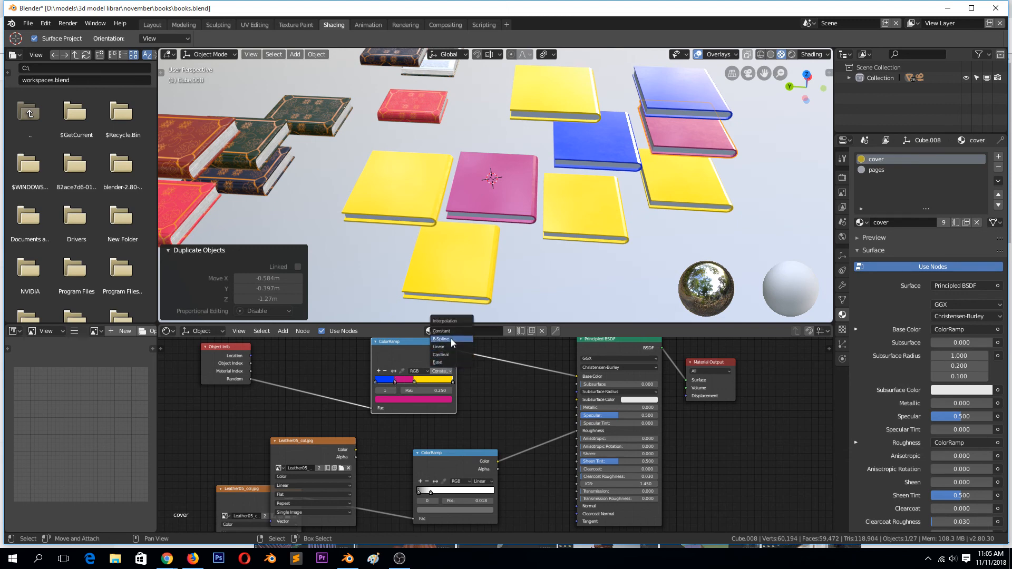
left_click(451, 342)
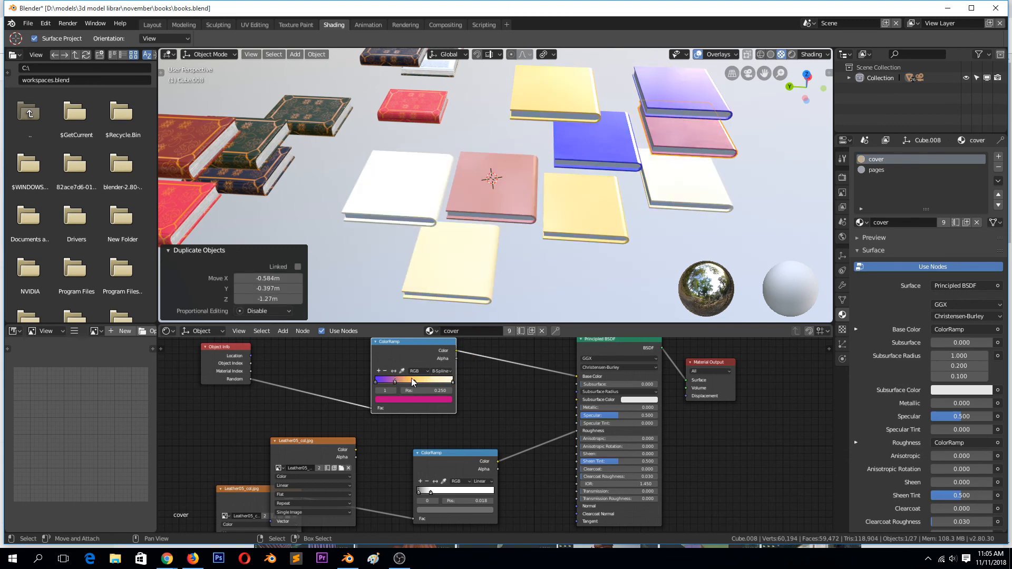
middle_click_drag(495, 228, 481, 219)
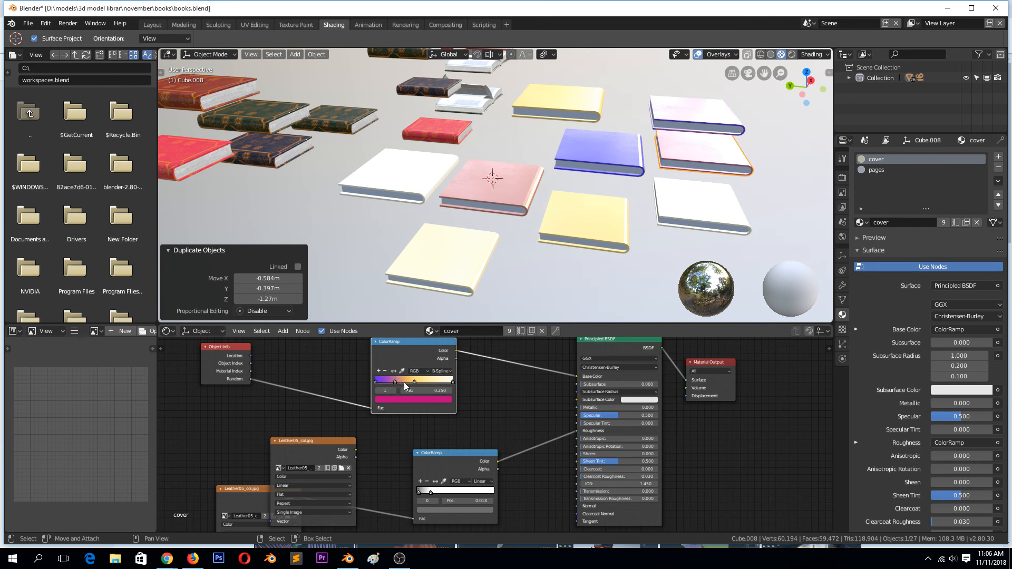
left_click(442, 371)
left_click(448, 336)
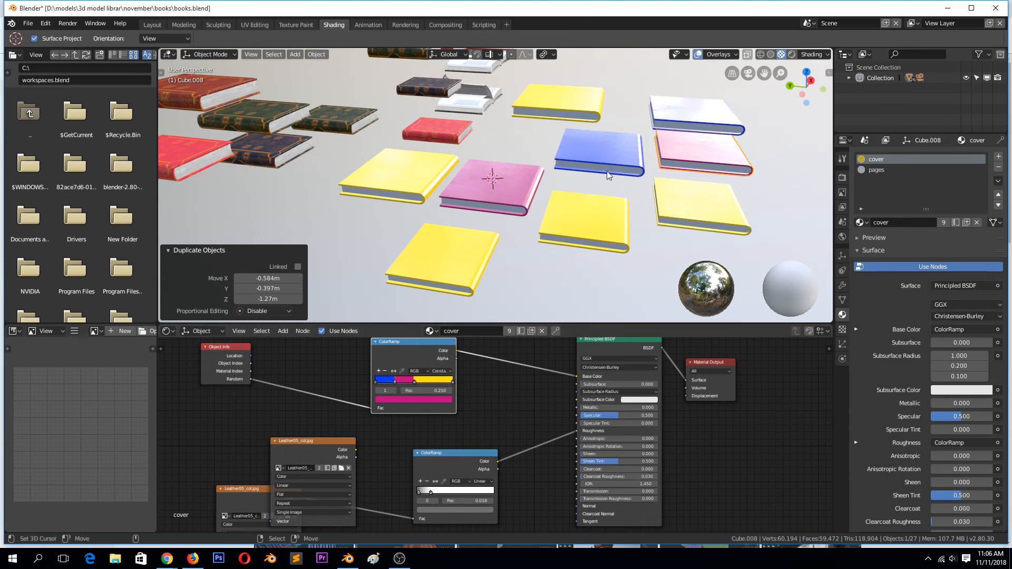
Move the base color ramp and upper leather texture nodes to make room, and preview the leather texture through a Viewer node
scroll(467, 258, "up", 3)
scroll(515, 234, "up", 5)
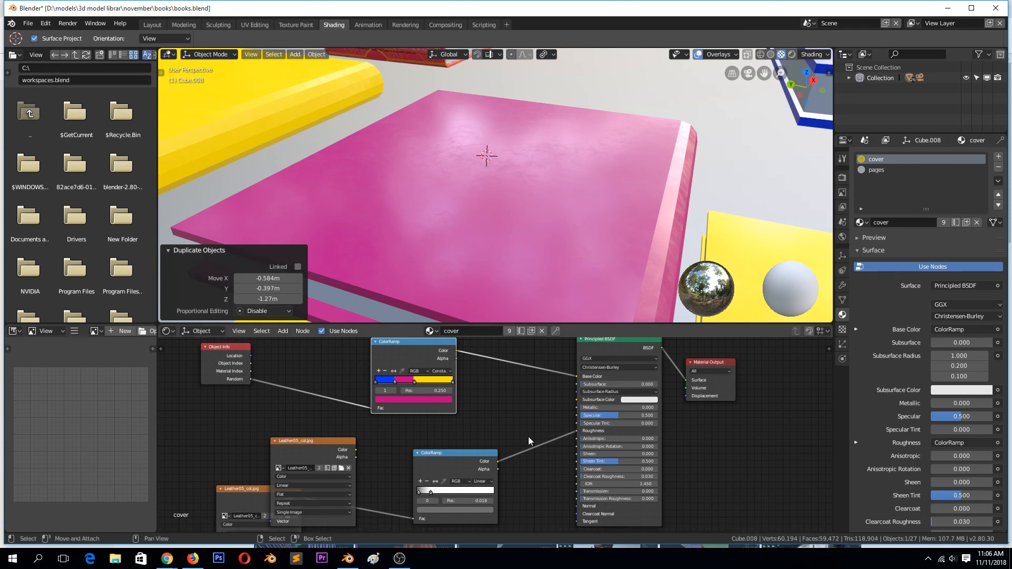
left_click_drag(430, 373, 305, 376)
left_click_drag(313, 444, 349, 419)
left_click(374, 406, "ctrl+shift")
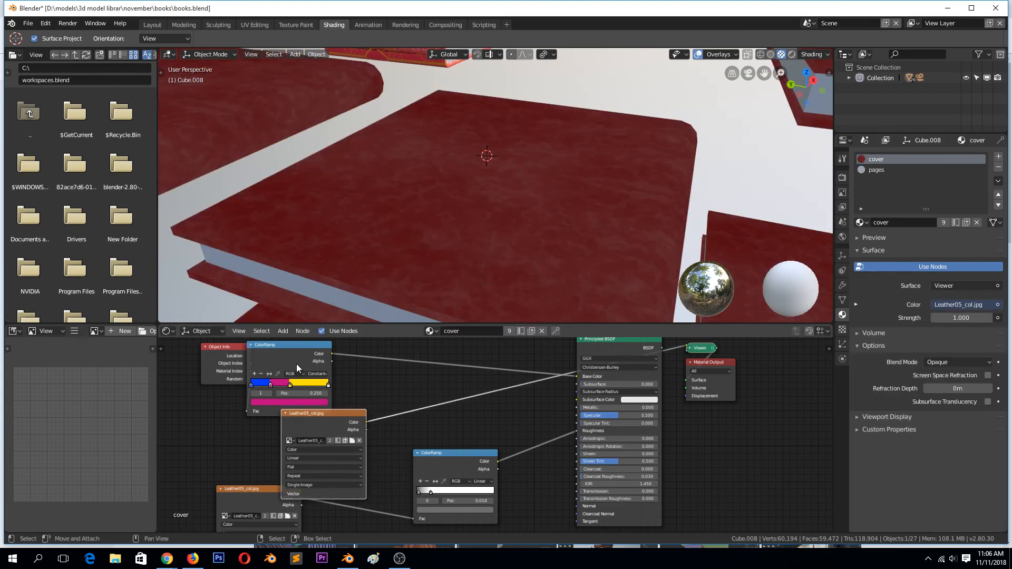
Insert a MixRGB node between the upper leather texture and the Viewer, feeding the leather into Color1
left_click_drag(296, 364, 325, 356)
key("shift+a")
mouse_move(414, 383)
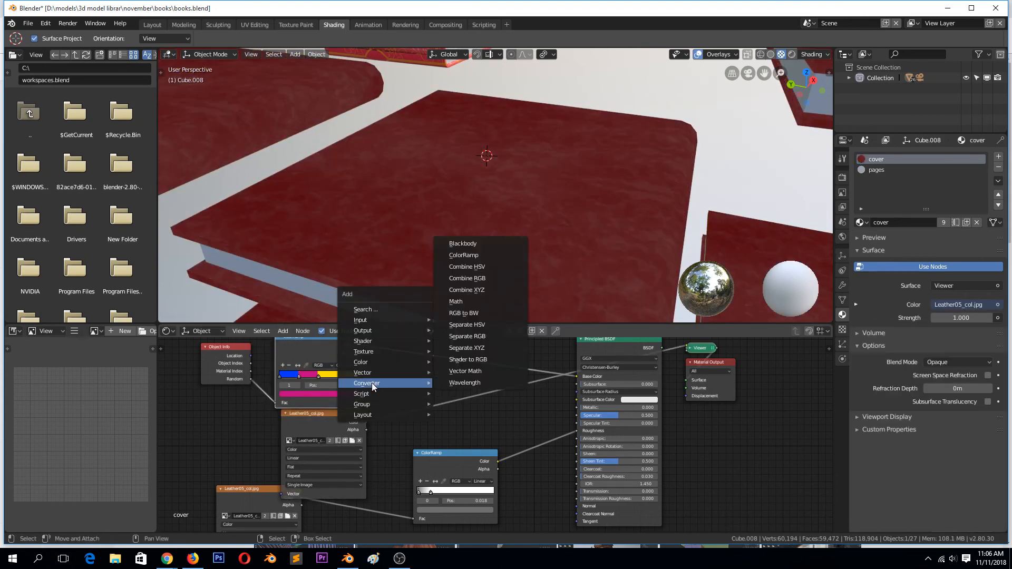
mouse_move(371, 362)
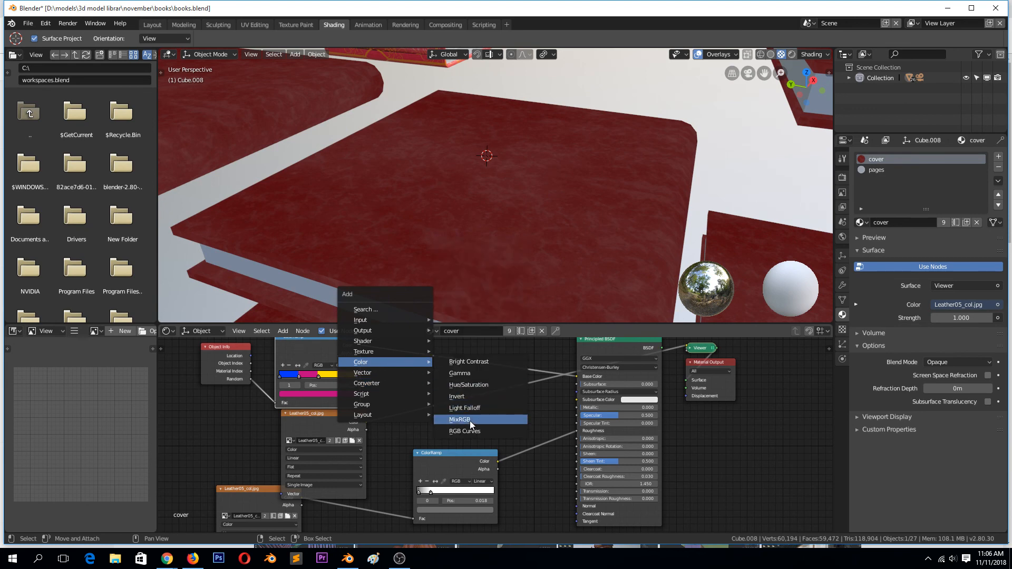
left_click(470, 421)
left_click(421, 382)
scroll(339, 357, "down", 1)
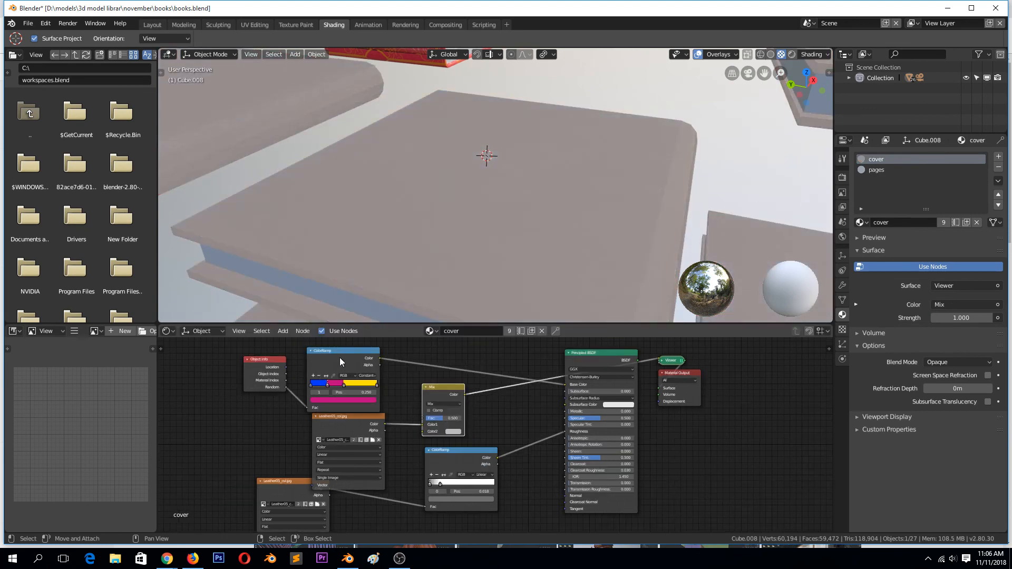
Spread out the ramp and mix nodes, and connect the base color ramp's Color output to the mix node's Color2
left_click_drag(339, 357, 332, 350)
left_click_drag(432, 391, 453, 377)
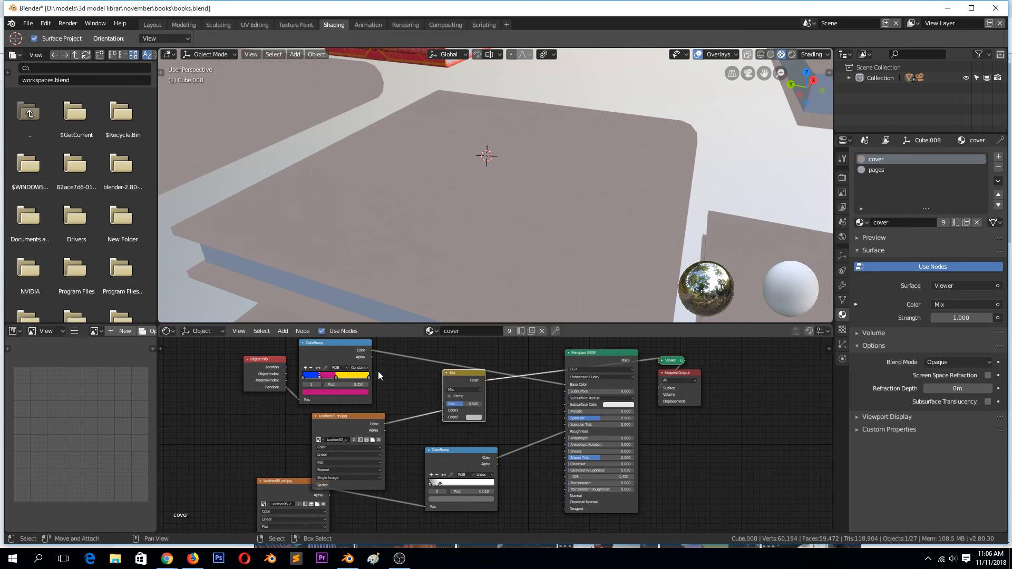
left_click_drag(371, 352, 444, 418)
scroll(562, 233, "down", 4)
middle_click_drag(581, 252, 551, 317)
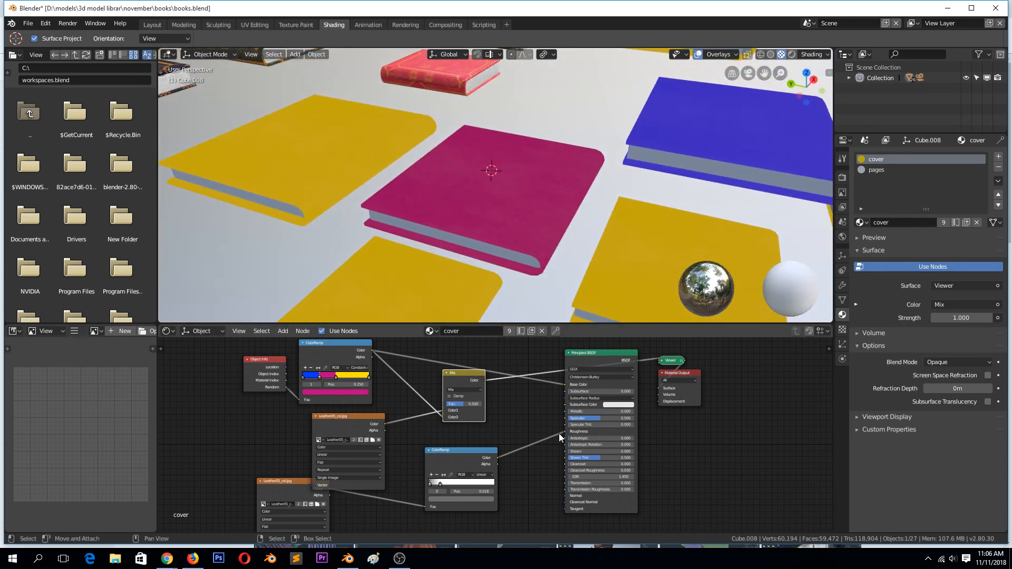
Disconnect the lower ColorRamp from the Principled BSDF's Roughness input
left_click_drag(561, 433, 542, 430)
left_click(539, 256)
mouse_move(538, 259)
middle_mouse_down()
mouse_move(537, 241)
mouse_move(655, 228)
mouse_move(621, 253)
mouse_move(556, 262)
middle_mouse_up()
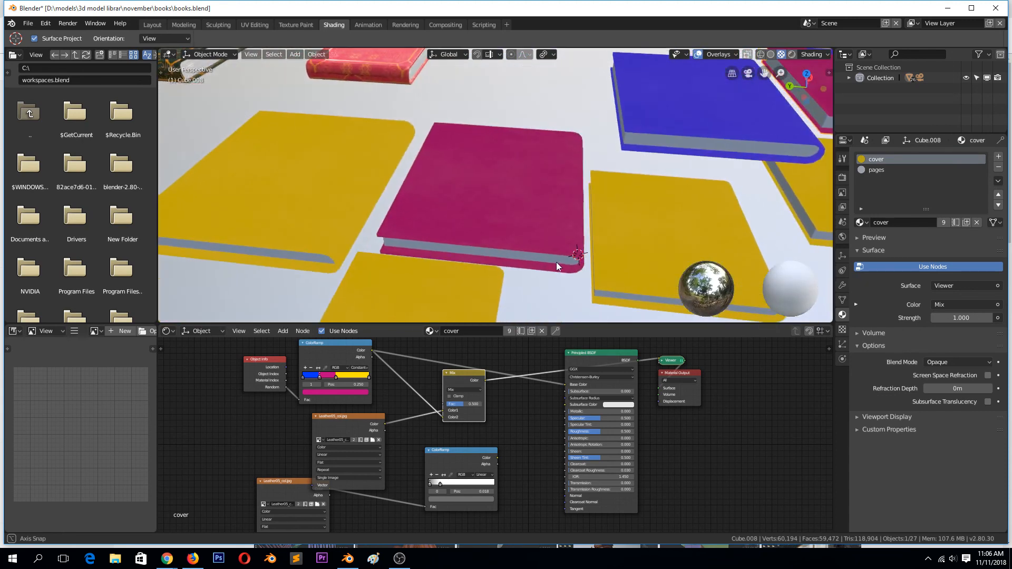
Set the mix node's Fac to 1.000 and its blend type to Multiply
left_click_drag(460, 405, 482, 405)
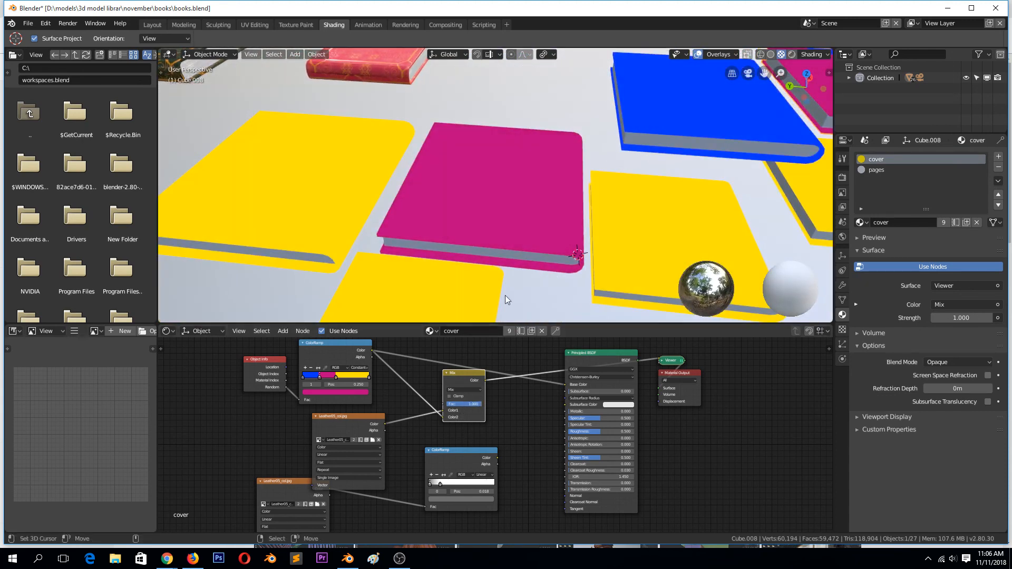
middle_click_drag(505, 298, 511, 205)
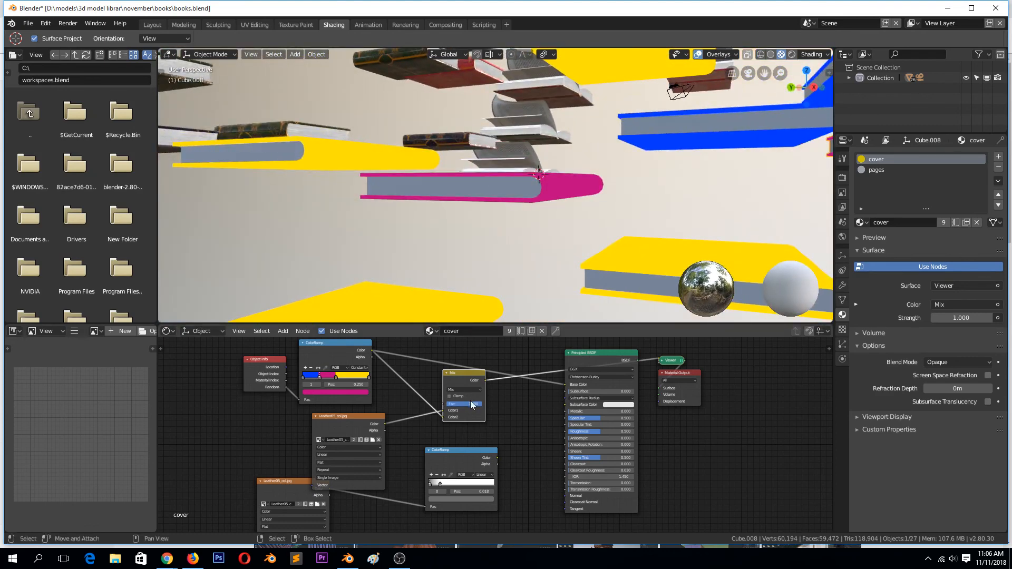
left_click(468, 389)
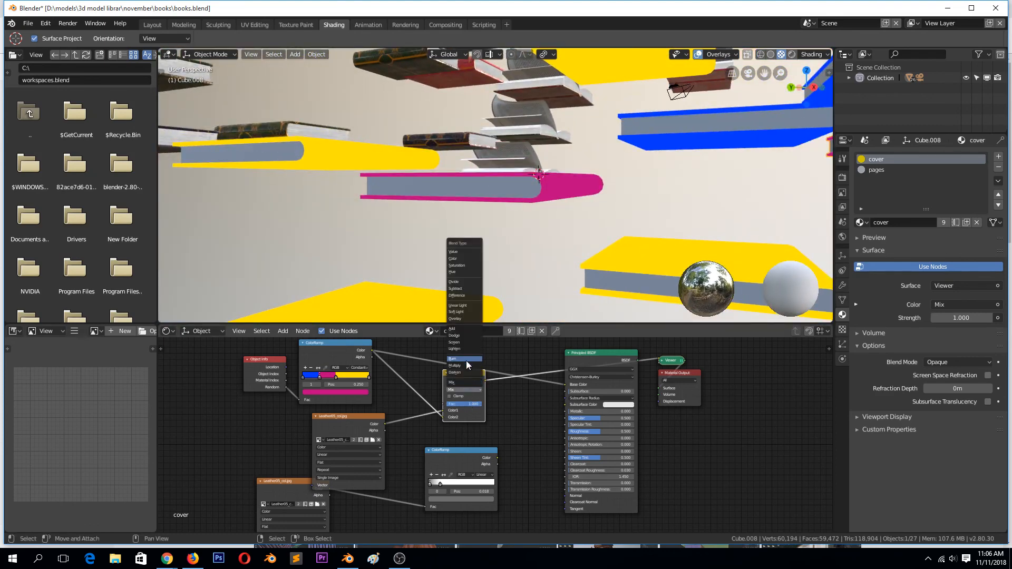
left_click(468, 365)
middle_click_drag(505, 211, 559, 250)
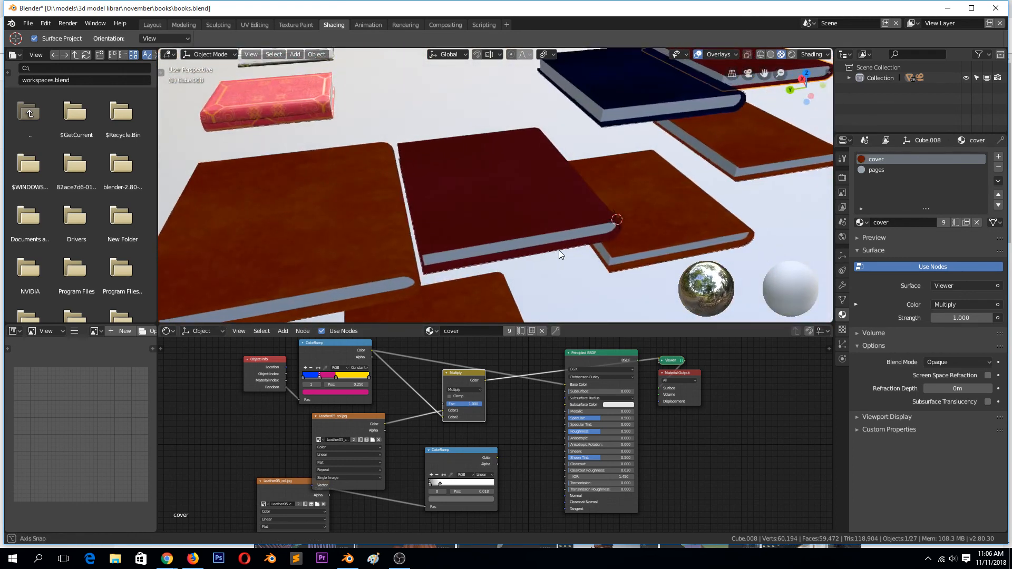
Try the Add and Screen blend types on the mix node, viewing the covers with each
left_click(466, 390)
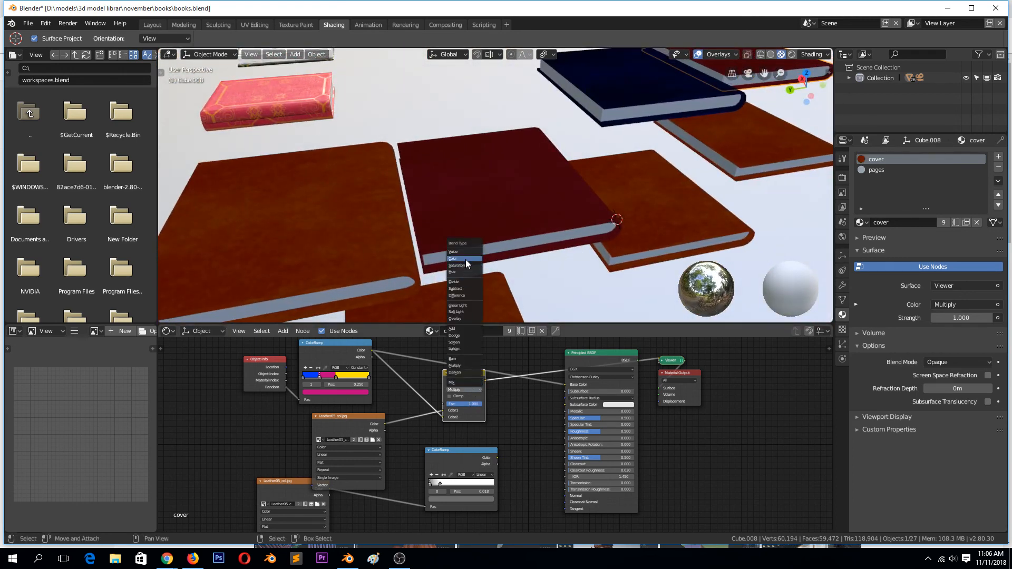
left_click(459, 329)
middle_click_drag(466, 258, 496, 244)
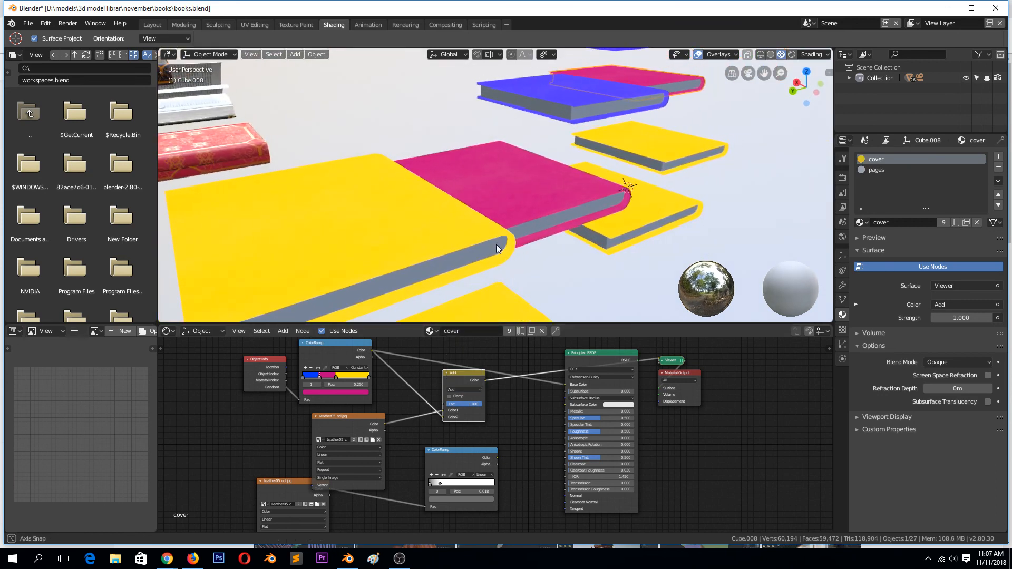
left_click(478, 389)
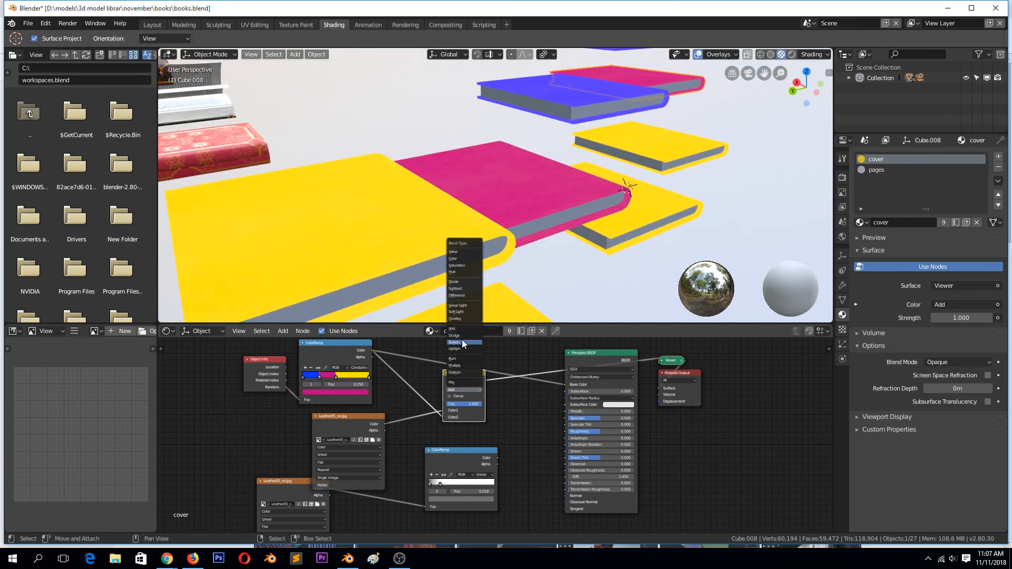
left_click(462, 339)
middle_click_drag(476, 299, 319, 269)
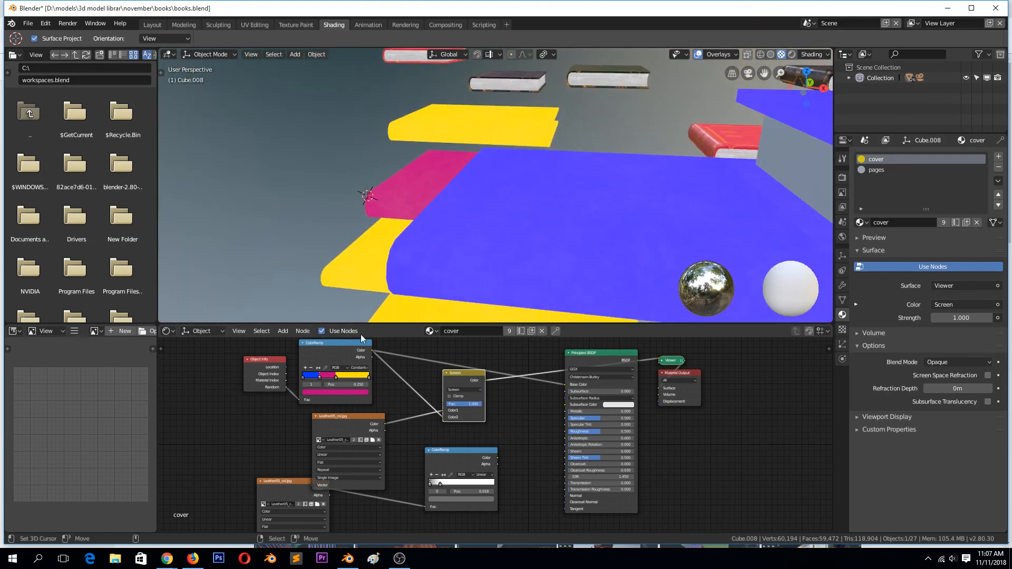
Replace the leather image feeding the mix node with hide-all-desktop-icons-with-one-click-your-mac.w1456.jpg, and view the result on all the books
left_click(373, 439)
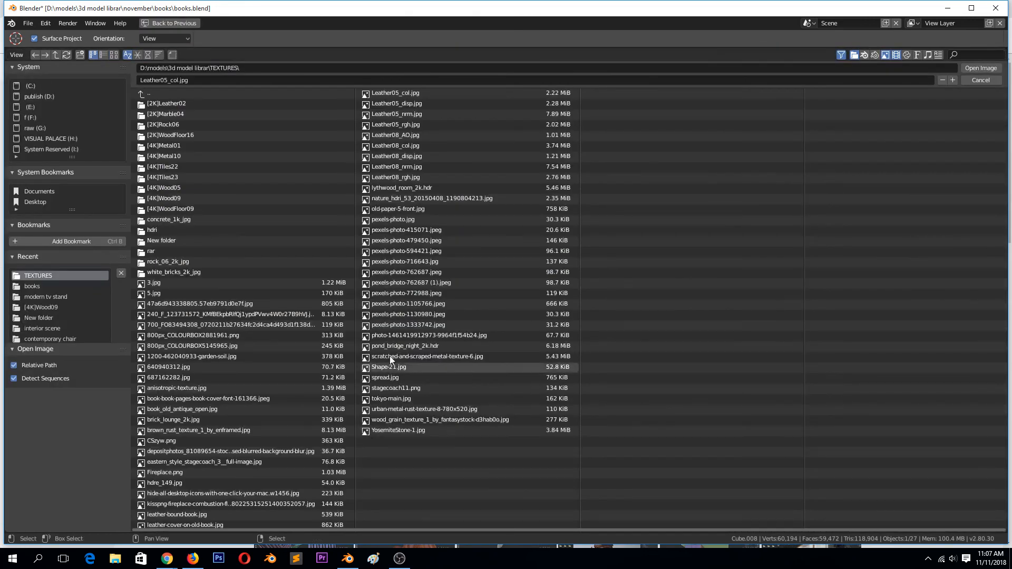
left_click(112, 54)
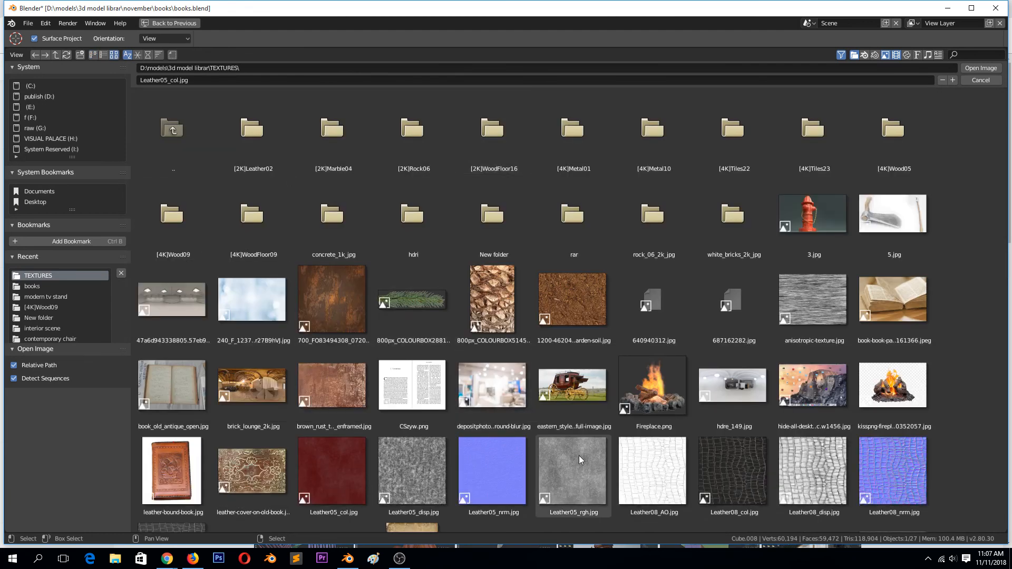
scroll(569, 459, "down", 8)
scroll(549, 477, "down", 1)
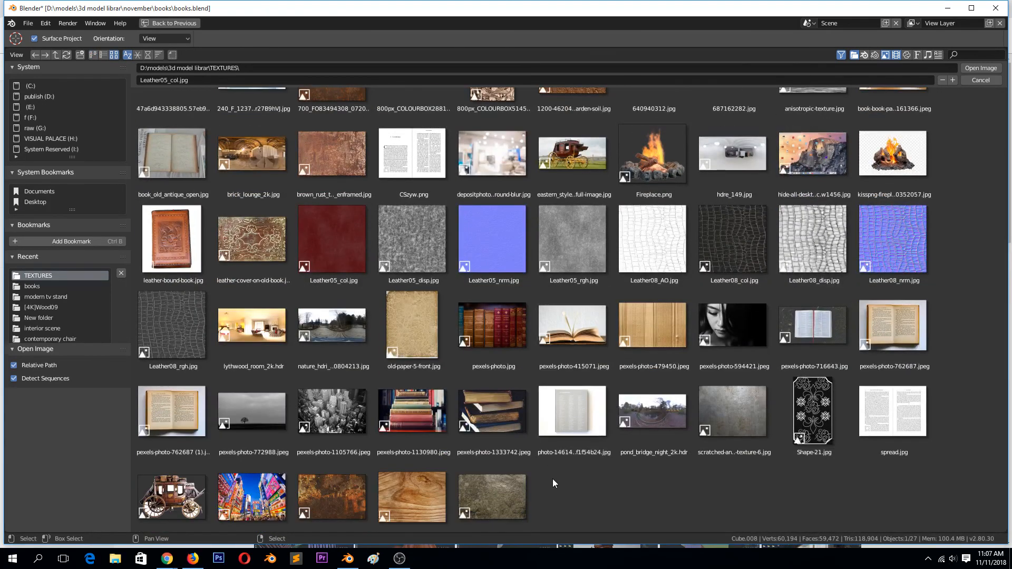
double_click(799, 145)
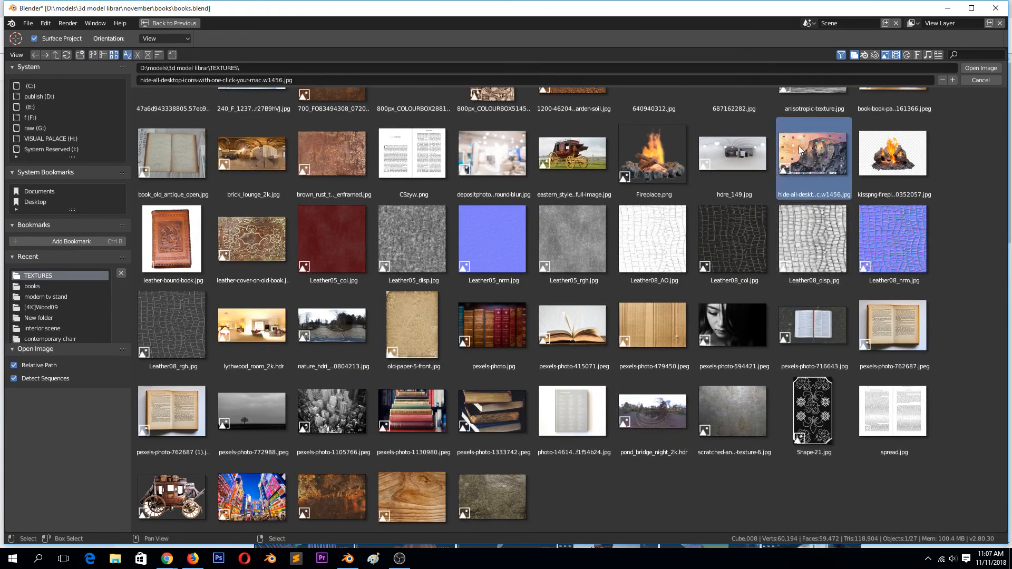
scroll(510, 230, "down", 5)
middle_click_drag(510, 230, 619, 251)
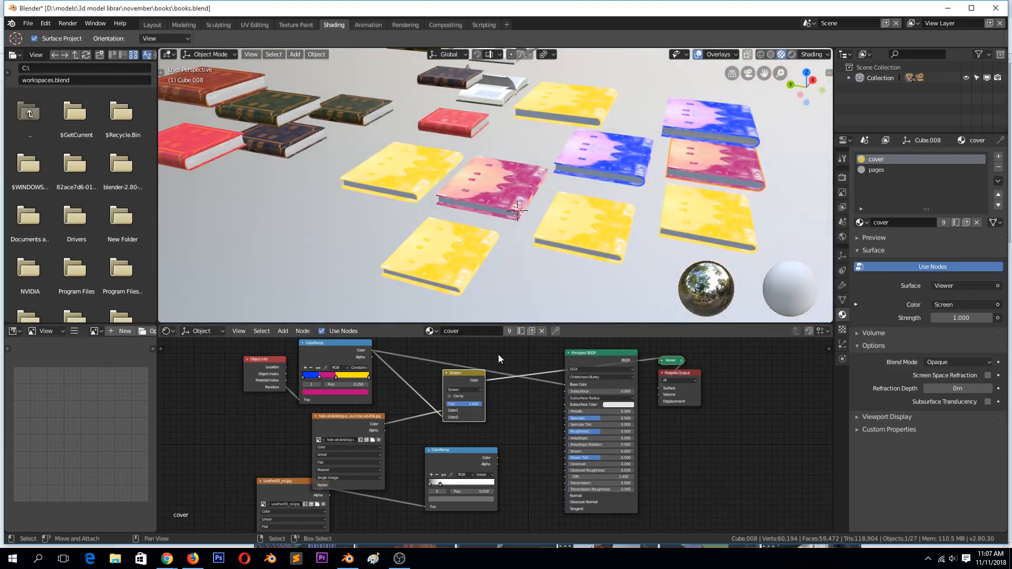
Try the Darken blend type on the mix node, and switch it to Lighten
left_click(472, 390)
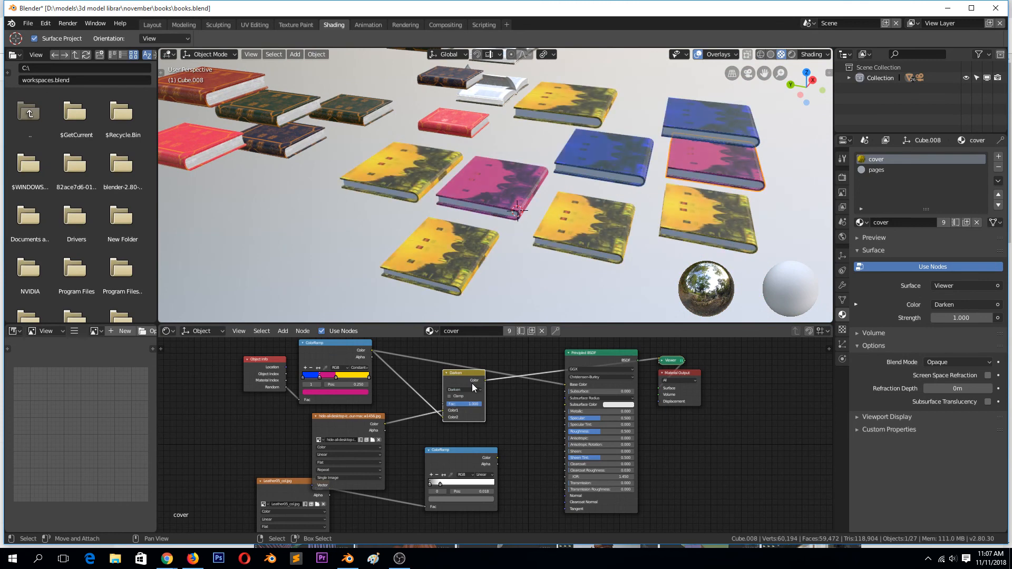
left_click(474, 390)
key("Escape")
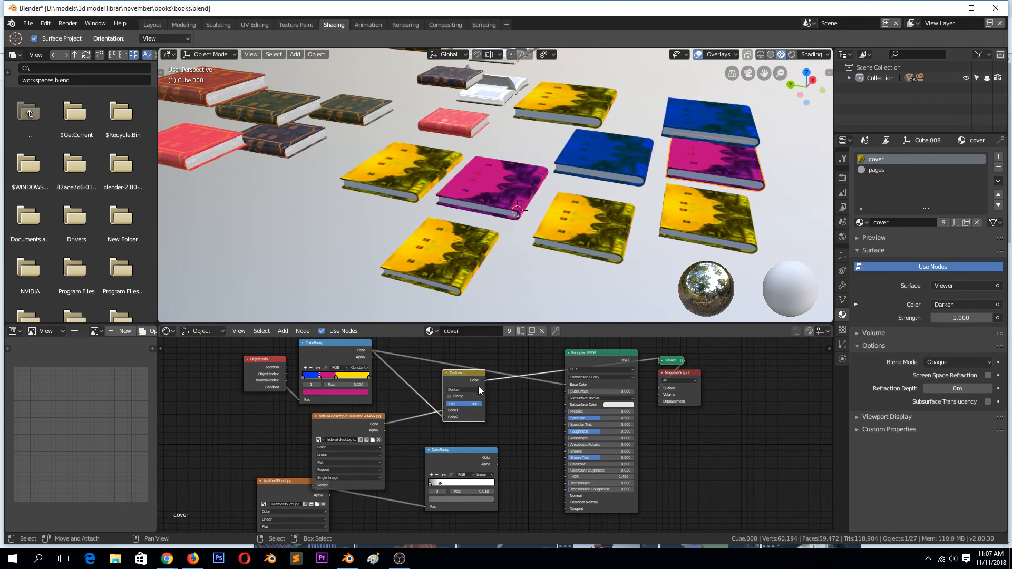
left_click(475, 391)
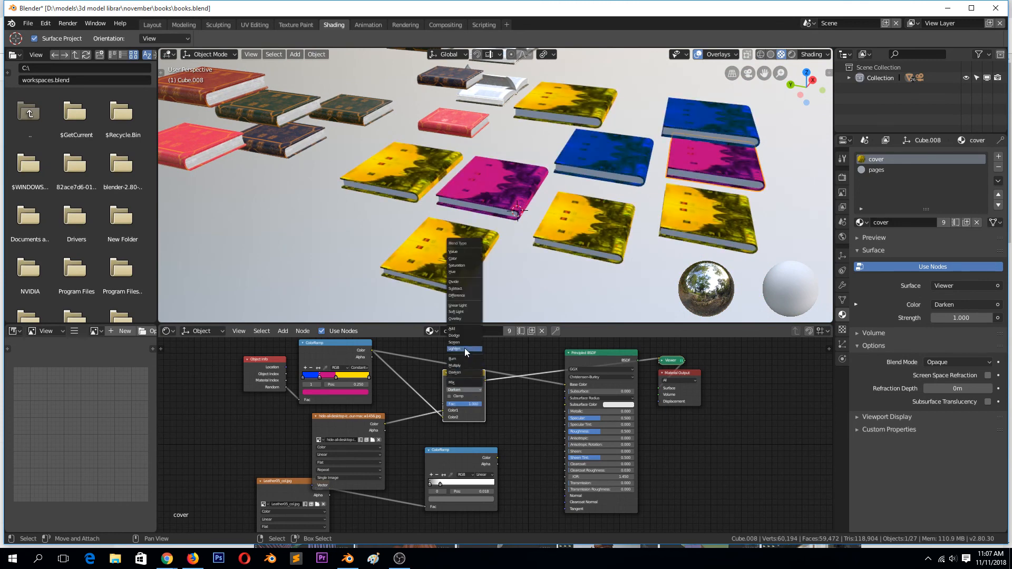
left_click(464, 348)
Select the uppermost open book and frame it in the viewport to examine its pages
middle_click_drag(464, 217, 351, 156)
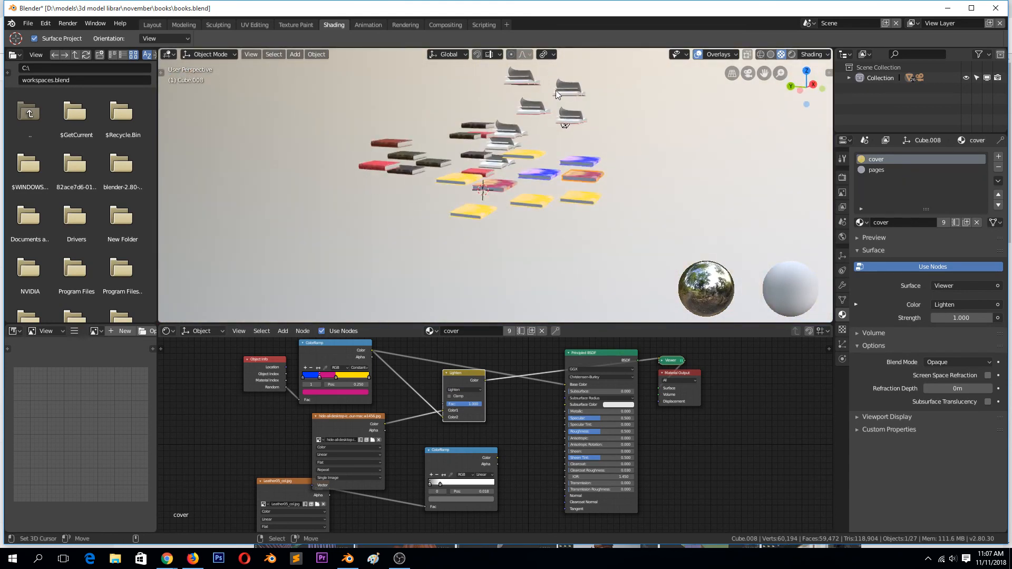
left_click(535, 77)
key("KP_Decimal")
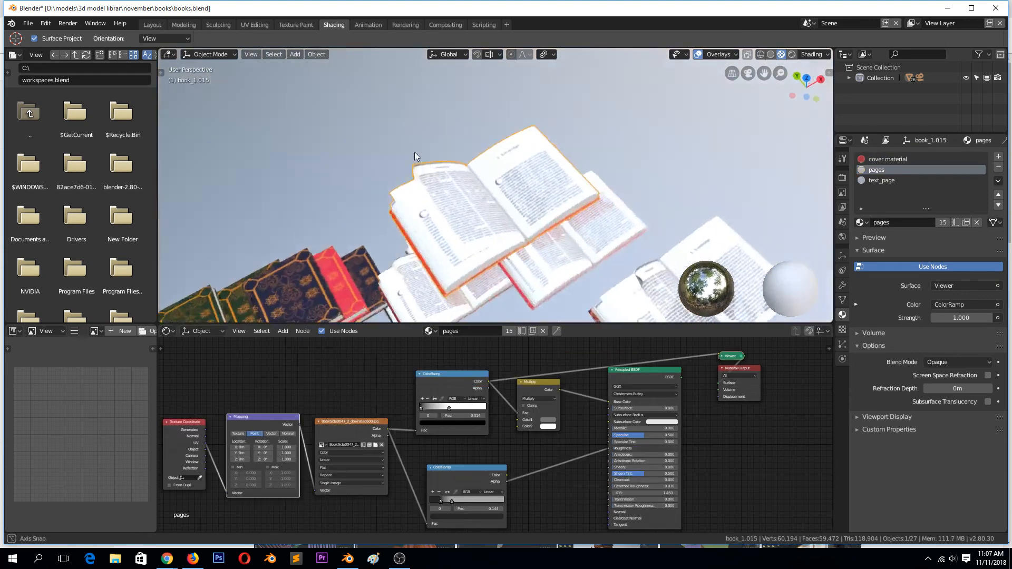